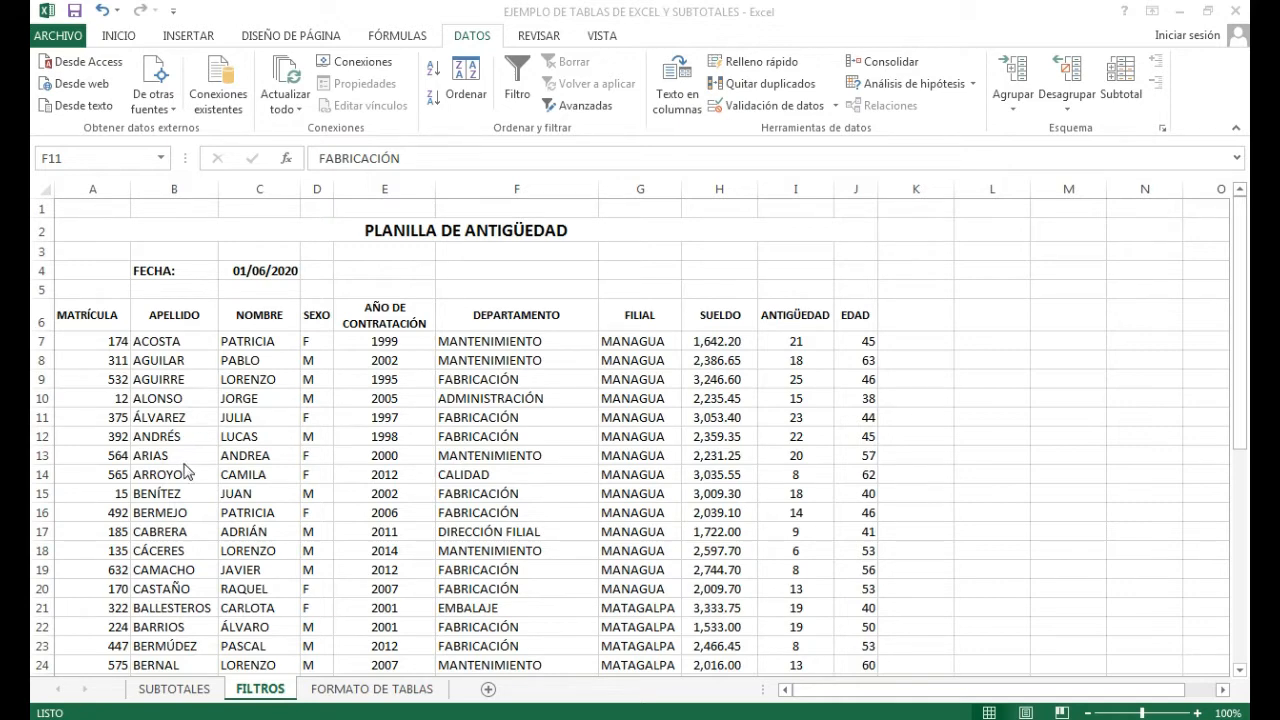
Look over the columns and rows of the employee seniority table on the FILTROS sheet.
{"action": "left_click", "coordinate": [370, 690]}
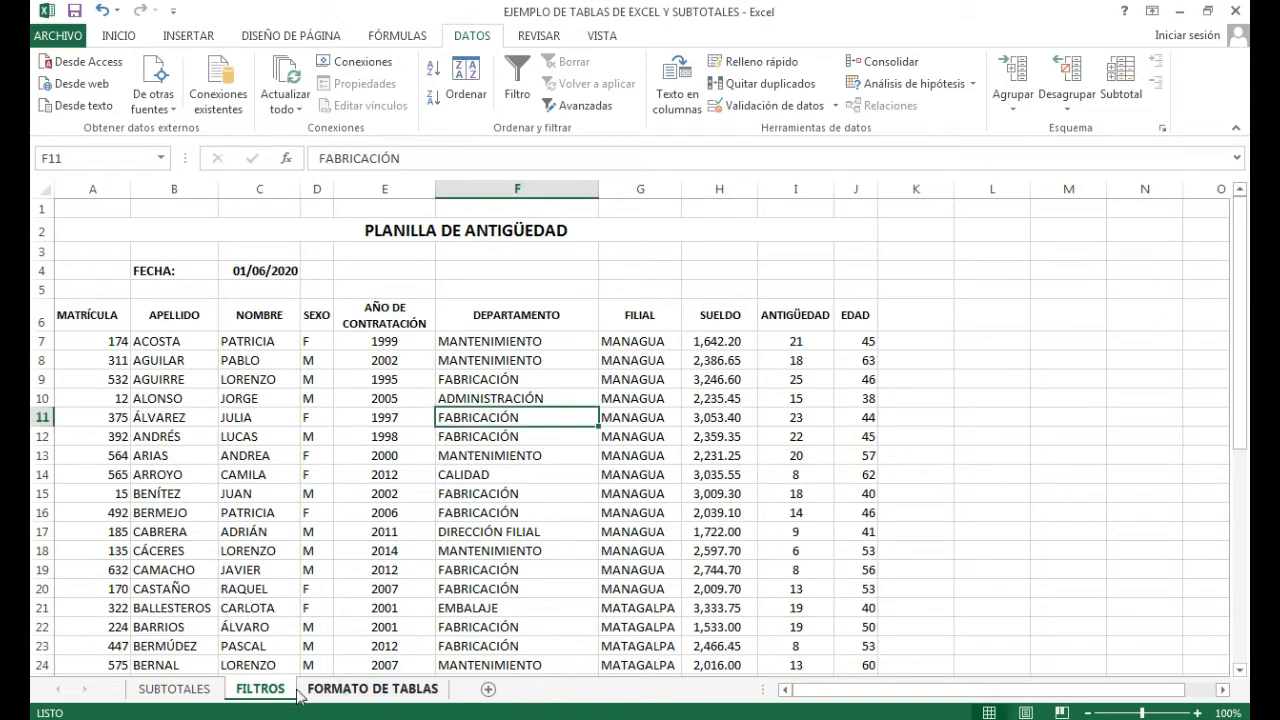
{"action": "left_click", "coordinate": [260, 689]}
{"action": "left_click", "coordinate": [352, 490]}
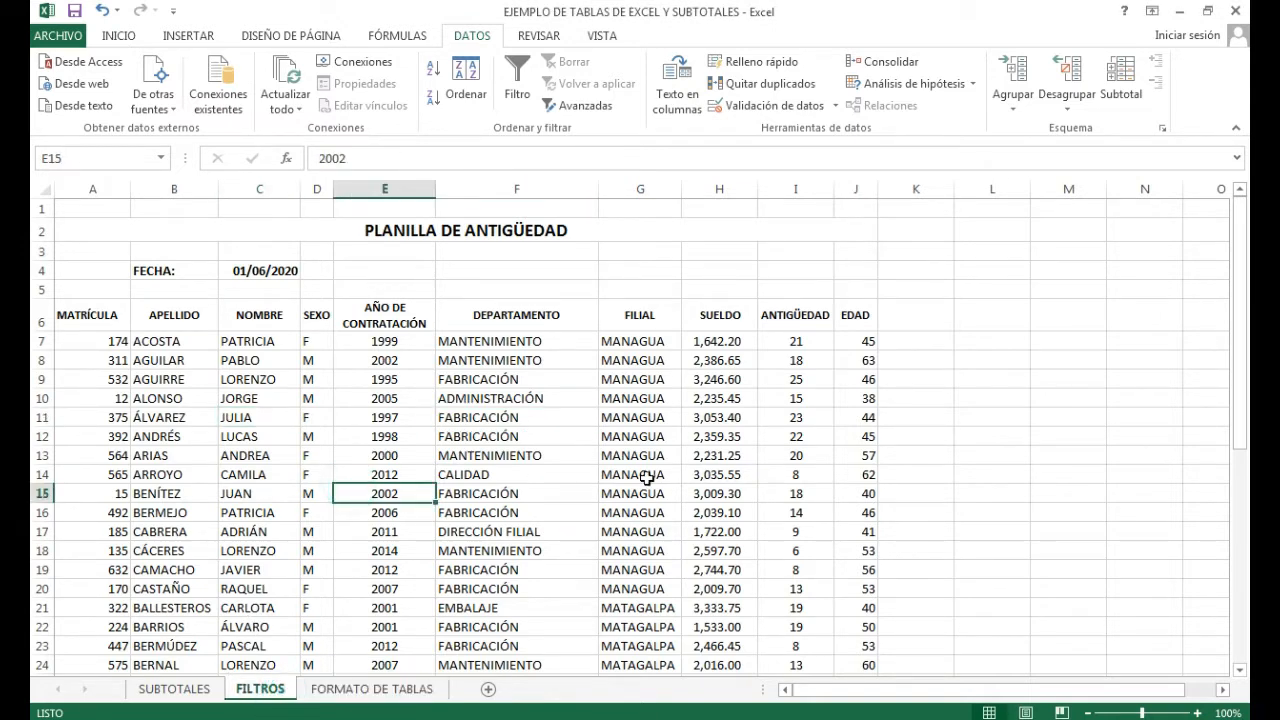
{"action": "scroll", "coordinate": [722, 550], "scroll_direction": "up", "scroll_amount": 1}
{"action": "scroll", "coordinate": [722, 550], "scroll_direction": "up", "scroll_amount": 1}
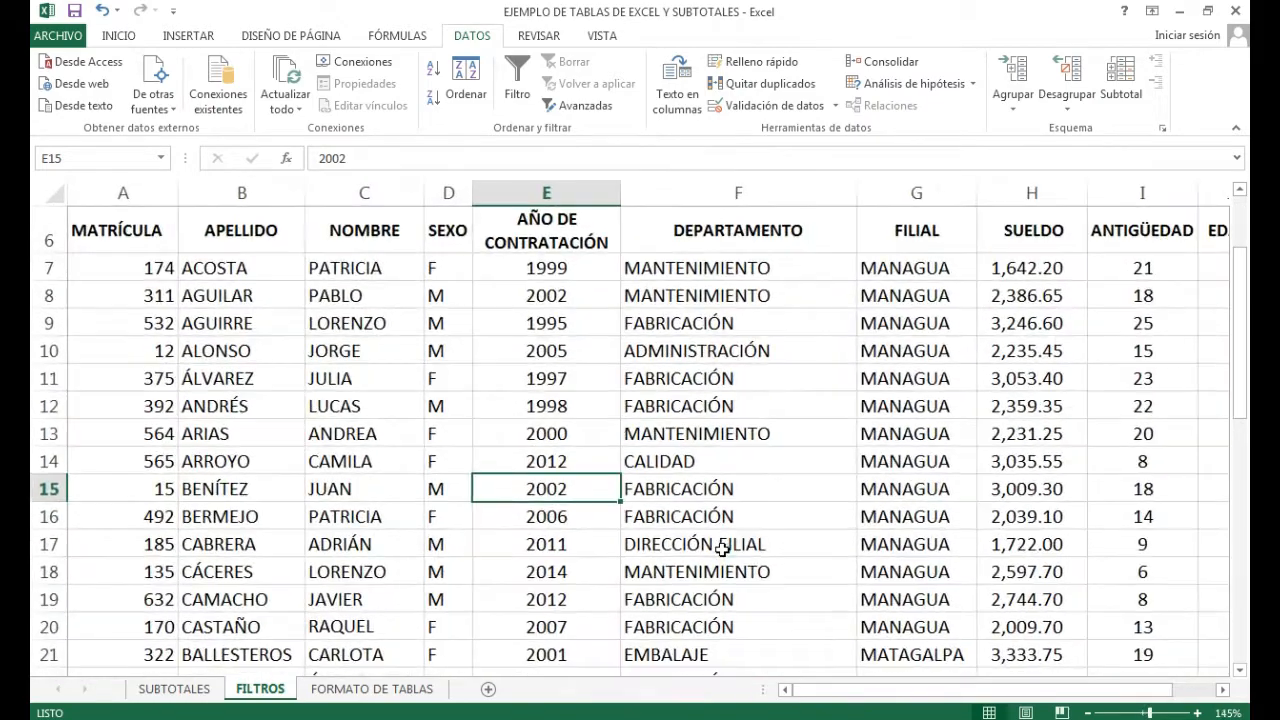
{"action": "scroll", "coordinate": [722, 550], "scroll_direction": "down", "scroll_amount": 2}
{"action": "scroll", "coordinate": [722, 550], "scroll_direction": "up", "scroll_amount": 1}
{"action": "scroll", "coordinate": [720, 550], "scroll_direction": "down", "scroll_amount": 1}
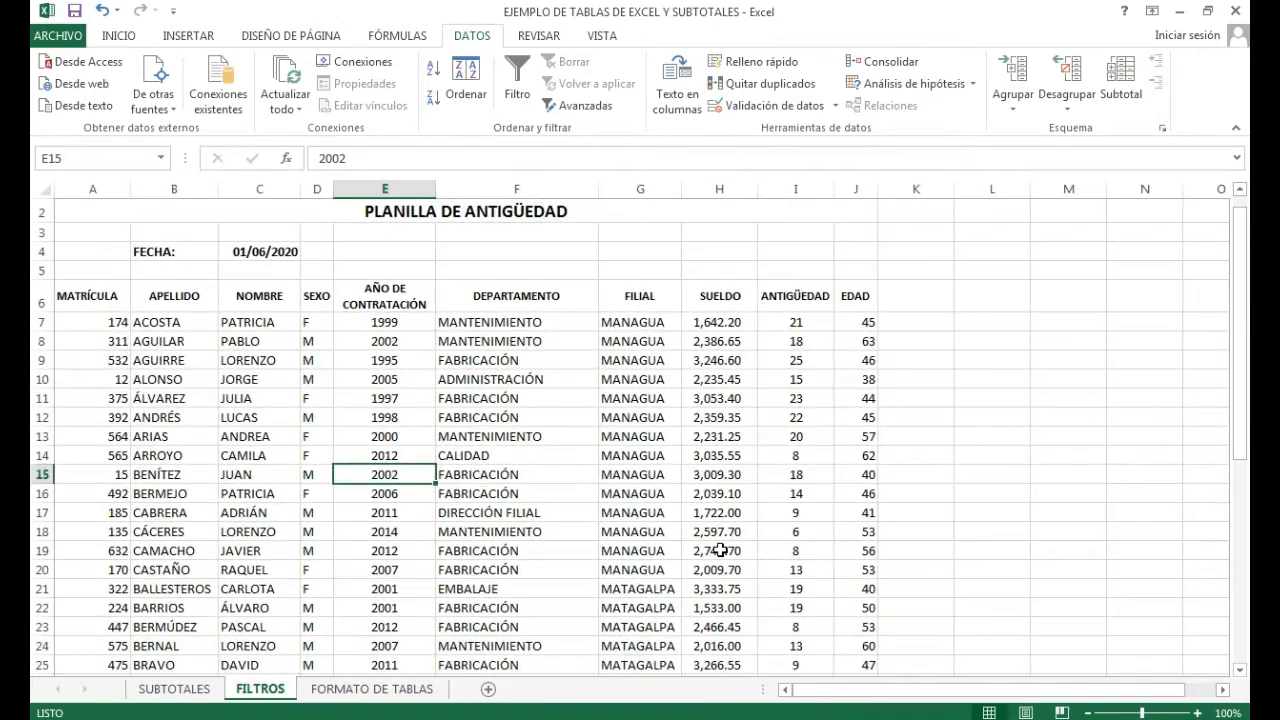
{"action": "scroll", "coordinate": [725, 540], "scroll_direction": "down", "scroll_amount": 1}
{"action": "scroll", "coordinate": [337, 443], "scroll_direction": "up", "scroll_amount": 1}
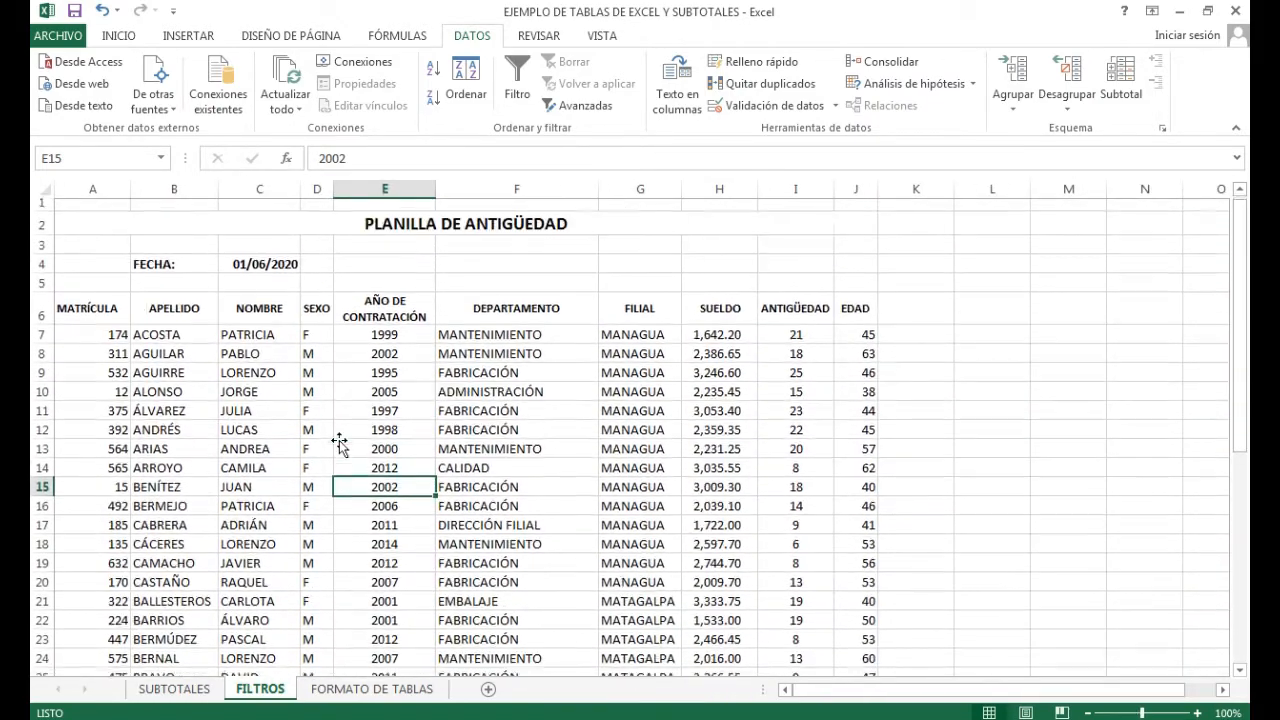
{"action": "scroll", "coordinate": [337, 437], "scroll_direction": "down", "scroll_amount": 2}
{"action": "scroll", "coordinate": [334, 434], "scroll_direction": "up", "scroll_amount": 2}
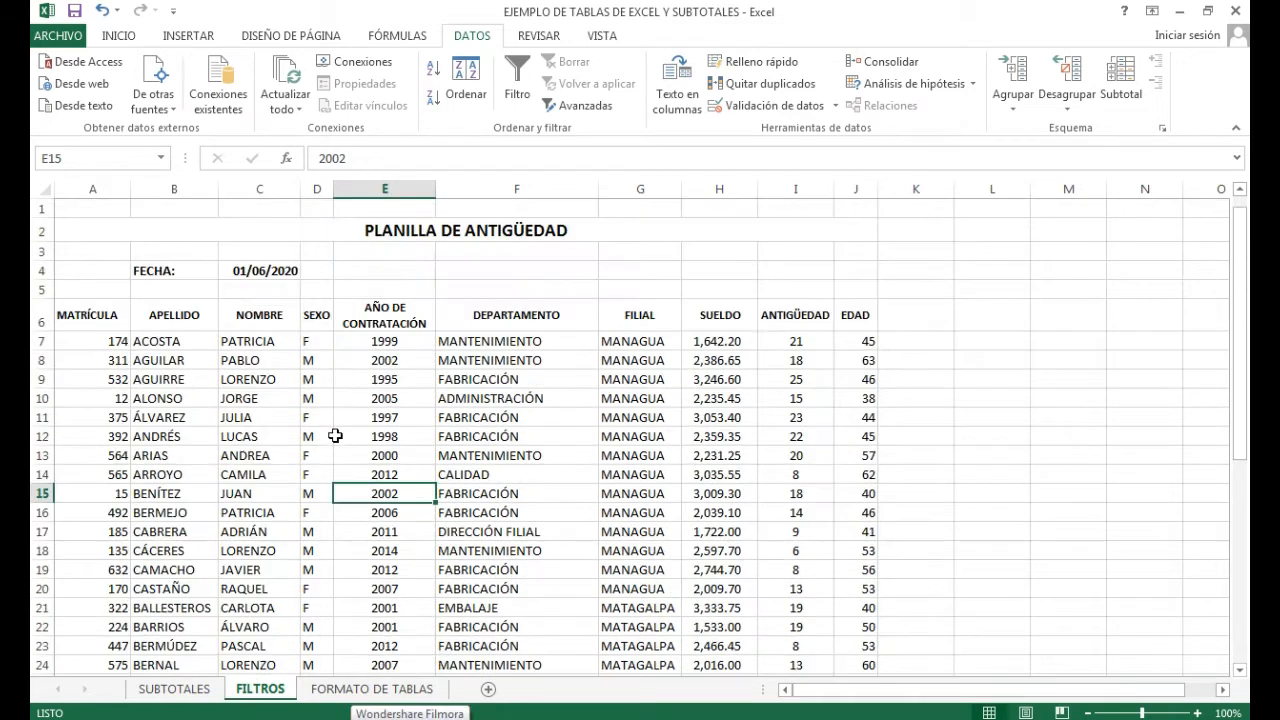
{"action": "left_click", "coordinate": [294, 381]}
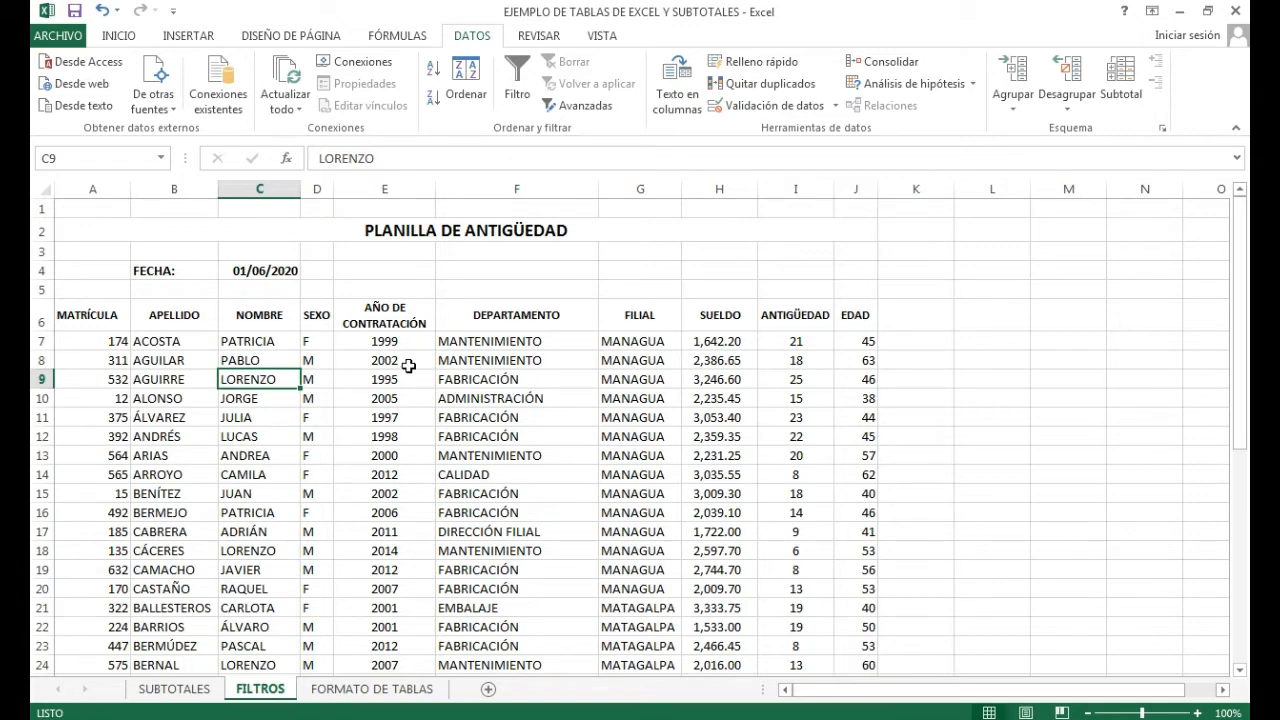
{"action": "left_click", "coordinate": [310, 400]}
{"action": "scroll", "coordinate": [395, 417], "scroll_direction": "down", "scroll_amount": 6}
{"action": "scroll", "coordinate": [395, 417], "scroll_direction": "up", "scroll_amount": 6}
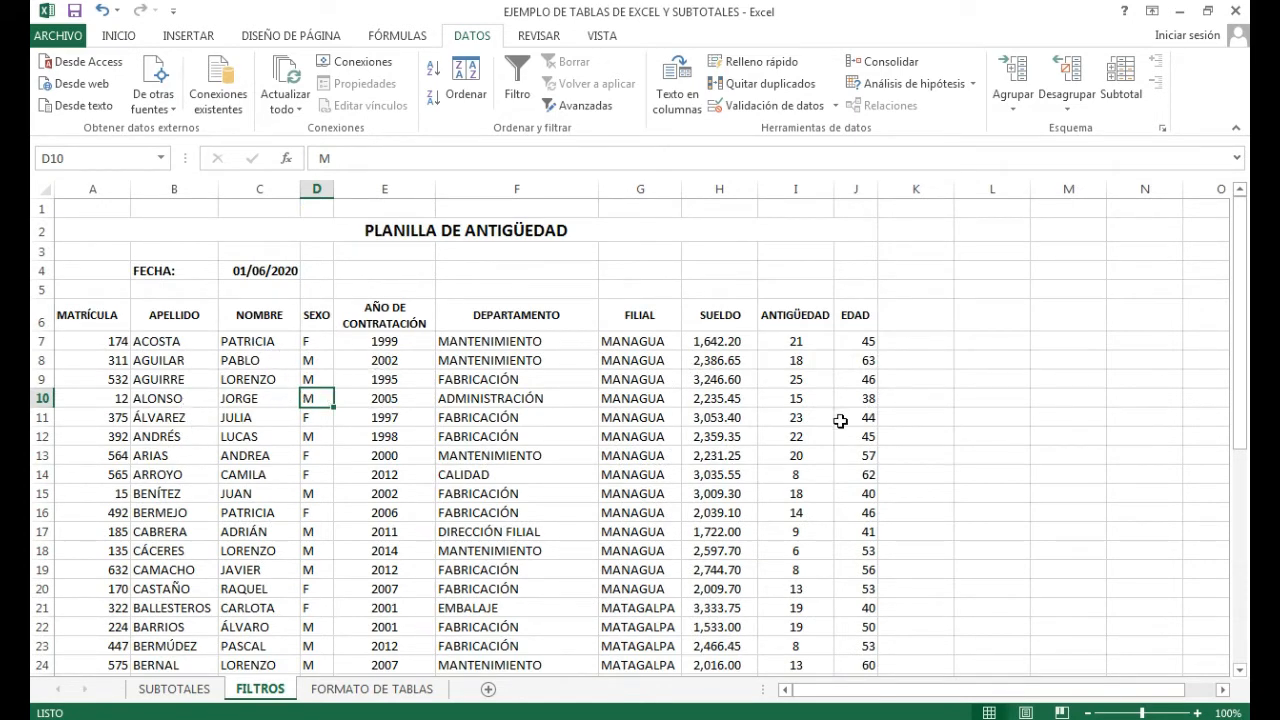
{"action": "left_click", "coordinate": [498, 434]}
{"action": "left_click", "coordinate": [330, 417]}
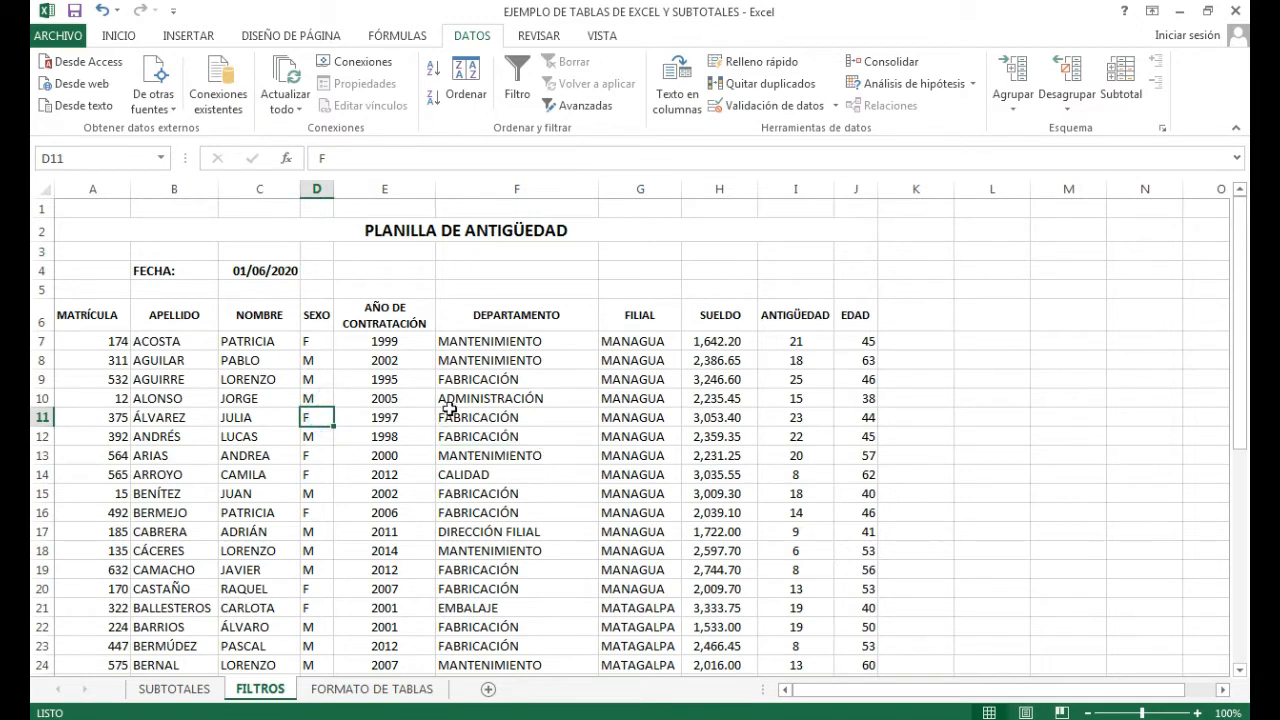
Add filter controls to the header row of the PLANILLA DE ANTIGÜEDAD table.
{"action": "left_click", "coordinate": [564, 392]}
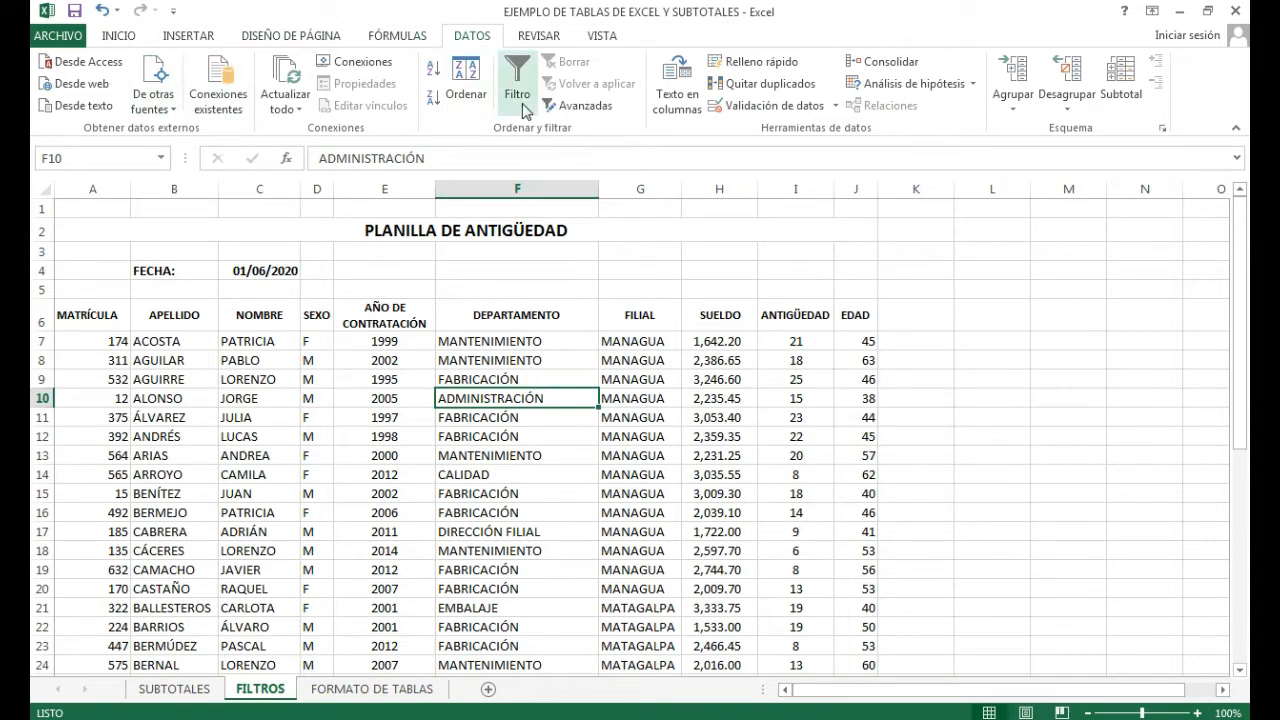
{"action": "left_click", "coordinate": [444, 418]}
{"action": "left_click", "coordinate": [425, 312]}
{"action": "left_click", "coordinate": [466, 366]}
{"action": "left_click", "coordinate": [320, 378]}
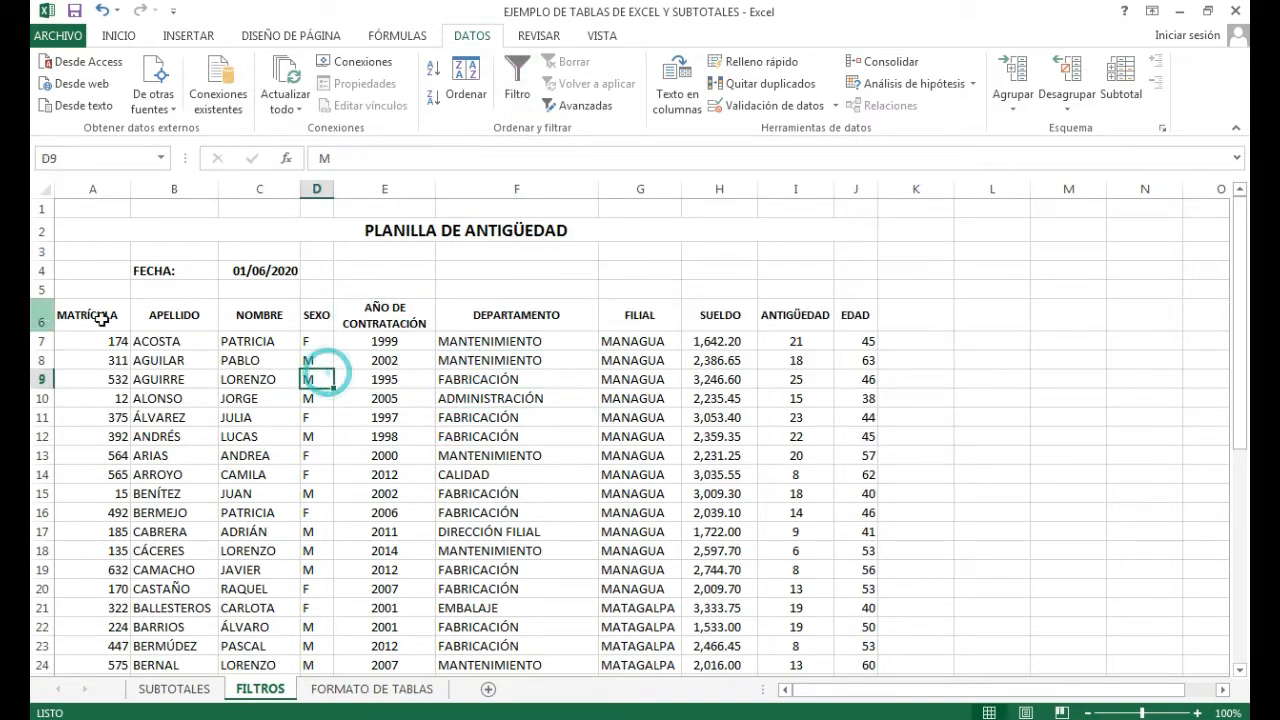
{"action": "left_click", "coordinate": [520, 98]}
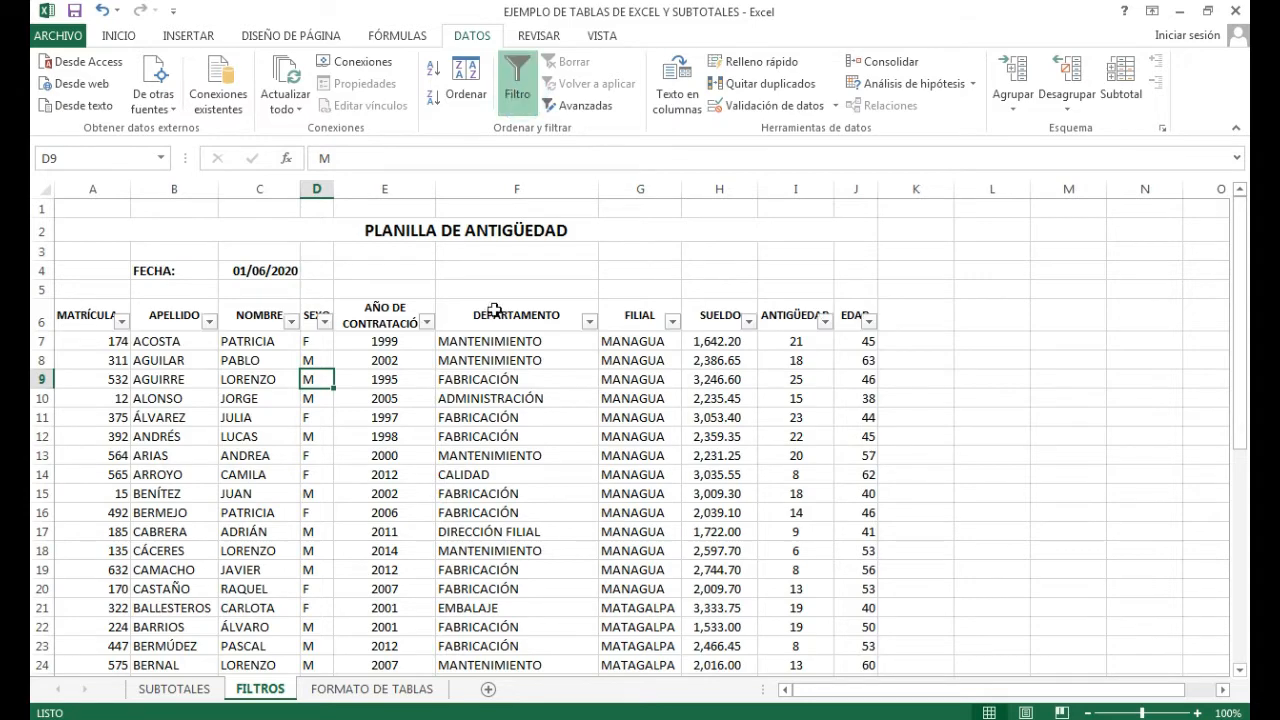
Switch the table's header filters off and on several times, ending with them switched on.
{"action": "scroll", "coordinate": [397, 372], "scroll_direction": "down", "scroll_amount": 4}
{"action": "scroll", "coordinate": [395, 368], "scroll_direction": "up", "scroll_amount": 6}
{"action": "left_click", "coordinate": [521, 398]}
{"action": "key", "text": "ctrl+shift+l"}
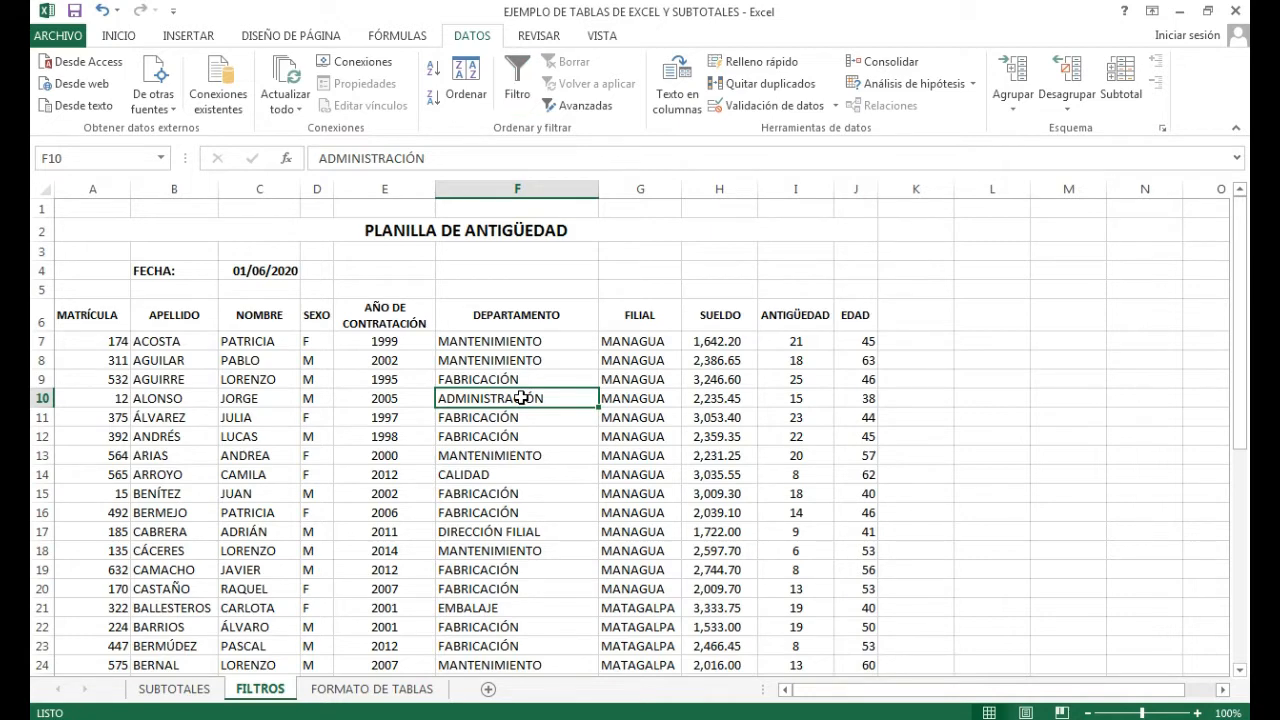
{"action": "key", "text": "ctrl+shift+l"}
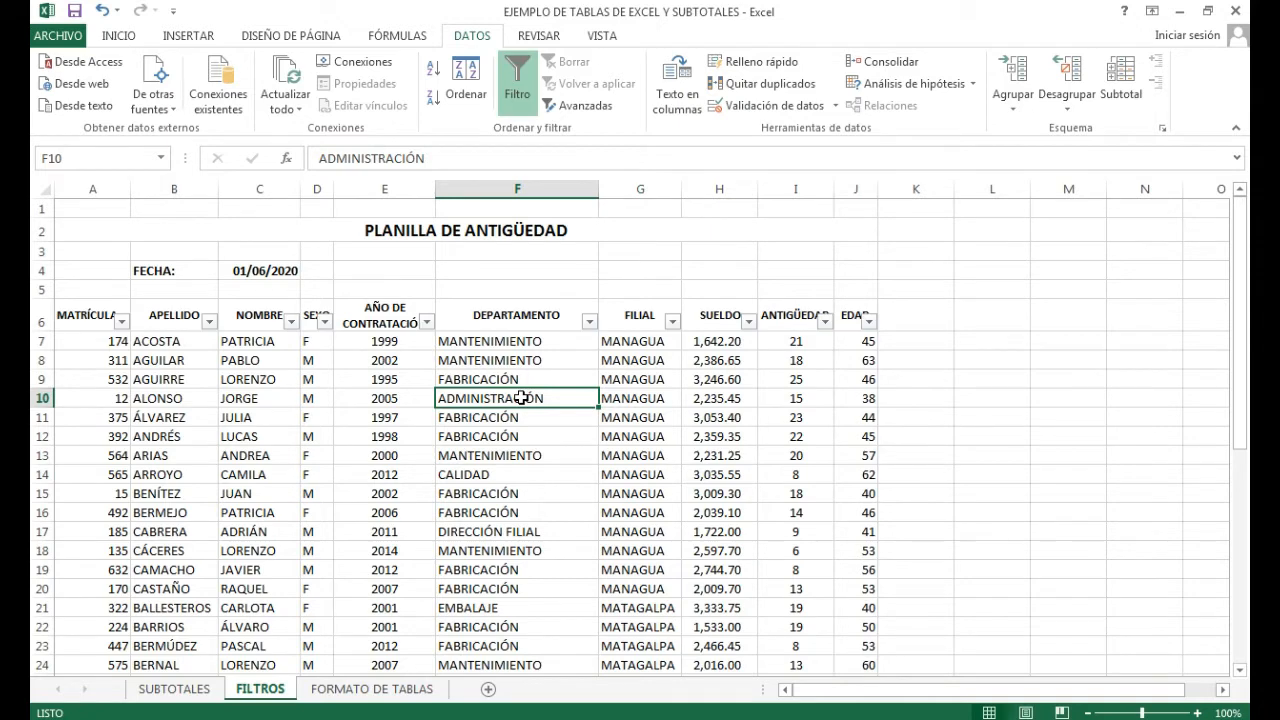
{"action": "key", "text": "ctrl+shift+l"}
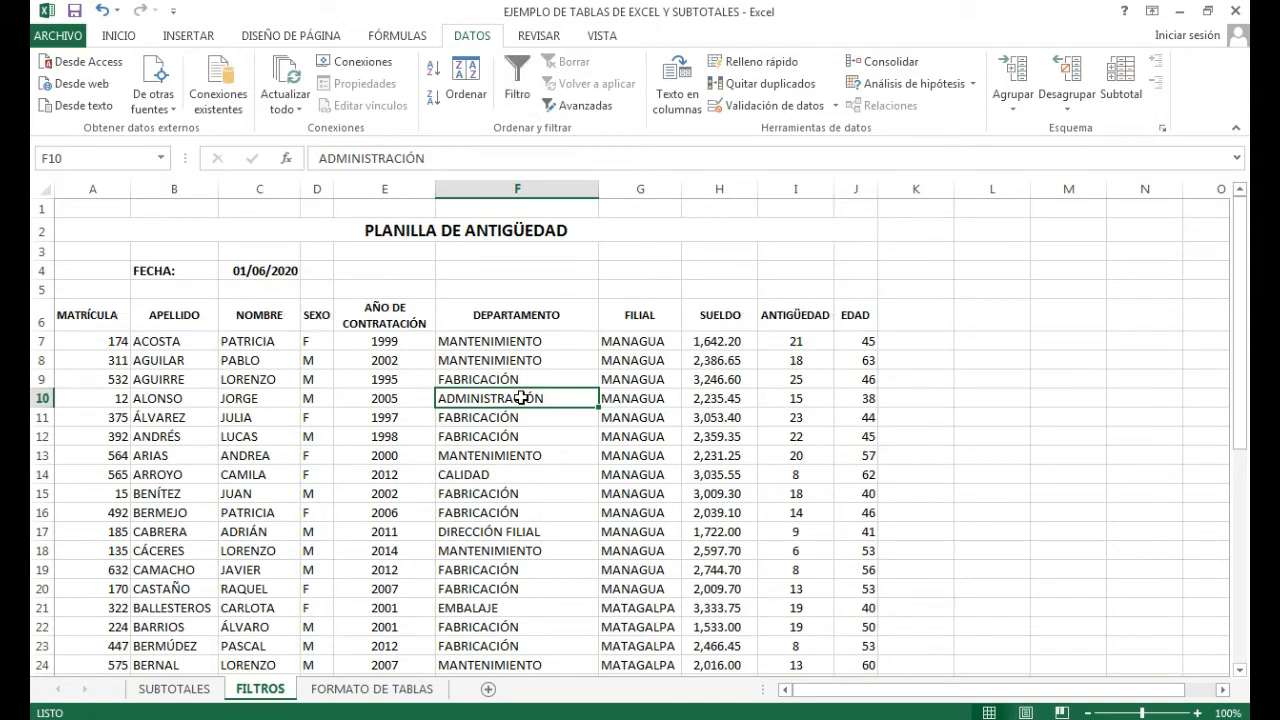
{"action": "key", "text": "ctrl+shift+l"}
{"action": "key", "text": "ctrl+shift+l"}
{"action": "key", "text": "ctrl+shift+l"}
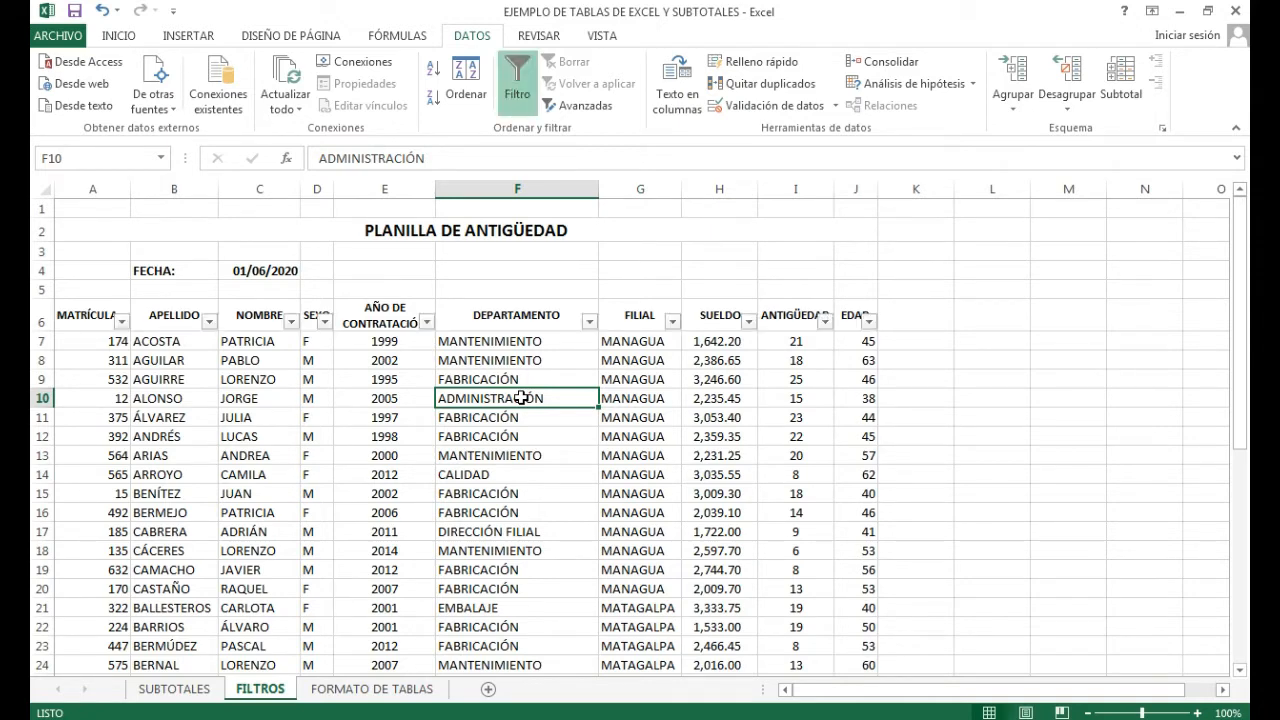
{"action": "key", "text": "ctrl+shift+l"}
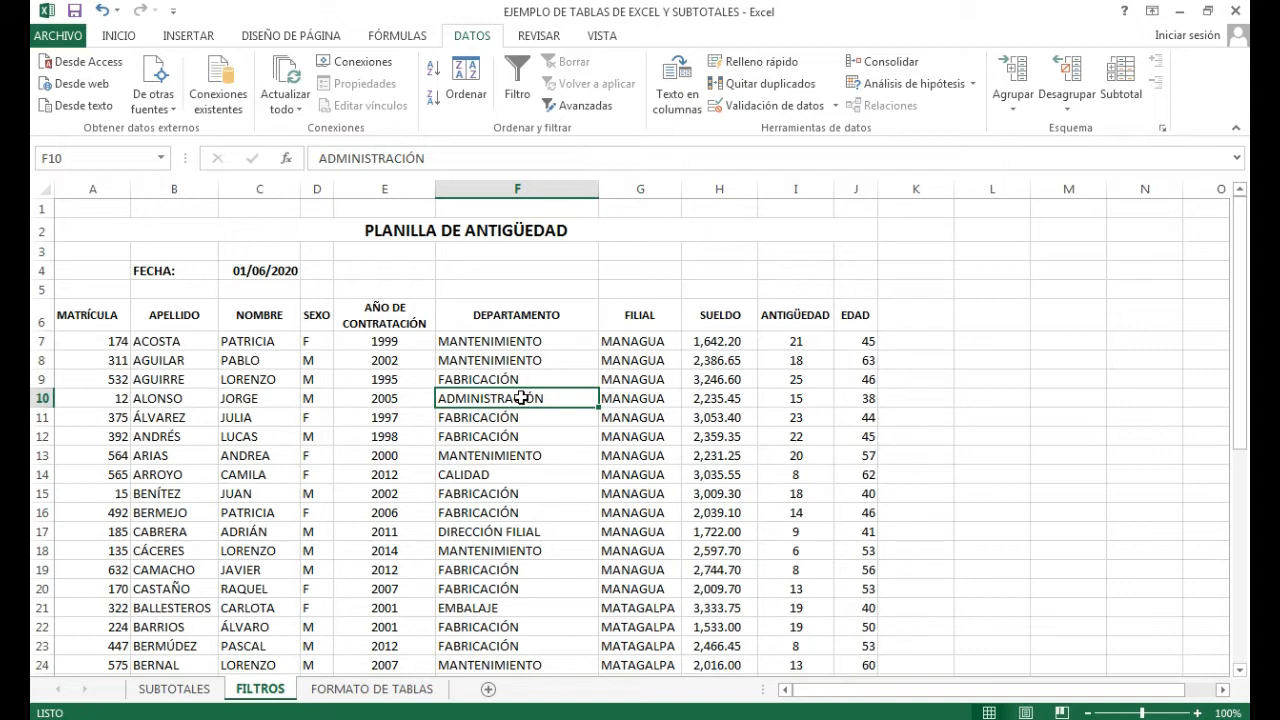
{"action": "left_click", "coordinate": [467, 362]}
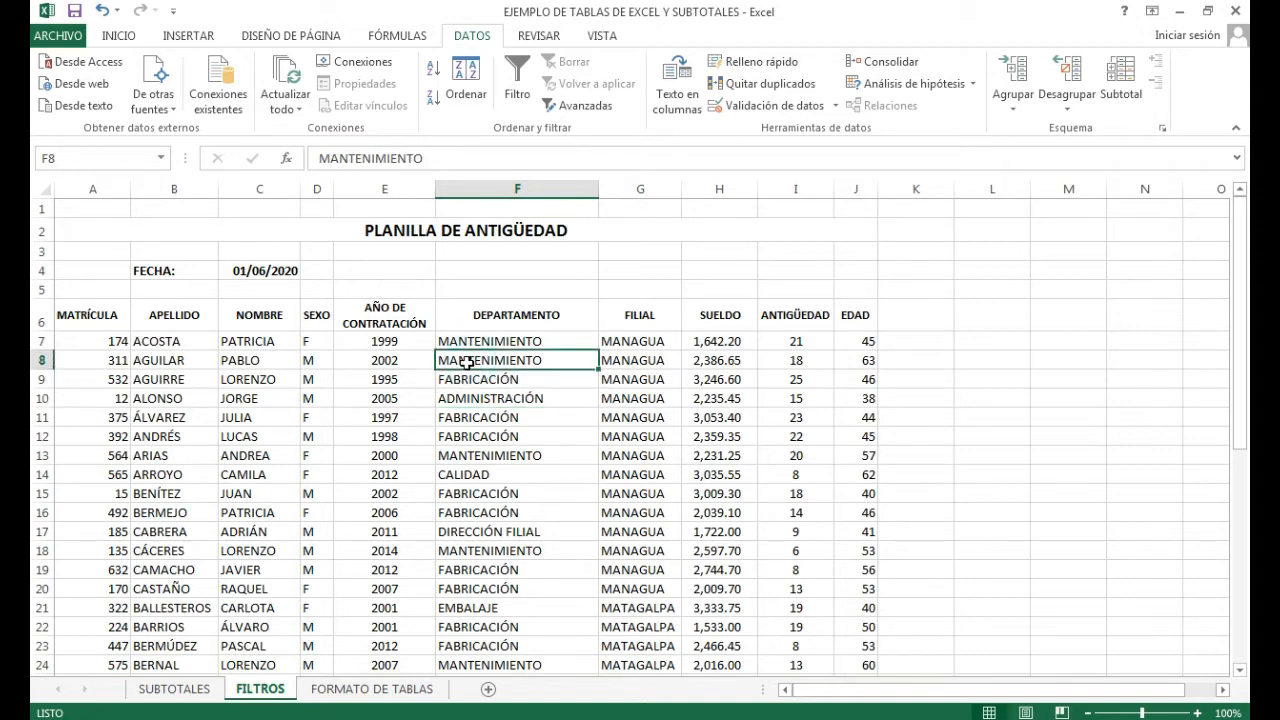
{"action": "key", "text": "ctrl+shift+l"}
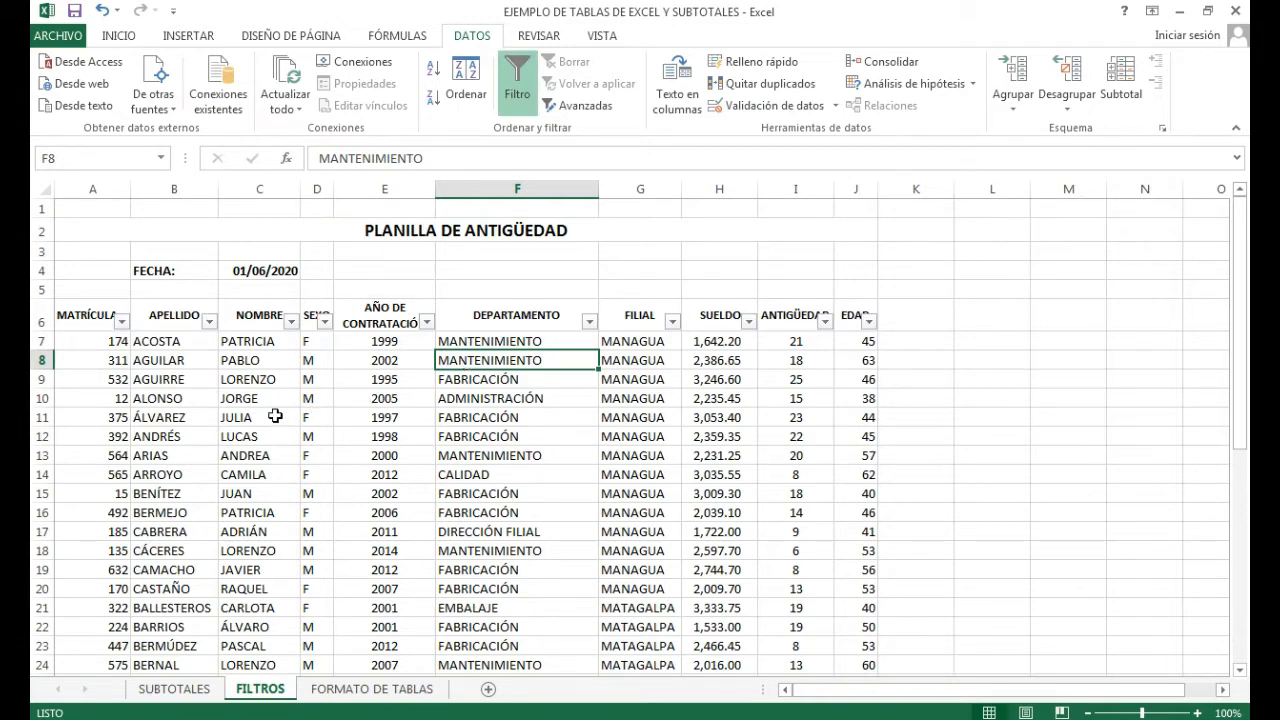
Filter the APELLIDO column to only three surnames, one each starting with A, B and C.
{"action": "left_click", "coordinate": [208, 322]}
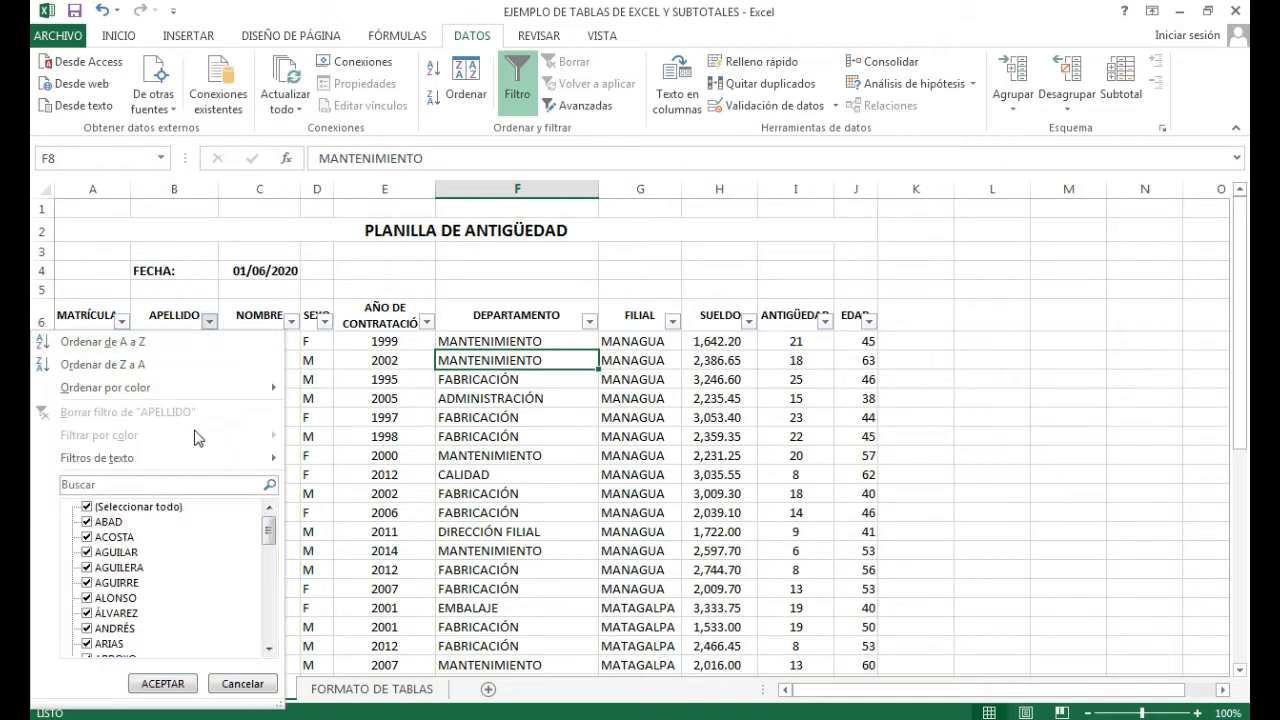
{"action": "mouse_move", "coordinate": [268, 533]}
{"action": "left_mouse_down"}
{"action": "mouse_move", "coordinate": [255, 553]}
{"action": "mouse_move", "coordinate": [257, 530]}
{"action": "left_mouse_up"}
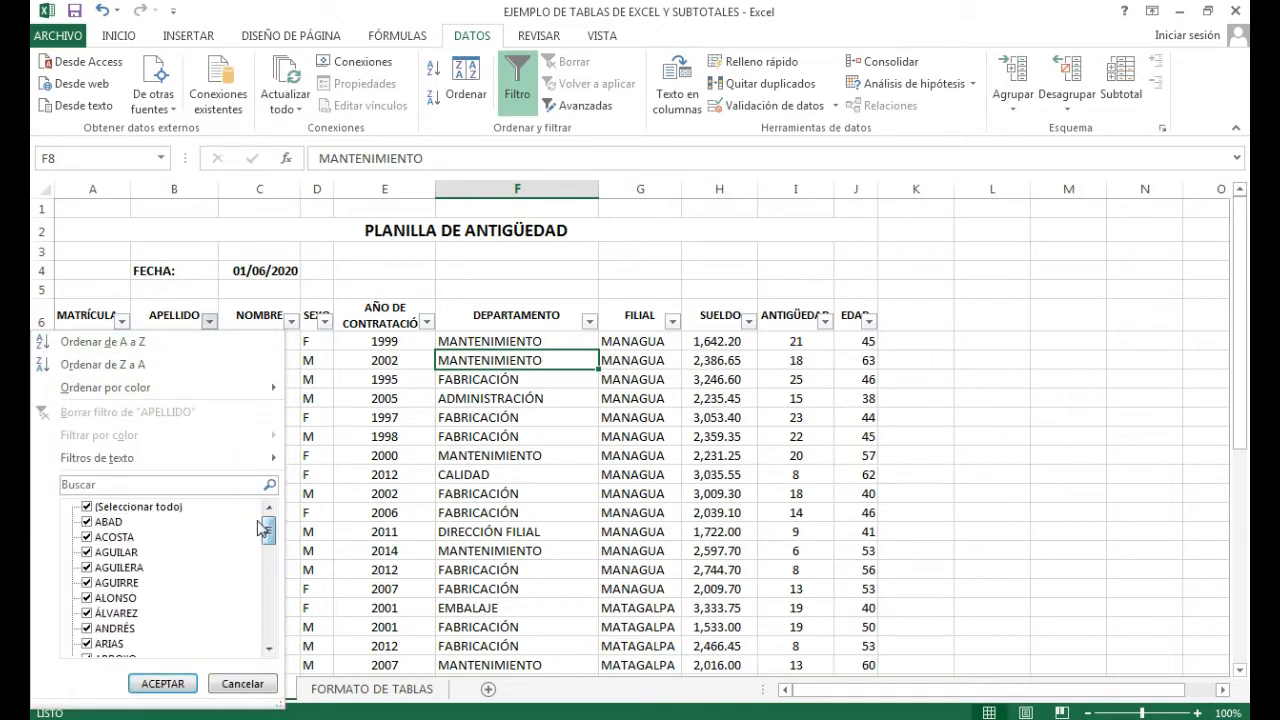
{"action": "left_click", "coordinate": [87, 507]}
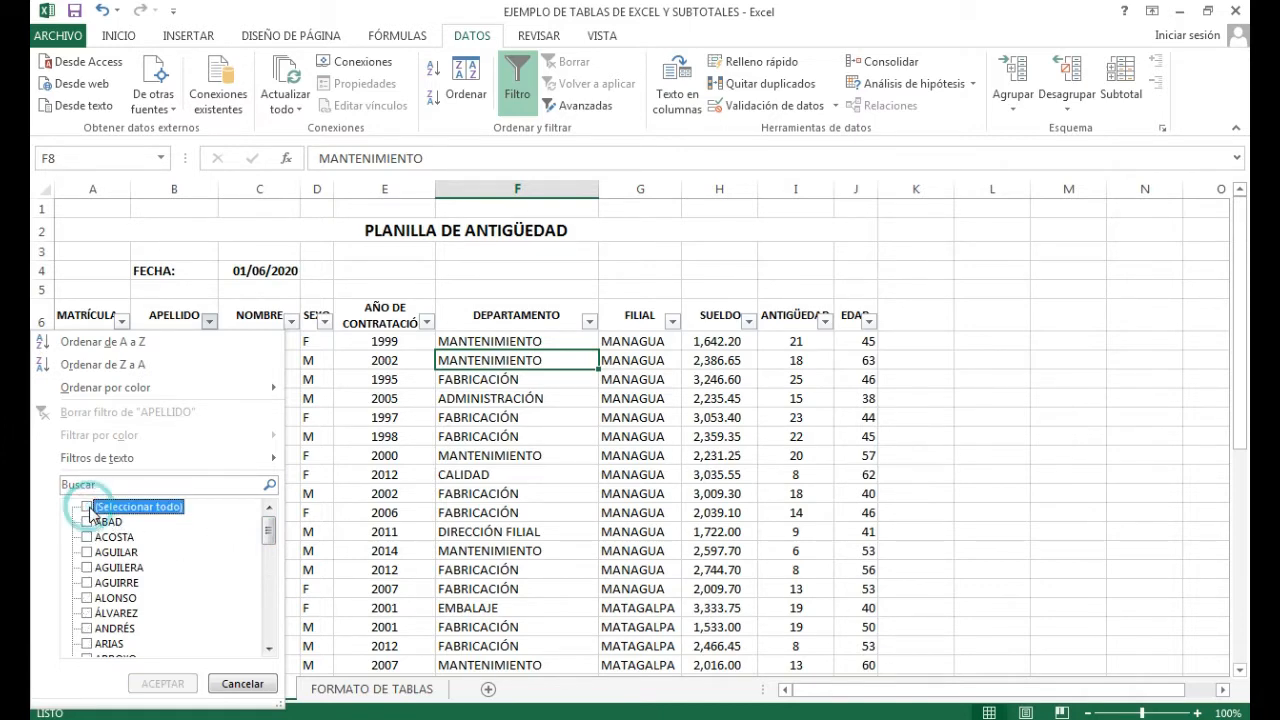
{"action": "scroll", "coordinate": [272, 558], "scroll_direction": "down", "scroll_amount": 1}
{"action": "mouse_move", "coordinate": [268, 538]}
{"action": "left_mouse_down"}
{"action": "mouse_move", "coordinate": [268, 625]}
{"action": "mouse_move", "coordinate": [268, 522]}
{"action": "left_mouse_up"}
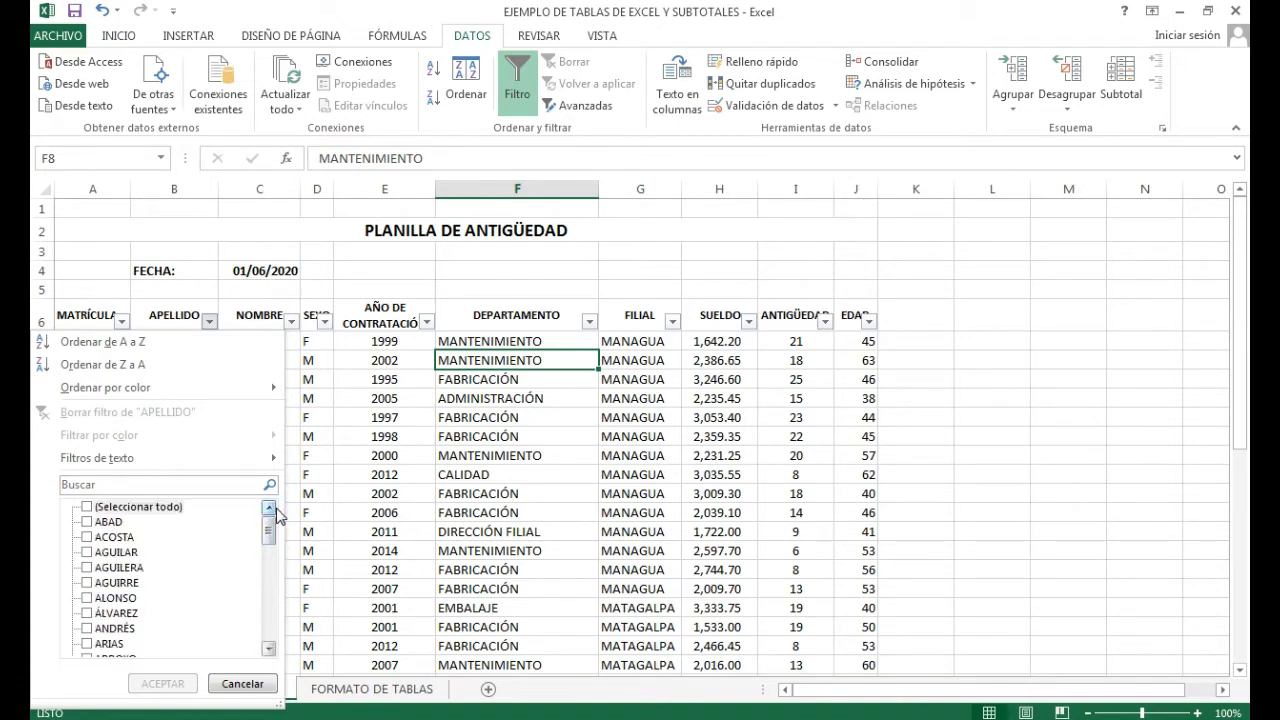
{"action": "left_click", "coordinate": [88, 567]}
{"action": "left_click_drag", "start_coordinate": [268, 529], "coordinate": [268, 585]}
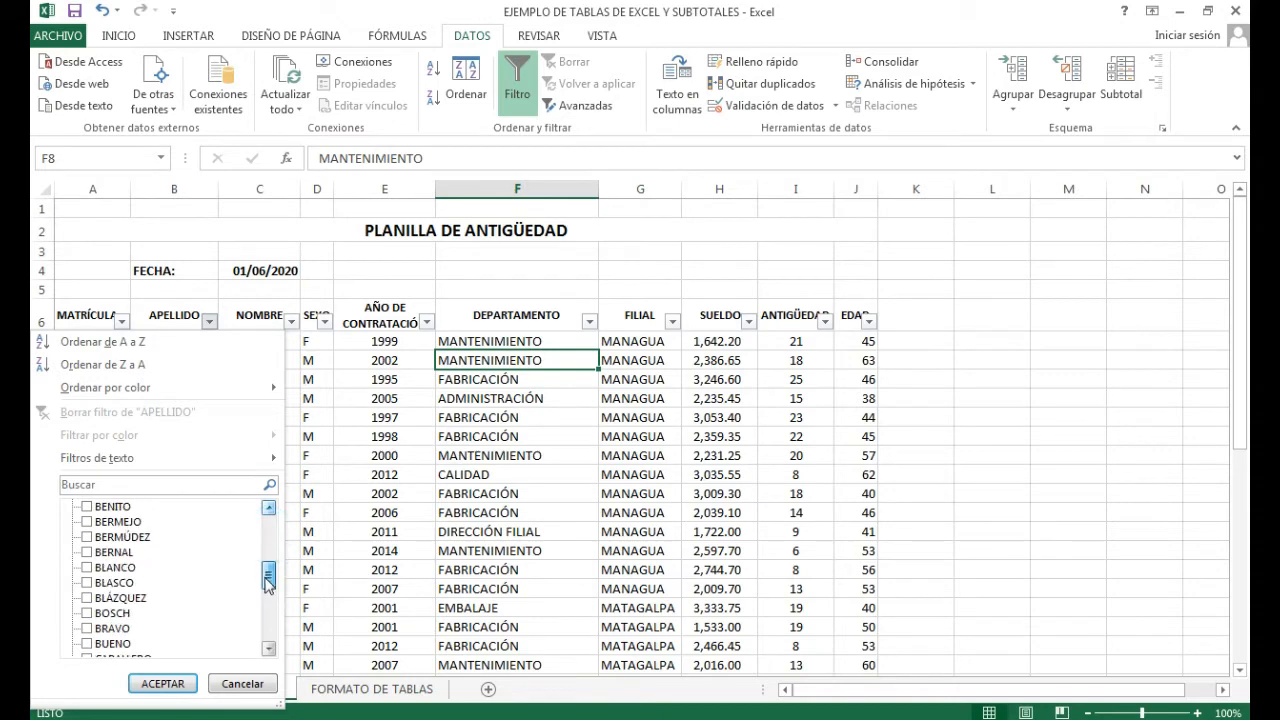
{"action": "left_click", "coordinate": [88, 568]}
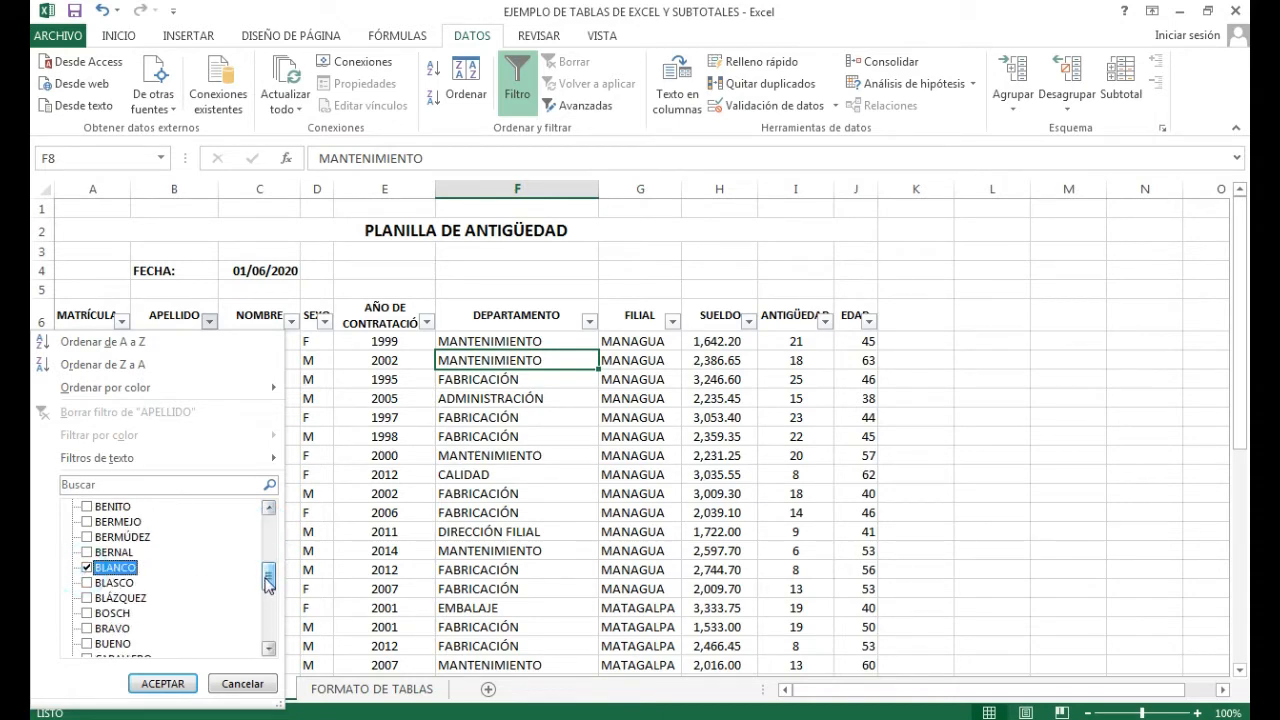
{"action": "left_click_drag", "start_coordinate": [268, 585], "coordinate": [268, 607]}
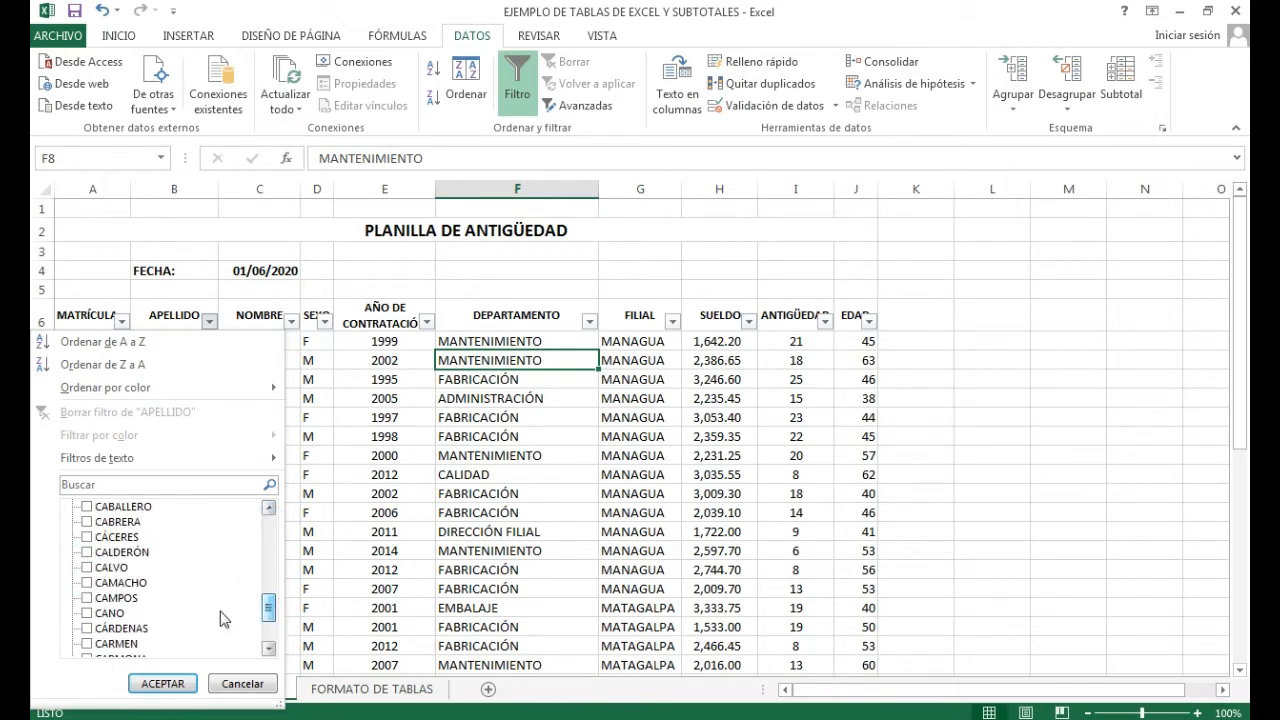
{"action": "left_click", "coordinate": [88, 584]}
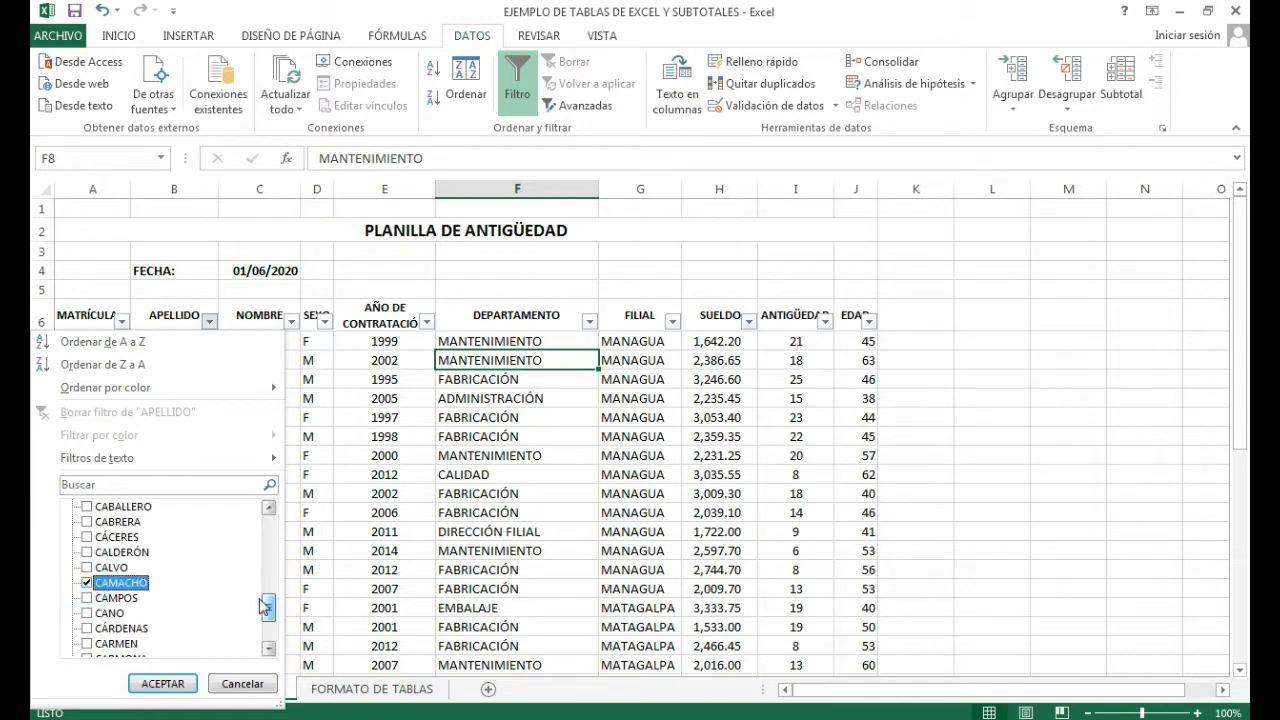
{"action": "left_click_drag", "start_coordinate": [268, 607], "coordinate": [280, 527]}
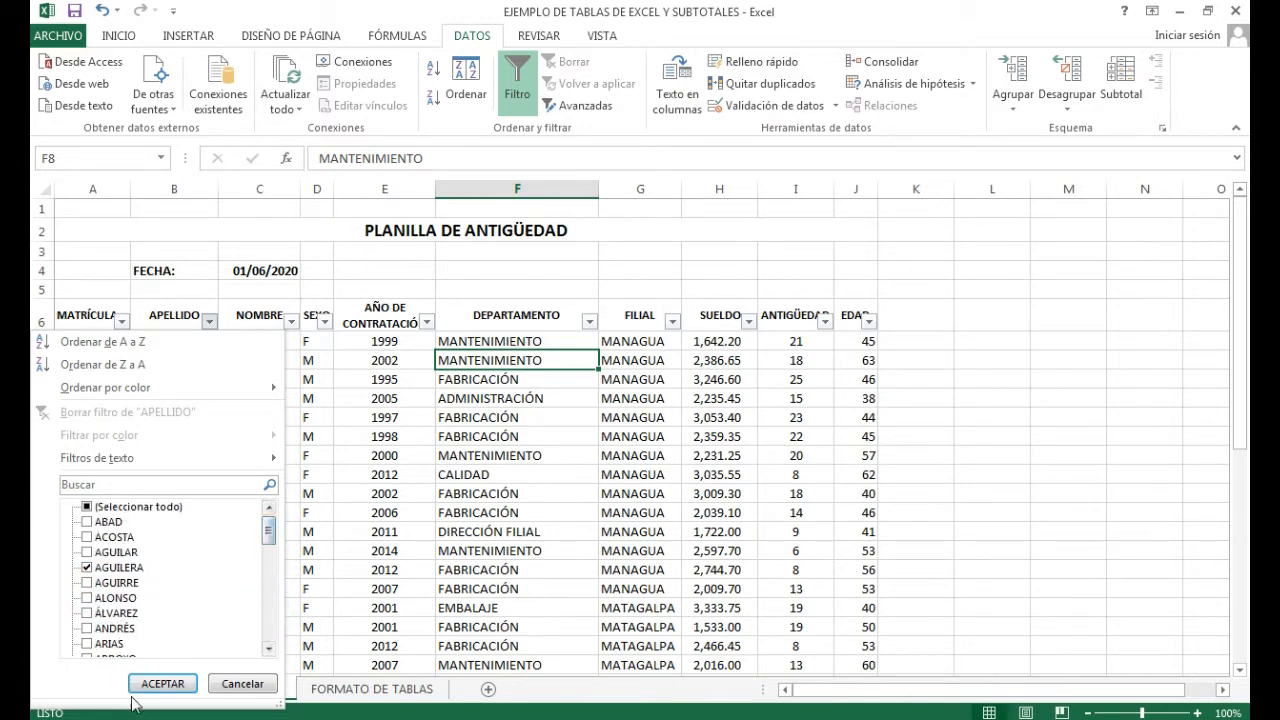
{"action": "left_click", "coordinate": [162, 684]}
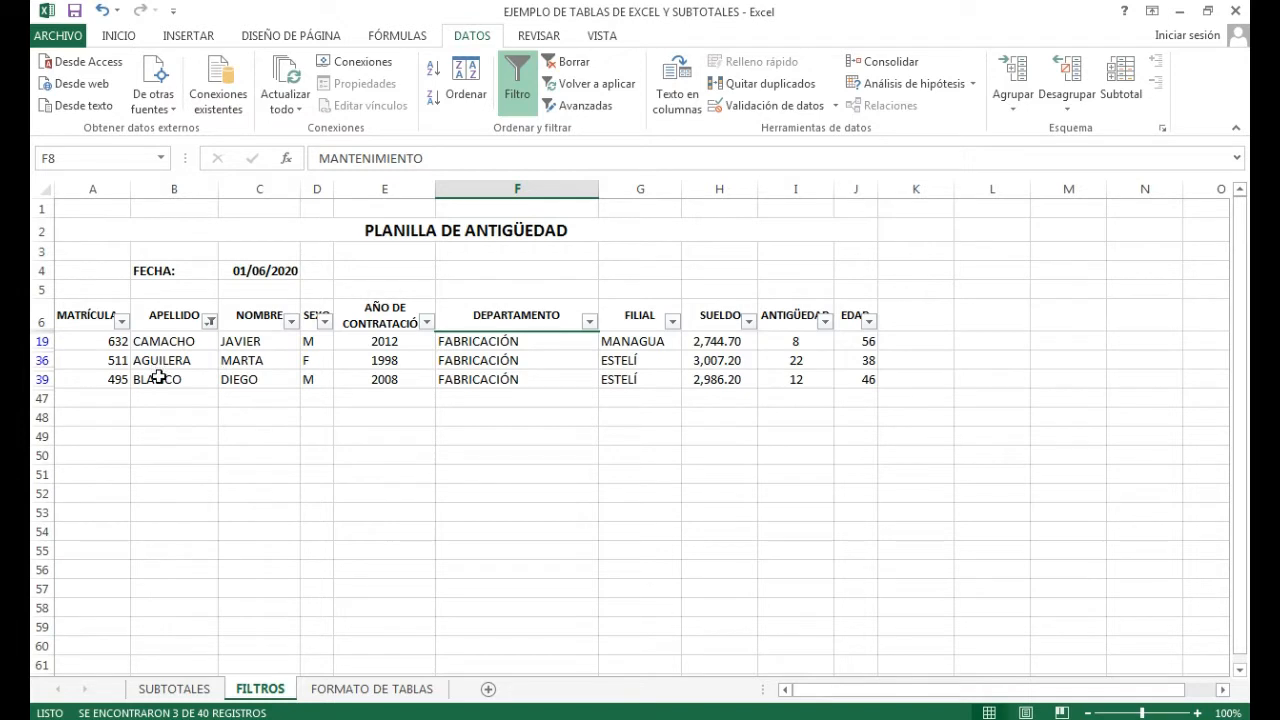
Clear the filter on the APELLIDO column.
{"action": "left_click", "coordinate": [211, 322]}
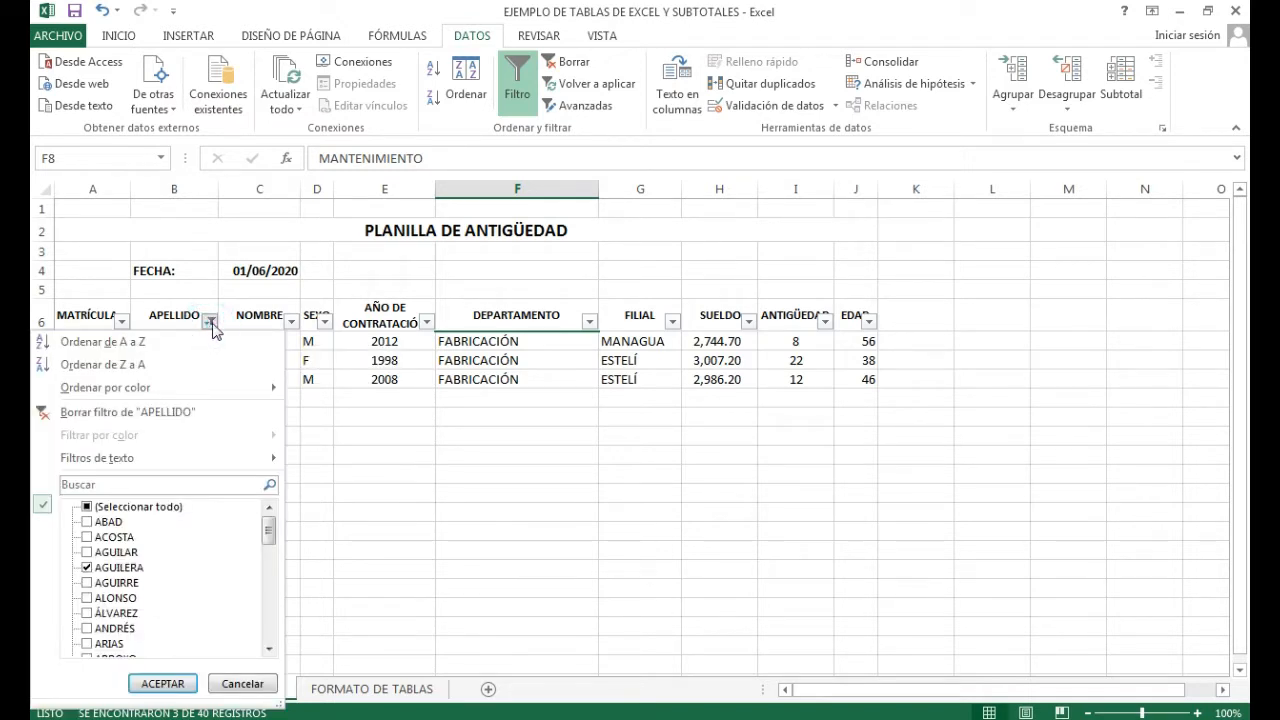
{"action": "left_click", "coordinate": [185, 421]}
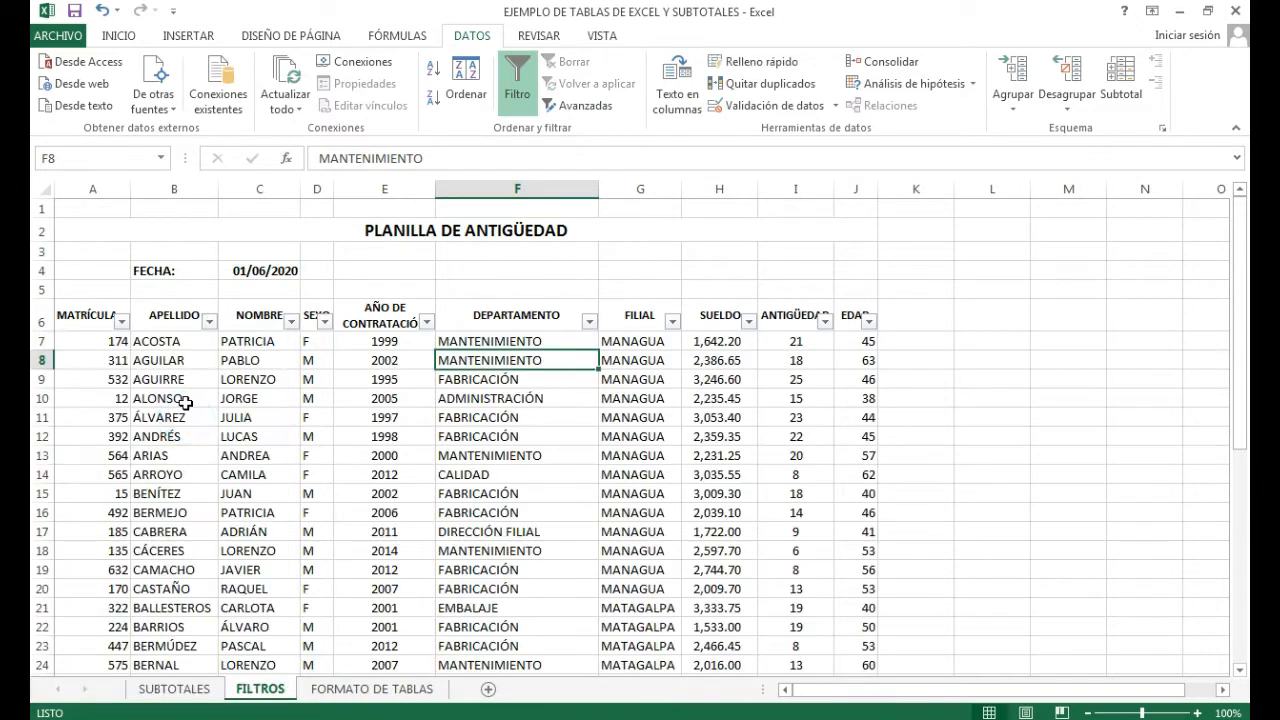
{"action": "left_click", "coordinate": [208, 322]}
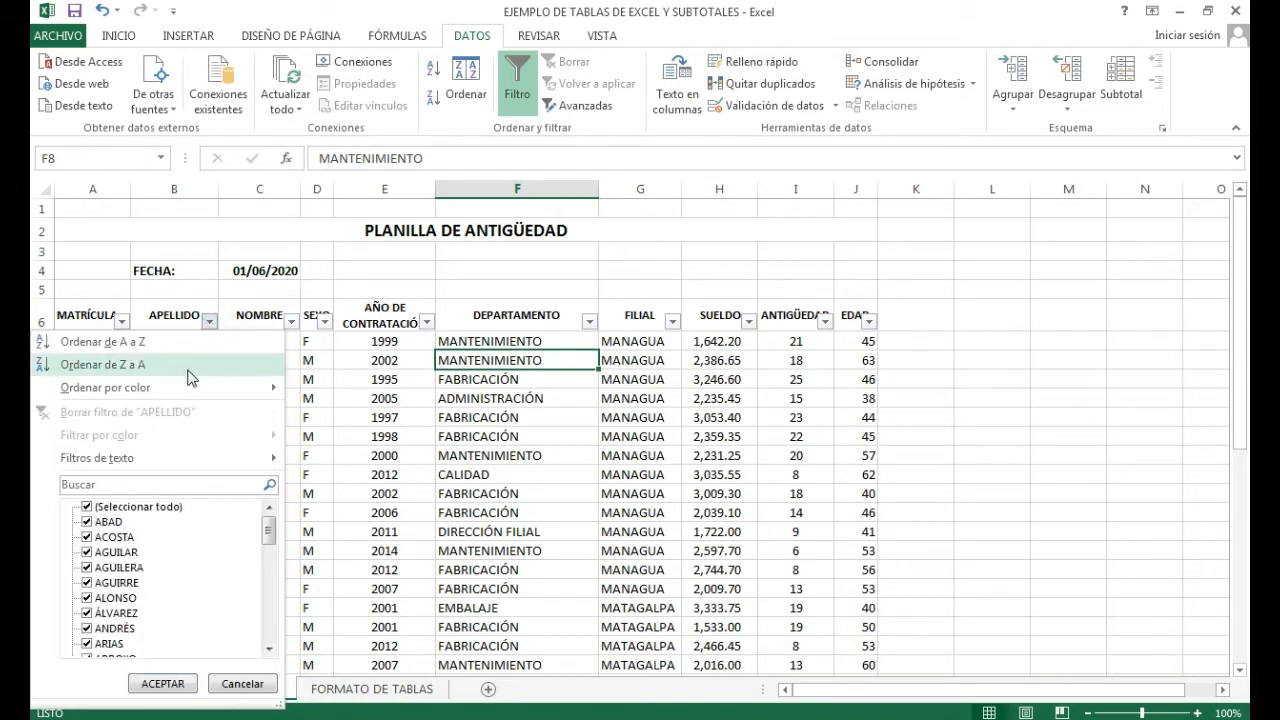
{"action": "mouse_move", "coordinate": [163, 461]}
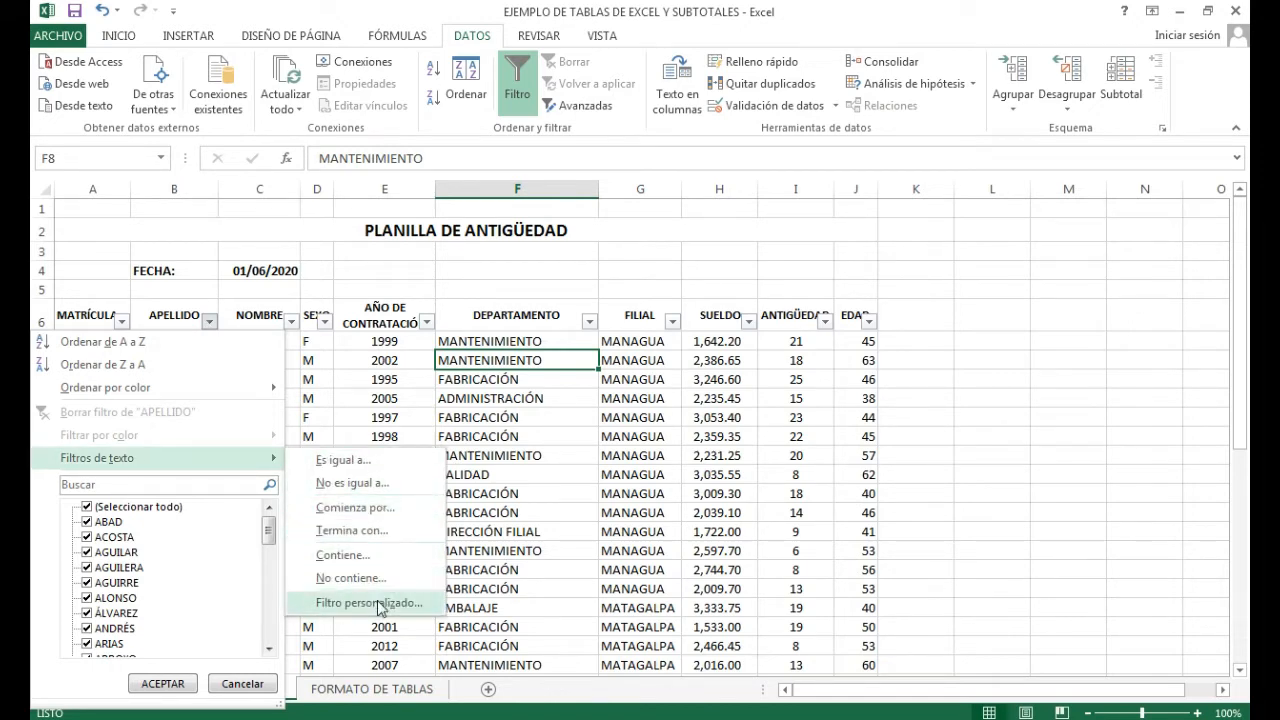
{"action": "left_click", "coordinate": [393, 517]}
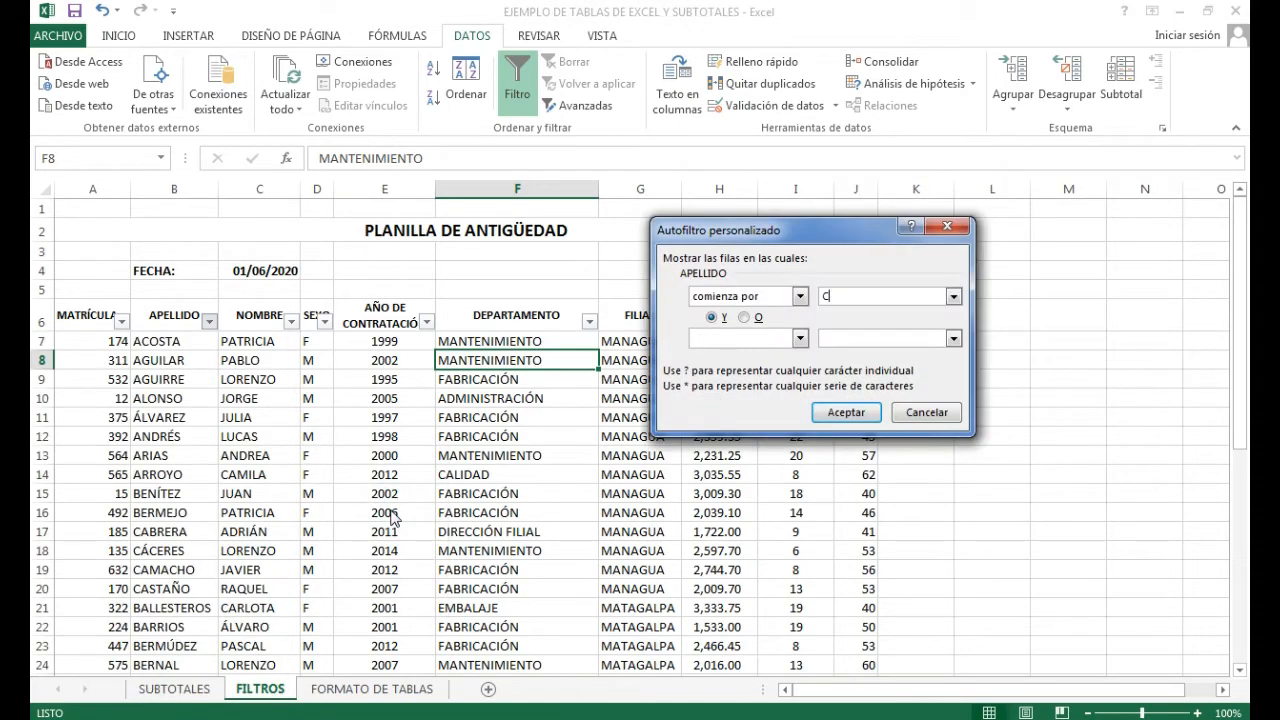
{"action": "left_click", "coordinate": [920, 414]}
{"action": "left_click", "coordinate": [200, 328]}
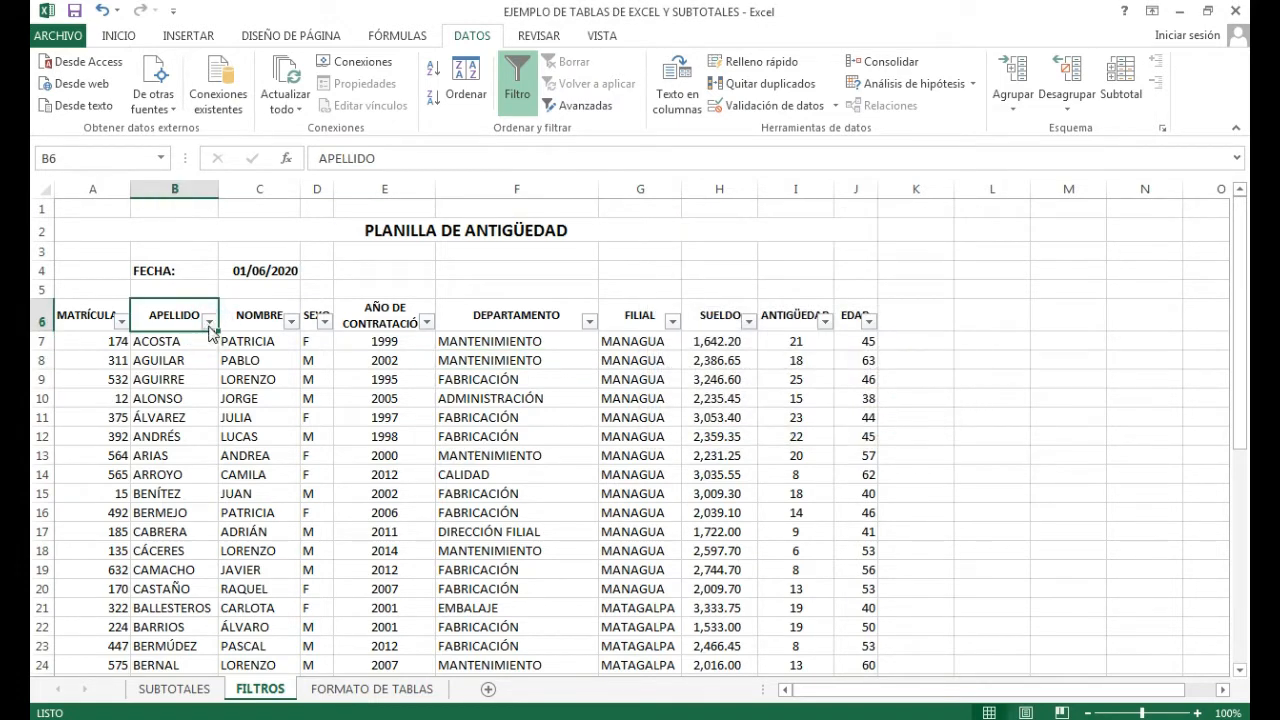
Filter the APELLIDO column with a text filter to show only surnames that begin with C.
{"action": "left_click", "coordinate": [209, 321]}
{"action": "left_click", "coordinate": [175, 458]}
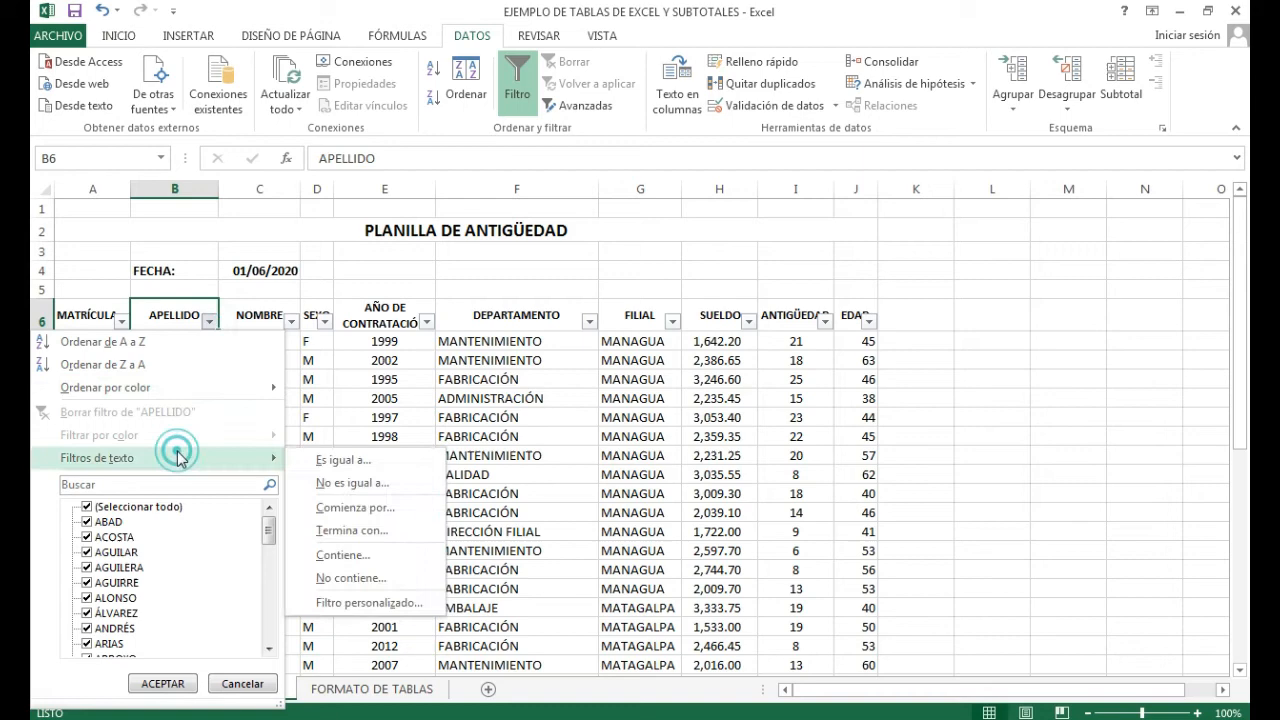
{"action": "left_click", "coordinate": [385, 510]}
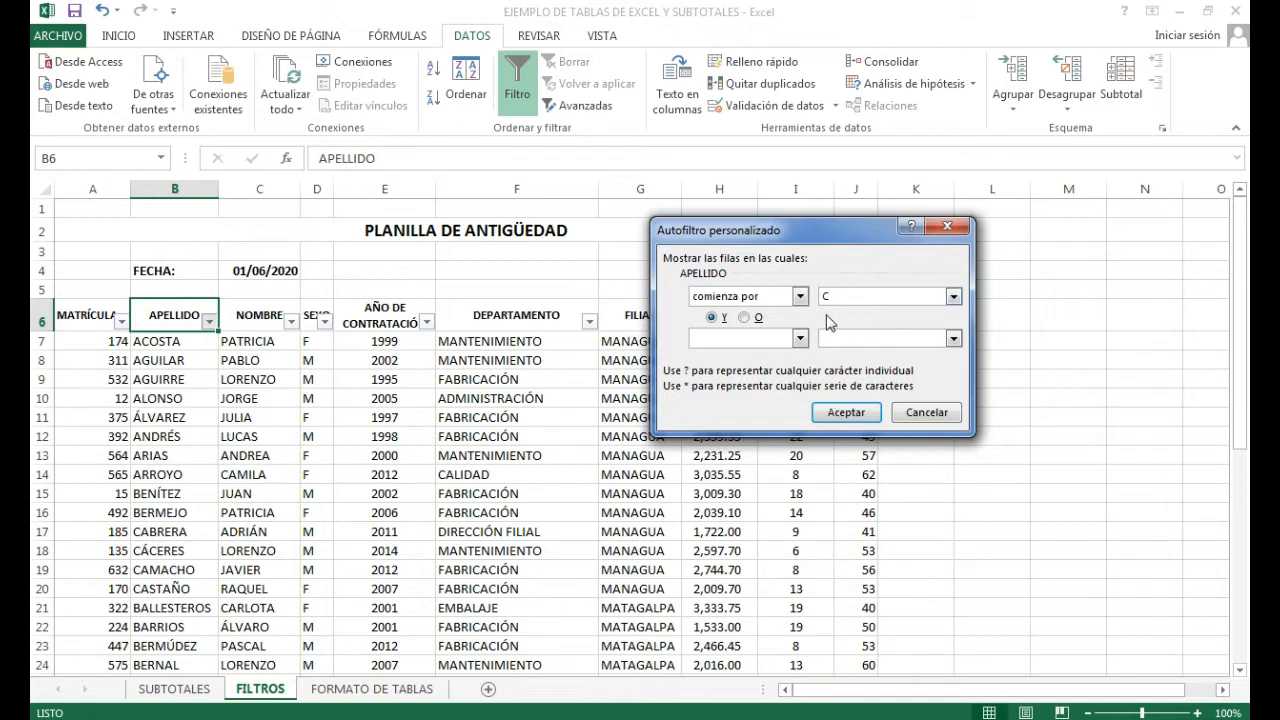
{"action": "left_click", "coordinate": [800, 297]}
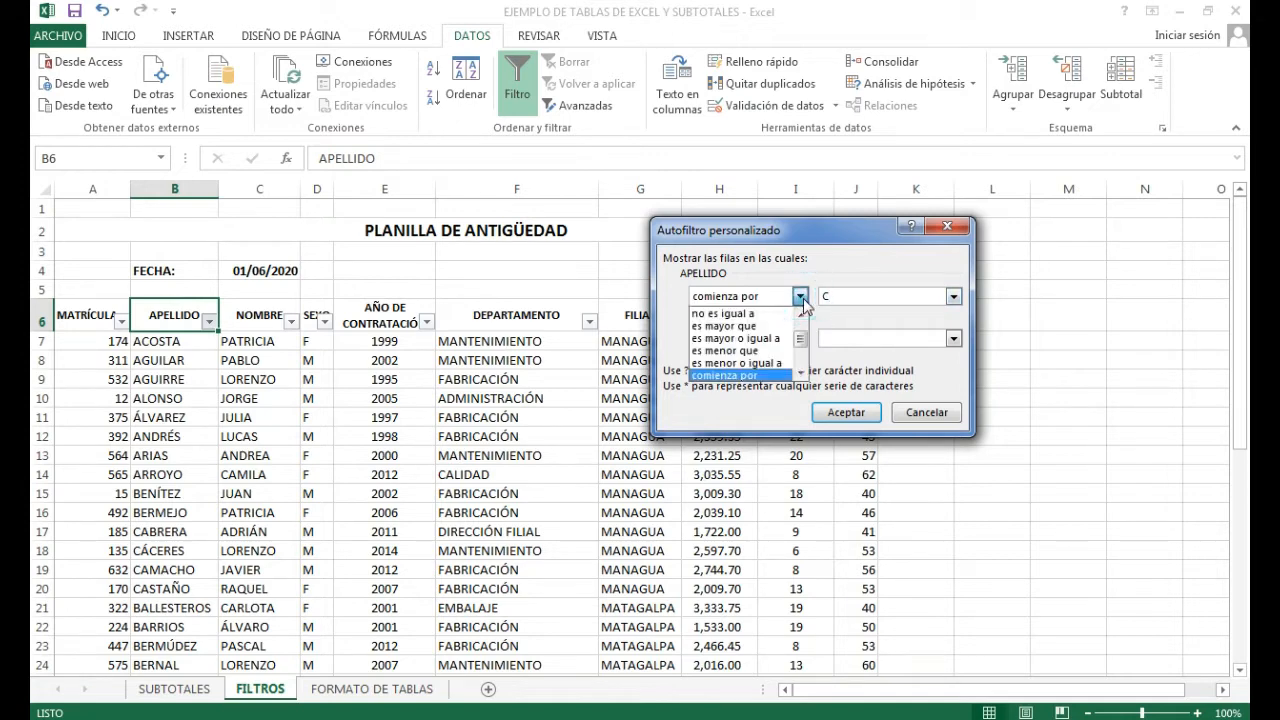
{"action": "left_click", "coordinate": [801, 297]}
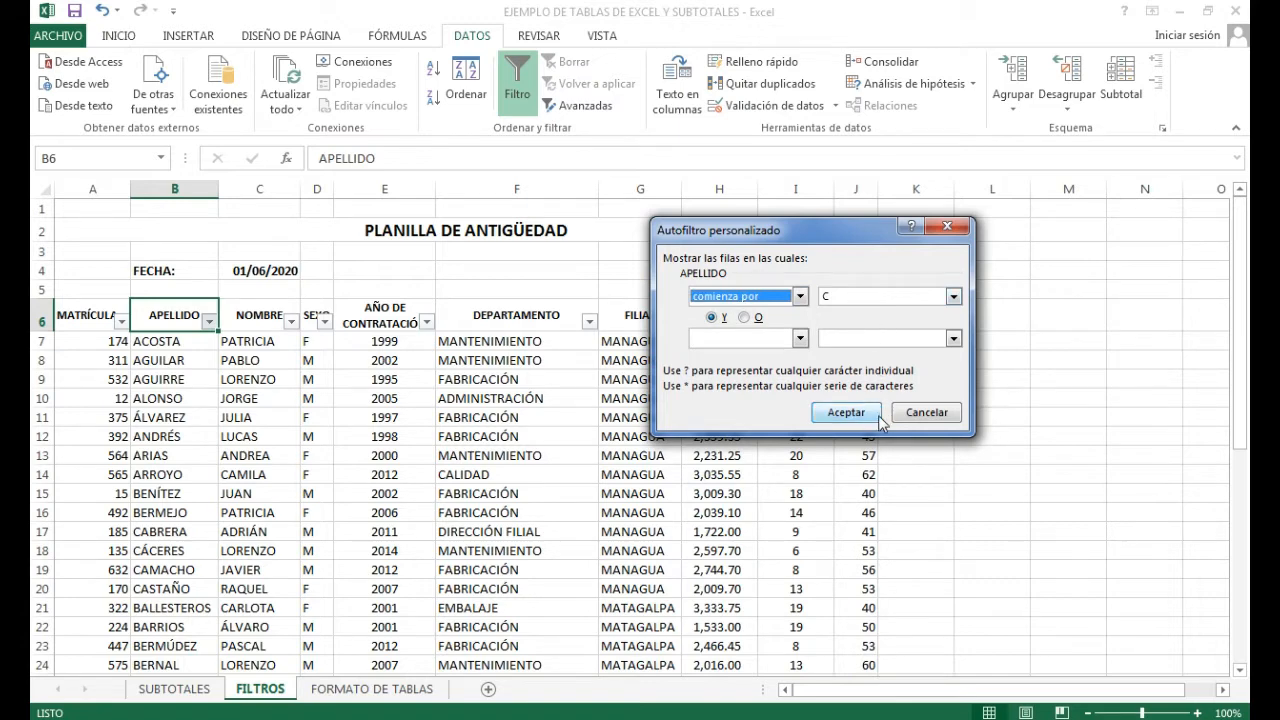
{"action": "left_click", "coordinate": [846, 413]}
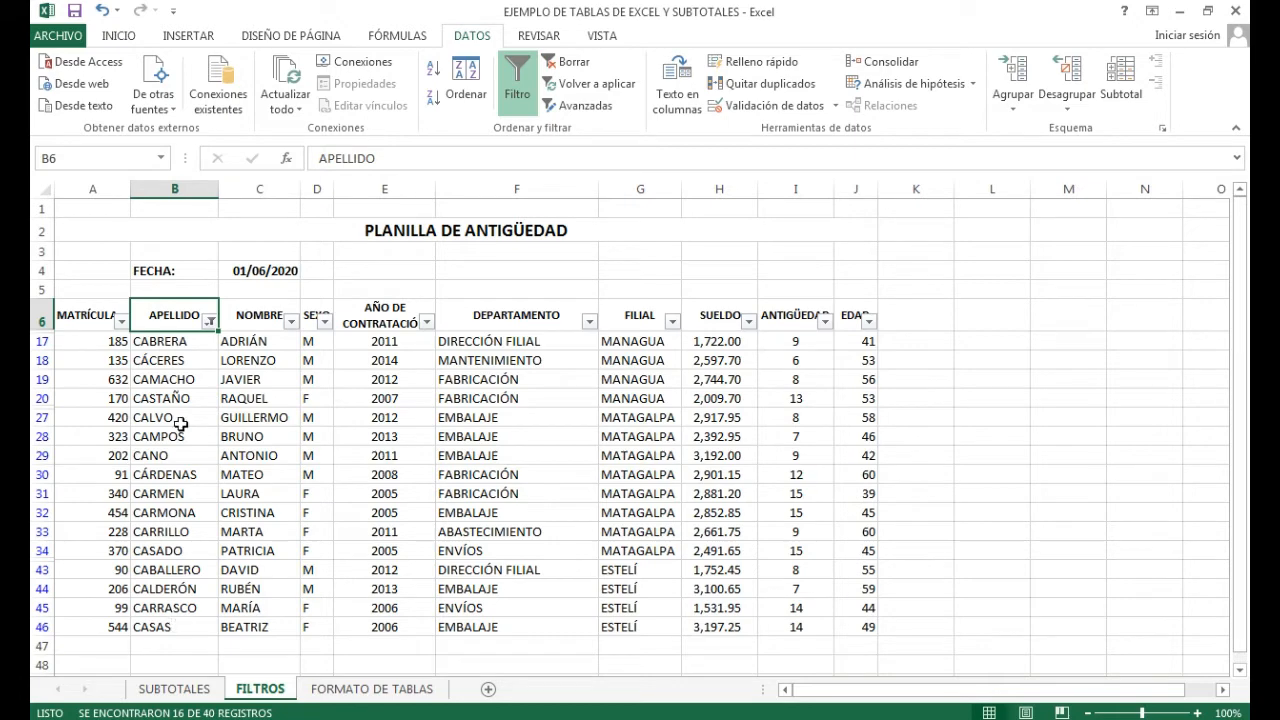
Examine the filtered surnames, the APELLIDO column's text filter options and its custom filter criteria.
{"action": "left_click", "coordinate": [262, 344]}
{"action": "left_click", "coordinate": [165, 341]}
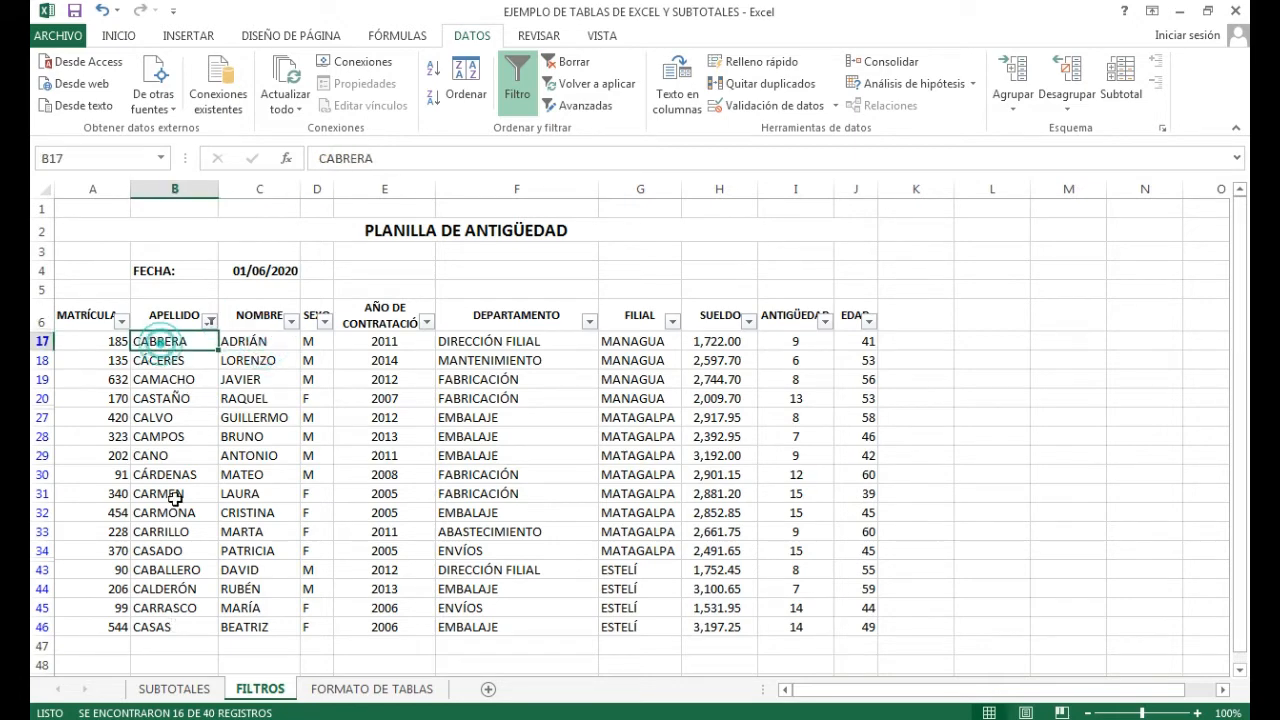
{"action": "left_click", "coordinate": [170, 512]}
{"action": "left_click", "coordinate": [172, 605]}
{"action": "left_click", "coordinate": [175, 531]}
{"action": "left_click", "coordinate": [185, 474]}
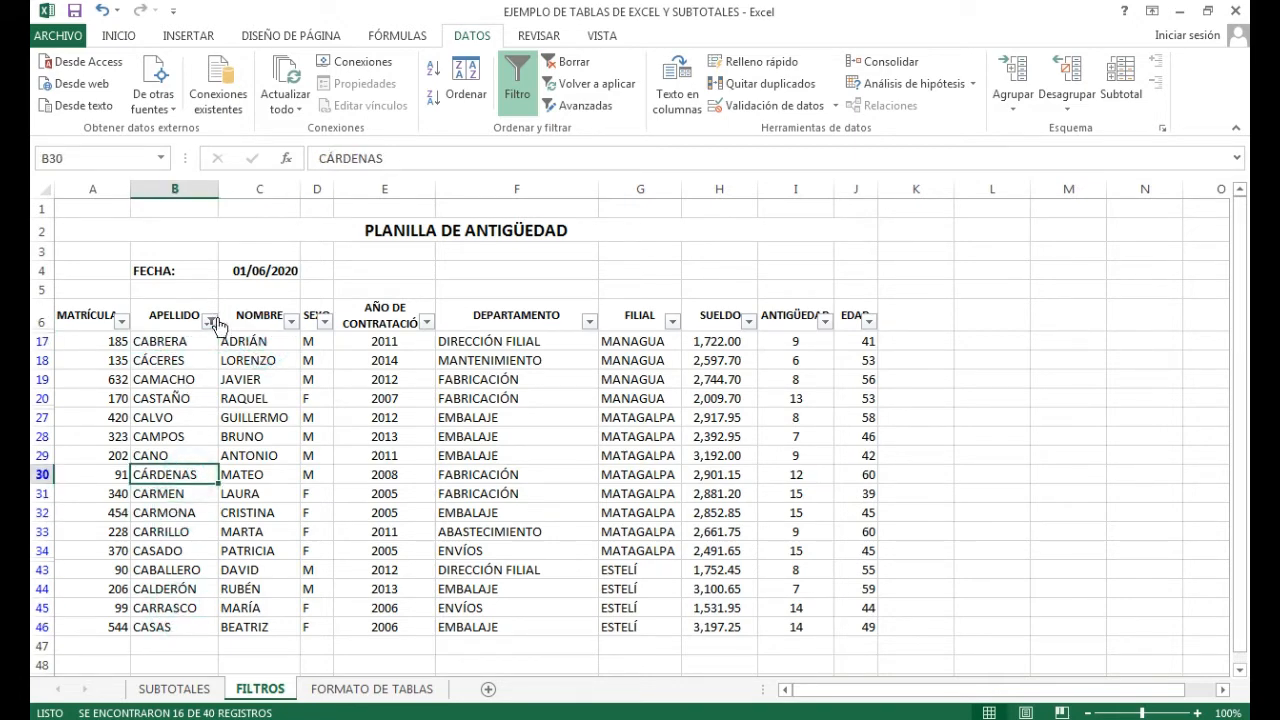
{"action": "left_click", "coordinate": [209, 321]}
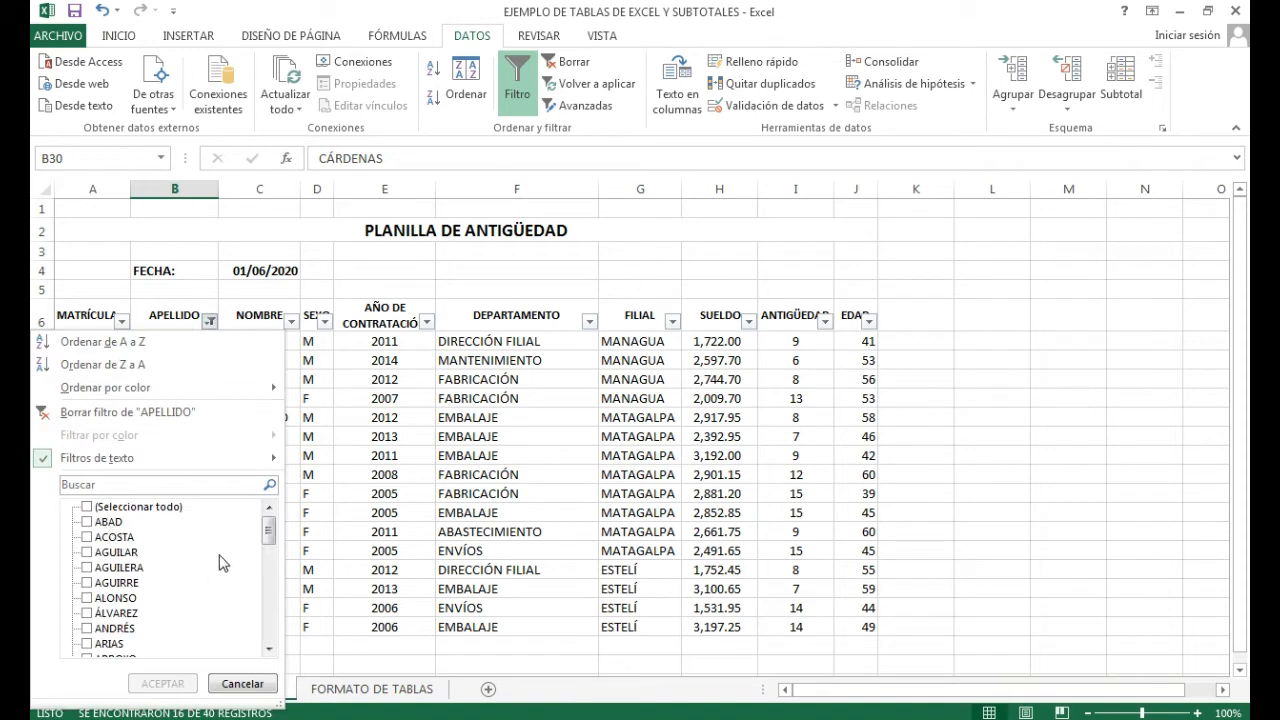
{"action": "mouse_move", "coordinate": [267, 532]}
{"action": "left_mouse_down"}
{"action": "mouse_move", "coordinate": [269, 609]}
{"action": "mouse_move", "coordinate": [273, 519]}
{"action": "left_mouse_up"}
{"action": "left_click", "coordinate": [192, 459]}
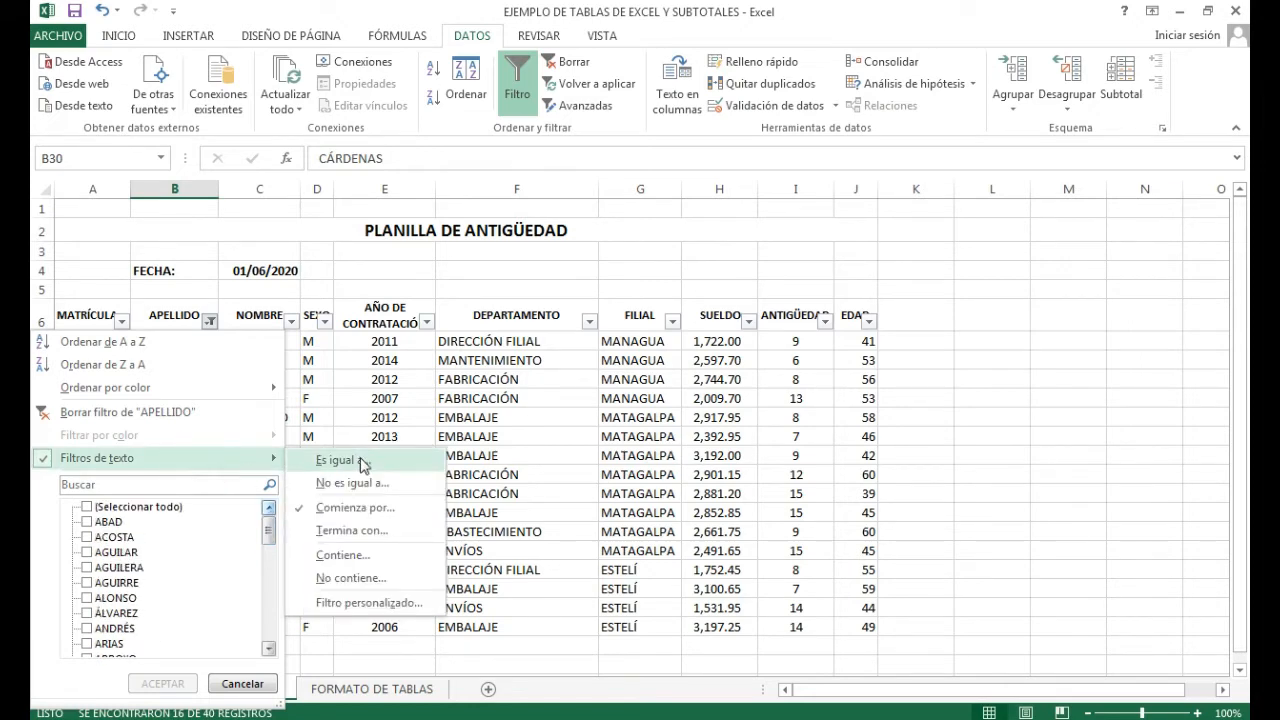
{"action": "left_click", "coordinate": [372, 605]}
{"action": "left_click", "coordinate": [924, 412]}
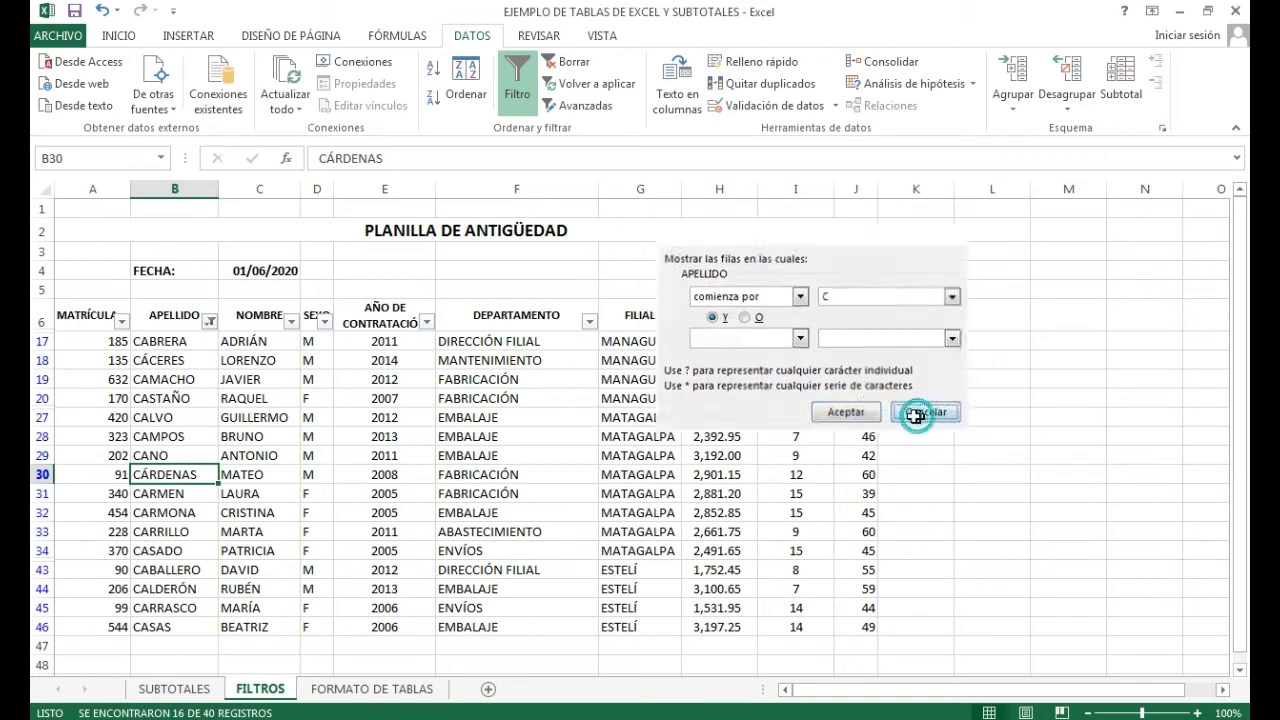
Clear the begins-with filter on the APELLIDO column.
{"action": "left_click", "coordinate": [209, 321]}
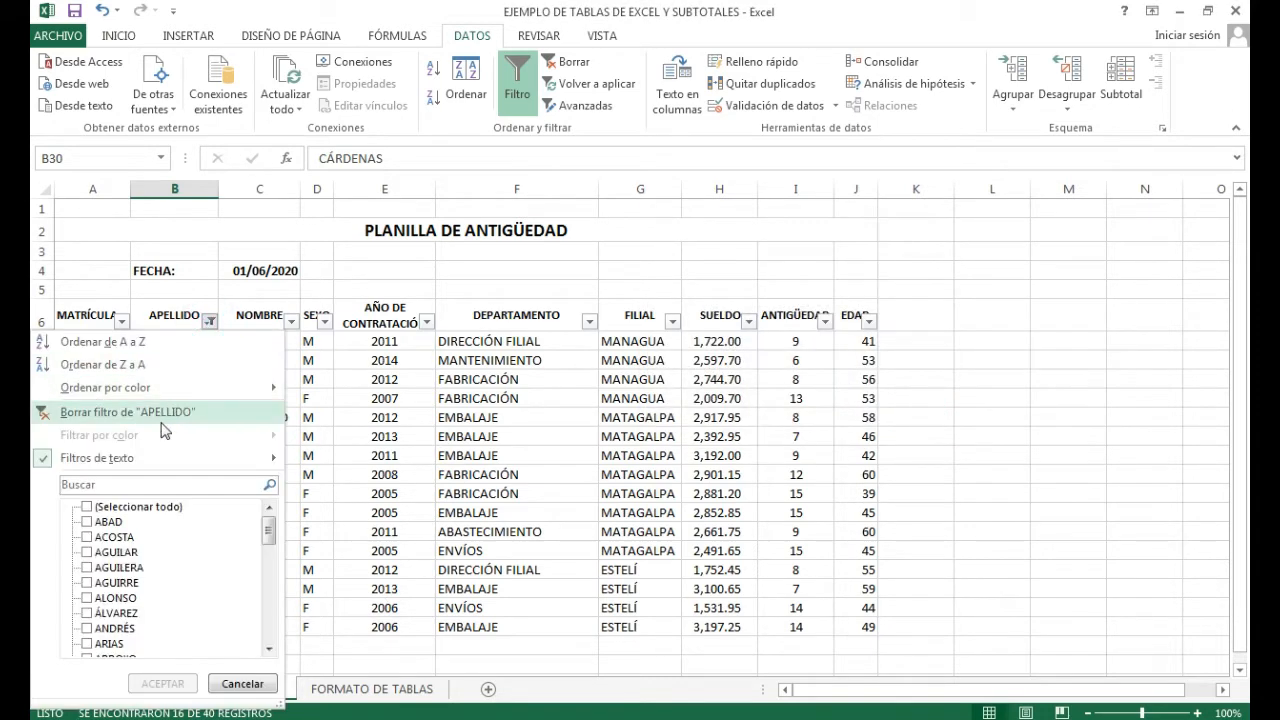
{"action": "left_click", "coordinate": [158, 420]}
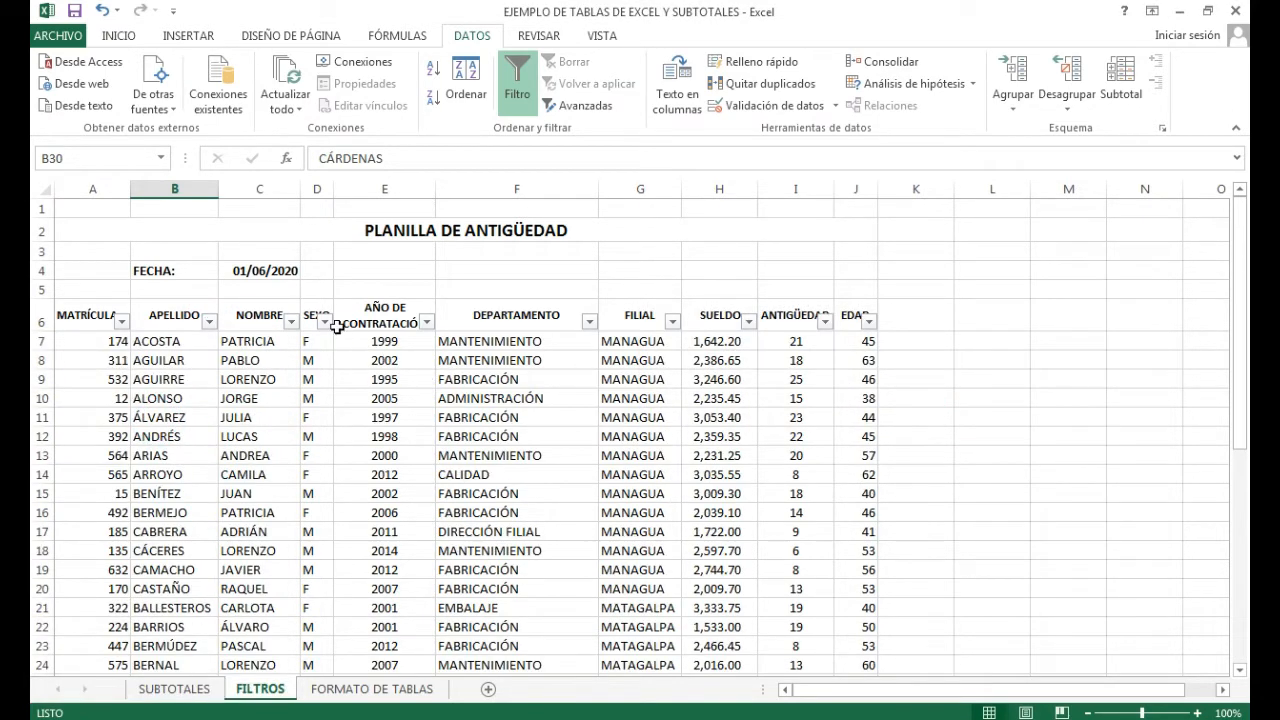
Filter the AÑO DE CONTRATACIÓN column to show only years greater than or equal to 1999.
{"action": "left_click", "coordinate": [427, 321]}
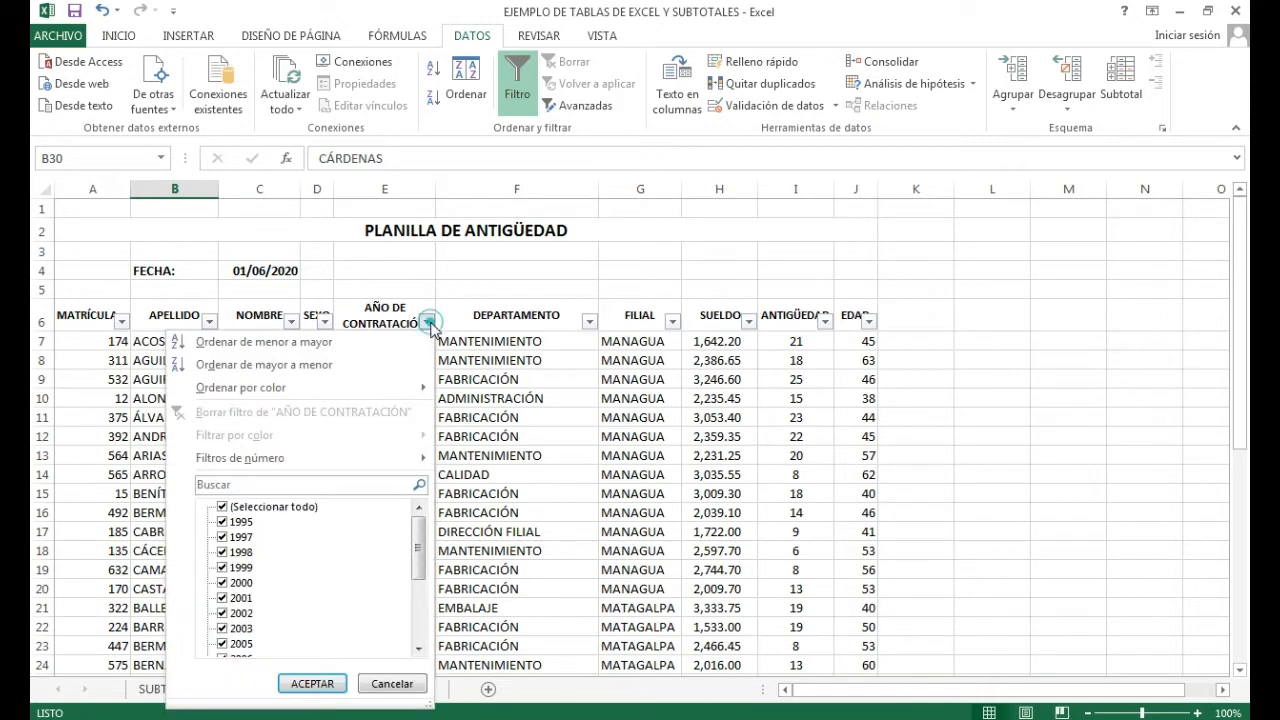
{"action": "mouse_move", "coordinate": [360, 474]}
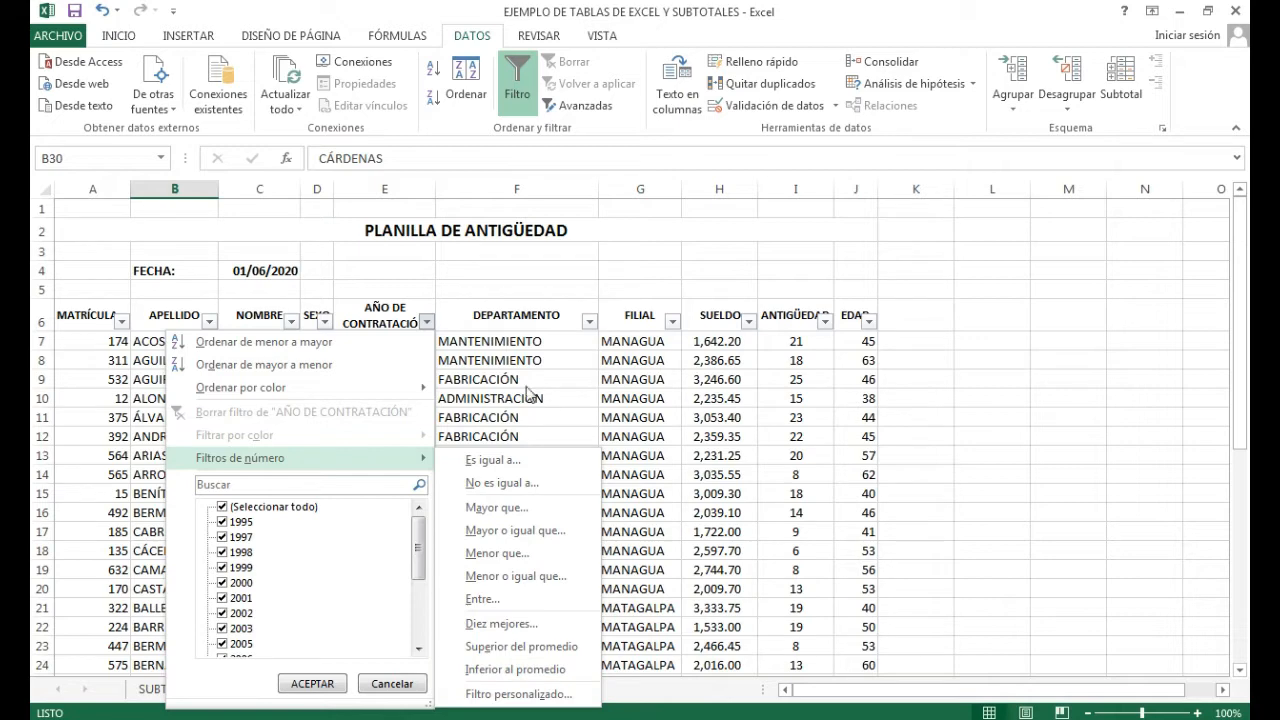
{"action": "left_click", "coordinate": [472, 357]}
{"action": "left_click", "coordinate": [427, 321]}
{"action": "left_click", "coordinate": [541, 533]}
{"action": "type", "text": "19"}
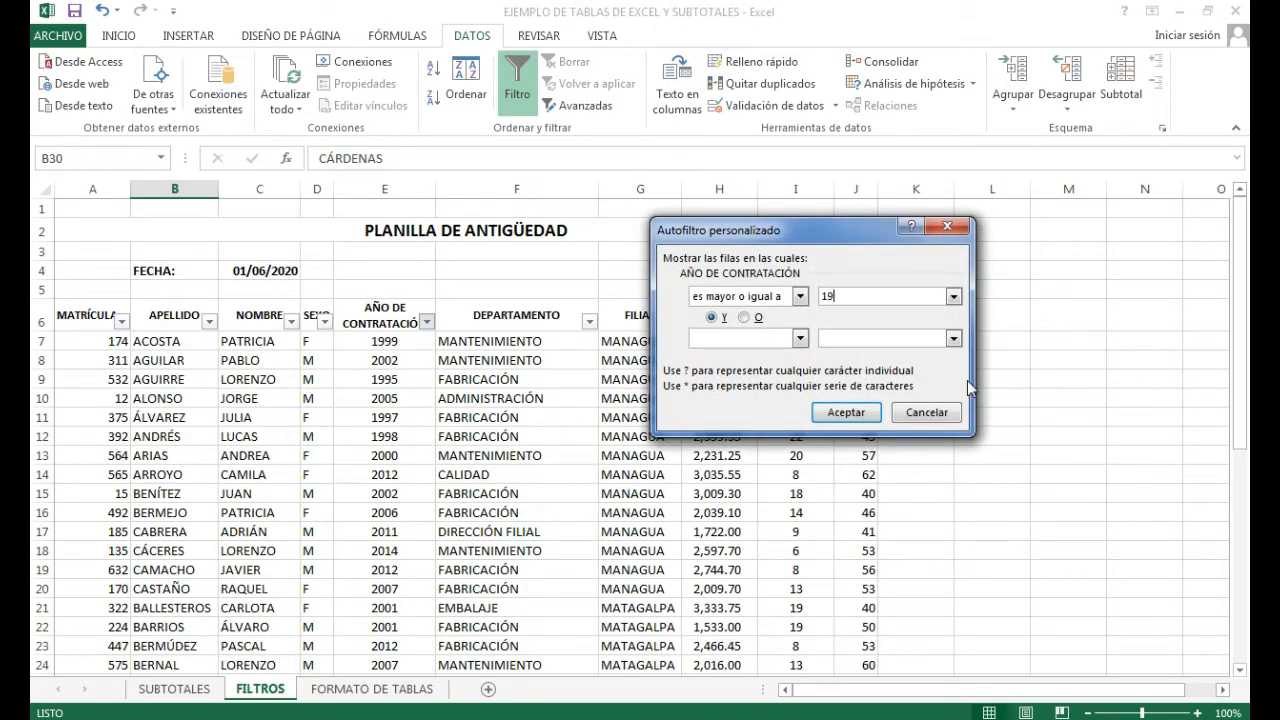
{"action": "type", "text": "99"}
{"action": "left_click", "coordinate": [859, 414]}
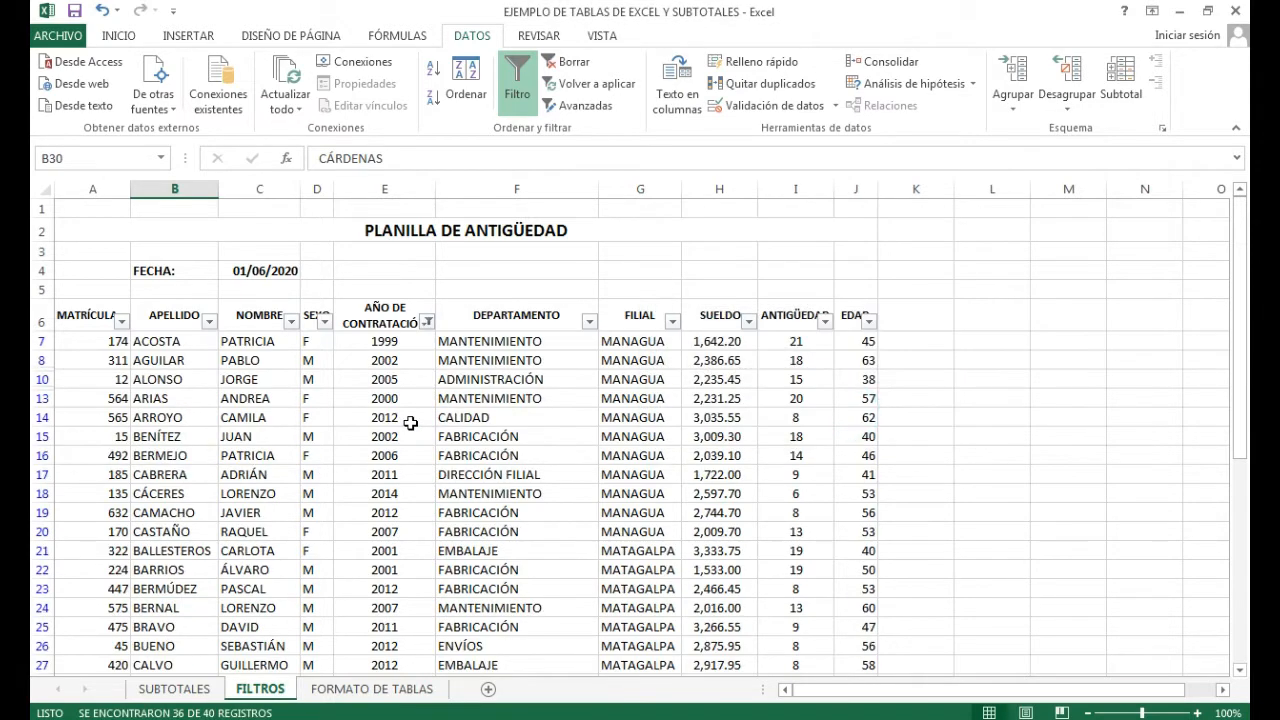
Look through the filtered rows and clear the filter on the AÑO DE CONTRATACIÓN column.
{"action": "scroll", "coordinate": [410, 423], "scroll_direction": "down", "scroll_amount": 10}
{"action": "scroll", "coordinate": [412, 418], "scroll_direction": "up", "scroll_amount": 9}
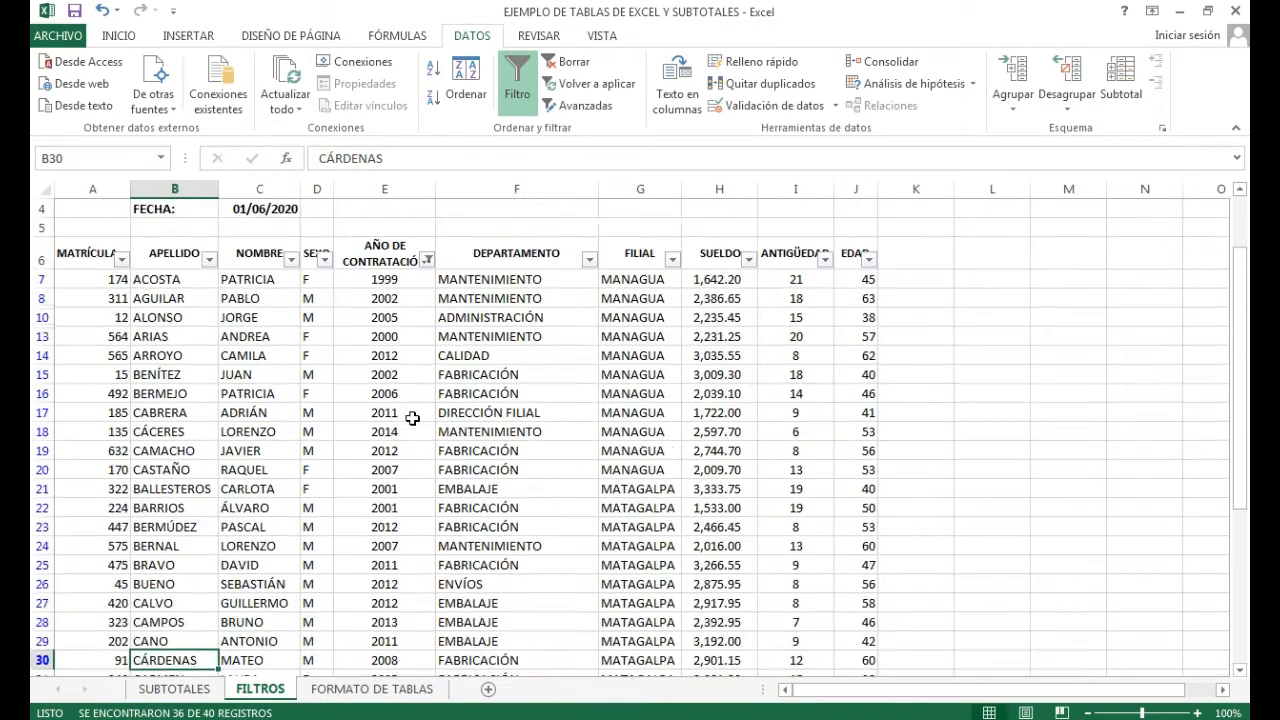
{"action": "scroll", "coordinate": [412, 418], "scroll_direction": "up", "scroll_amount": 1}
{"action": "left_click", "coordinate": [427, 321]}
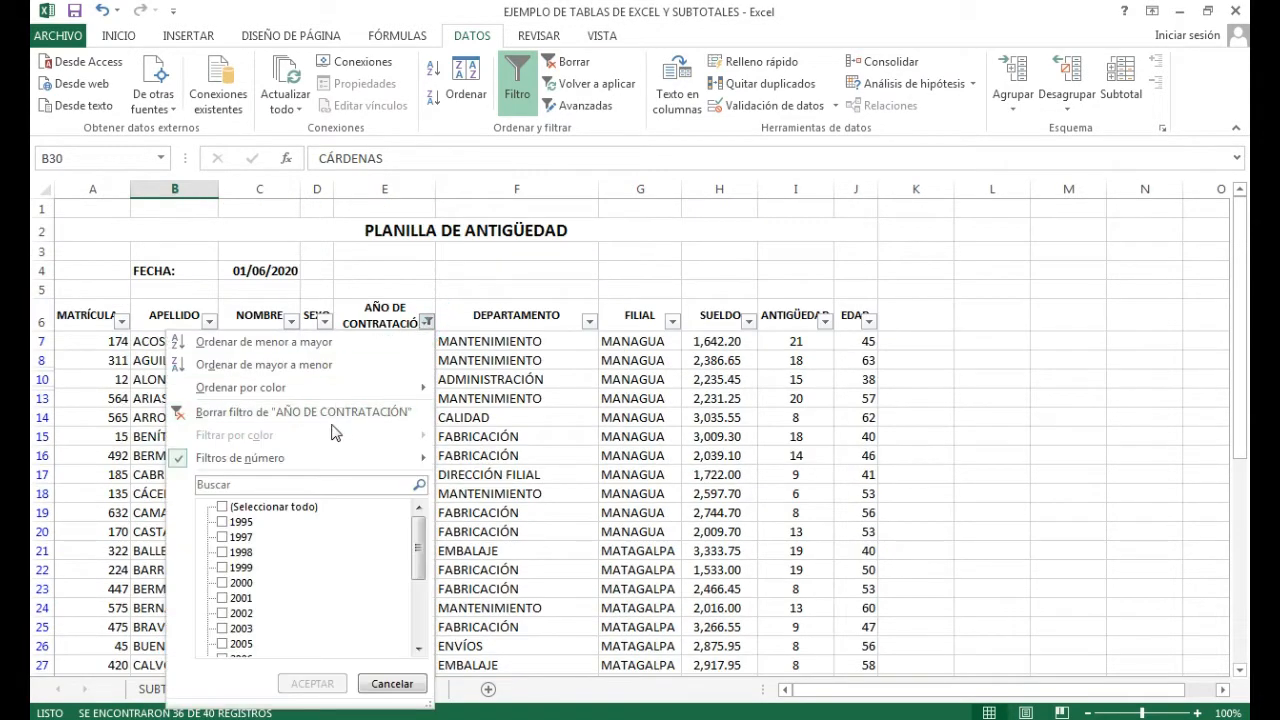
{"action": "left_click", "coordinate": [330, 413]}
Filter the AÑO DE CONTRATACIÓN column to hiring years between 2000 and 2005.
{"action": "left_click", "coordinate": [427, 322]}
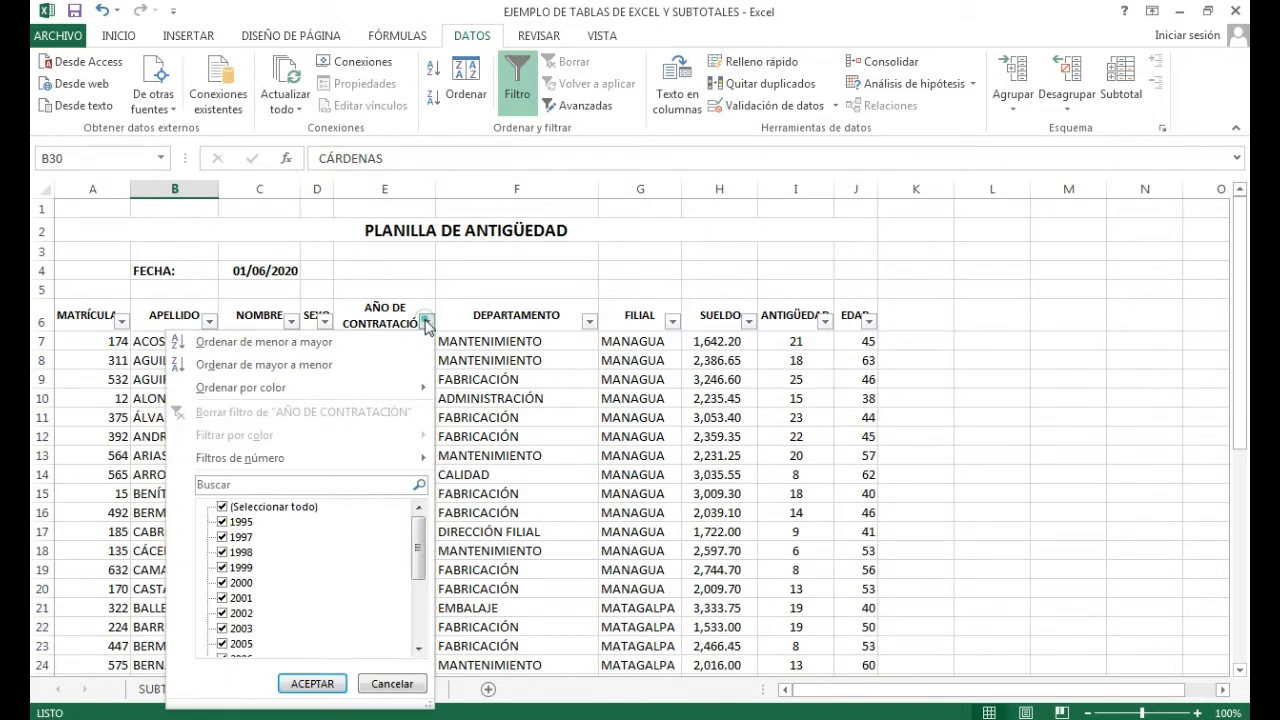
{"action": "mouse_move", "coordinate": [290, 458]}
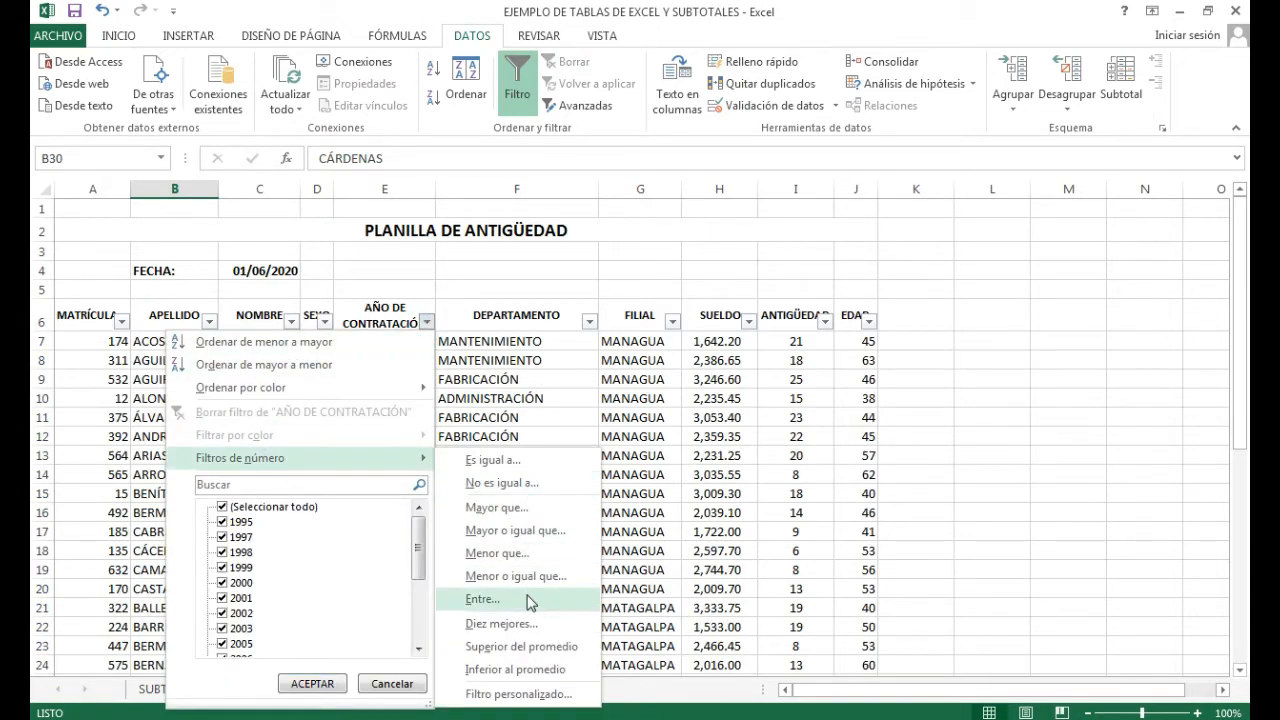
{"action": "left_click", "coordinate": [529, 601]}
{"action": "left_click_drag", "start_coordinate": [834, 237], "coordinate": [737, 289]}
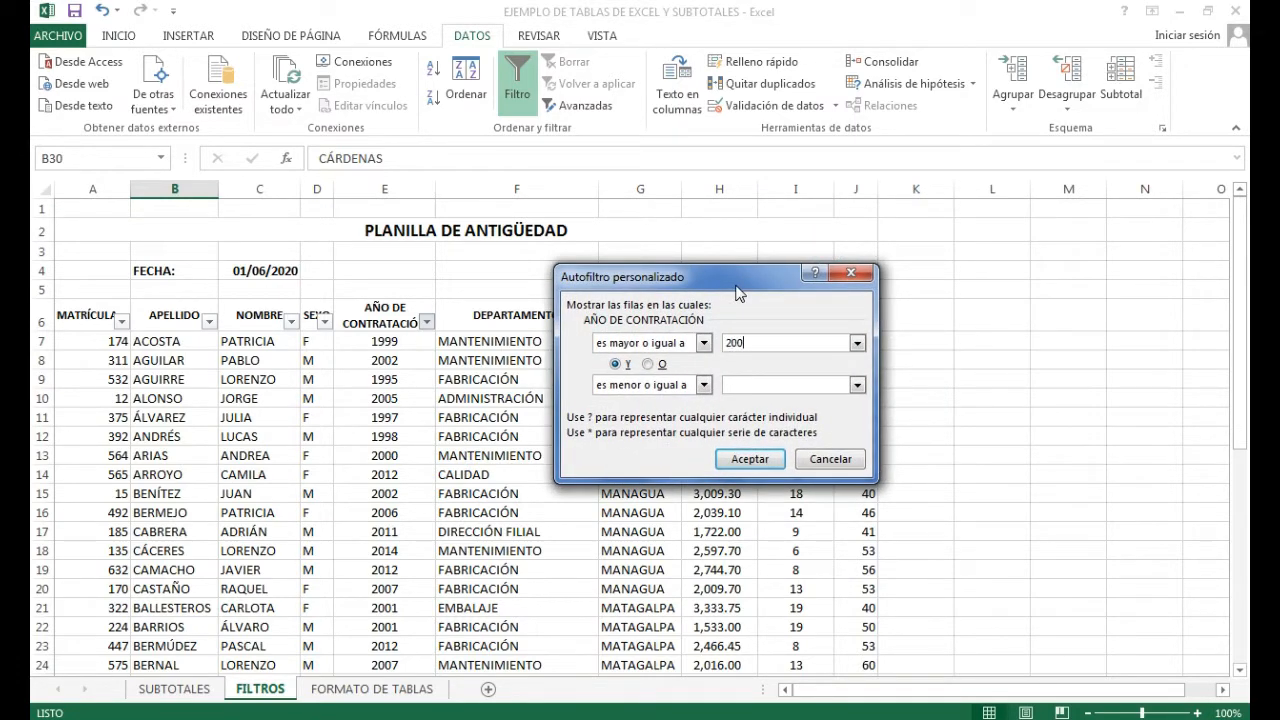
{"action": "left_click", "coordinate": [769, 385]}
{"action": "left_click", "coordinate": [758, 461]}
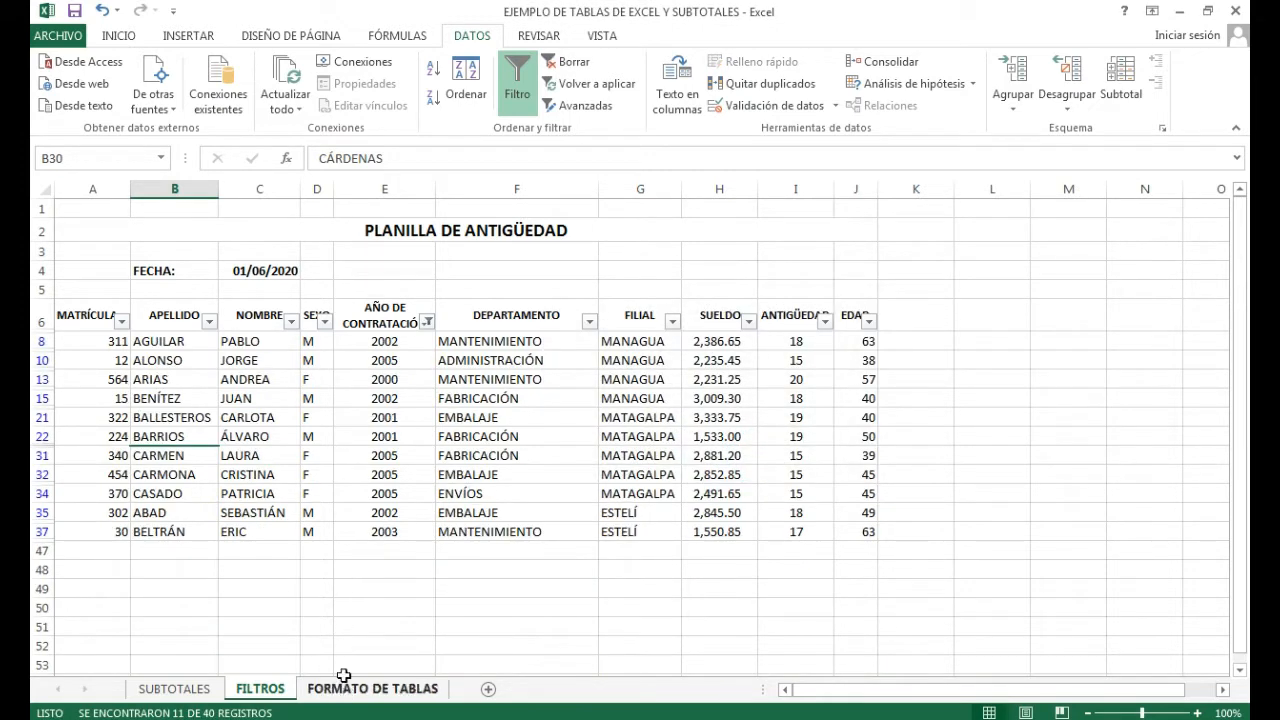
{"action": "left_click", "coordinate": [308, 416]}
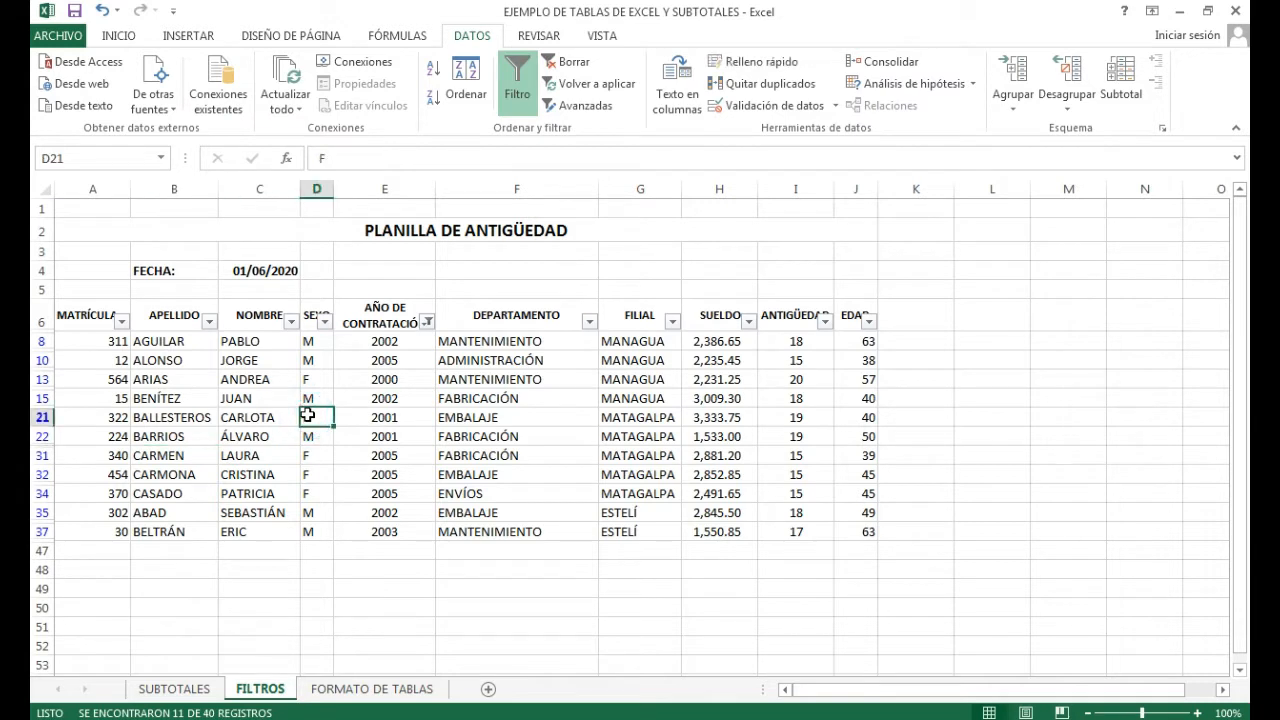
{"action": "left_click", "coordinate": [715, 347]}
{"action": "left_click", "coordinate": [441, 437]}
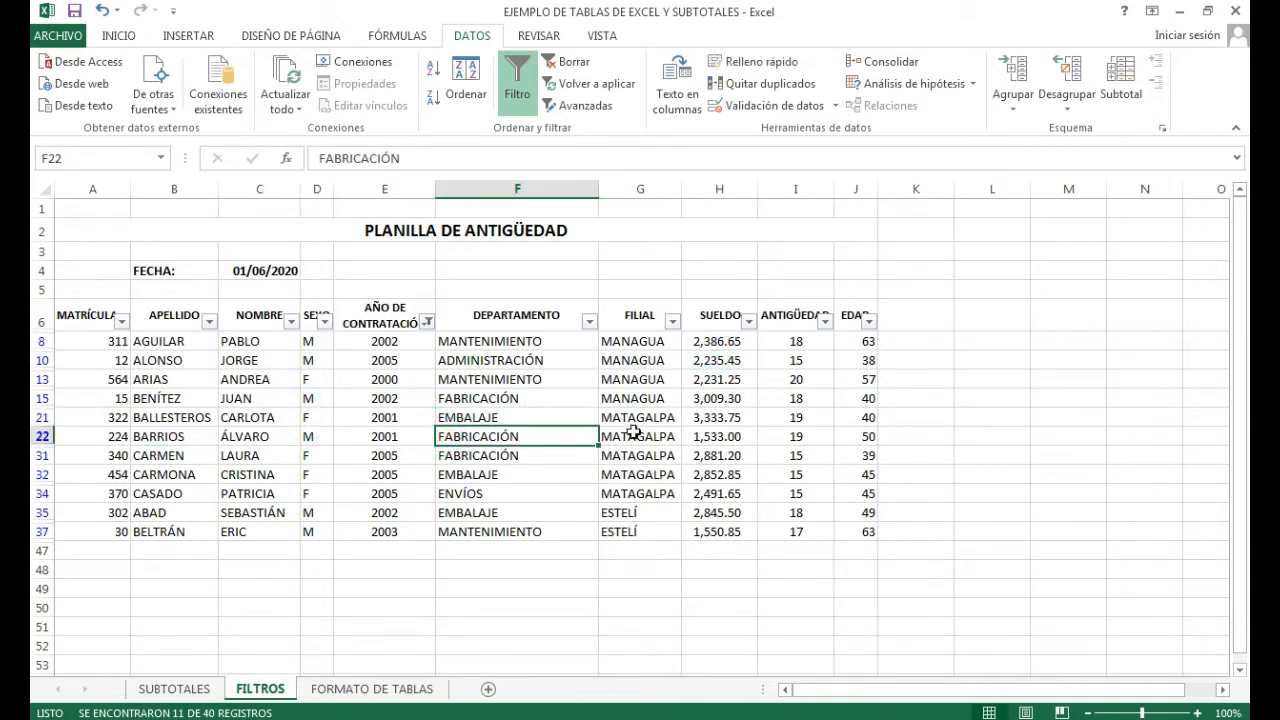
Filter the FILIAL column to show only the ESTELÍ and MATAGALPA branches.
{"action": "left_click", "coordinate": [672, 321]}
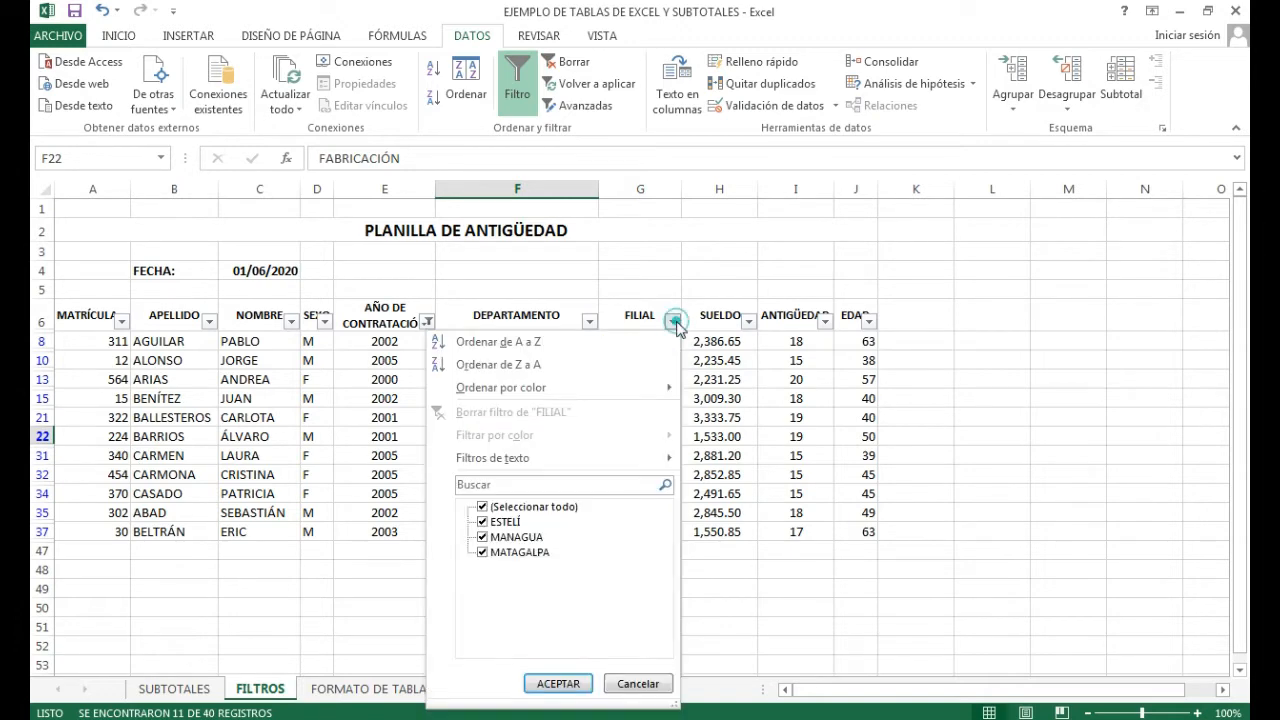
{"action": "left_click", "coordinate": [483, 506]}
{"action": "left_click", "coordinate": [483, 521]}
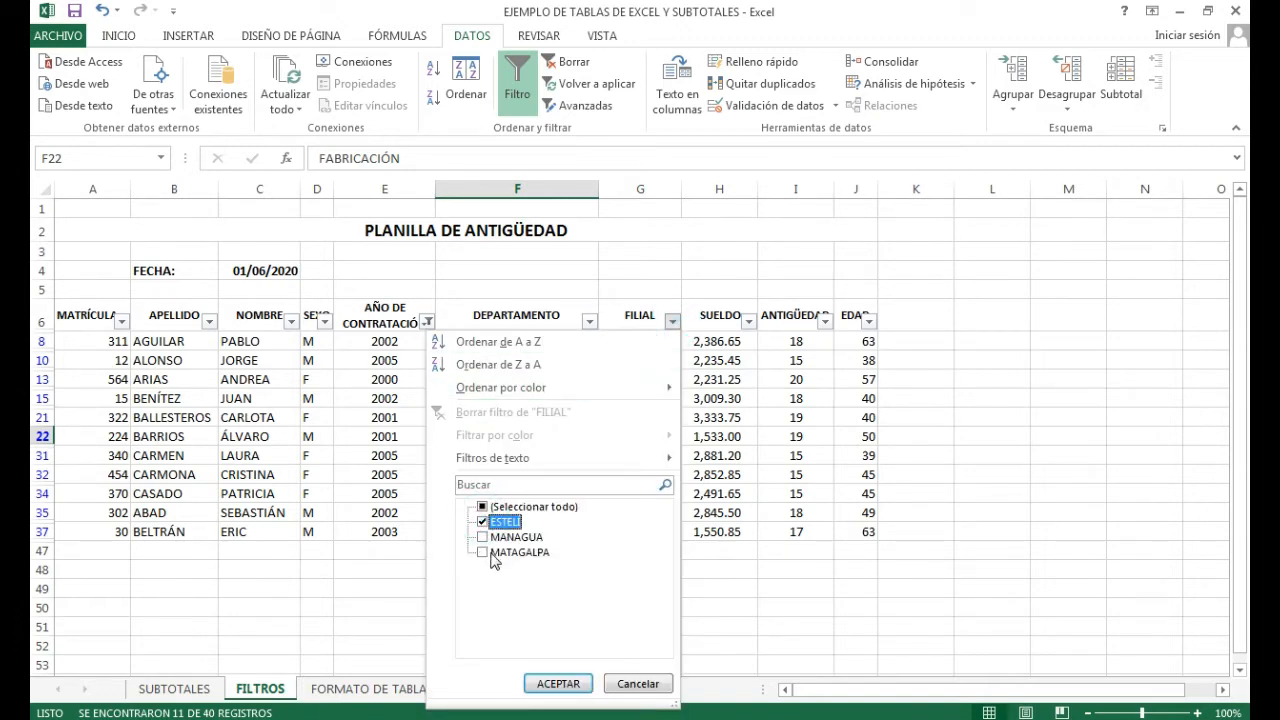
{"action": "left_click", "coordinate": [489, 553]}
{"action": "left_click", "coordinate": [557, 684]}
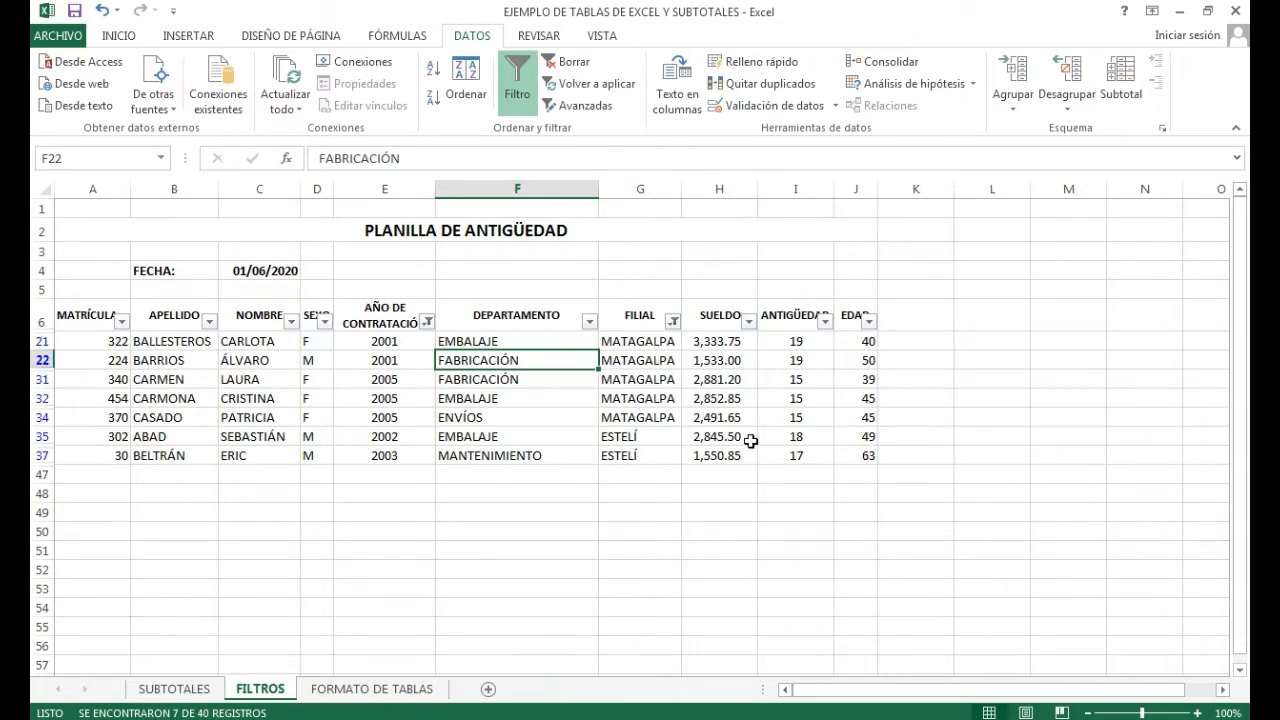
Clear the filter on the FILIAL column.
{"action": "left_click", "coordinate": [673, 321]}
{"action": "left_click", "coordinate": [468, 412]}
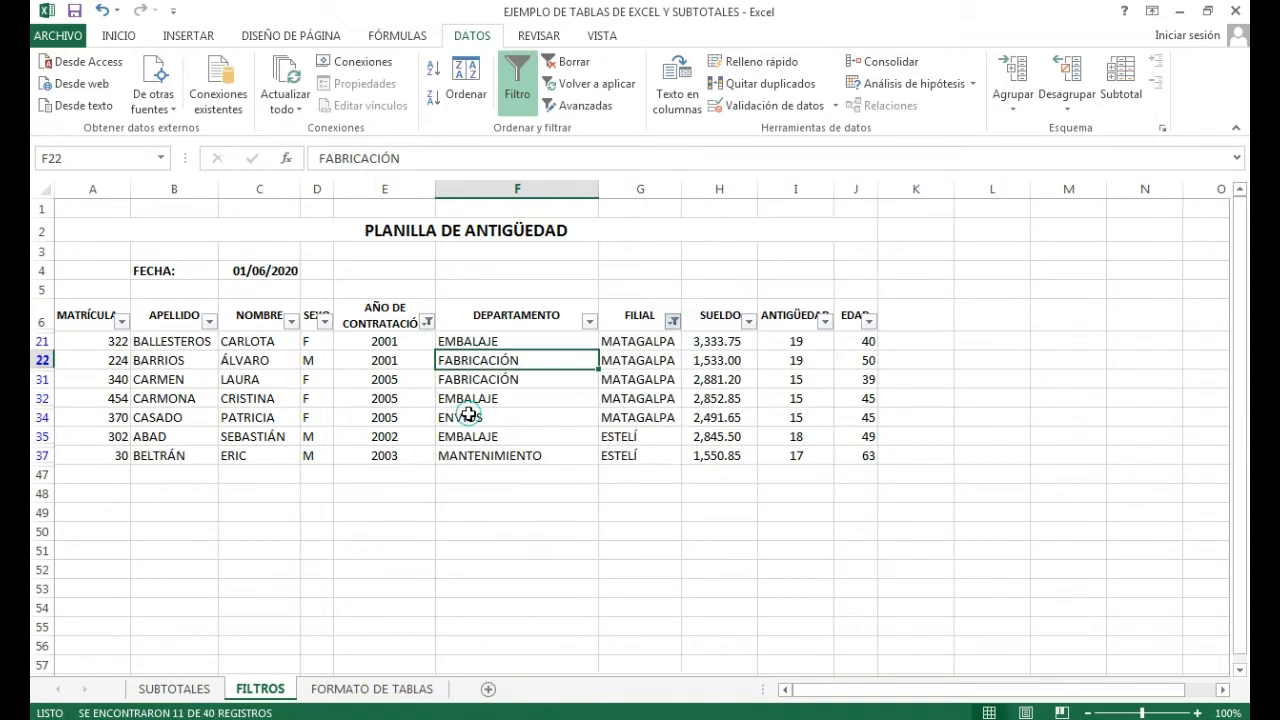
{"action": "left_click", "coordinate": [324, 321]}
{"action": "left_click", "coordinate": [414, 420]}
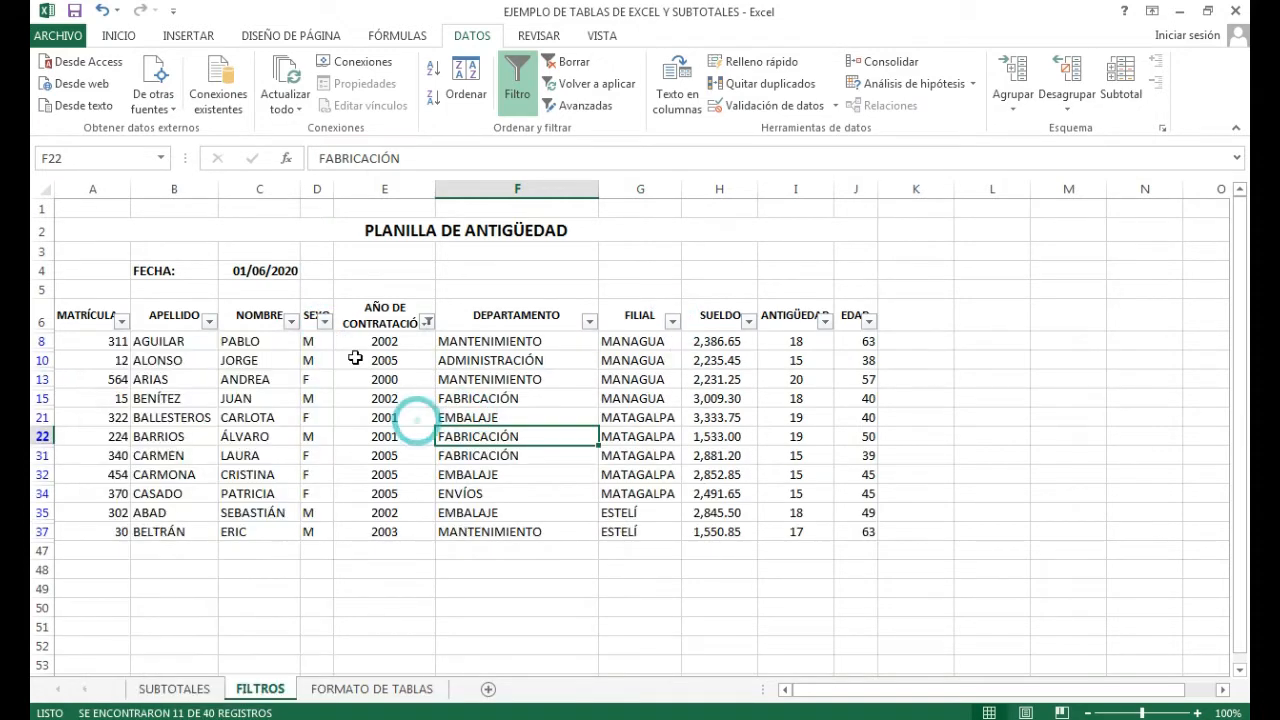
Turn the table's filters off to remove the remaining criteria and add the header filter controls back.
{"action": "left_click", "coordinate": [355, 360]}
{"action": "key", "text": "ctrl+shift+l"}
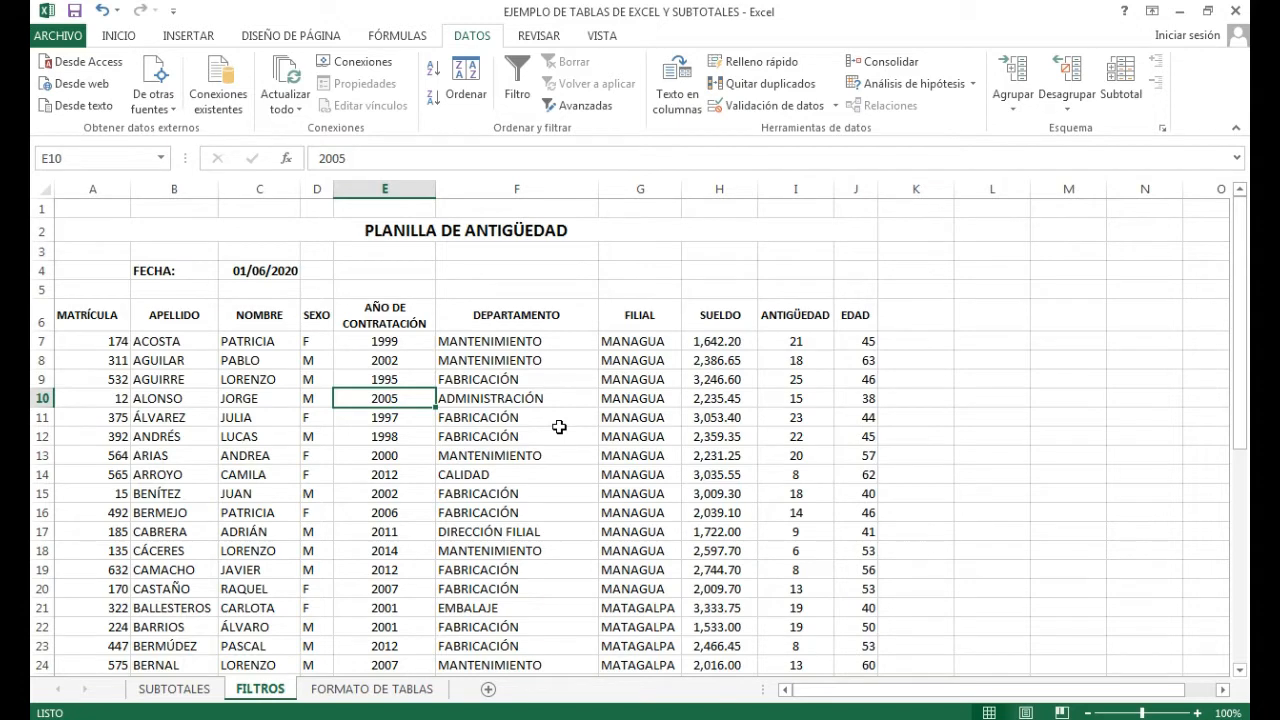
{"action": "key", "text": "ctrl+shift+l"}
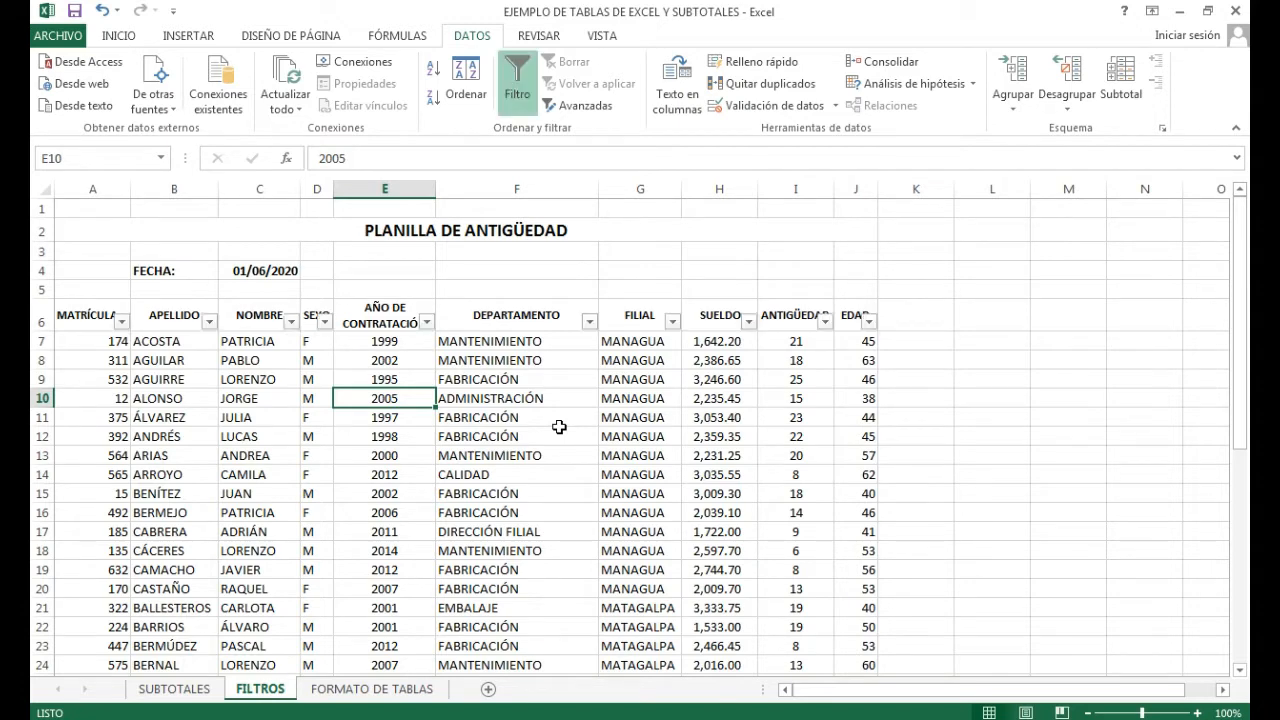
Review the number filter options available for the SUELDO column without applying any.
{"action": "left_click", "coordinate": [690, 393]}
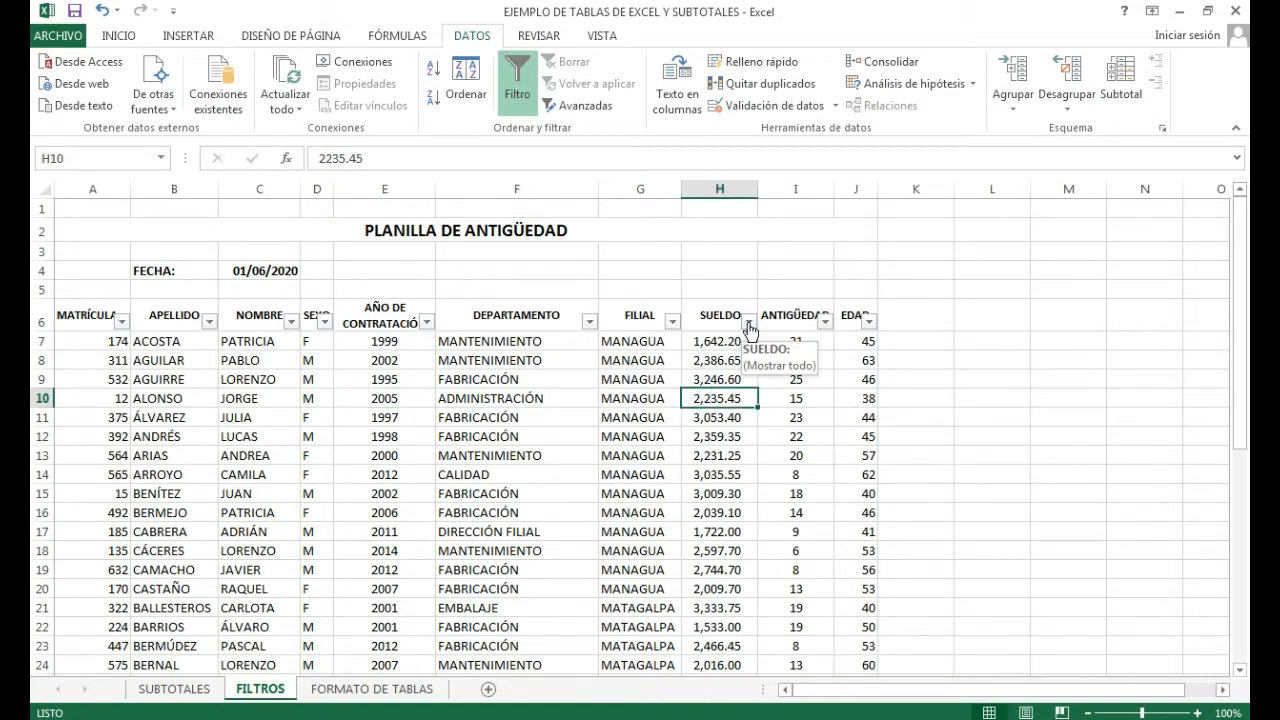
{"action": "left_click", "coordinate": [748, 323]}
{"action": "mouse_move", "coordinate": [640, 458]}
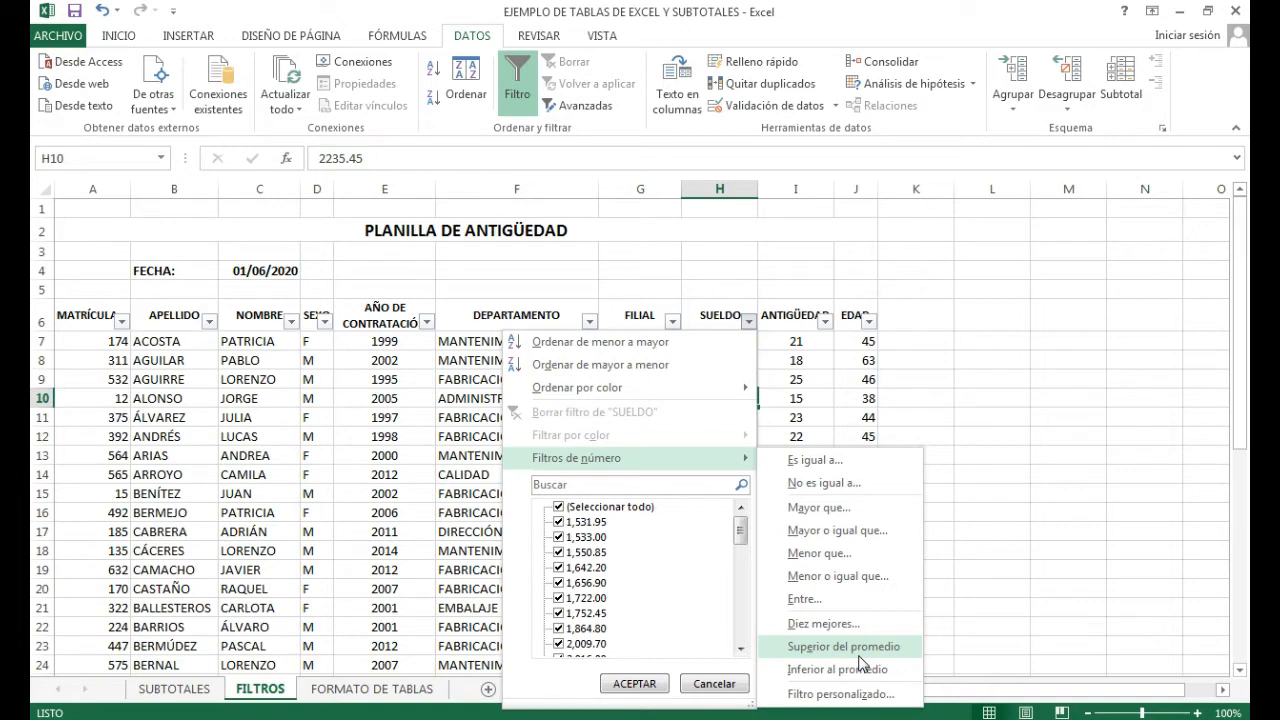
{"action": "left_click", "coordinate": [795, 358]}
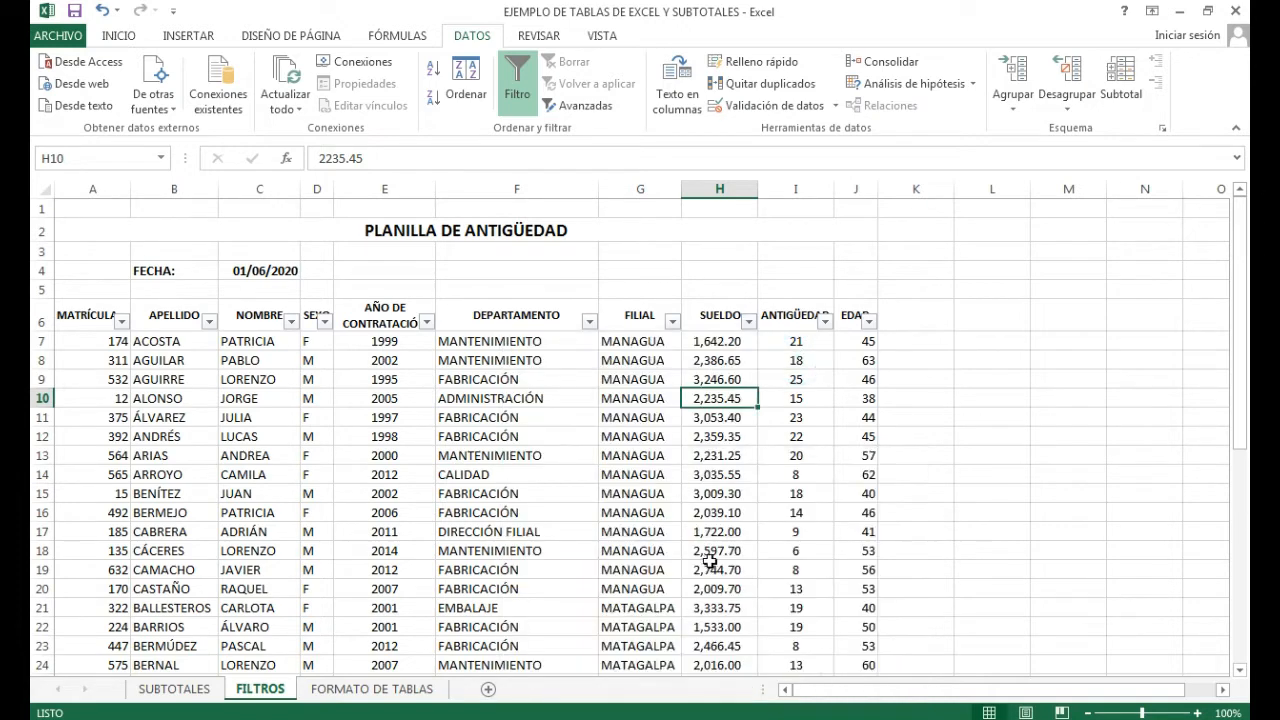
Filter the SUELDO column to salaries less than 1500.
{"action": "left_click", "coordinate": [749, 324]}
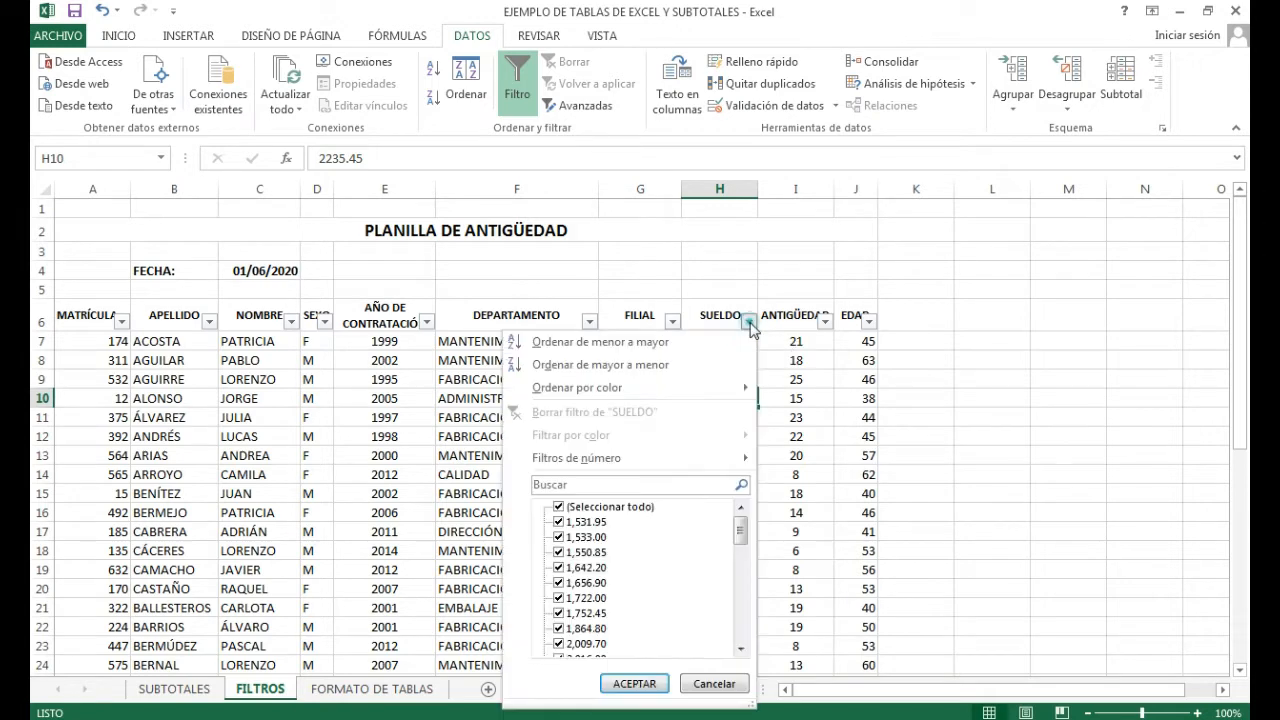
{"action": "mouse_move", "coordinate": [702, 464]}
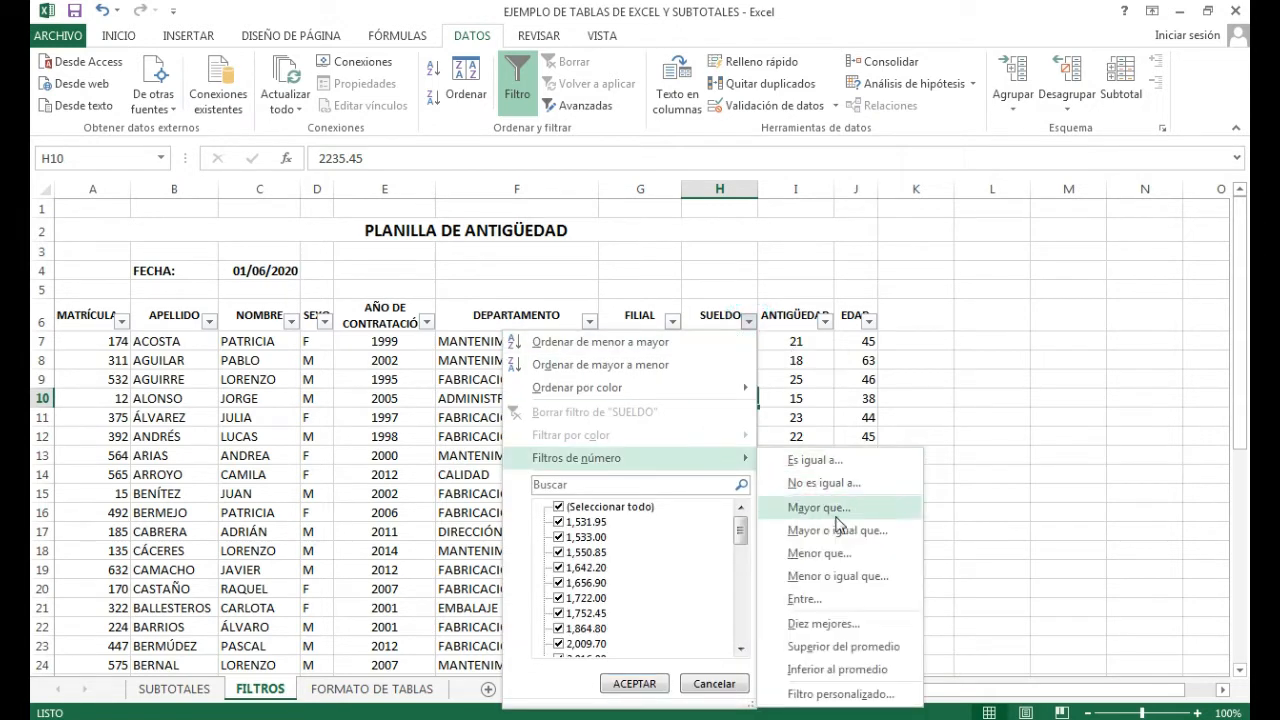
{"action": "left_click", "coordinate": [850, 556]}
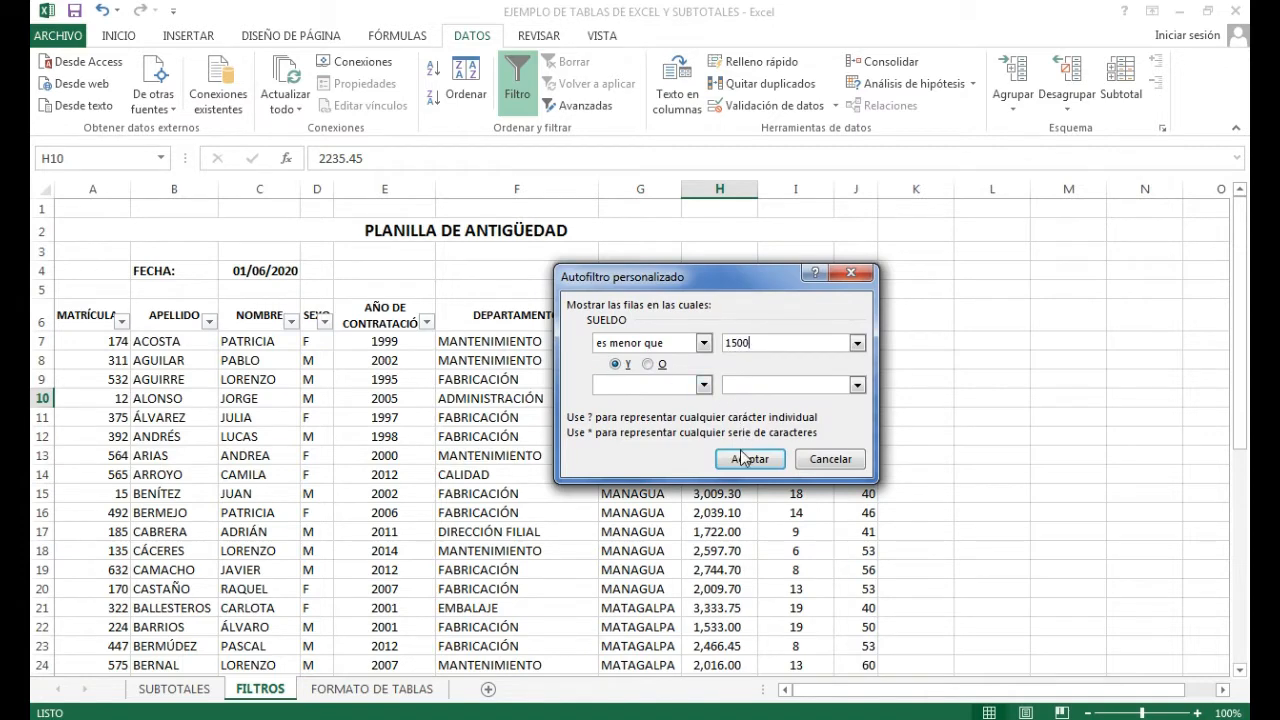
{"action": "type", "text": "1500"}
{"action": "left_click", "coordinate": [748, 459]}
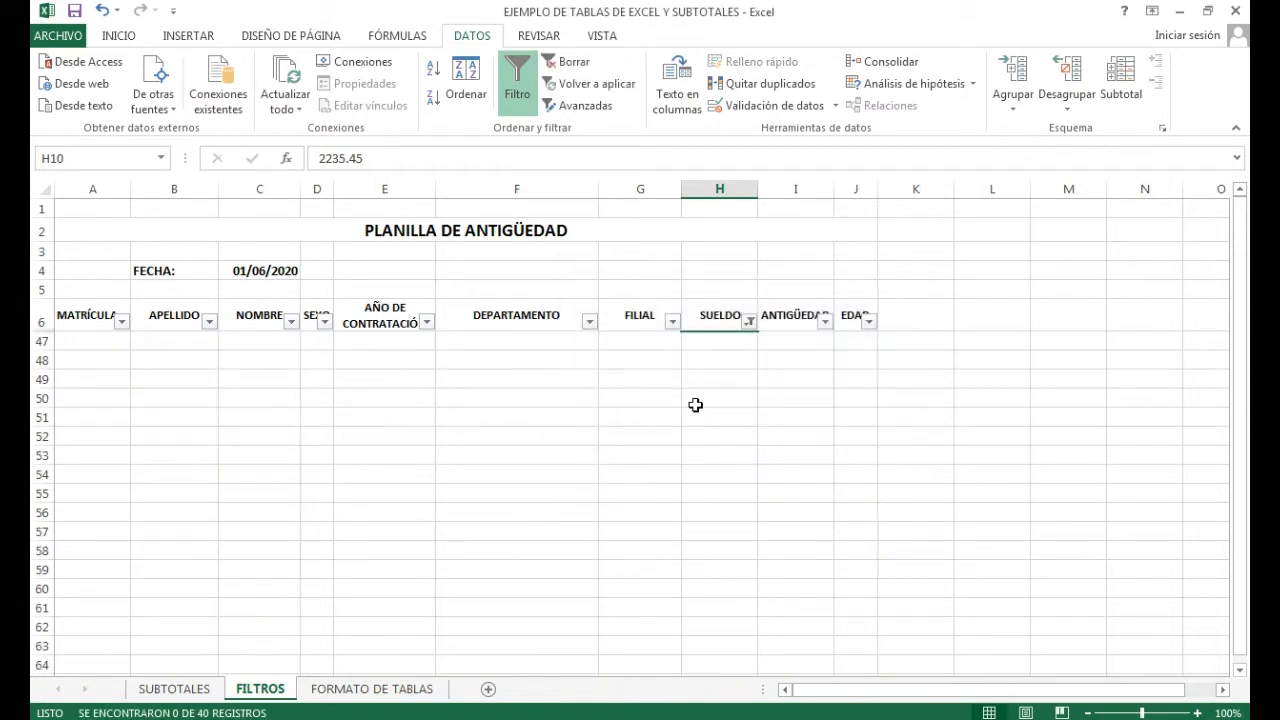
Clear the less-than-1500 filter on the SUELDO column.
{"action": "left_click", "coordinate": [748, 321]}
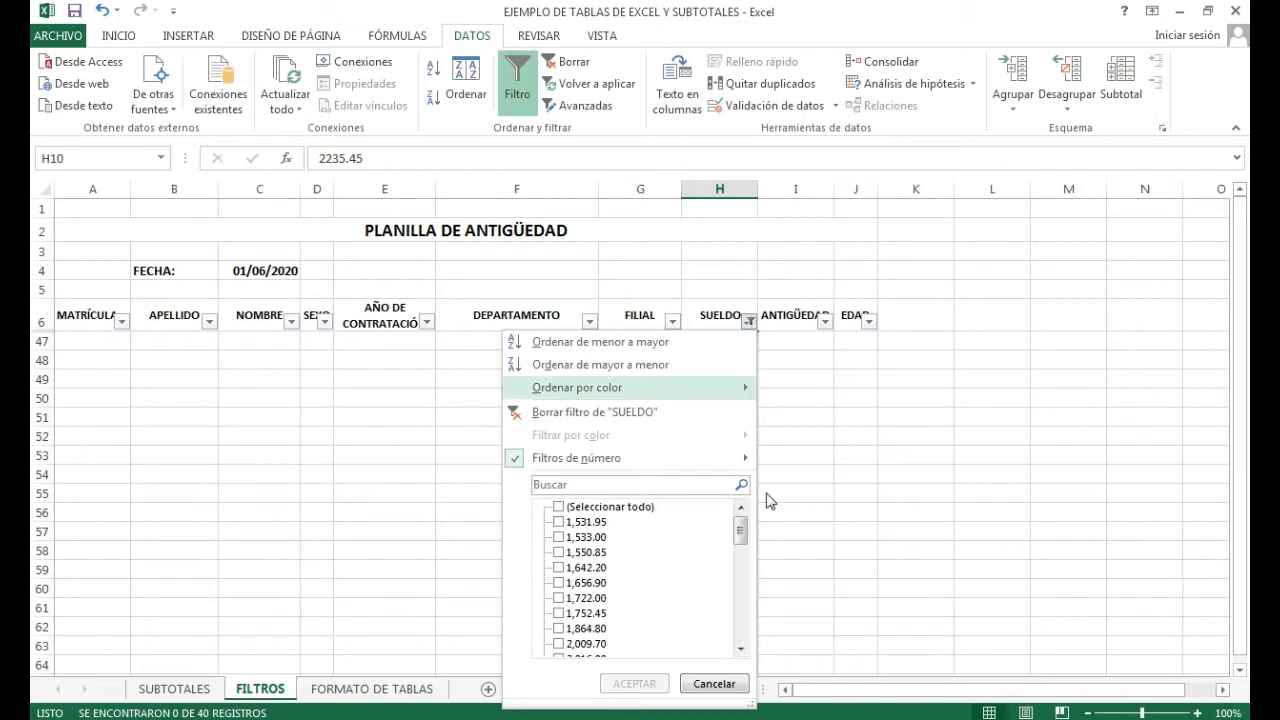
{"action": "left_click", "coordinate": [748, 321]}
{"action": "left_click", "coordinate": [748, 321]}
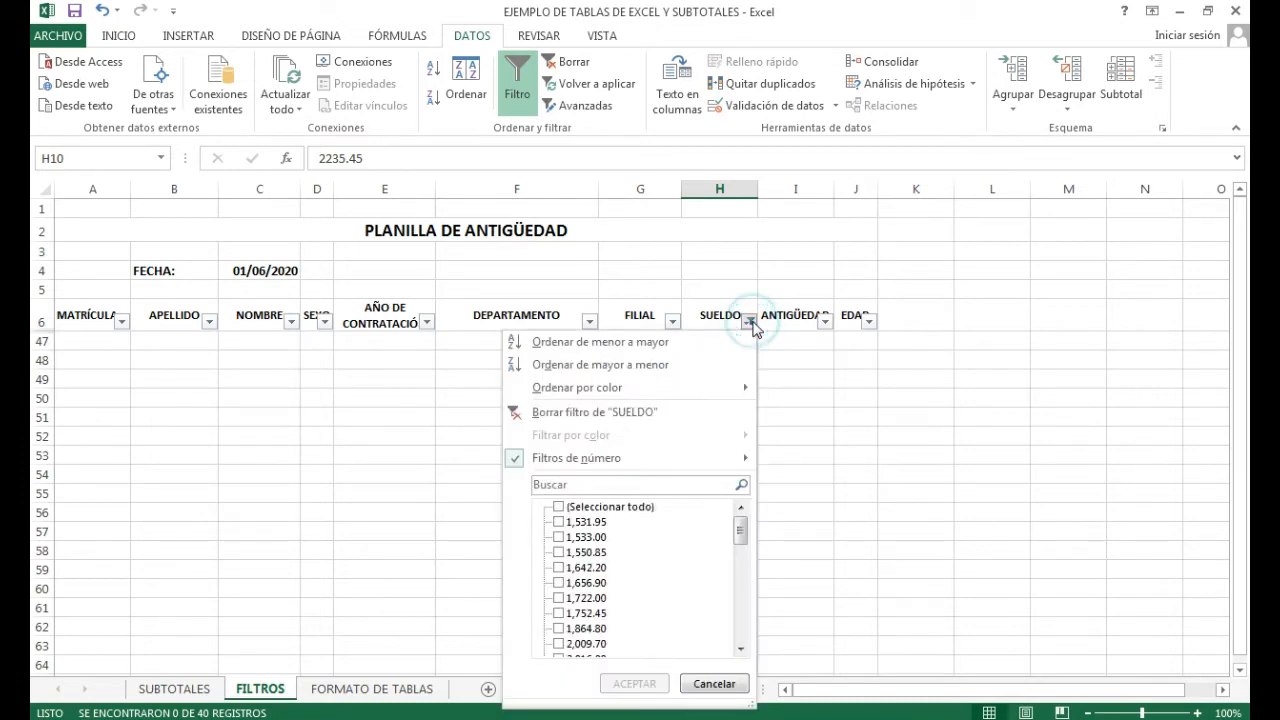
{"action": "left_click", "coordinate": [669, 416]}
Filter the SUELDO column to salaries less than 2000 and look over the matching rows.
{"action": "left_click", "coordinate": [748, 321]}
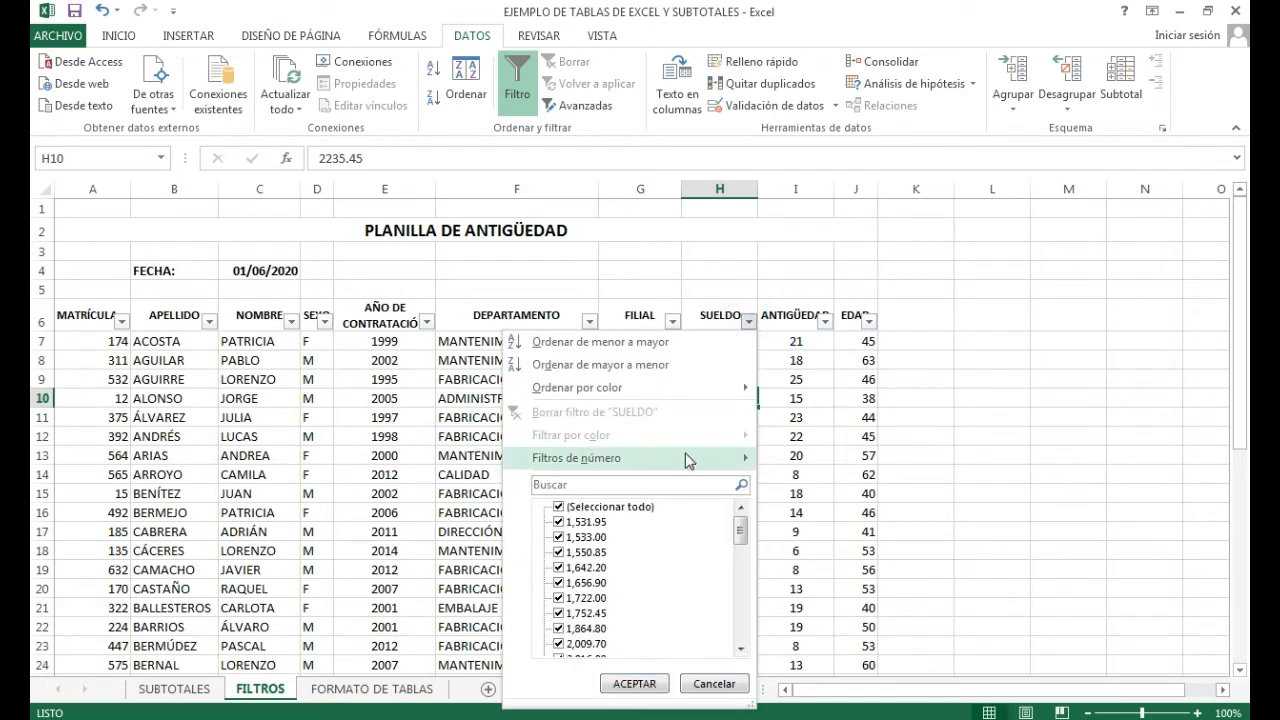
{"action": "mouse_move", "coordinate": [689, 460]}
{"action": "left_click", "coordinate": [871, 553]}
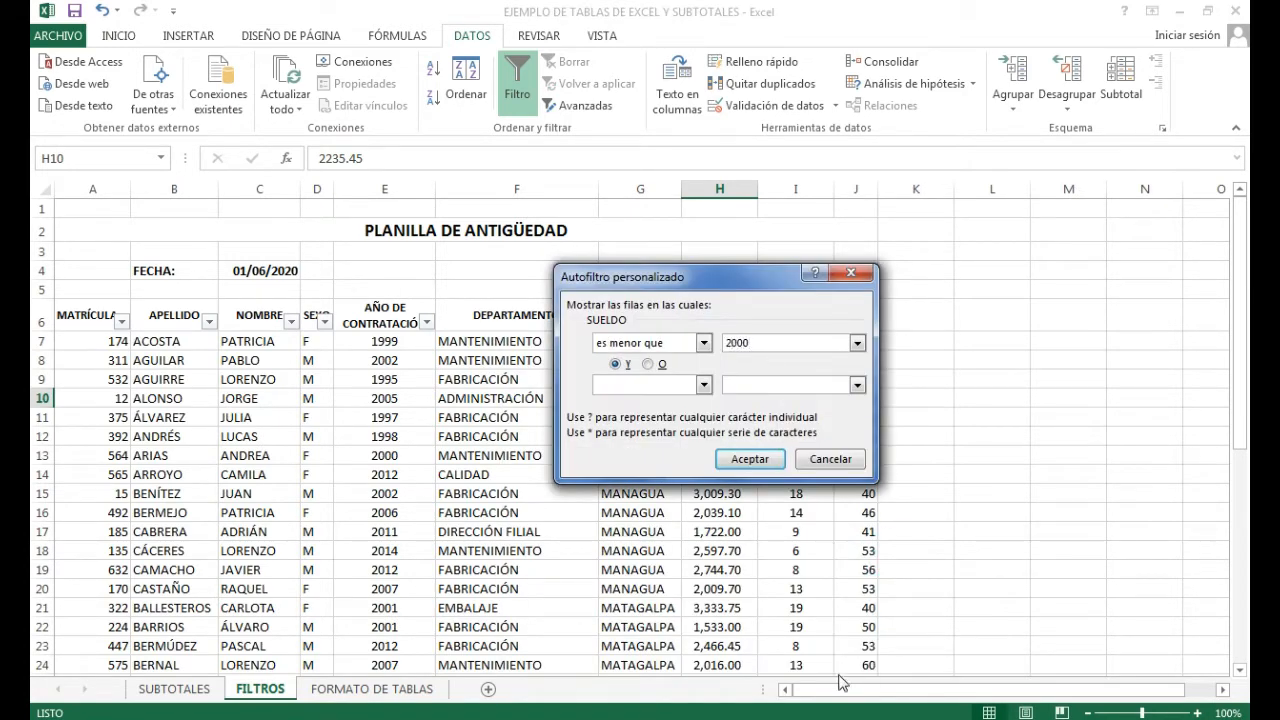
{"action": "left_click", "coordinate": [750, 460]}
{"action": "left_click", "coordinate": [609, 401]}
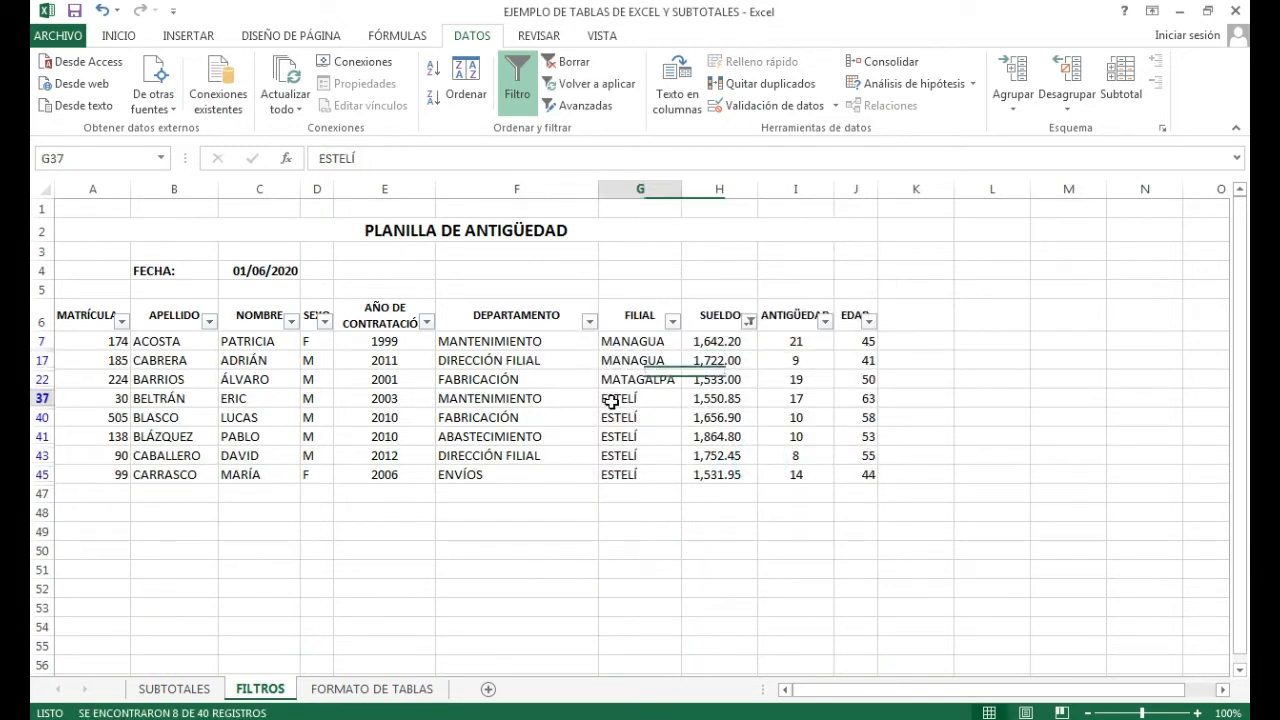
{"action": "left_click", "coordinate": [479, 414]}
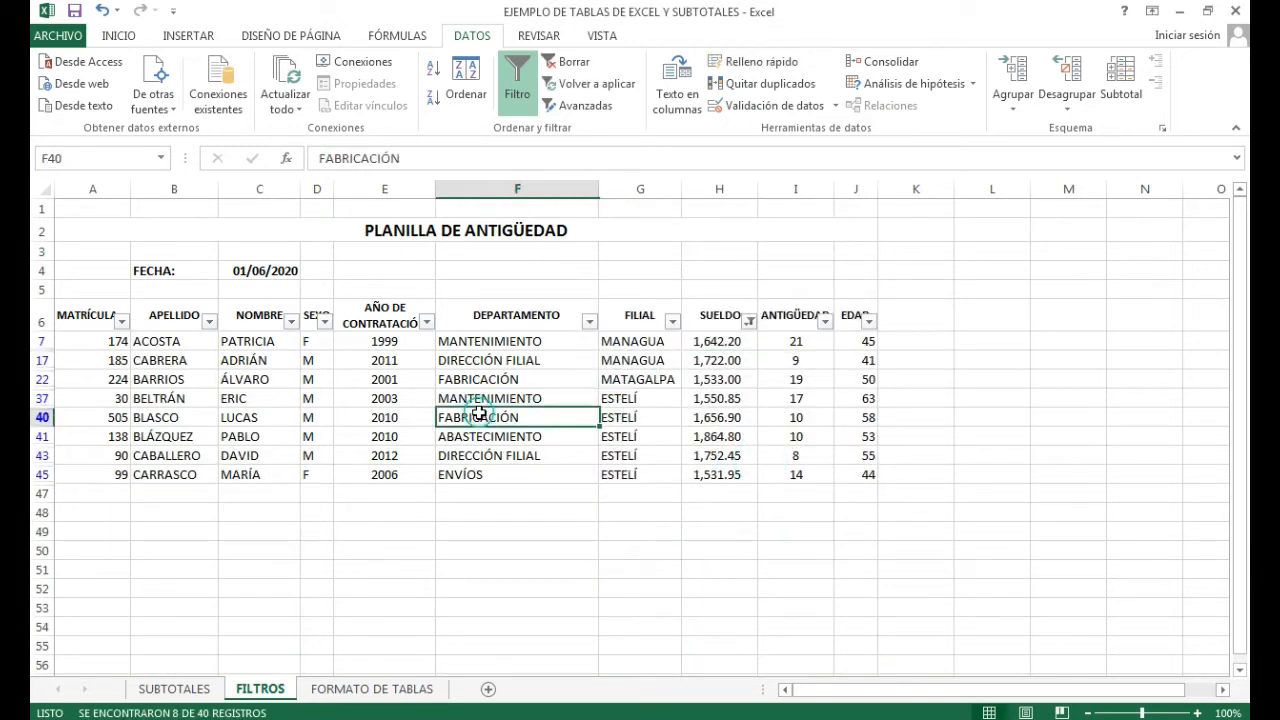
{"action": "left_click", "coordinate": [581, 443]}
Clear the less-than-2000 filter on the SUELDO column.
{"action": "left_click", "coordinate": [748, 321]}
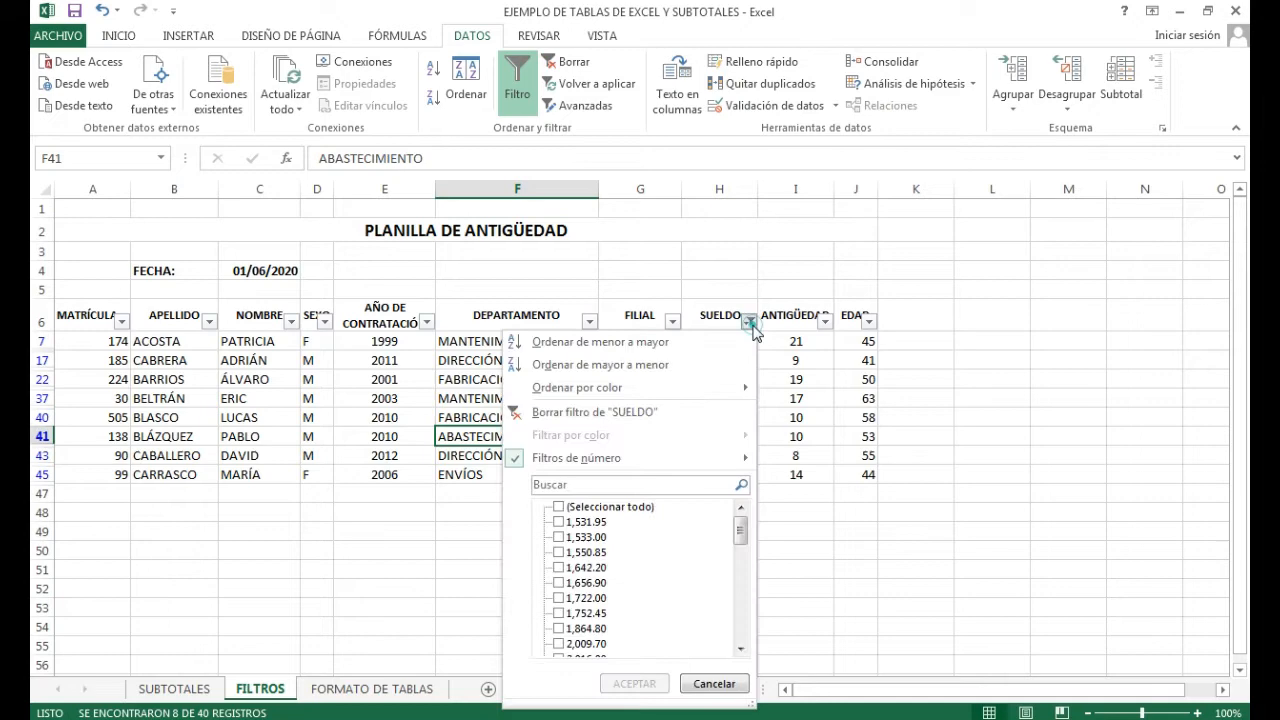
{"action": "left_click", "coordinate": [645, 420]}
{"action": "left_click", "coordinate": [645, 400]}
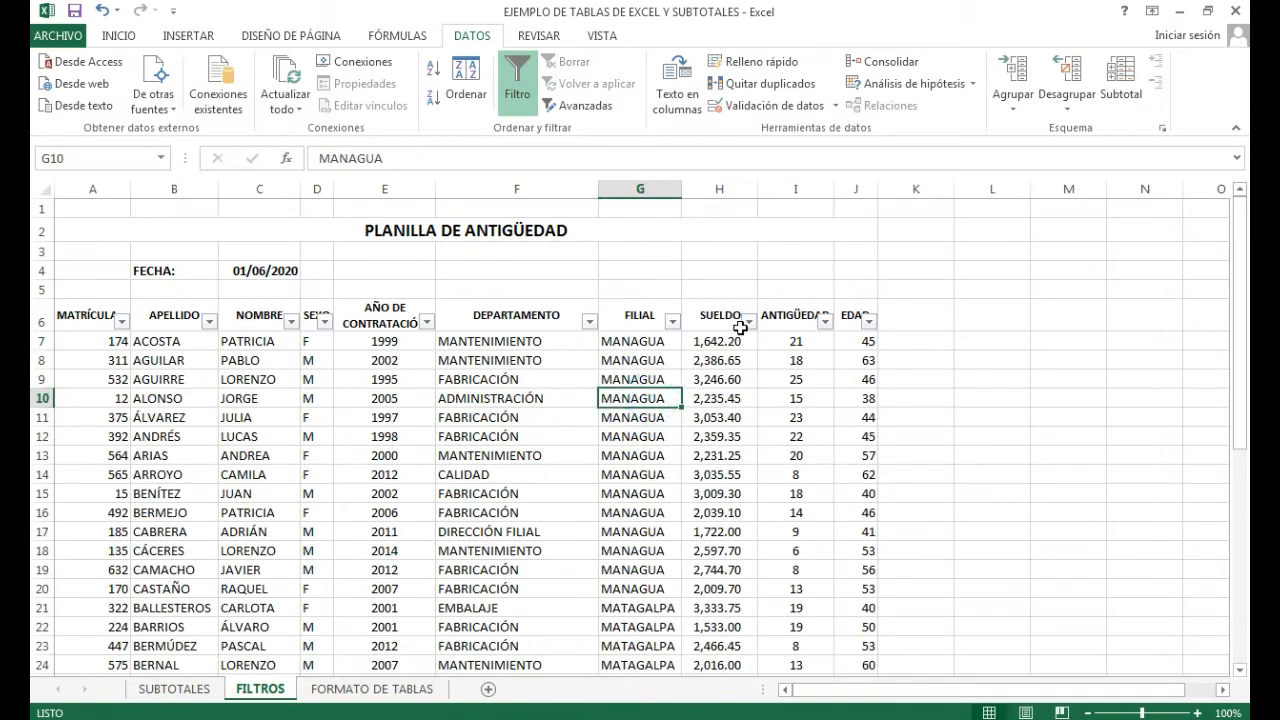
Apply the Diez mejores filter to the SUELDO column, showing the superiores 5 Elementos.
{"action": "left_click", "coordinate": [749, 322]}
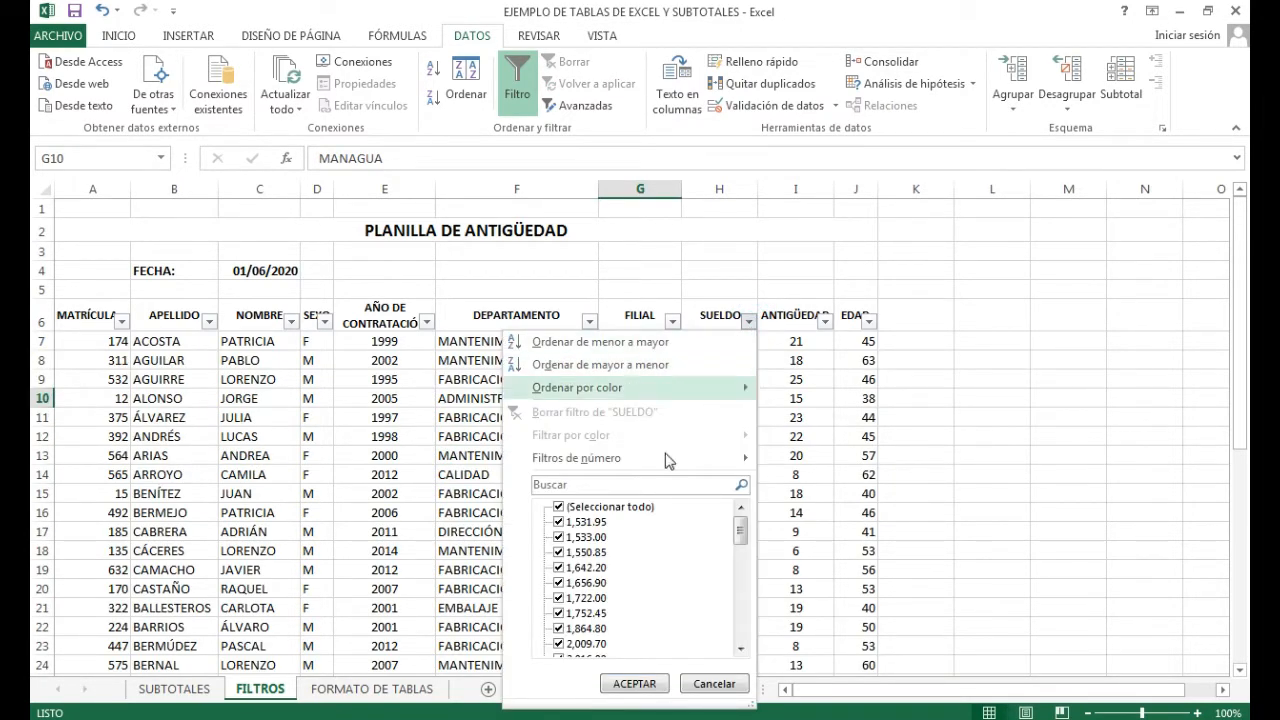
{"action": "mouse_move", "coordinate": [668, 470]}
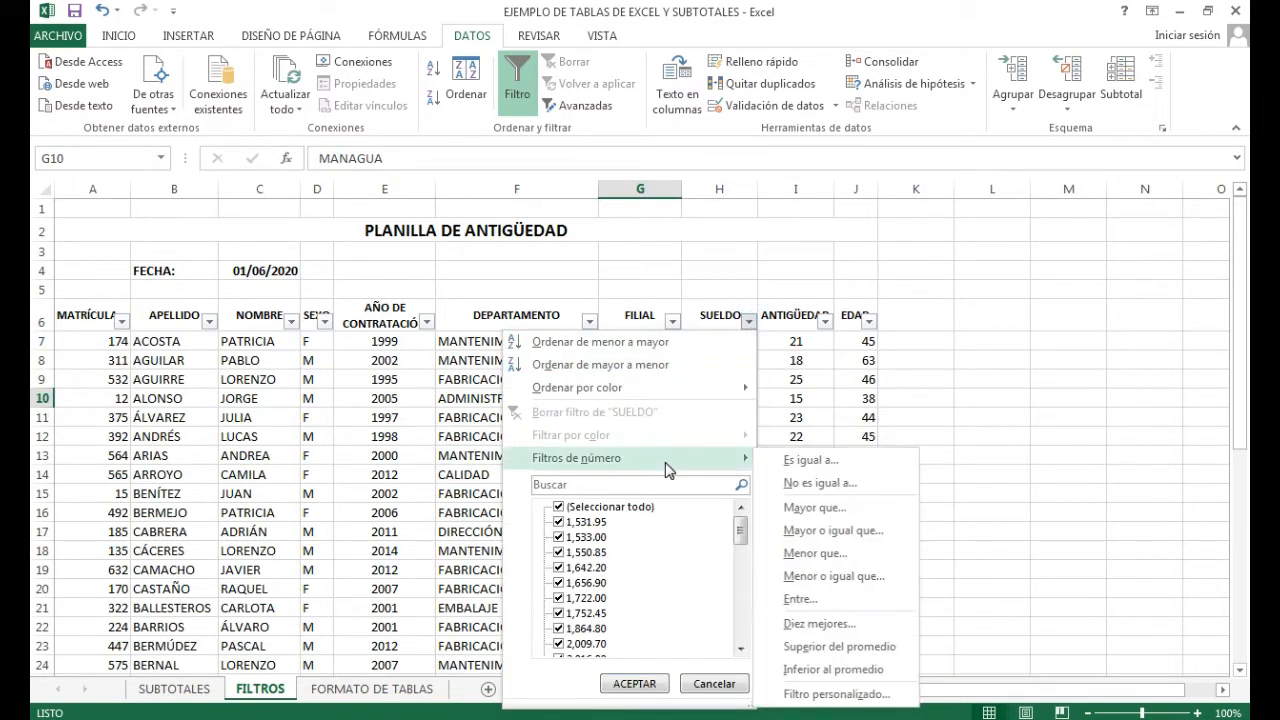
{"action": "left_click", "coordinate": [843, 624]}
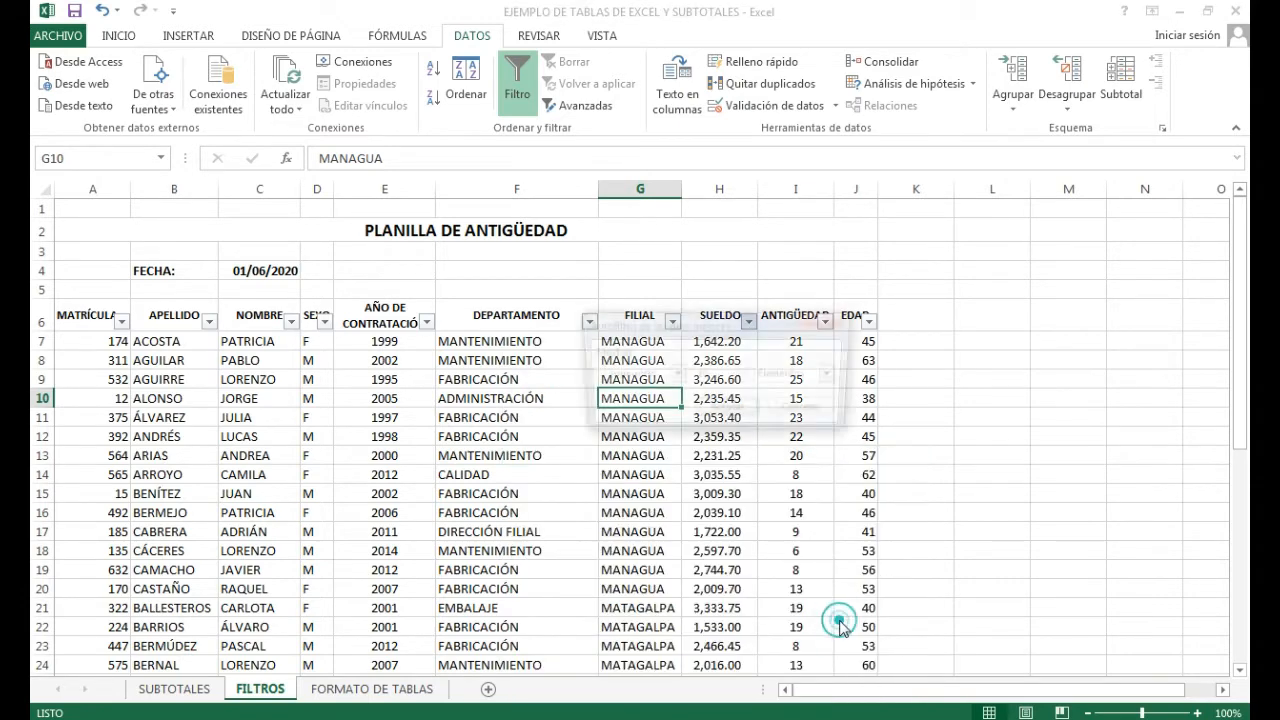
{"action": "left_click_drag", "start_coordinate": [707, 324], "coordinate": [437, 331]}
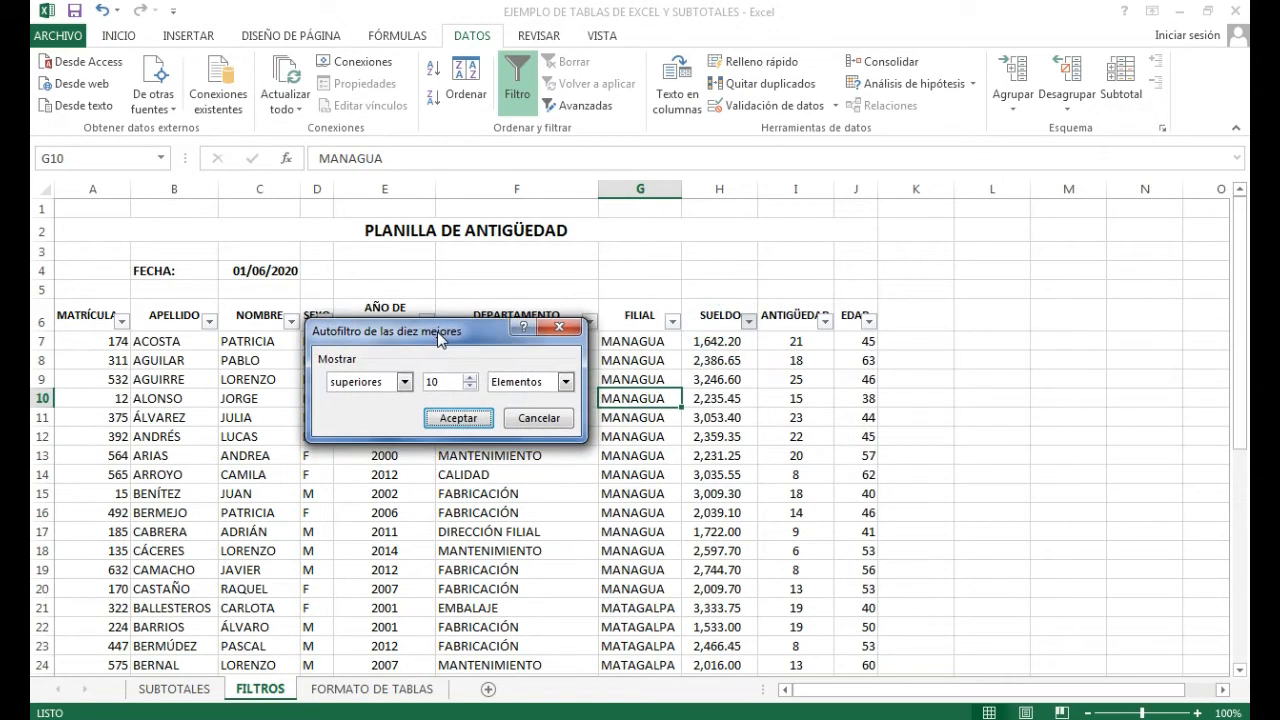
{"action": "left_click", "coordinate": [405, 383]}
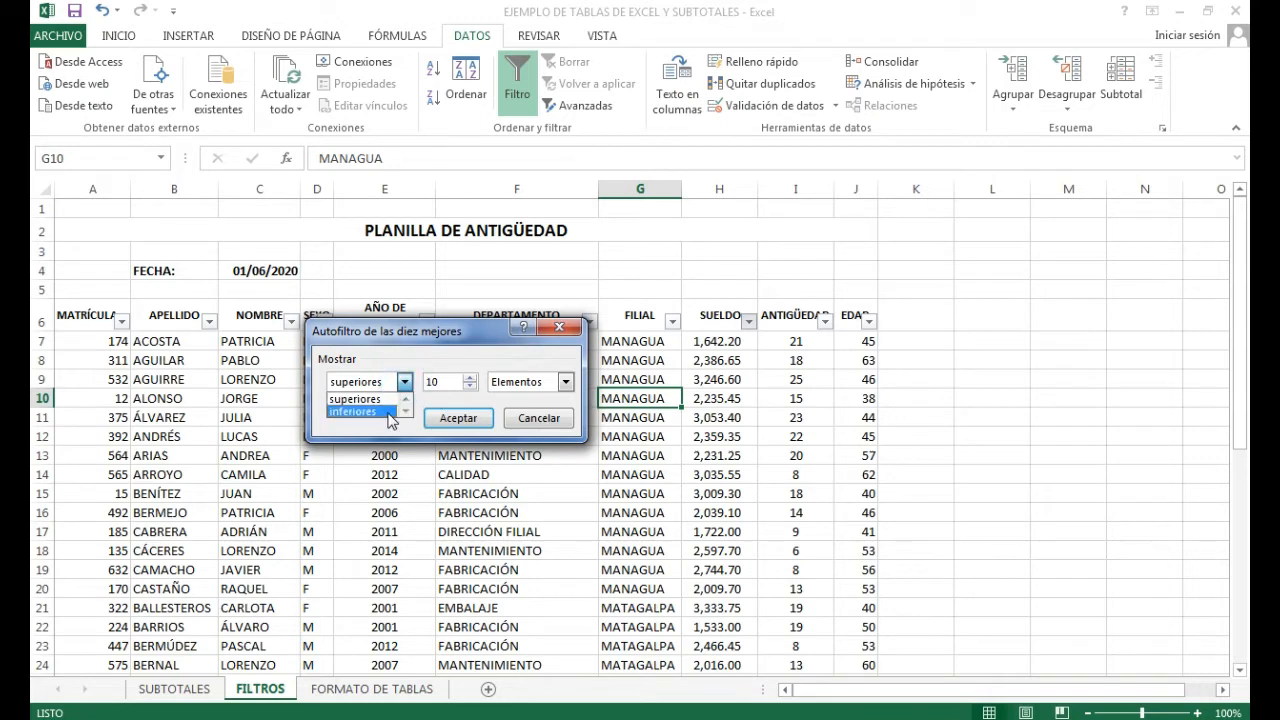
{"action": "left_click", "coordinate": [407, 386]}
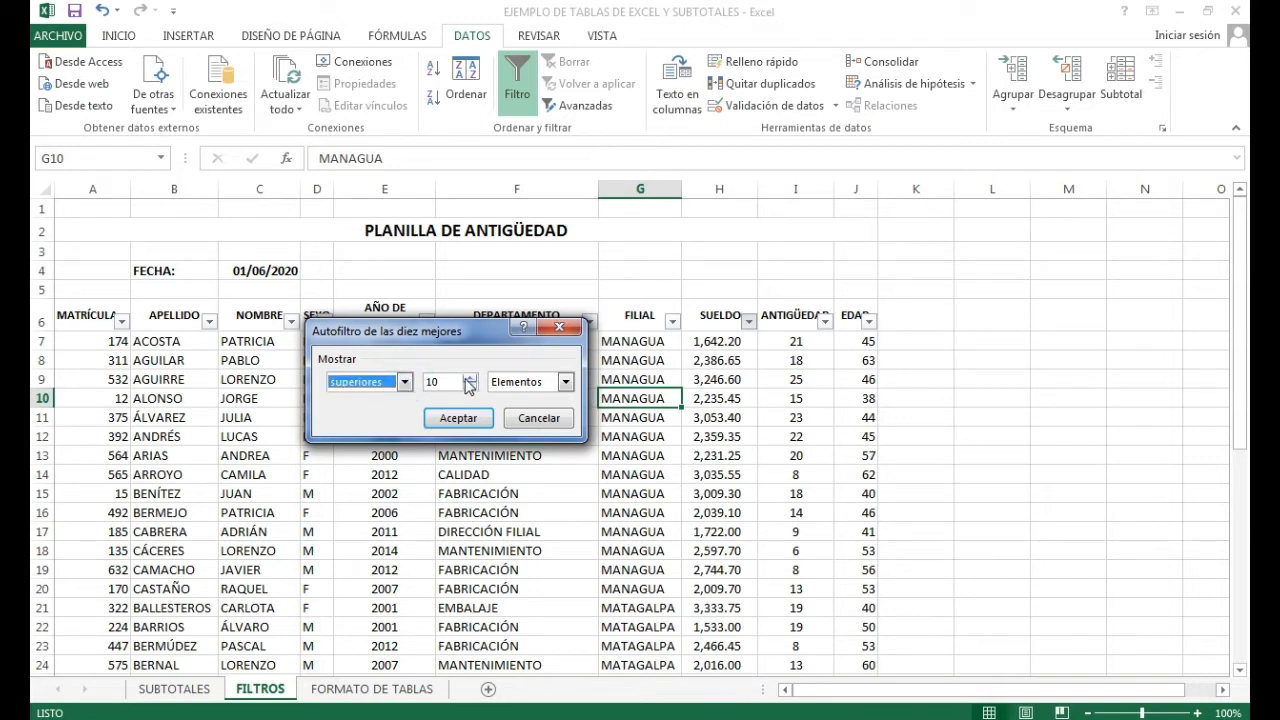
{"action": "left_click", "coordinate": [450, 383]}
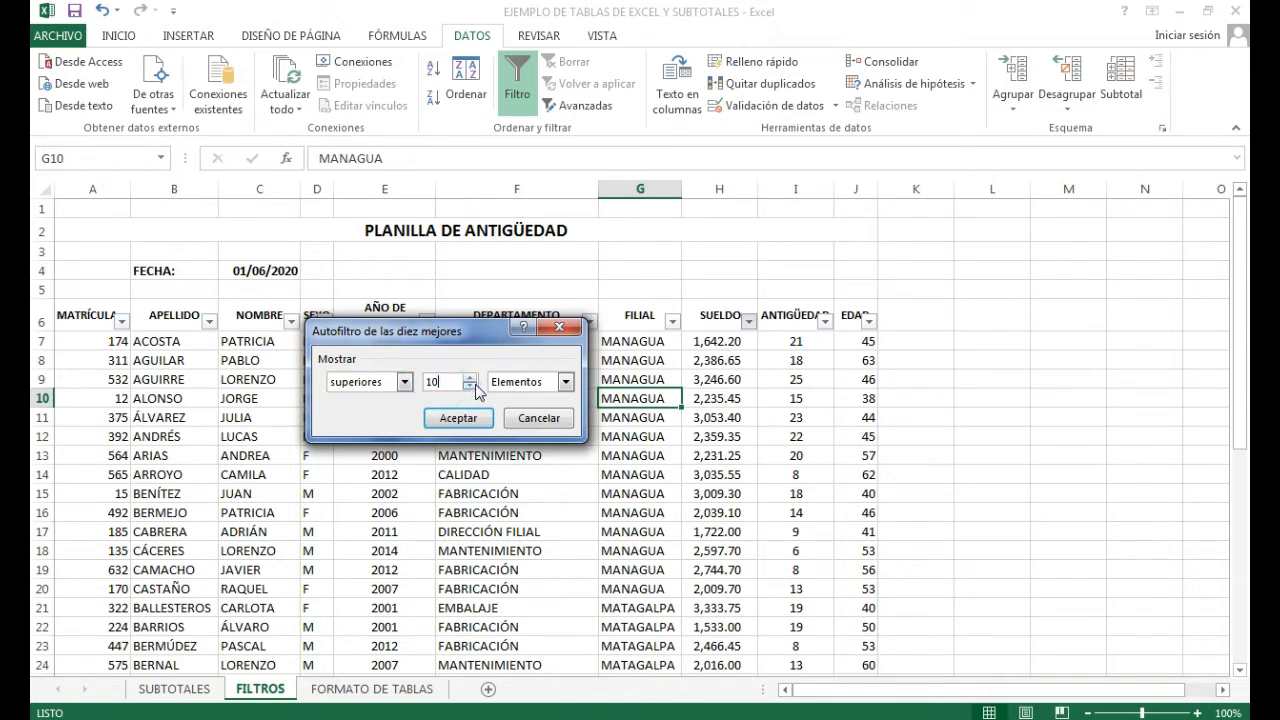
{"action": "left_click", "coordinate": [470, 388]}
{"action": "left_click", "coordinate": [470, 388]}
{"action": "double_click", "coordinate": [470, 388]}
{"action": "left_click", "coordinate": [470, 388]}
{"action": "left_click", "coordinate": [487, 424]}
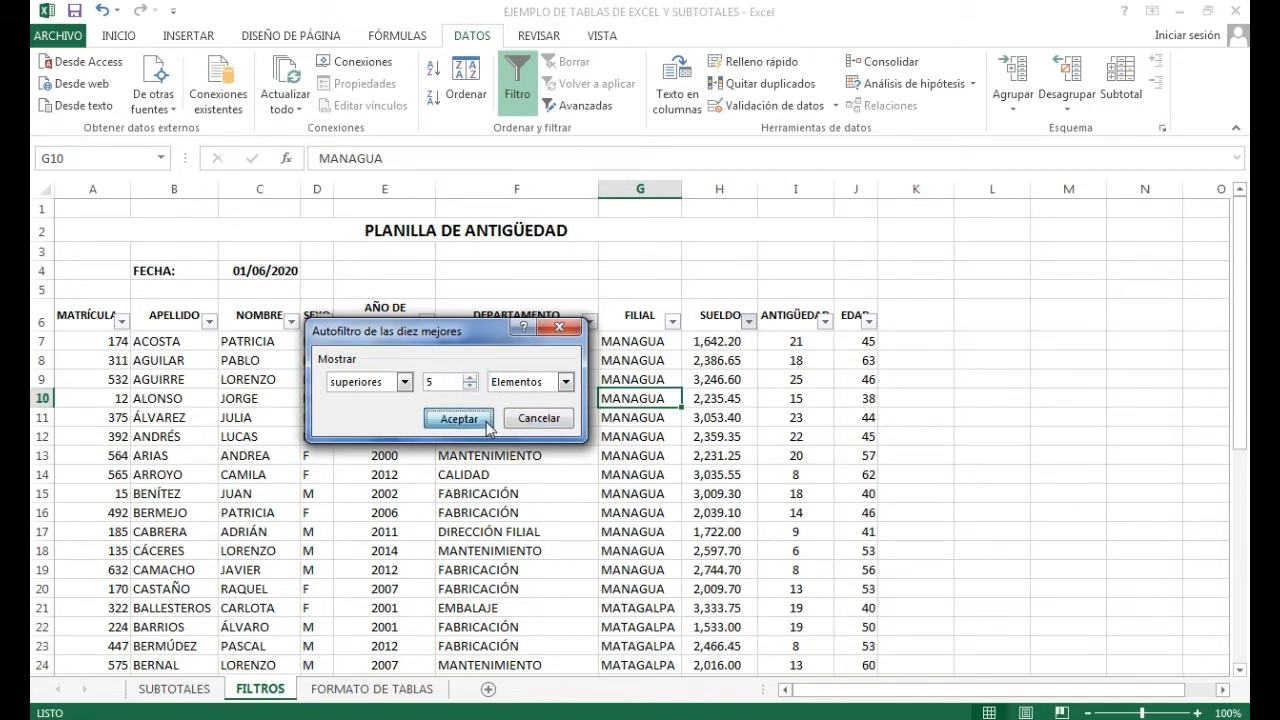
Examine the branches, departments, hiring years and salaries of the highest-paid employees listed.
{"action": "left_click", "coordinate": [656, 345]}
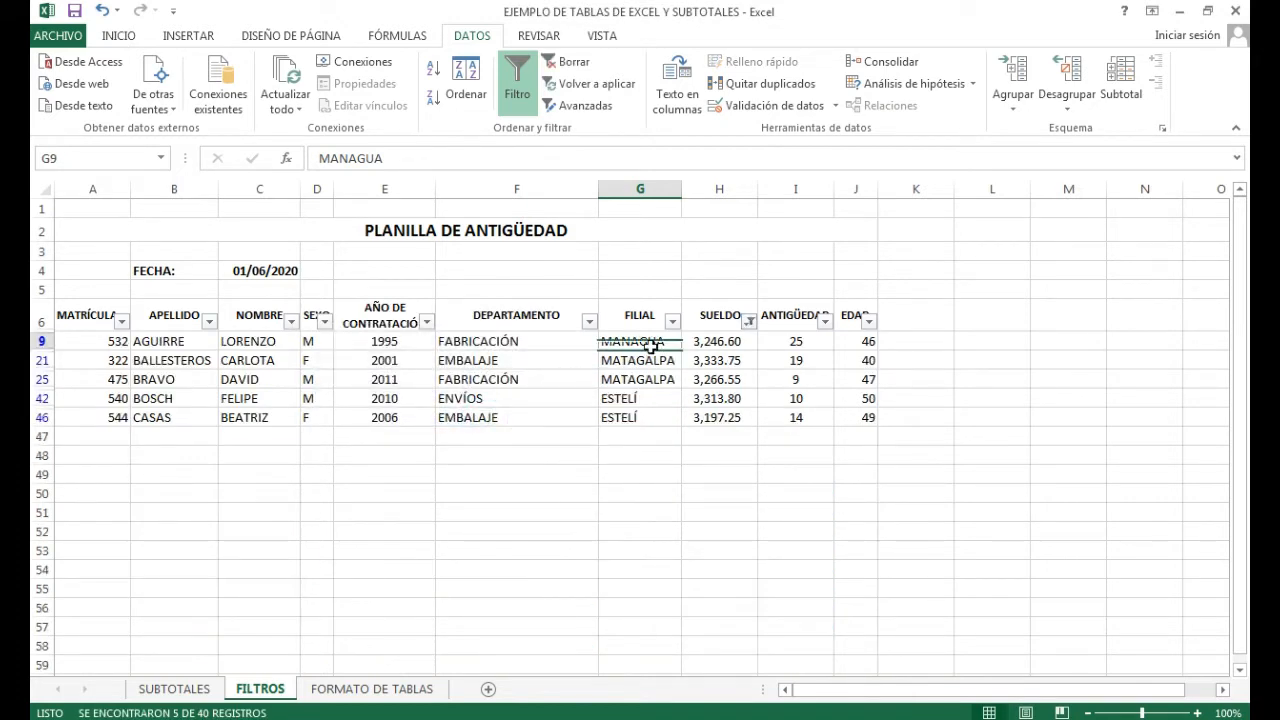
{"action": "left_click", "coordinate": [711, 418]}
{"action": "left_click", "coordinate": [619, 398]}
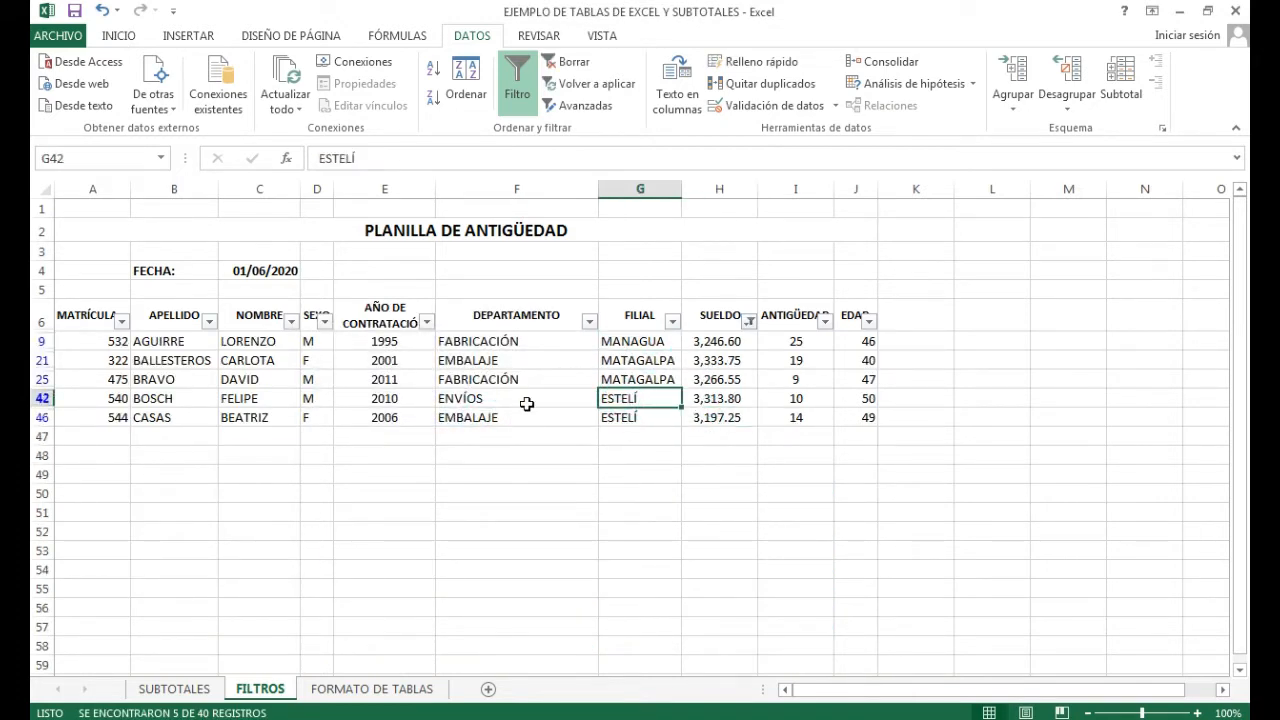
{"action": "left_click", "coordinate": [394, 378]}
{"action": "left_click", "coordinate": [543, 341]}
{"action": "left_click", "coordinate": [638, 379]}
{"action": "left_click", "coordinate": [667, 412]}
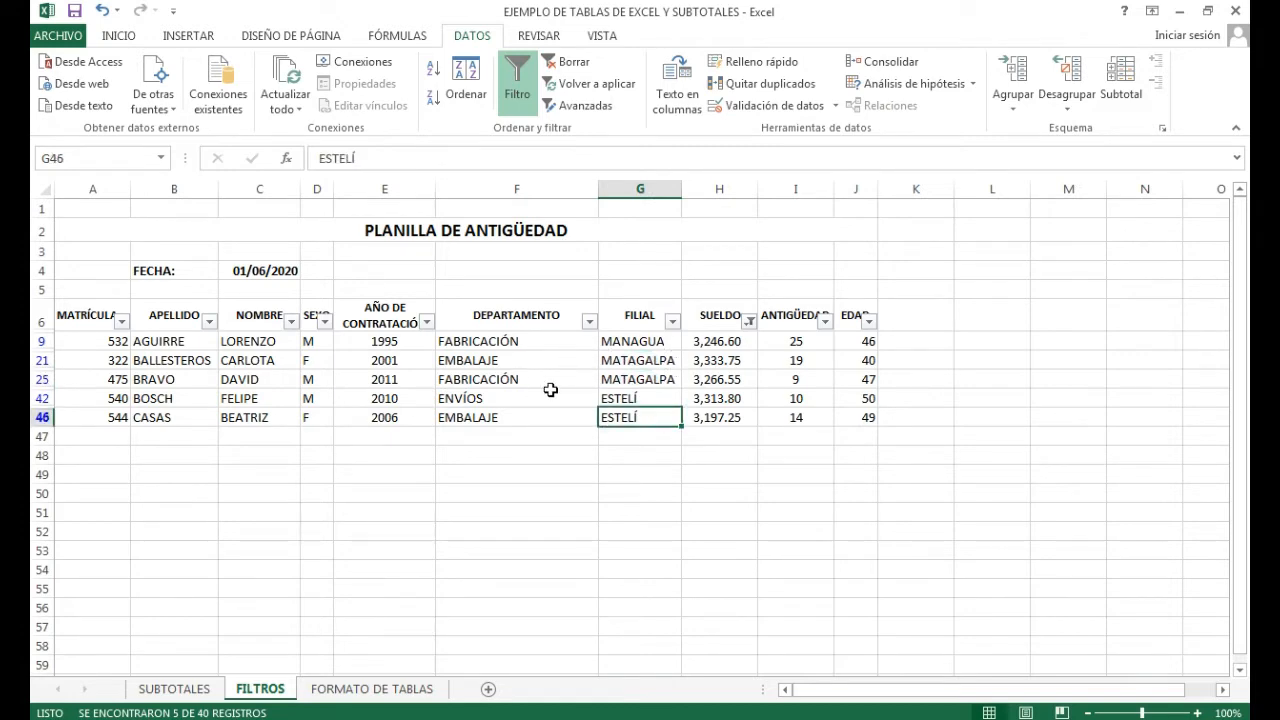
Clear the top-five filter on the SUELDO column and check that the full list is back.
{"action": "left_click", "coordinate": [748, 321]}
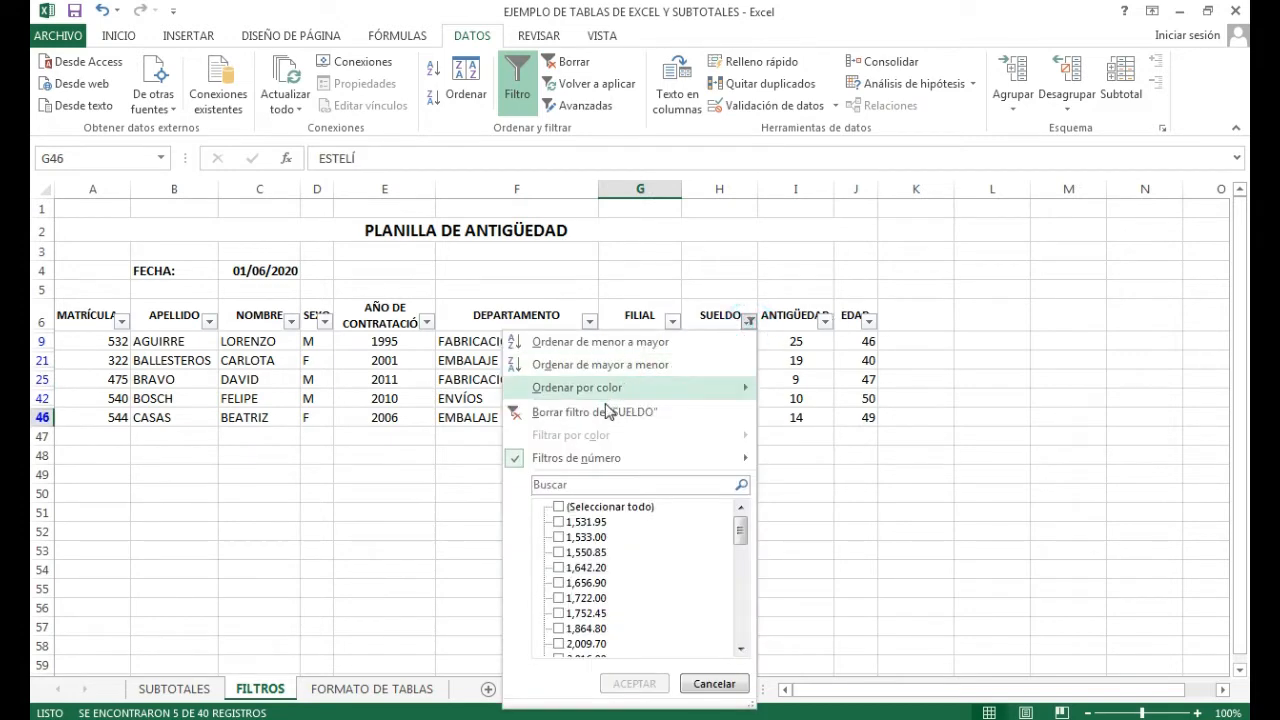
{"action": "left_click", "coordinate": [608, 412]}
{"action": "left_click", "coordinate": [676, 394]}
{"action": "scroll", "coordinate": [679, 390], "scroll_direction": "down", "scroll_amount": 10}
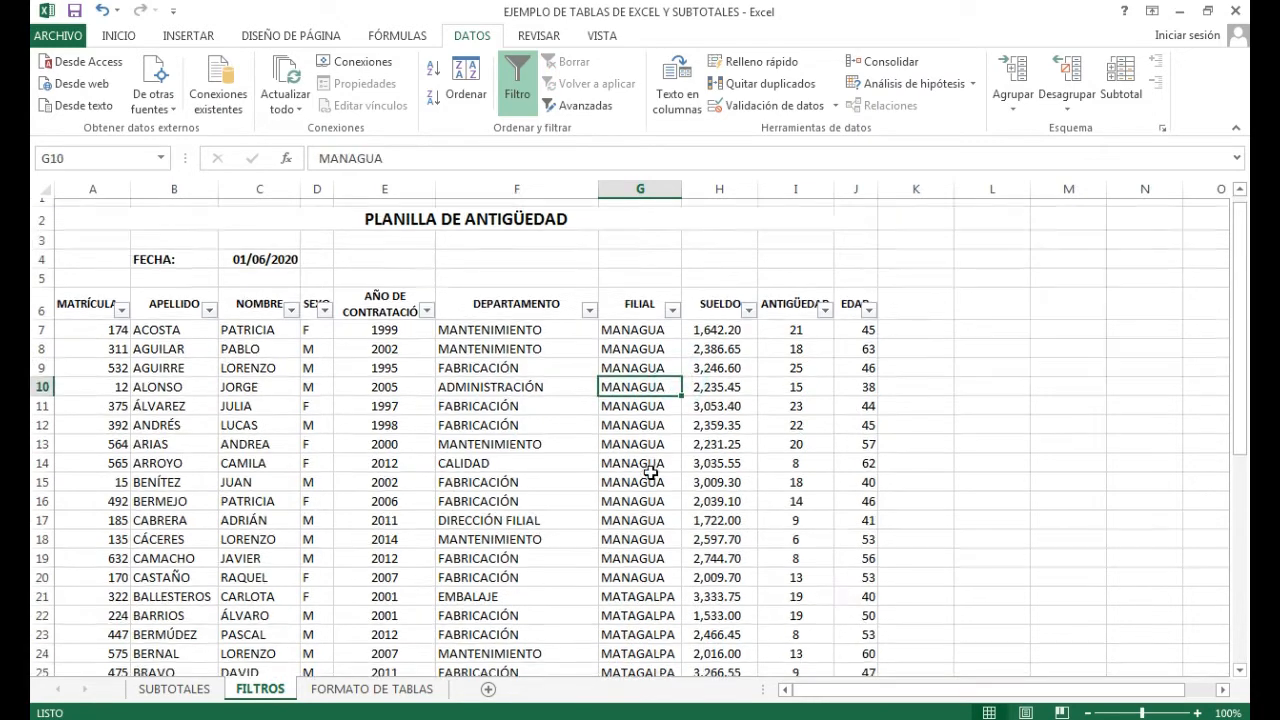
{"action": "scroll", "coordinate": [651, 420], "scroll_direction": "up", "scroll_amount": 10}
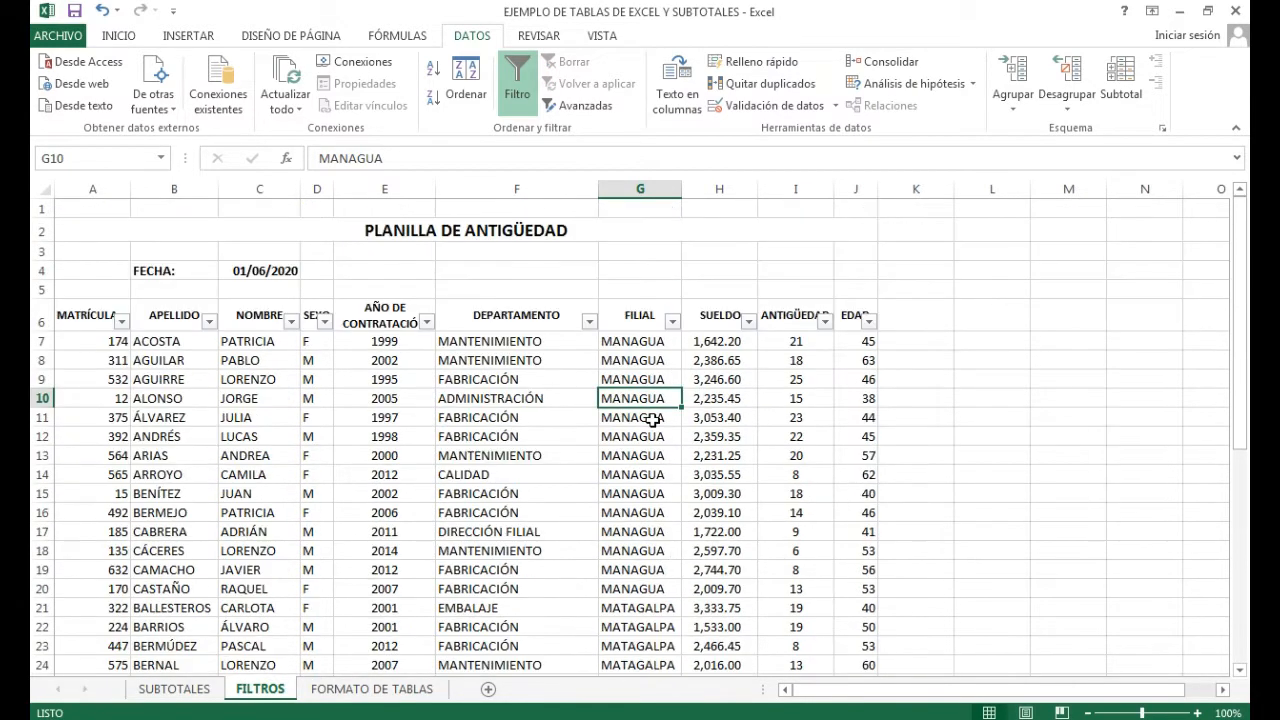
Compare the filter options of the SUELDO column with the text filters of the DEPARTAMENTO column.
{"action": "left_click", "coordinate": [790, 398]}
{"action": "left_click", "coordinate": [655, 398]}
{"action": "left_click", "coordinate": [508, 400]}
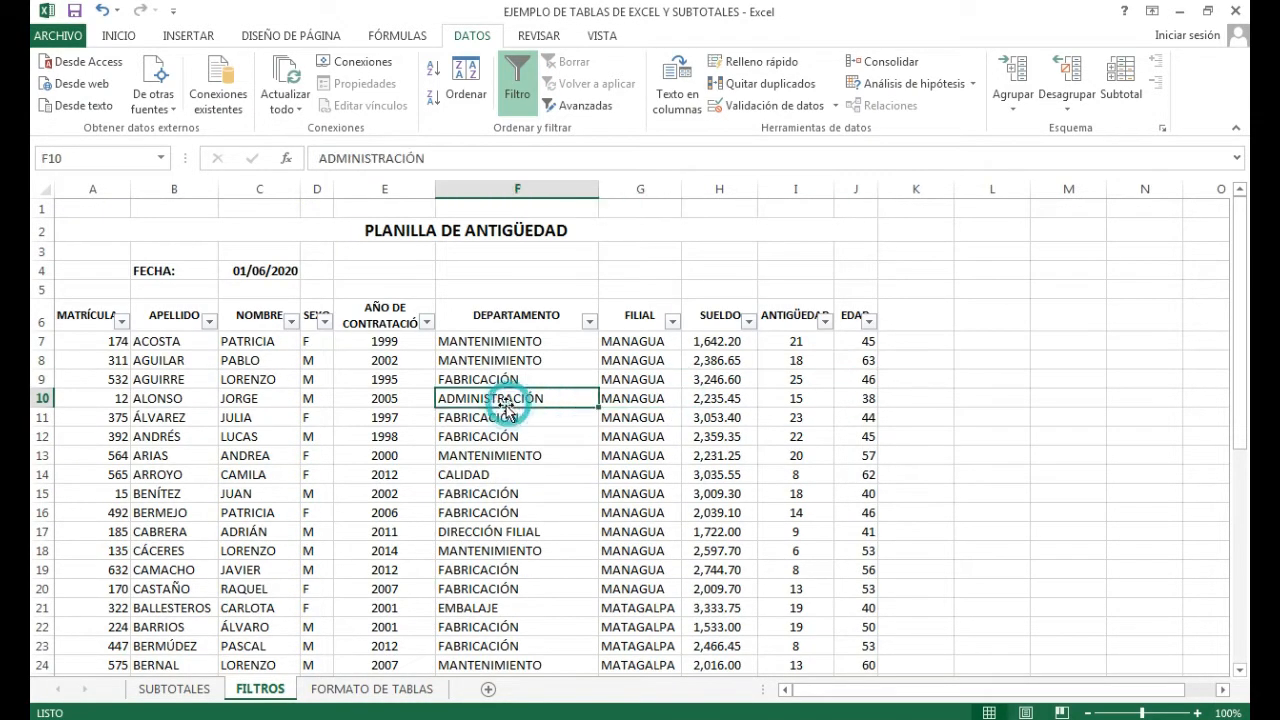
{"action": "left_click", "coordinate": [748, 321]}
{"action": "left_click", "coordinate": [413, 438]}
{"action": "left_click", "coordinate": [200, 400]}
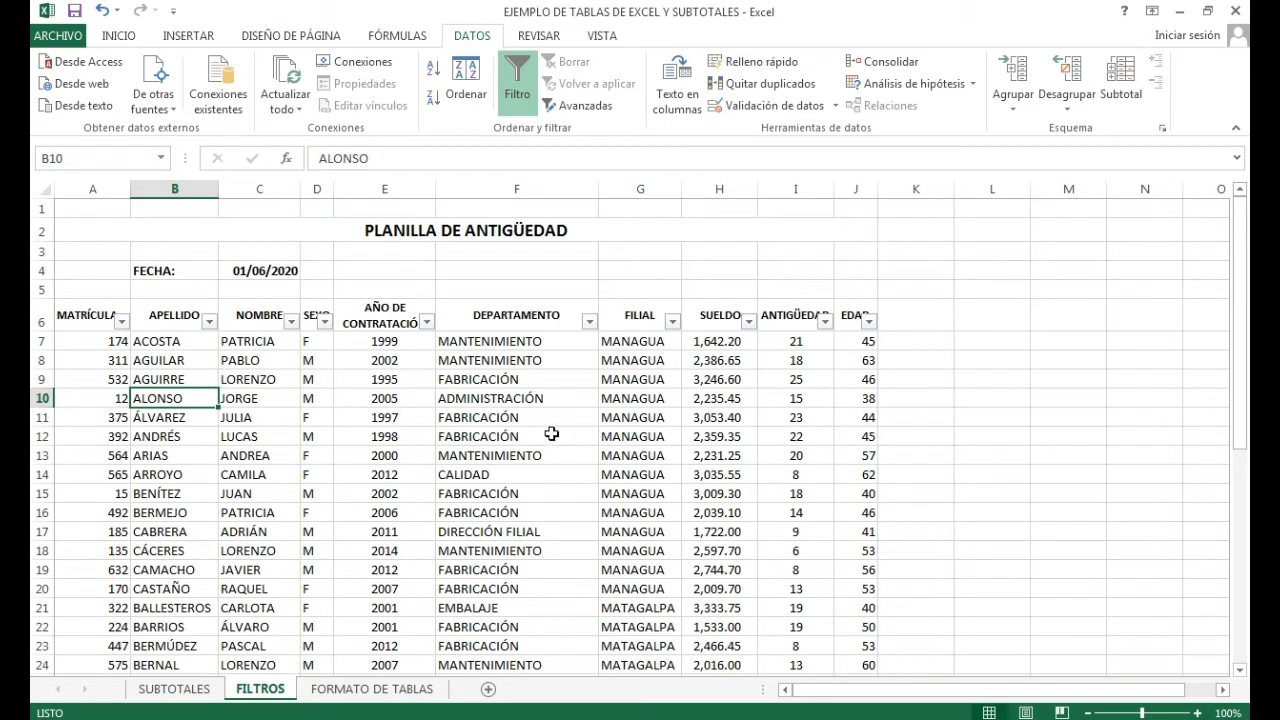
{"action": "left_click", "coordinate": [589, 321]}
{"action": "mouse_move", "coordinate": [492, 459]}
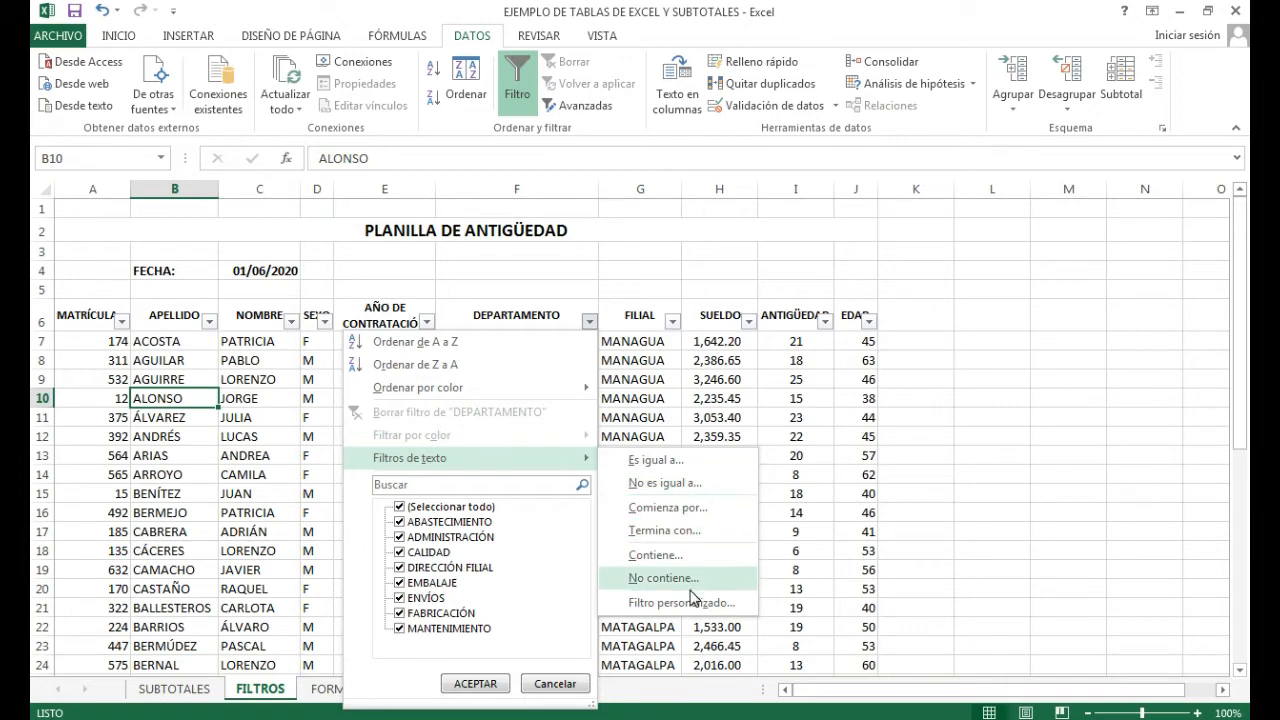
{"action": "left_click", "coordinate": [718, 392]}
{"action": "left_click", "coordinate": [609, 398]}
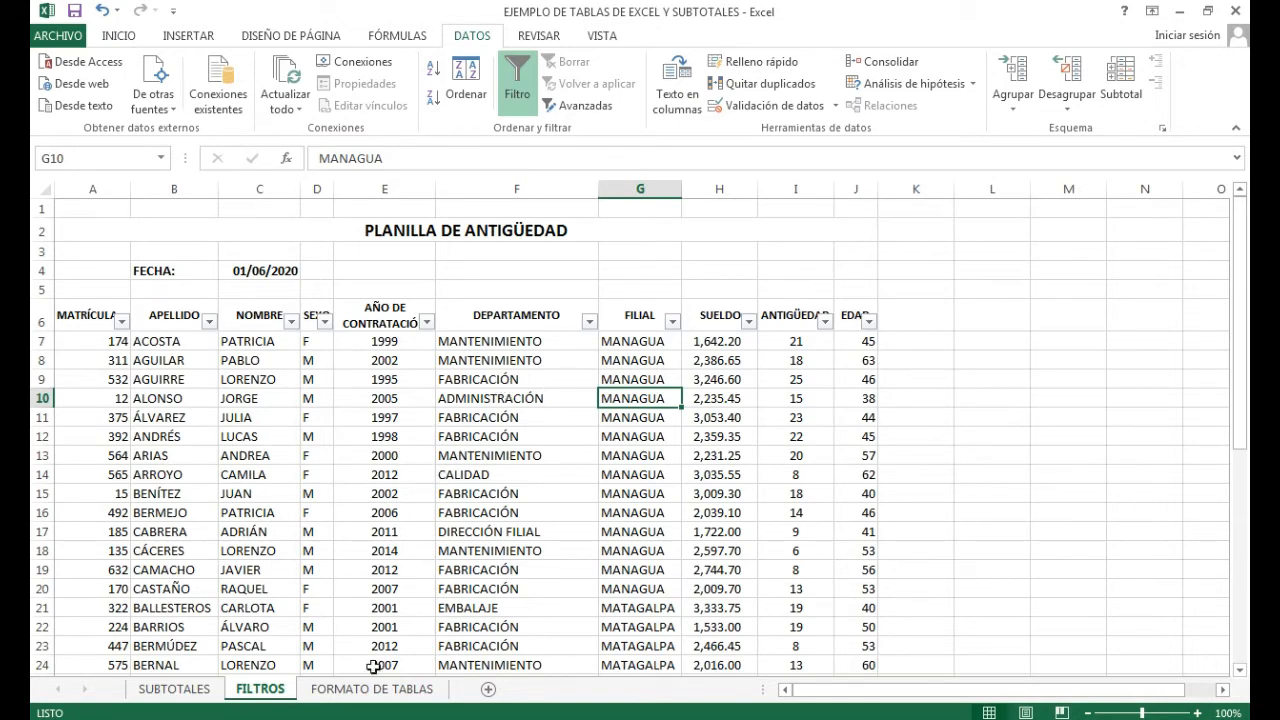
Open the FORMATO DE TABLAS sheet and select a hiring-year cell inside its employee list.
{"action": "left_click", "coordinate": [383, 698]}
{"action": "left_click", "coordinate": [375, 494]}
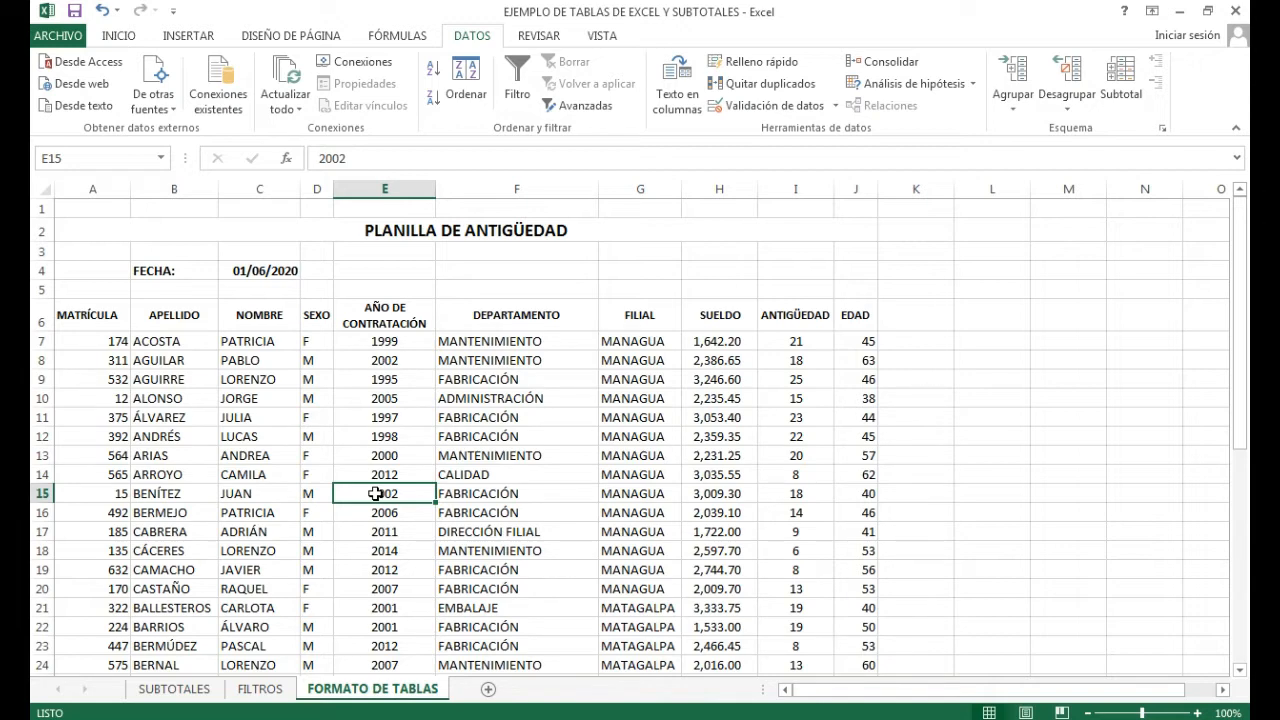
{"action": "left_click", "coordinate": [403, 399]}
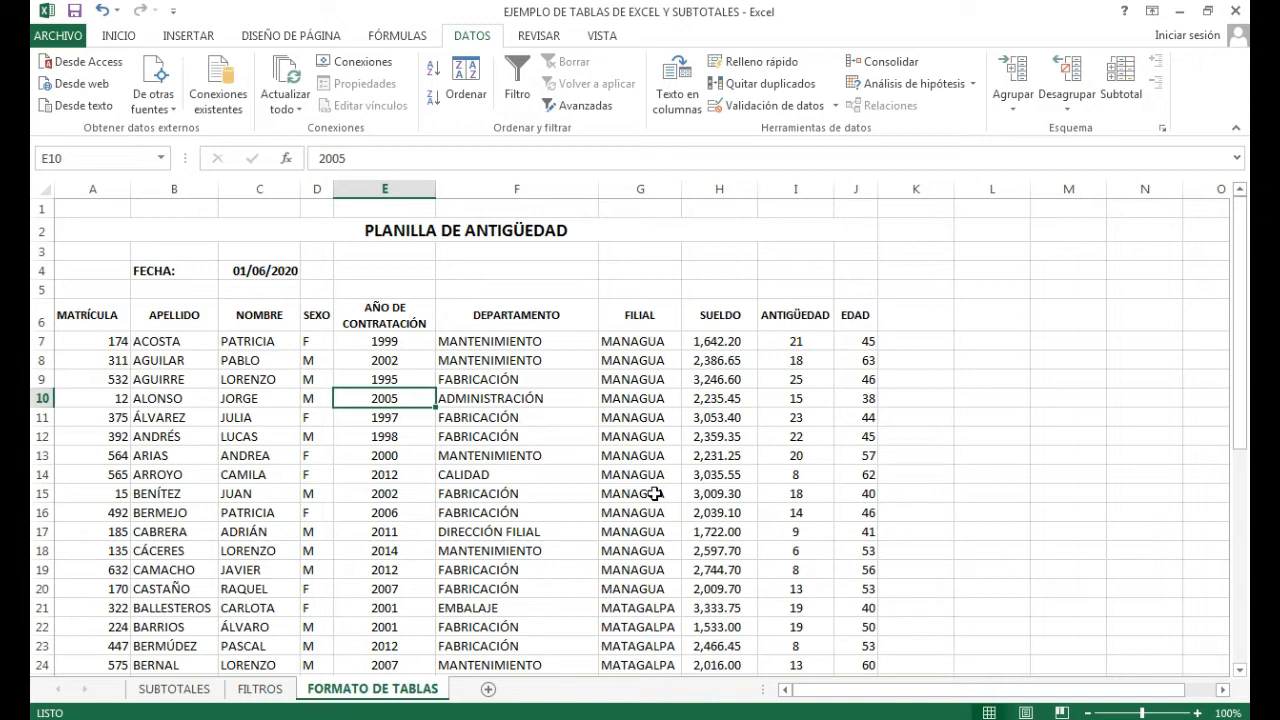
Select a cell in the employee list and view the available styles for formatting it as a table.
{"action": "left_click", "coordinate": [259, 417]}
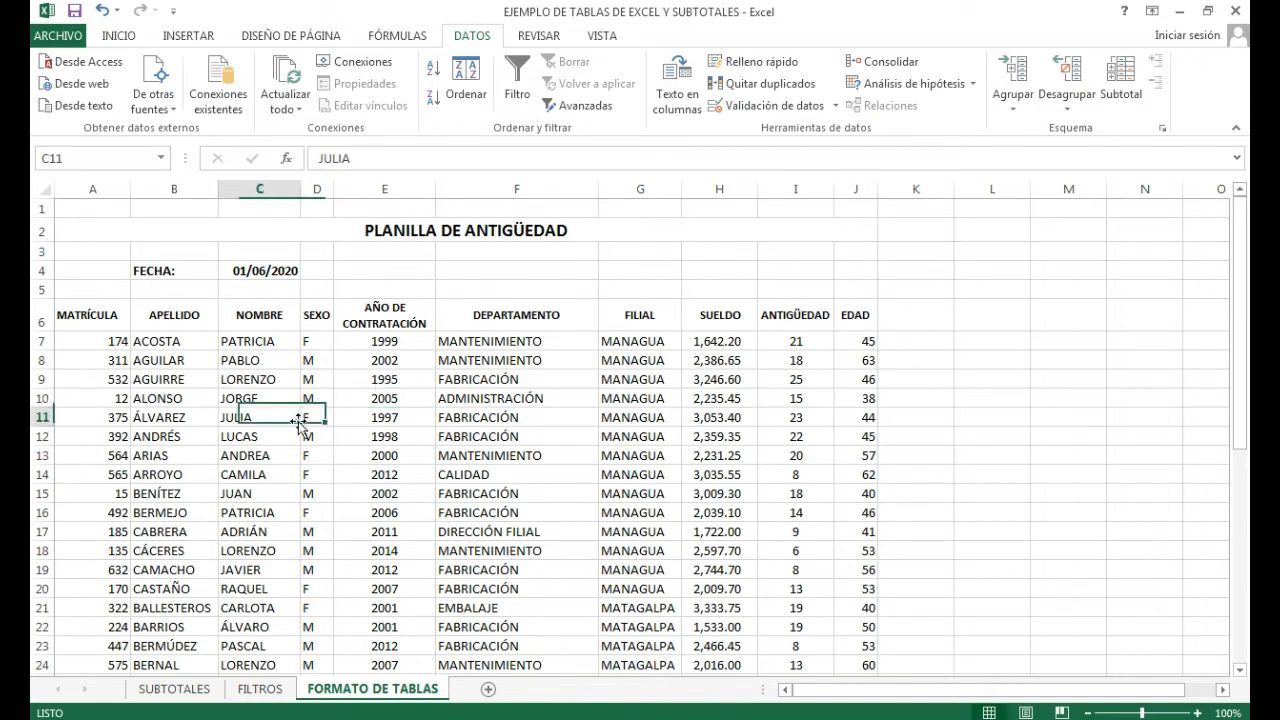
{"action": "left_click", "coordinate": [133, 40]}
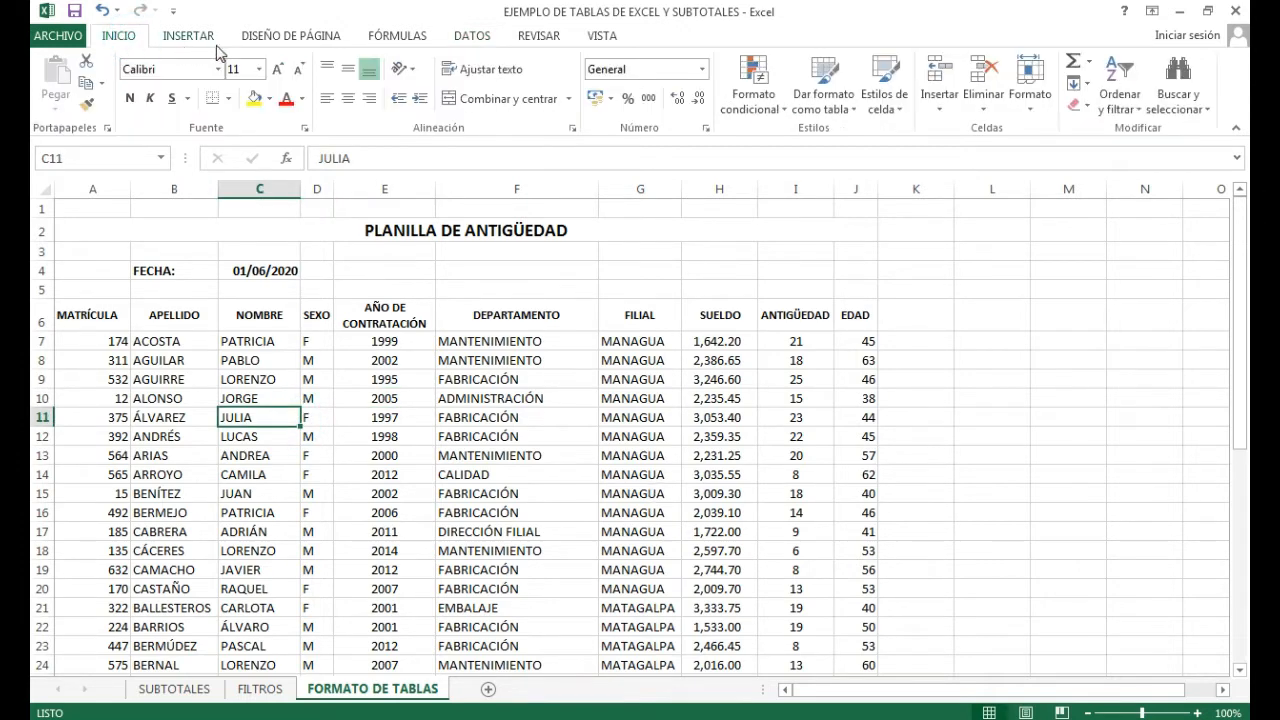
{"action": "left_click", "coordinate": [824, 100]}
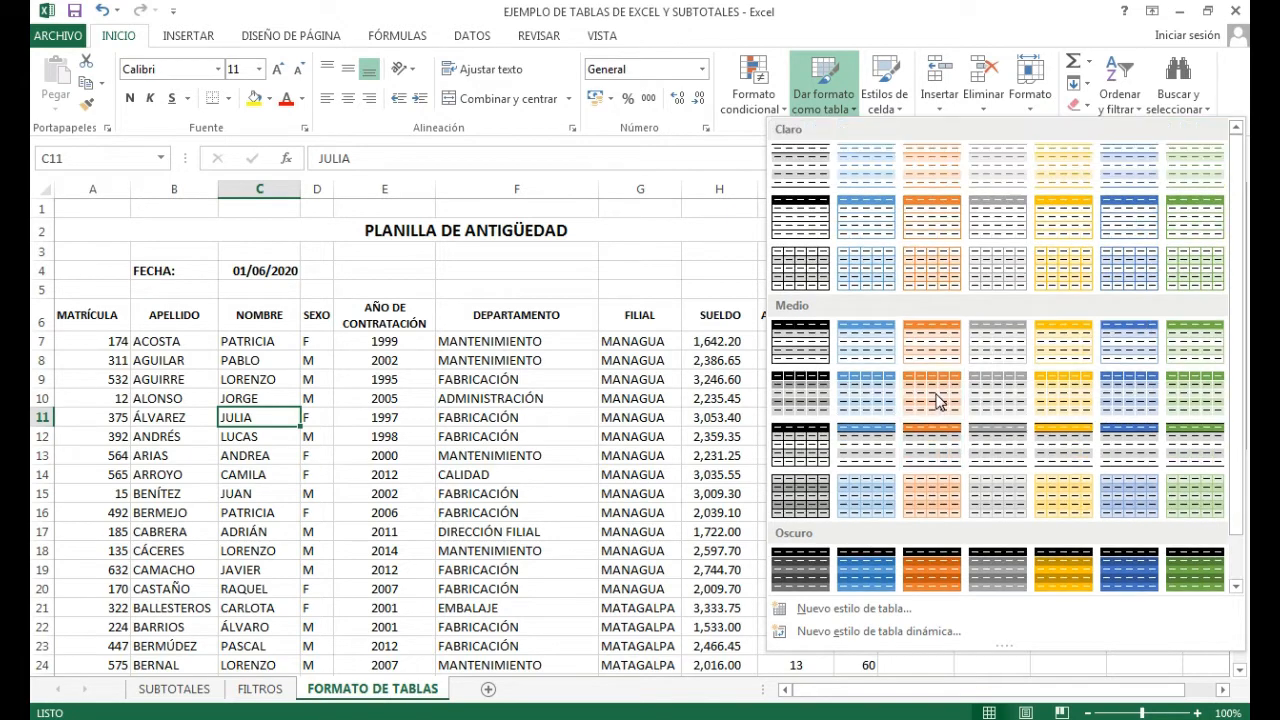
{"action": "left_click", "coordinate": [548, 343]}
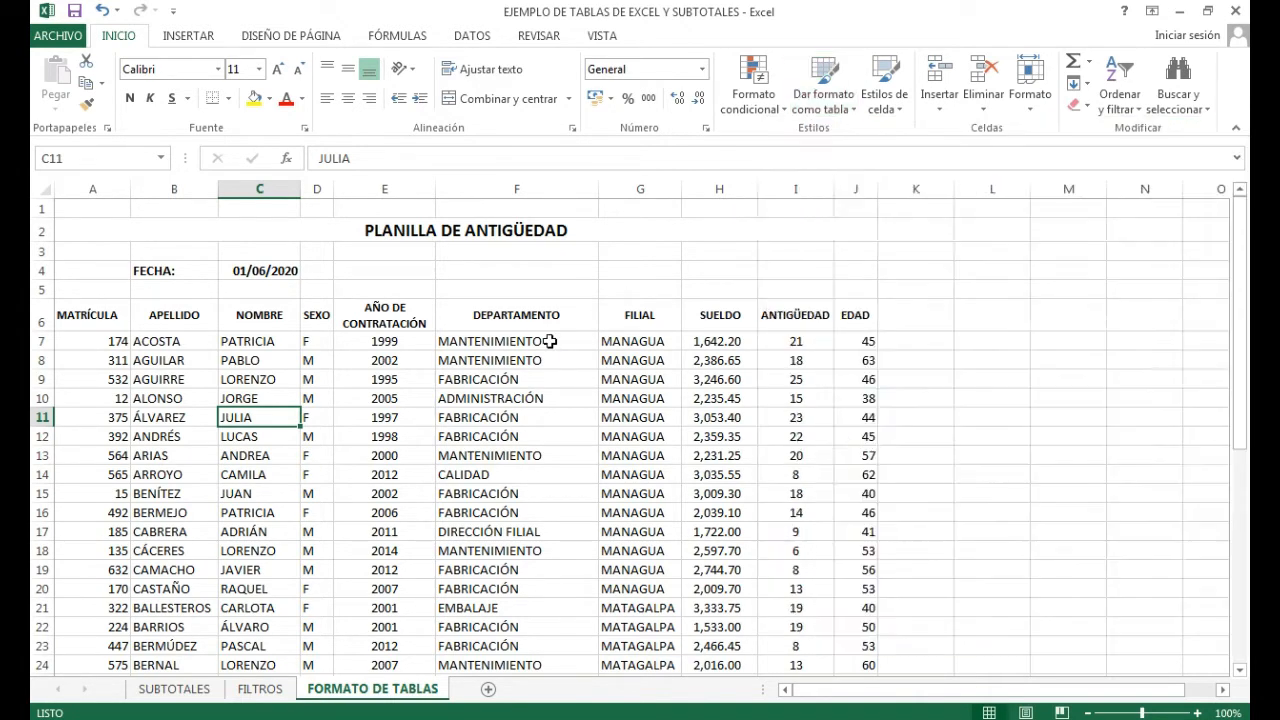
{"action": "left_click", "coordinate": [207, 38]}
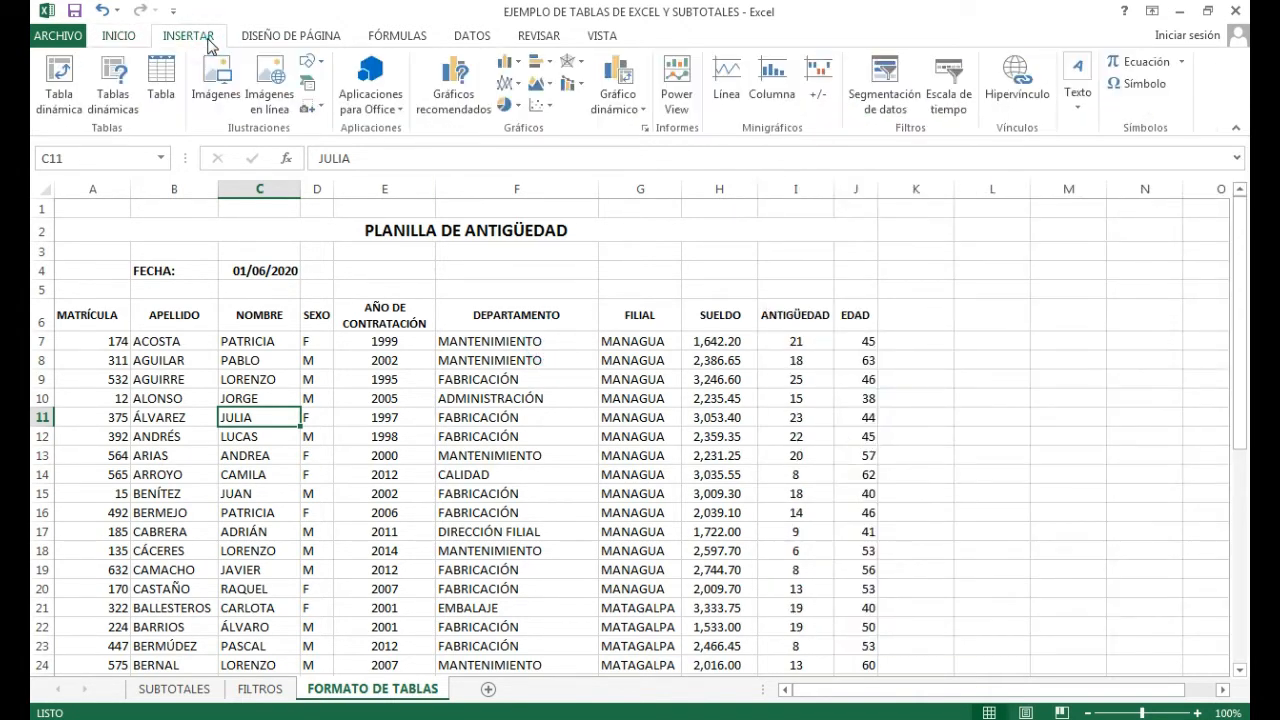
{"action": "left_click", "coordinate": [165, 94]}
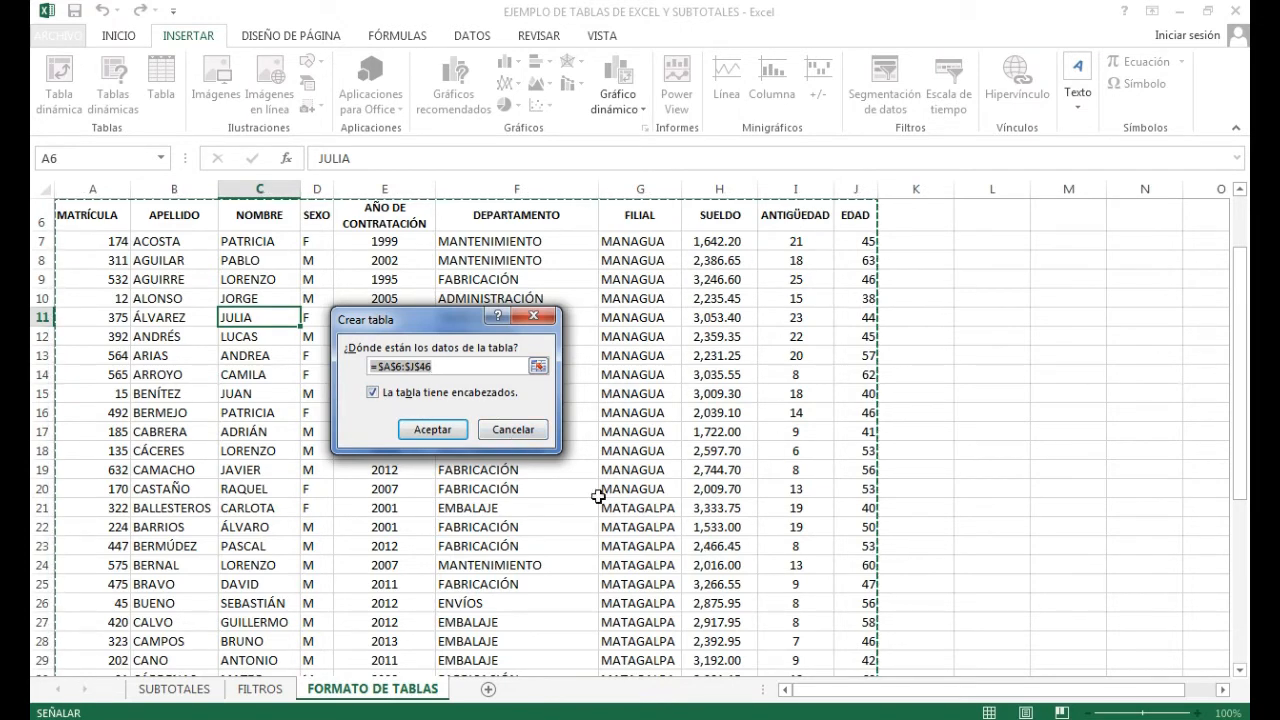
{"action": "left_click", "coordinate": [531, 436]}
{"action": "scroll", "coordinate": [523, 430], "scroll_direction": "up", "scroll_amount": 2}
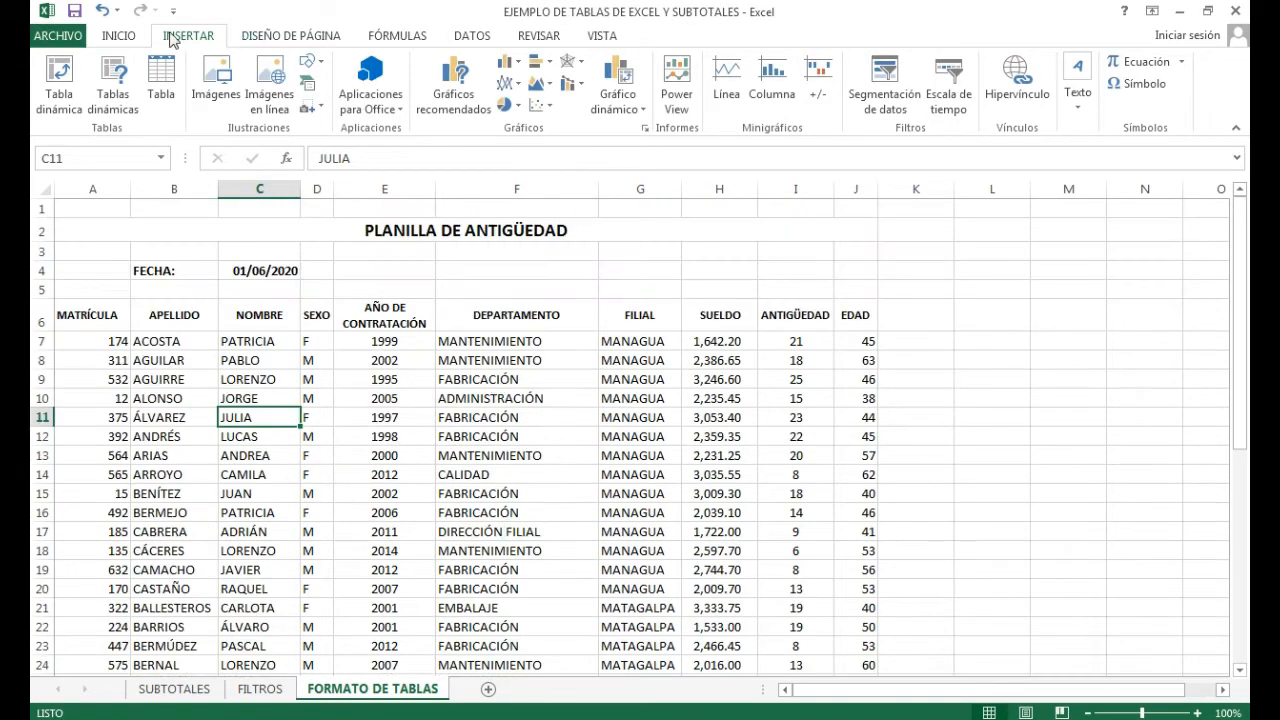
Format the employee list A6:J46 as a table with headers, using a dark blue light style, and look over the formatted rows.
{"action": "left_click", "coordinate": [135, 37]}
{"action": "left_click", "coordinate": [842, 112]}
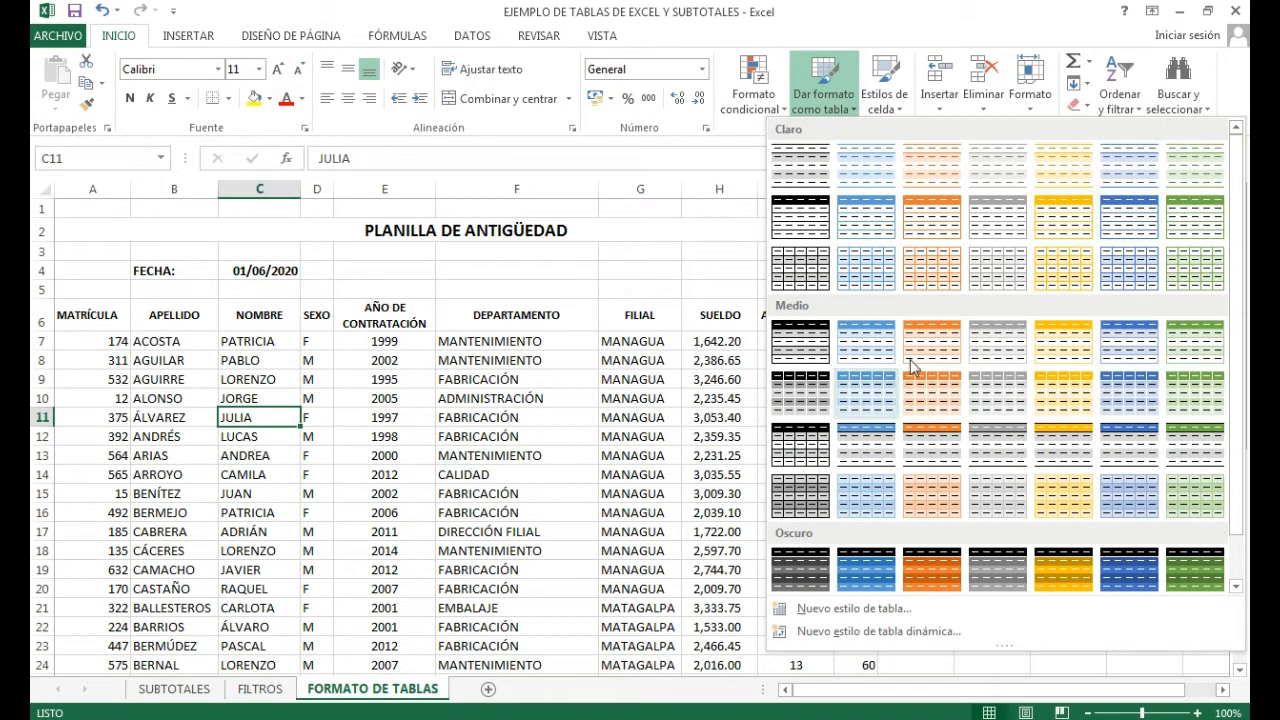
{"action": "scroll", "coordinate": [964, 380], "scroll_direction": "down", "scroll_amount": 1}
{"action": "scroll", "coordinate": [964, 375], "scroll_direction": "up", "scroll_amount": 1}
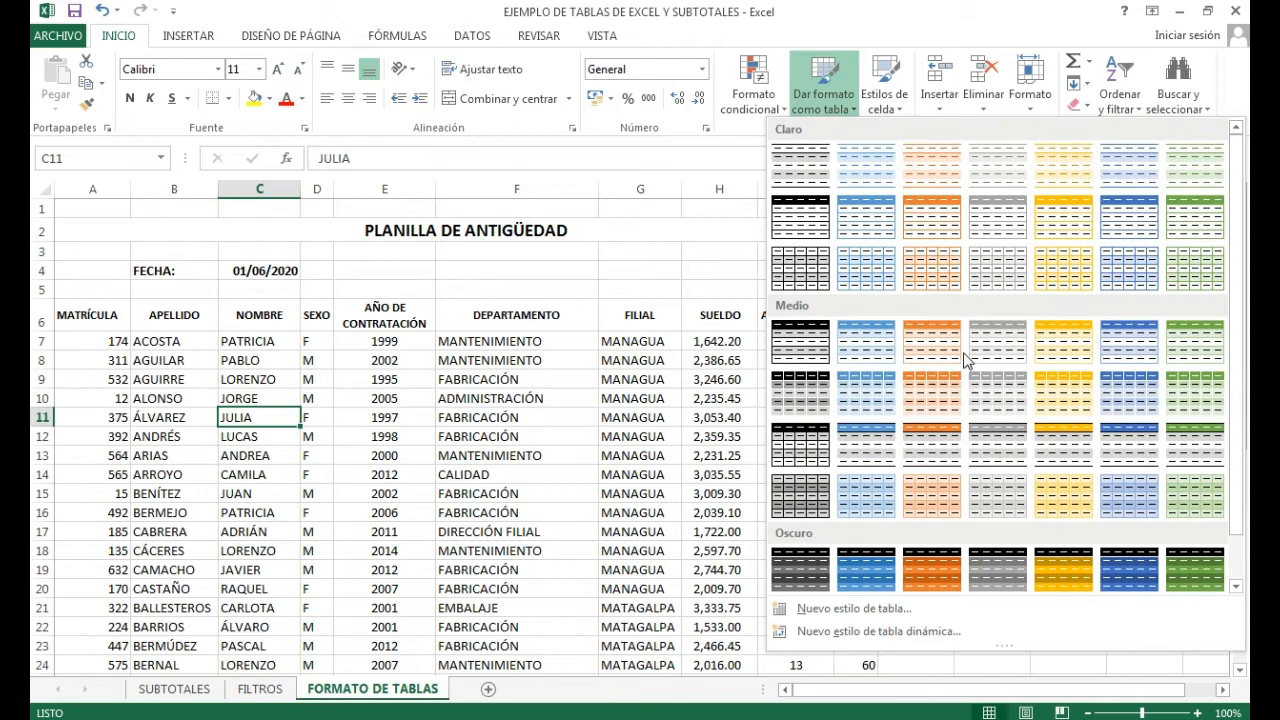
{"action": "left_click", "coordinate": [1124, 231]}
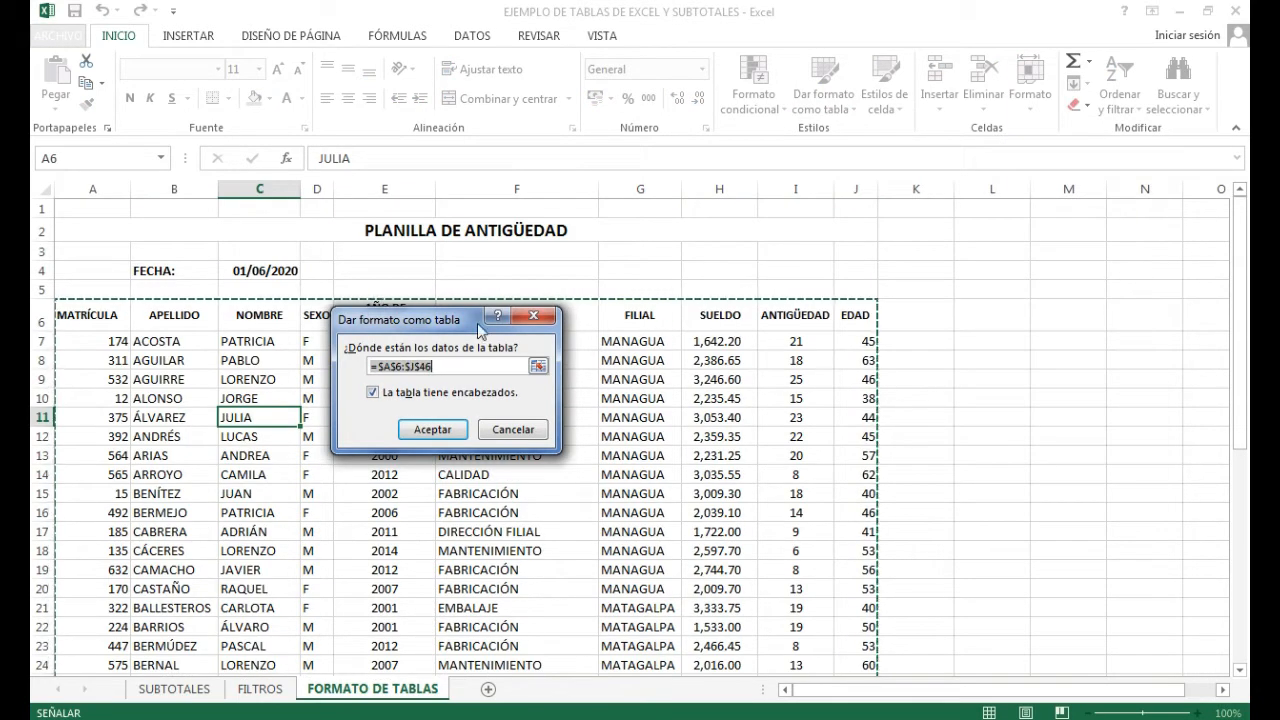
{"action": "scroll", "coordinate": [762, 515], "scroll_direction": "down", "scroll_amount": 14}
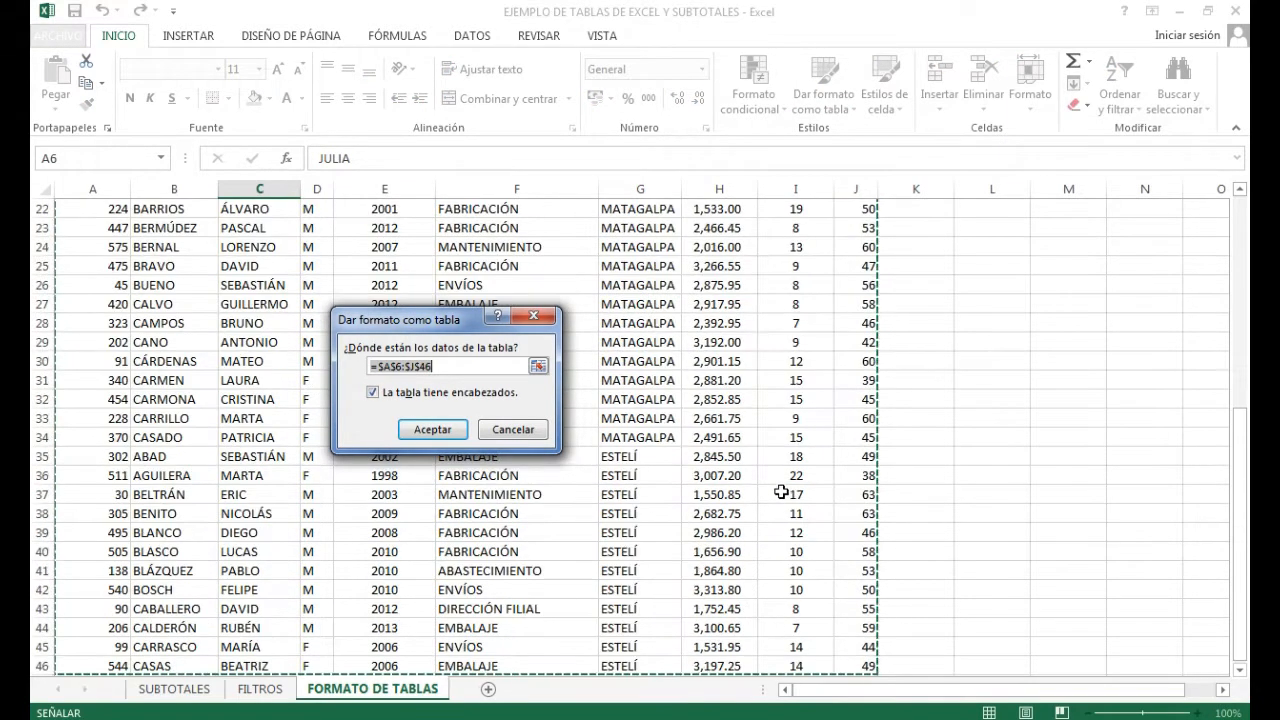
{"action": "scroll", "coordinate": [474, 358], "scroll_direction": "up", "scroll_amount": 14}
{"action": "left_click_drag", "start_coordinate": [449, 323], "coordinate": [452, 358]}
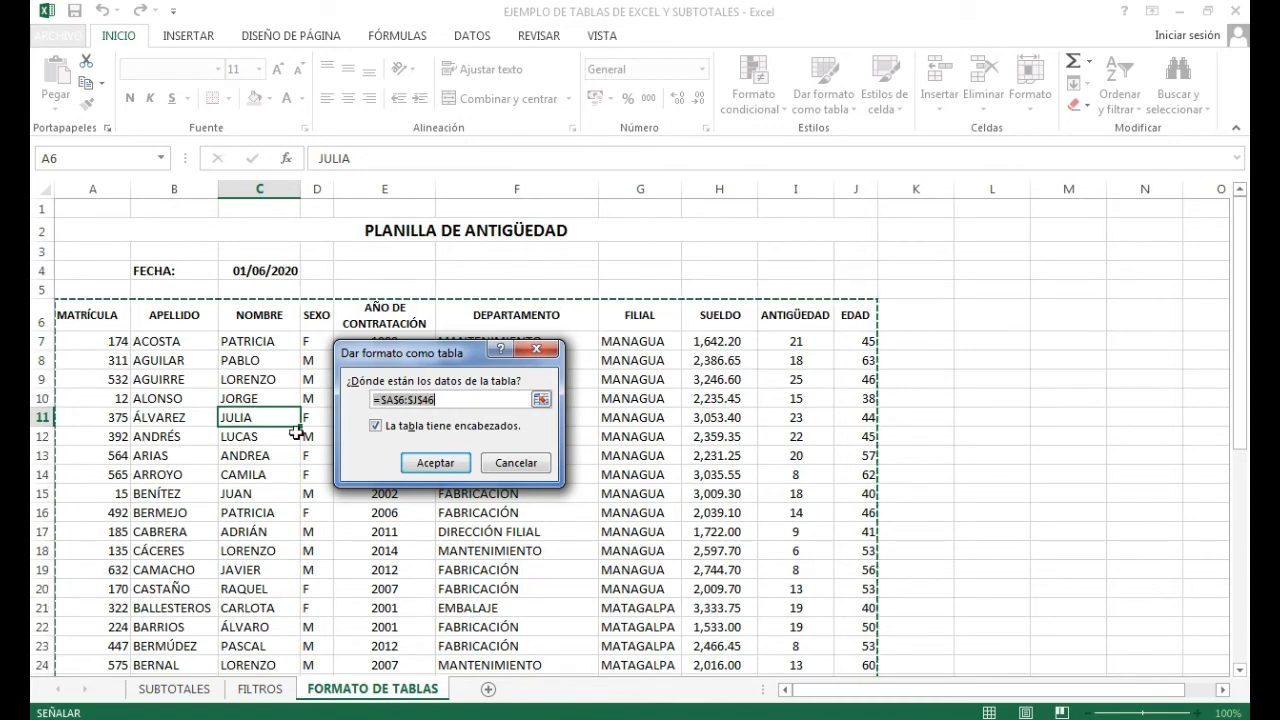
{"action": "left_click", "coordinate": [436, 463]}
{"action": "left_click", "coordinate": [292, 419]}
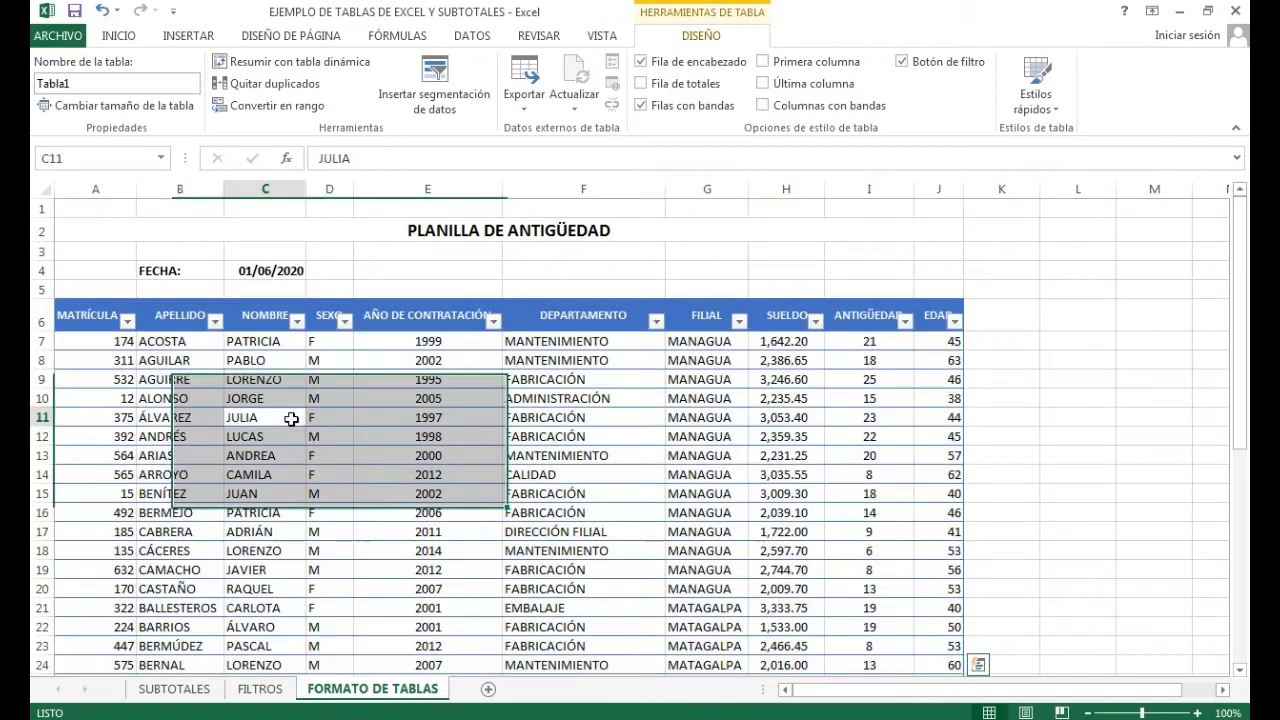
{"action": "scroll", "coordinate": [372, 400], "scroll_direction": "down", "scroll_amount": 5}
{"action": "scroll", "coordinate": [372, 390], "scroll_direction": "up", "scroll_amount": 5}
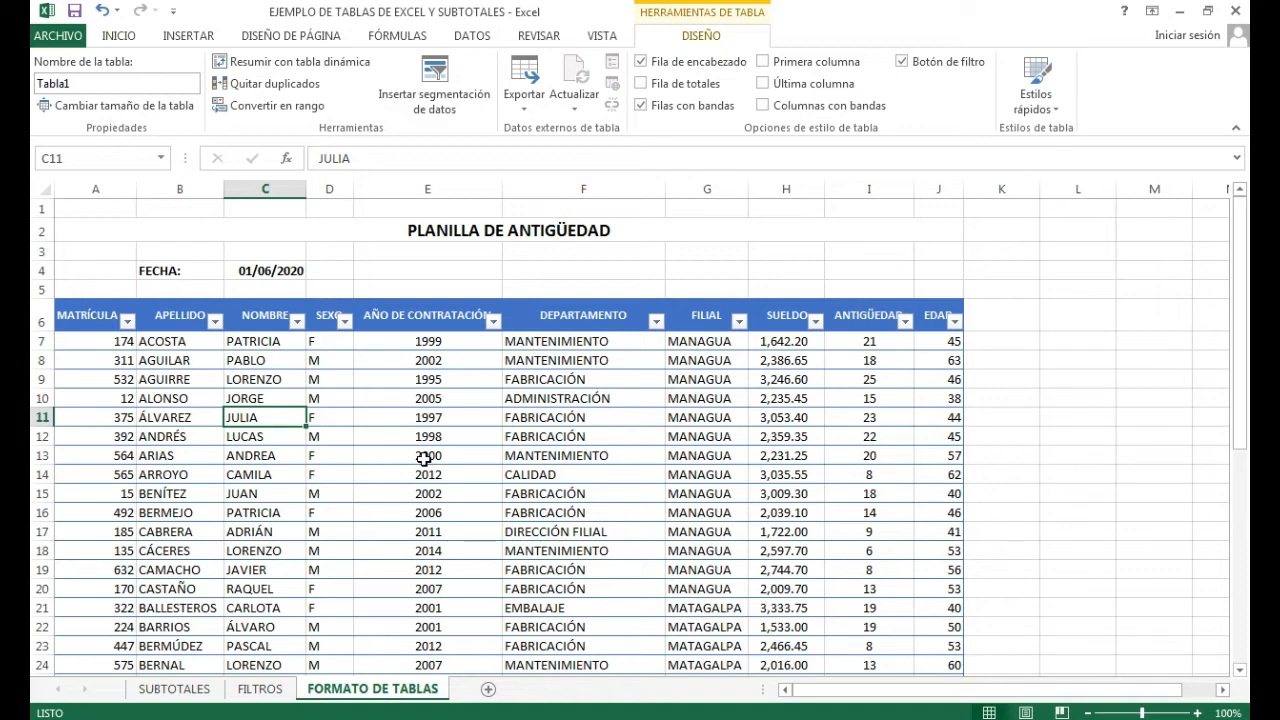
Freeze the panes above row 7 on the FILTROS sheet and check that the headings stay in view.
{"action": "left_click", "coordinate": [260, 689]}
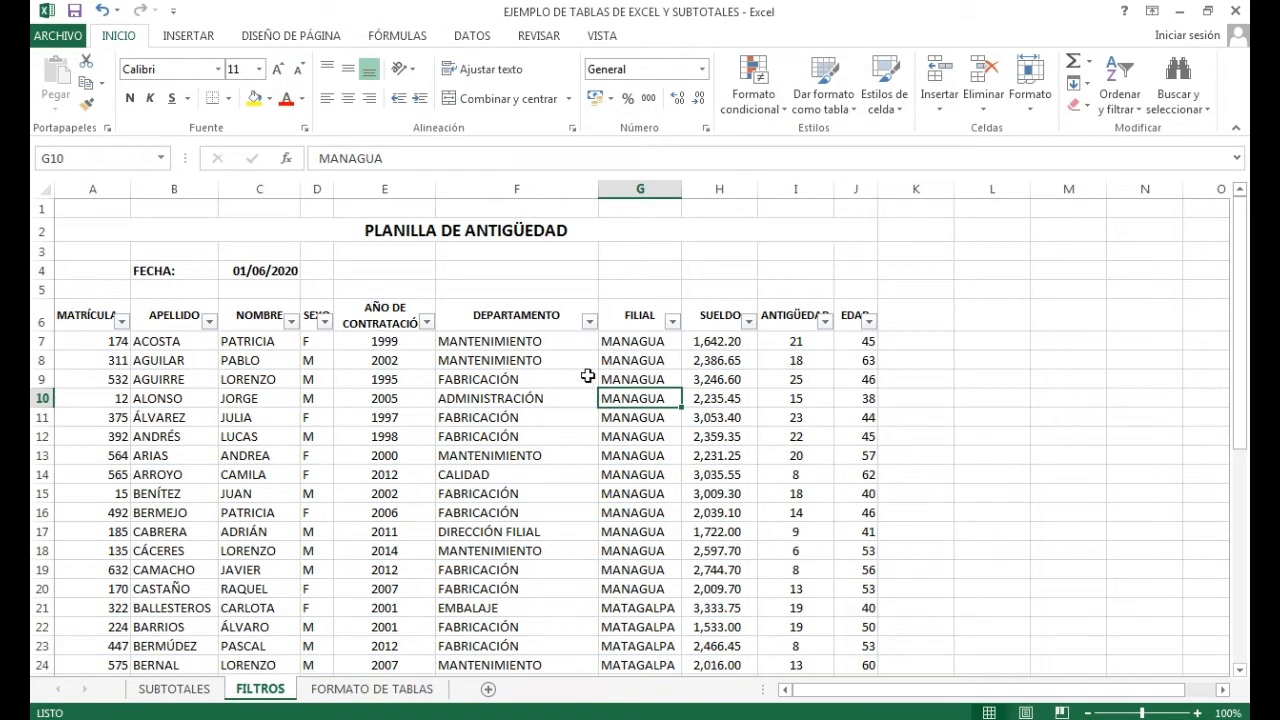
{"action": "scroll", "coordinate": [588, 375], "scroll_direction": "down", "scroll_amount": 10}
{"action": "scroll", "coordinate": [588, 374], "scroll_direction": "up", "scroll_amount": 10}
{"action": "left_click", "coordinate": [66, 343]}
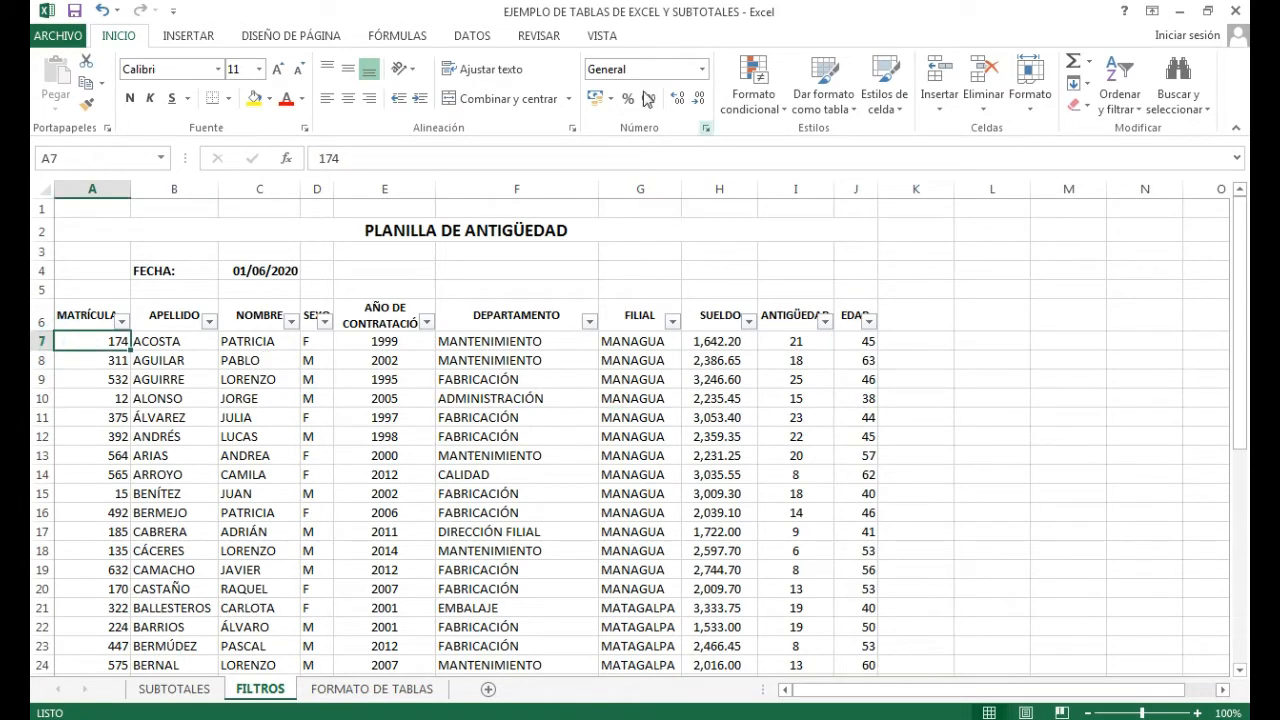
{"action": "left_click", "coordinate": [608, 42]}
{"action": "left_click", "coordinate": [782, 98]}
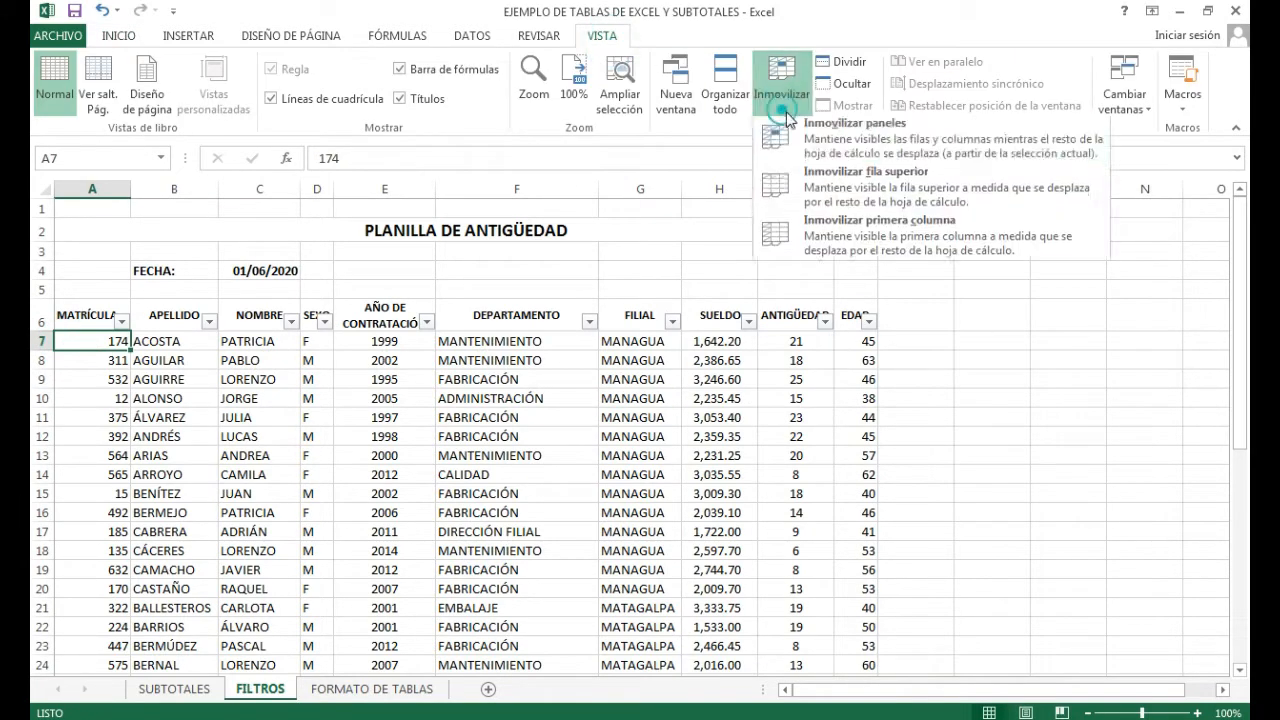
{"action": "left_click", "coordinate": [800, 128]}
{"action": "scroll", "coordinate": [706, 388], "scroll_direction": "down", "scroll_amount": 7}
{"action": "scroll", "coordinate": [706, 388], "scroll_direction": "up", "scroll_amount": 7}
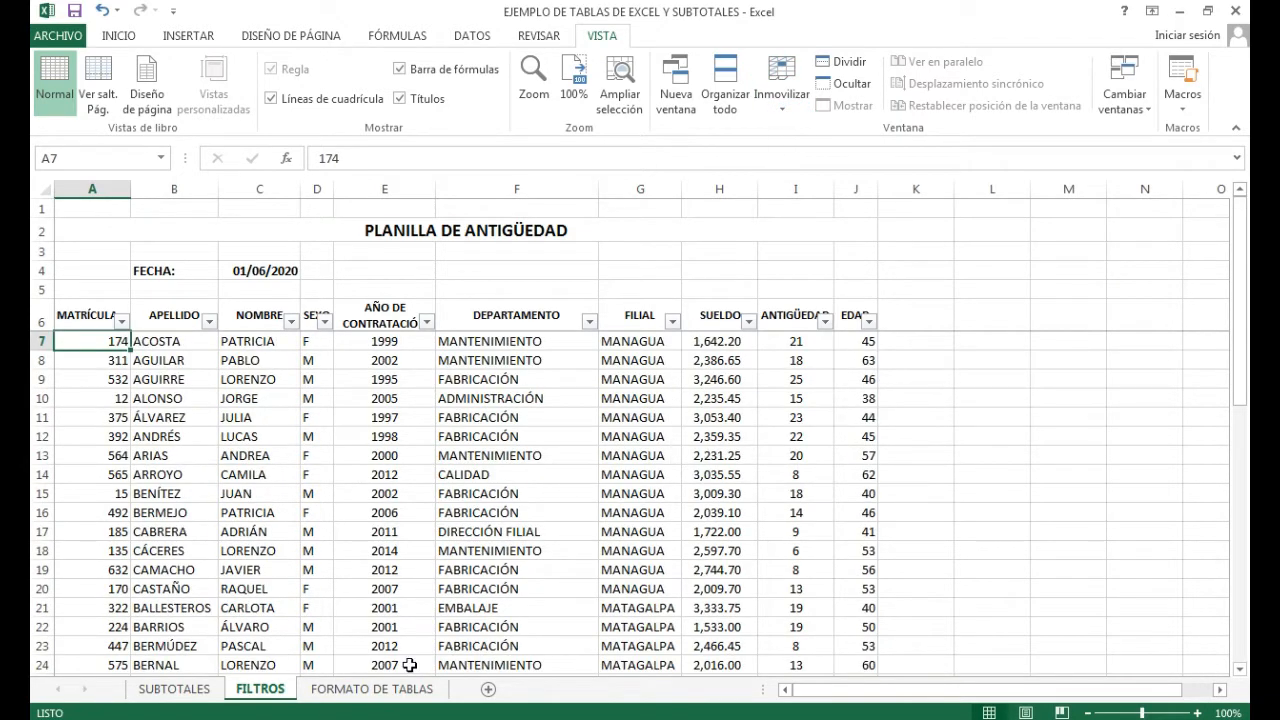
Return to the FORMATO DE TABLAS sheet and compare the design options available for cells inside and outside the table.
{"action": "left_click", "coordinate": [372, 689]}
{"action": "left_click", "coordinate": [590, 436]}
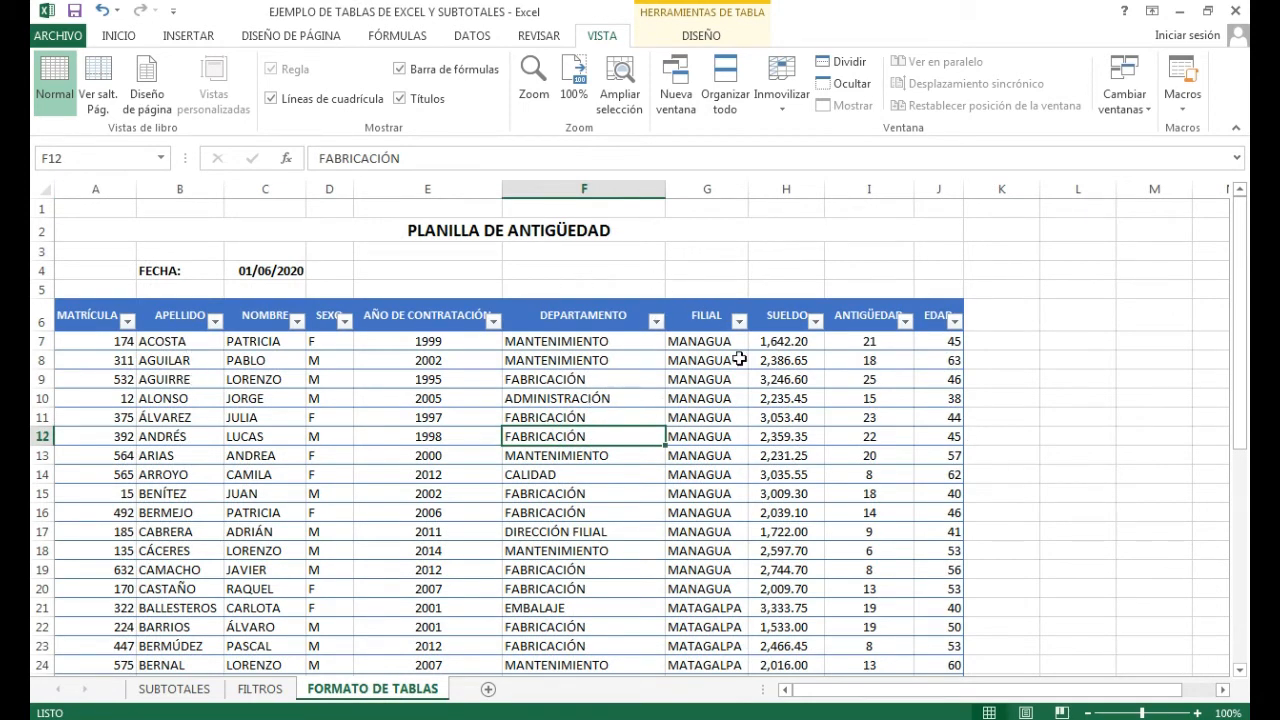
{"action": "left_click", "coordinate": [703, 40]}
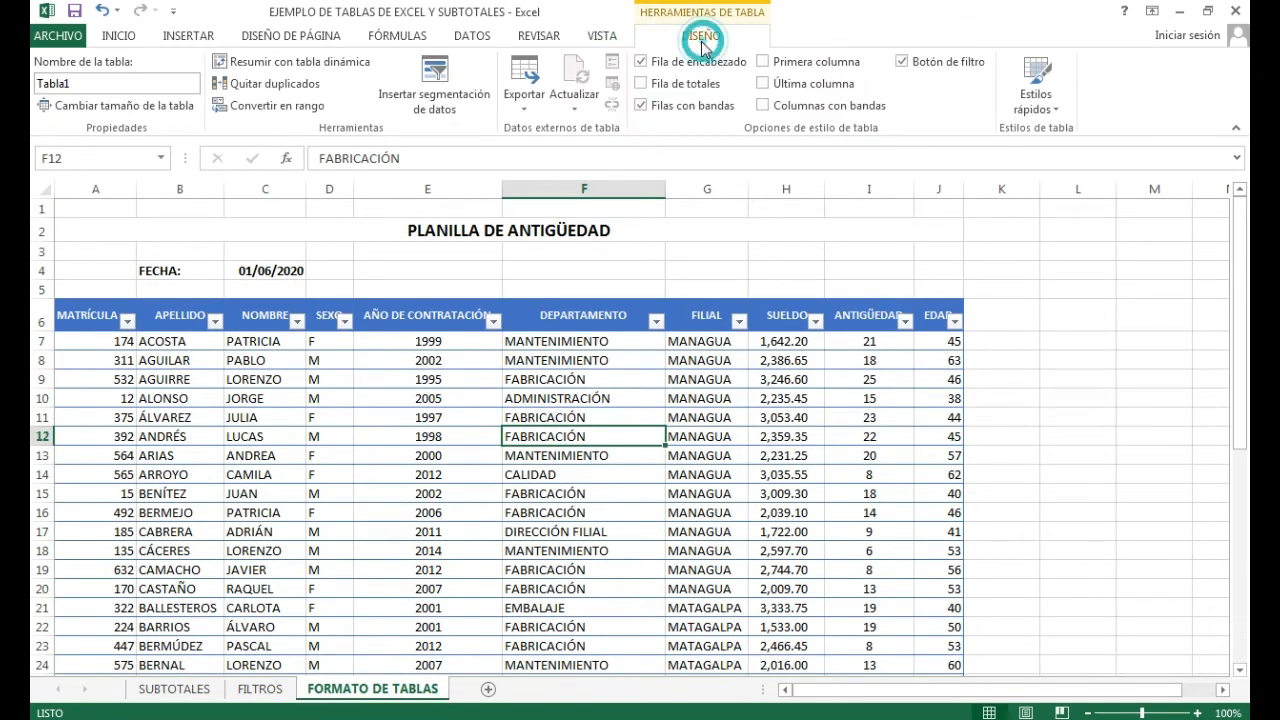
{"action": "left_click", "coordinate": [743, 251]}
{"action": "left_click", "coordinate": [730, 412]}
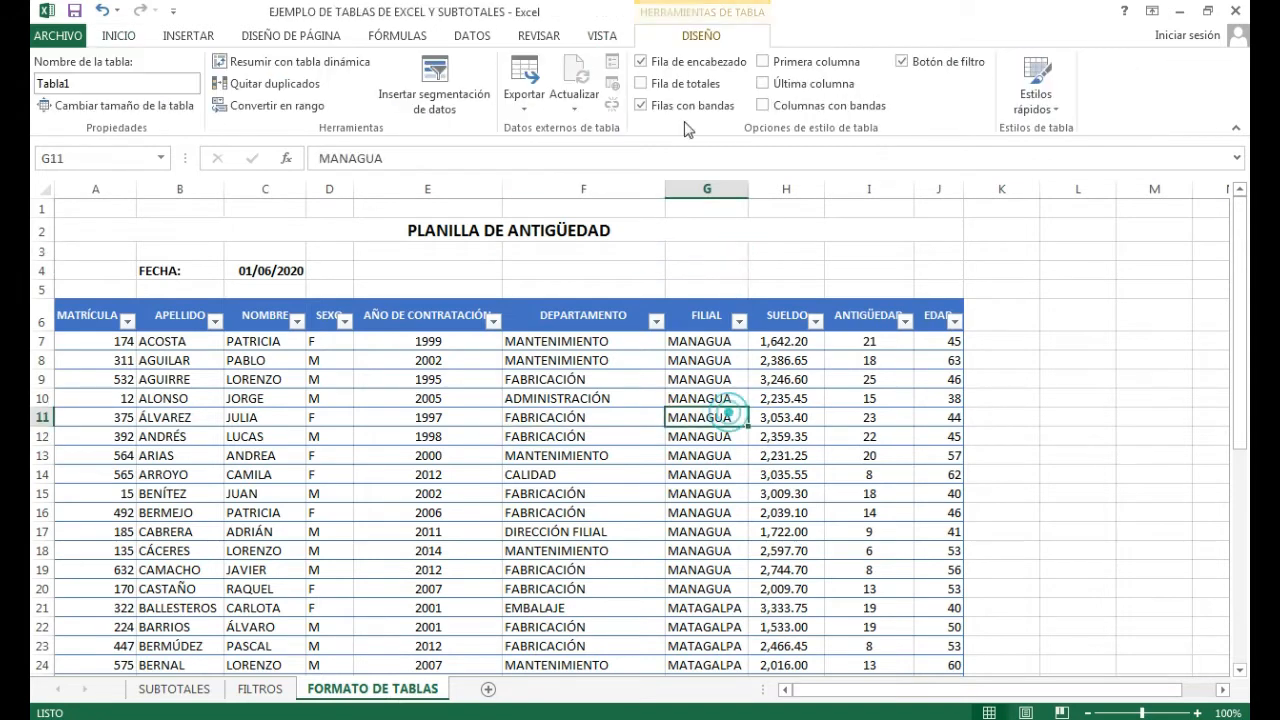
{"action": "left_click", "coordinate": [716, 254]}
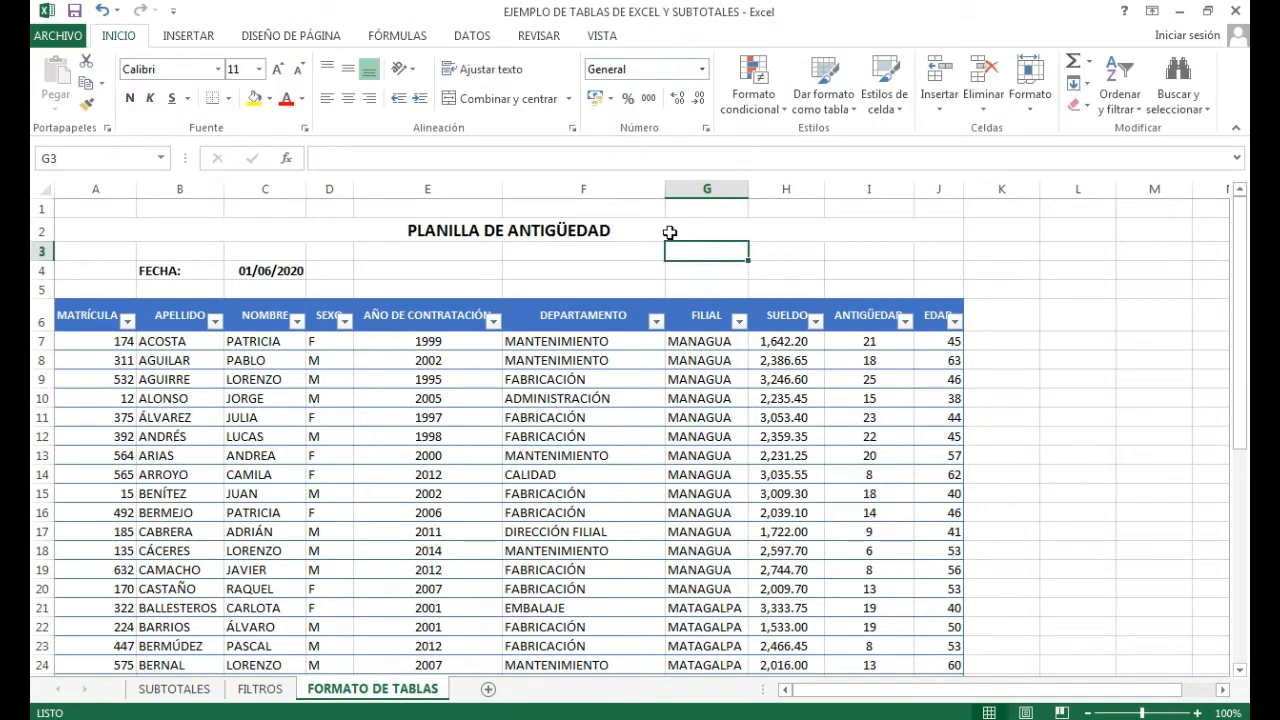
{"action": "left_click", "coordinate": [691, 361]}
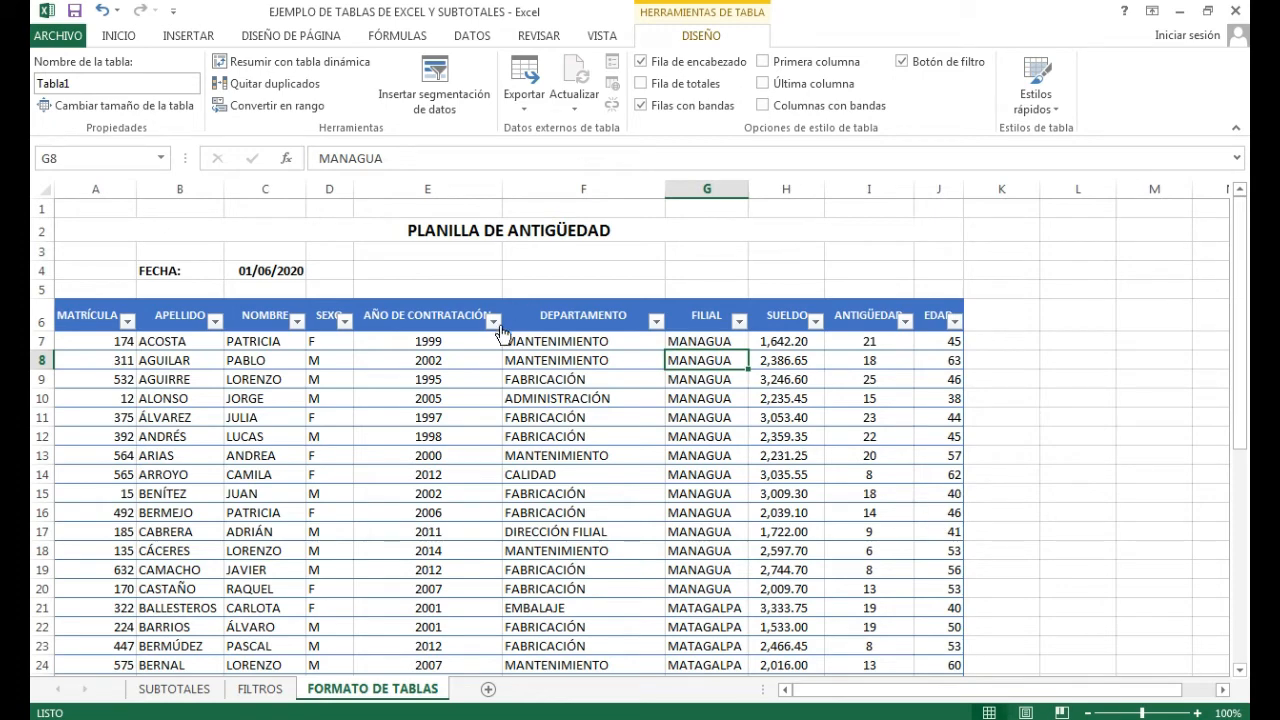
Compare the column headings further down the table with the active cell inside it and outside it.
{"action": "scroll", "coordinate": [629, 403], "scroll_direction": "down", "scroll_amount": 3}
{"action": "scroll", "coordinate": [629, 403], "scroll_direction": "down", "scroll_amount": 6}
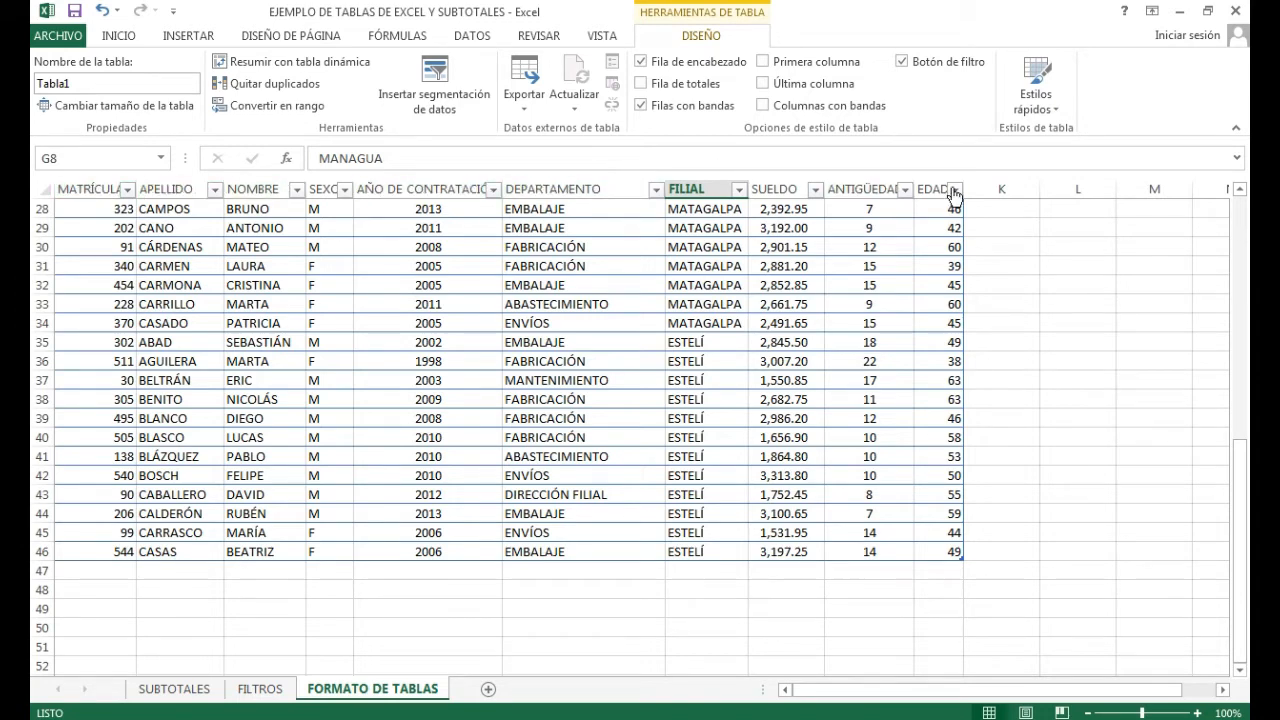
{"action": "scroll", "coordinate": [650, 430], "scroll_direction": "down", "scroll_amount": 4}
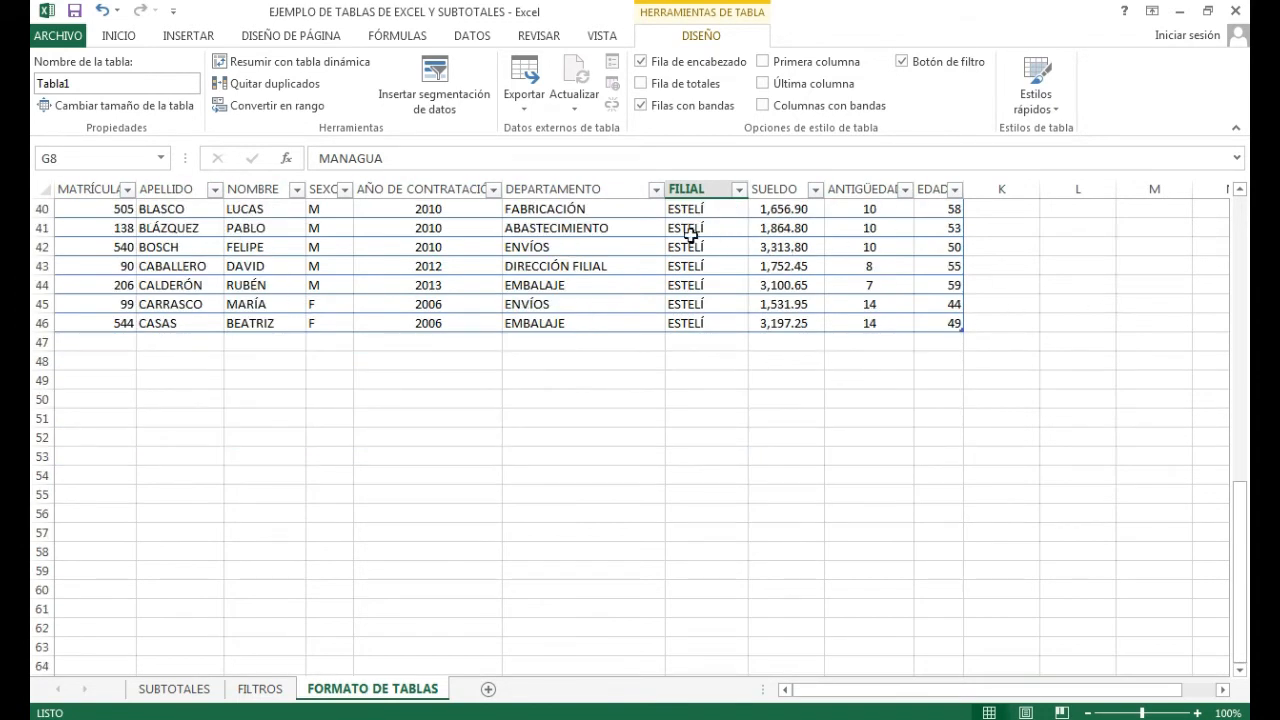
{"action": "left_click", "coordinate": [1037, 278]}
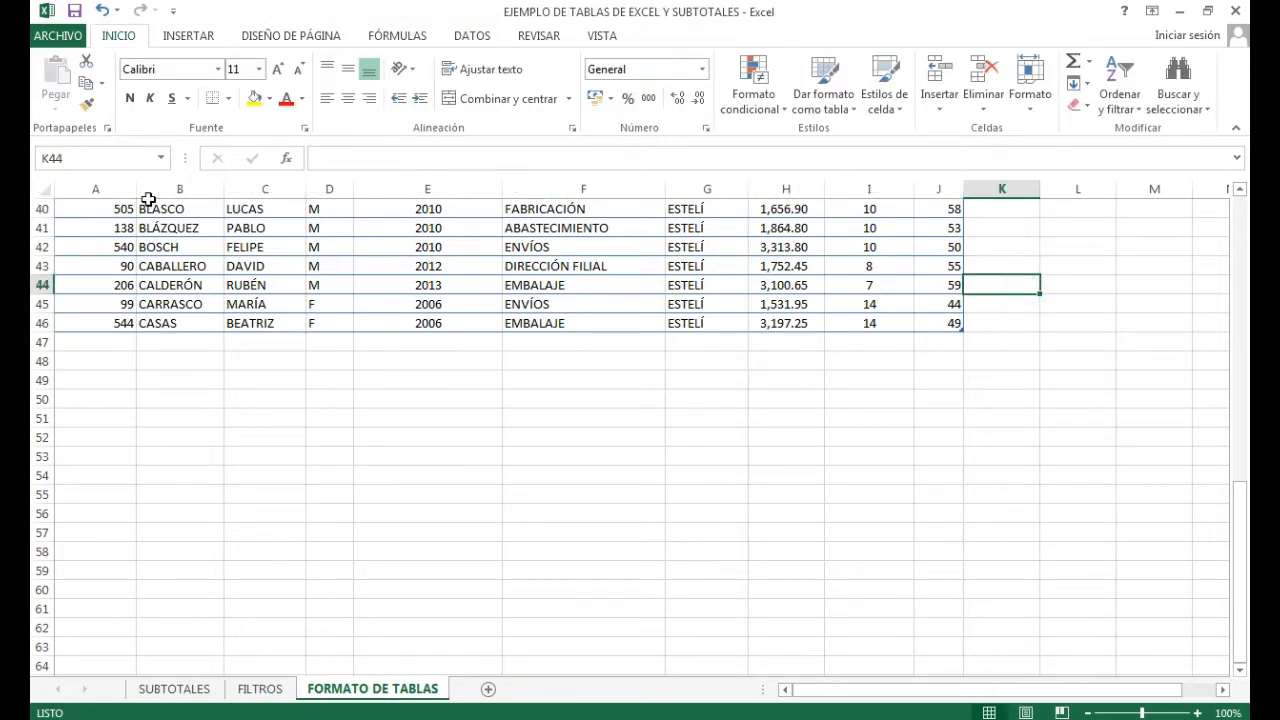
{"action": "scroll", "coordinate": [451, 295], "scroll_direction": "up", "scroll_amount": 9}
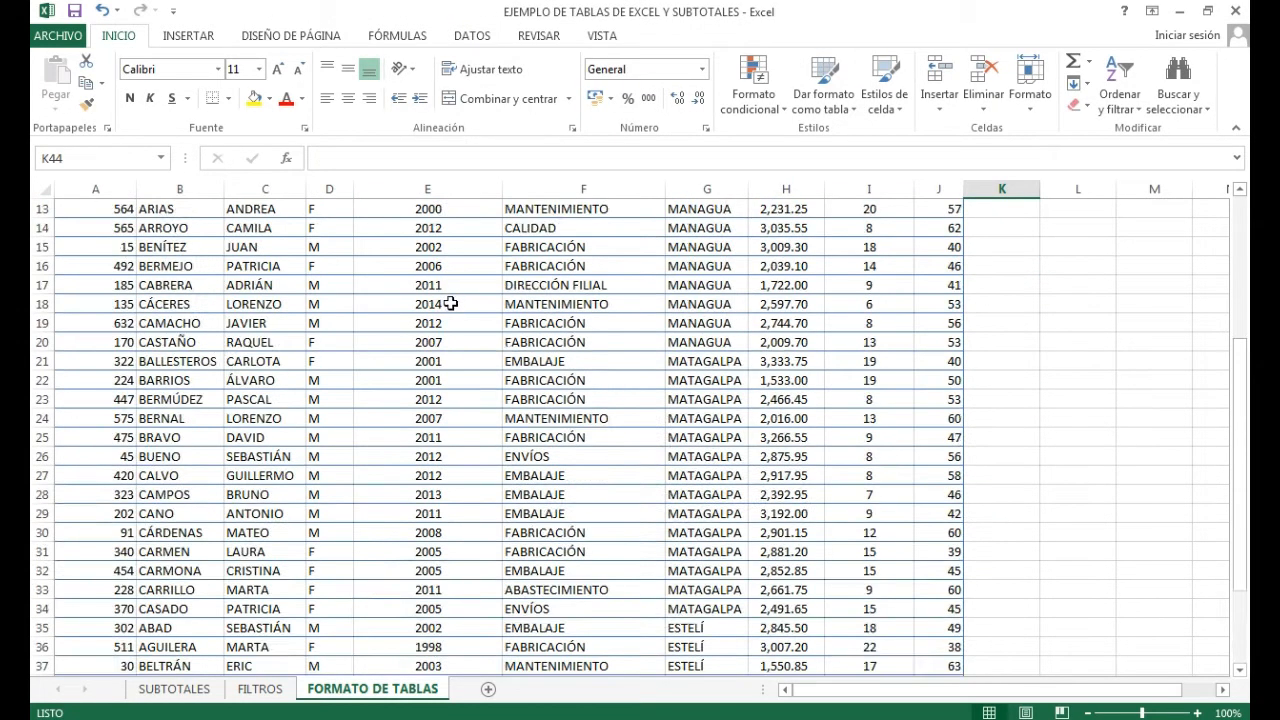
{"action": "left_click", "coordinate": [694, 348]}
{"action": "scroll", "coordinate": [623, 397], "scroll_direction": "up", "scroll_amount": 4}
{"action": "scroll", "coordinate": [623, 397], "scroll_direction": "down", "scroll_amount": 7}
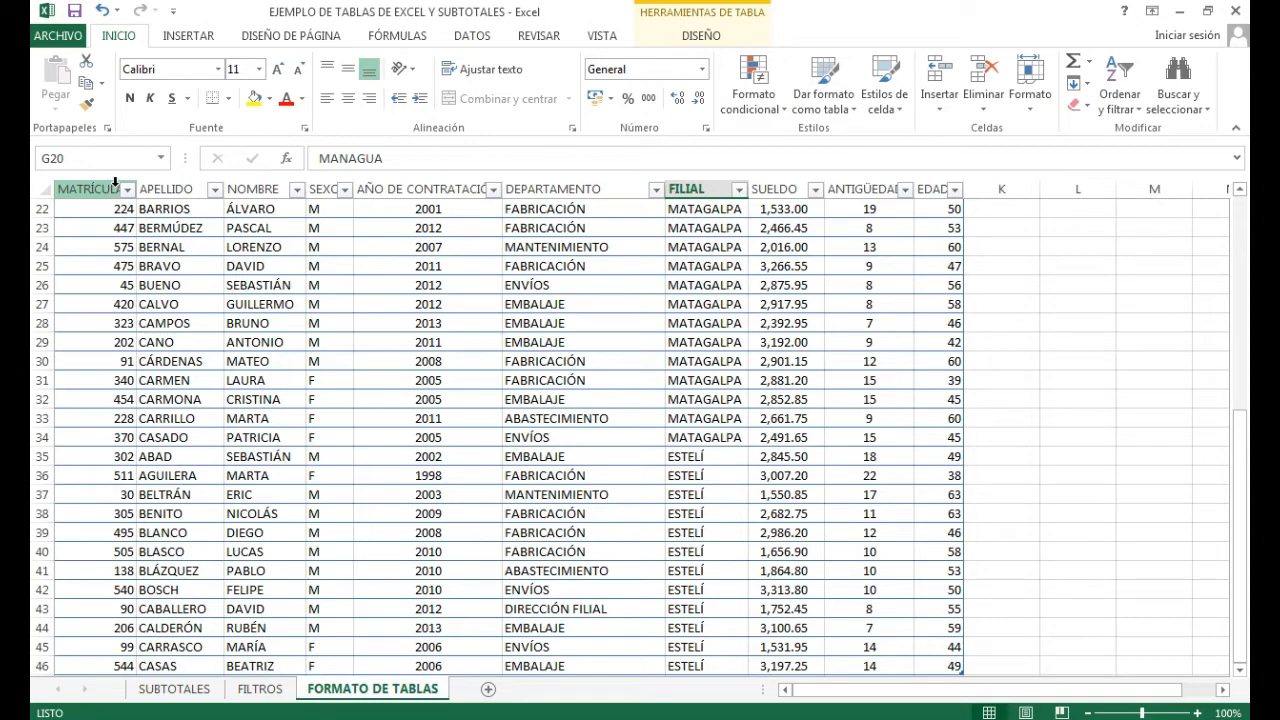
{"action": "scroll", "coordinate": [797, 437], "scroll_direction": "up", "scroll_amount": 7}
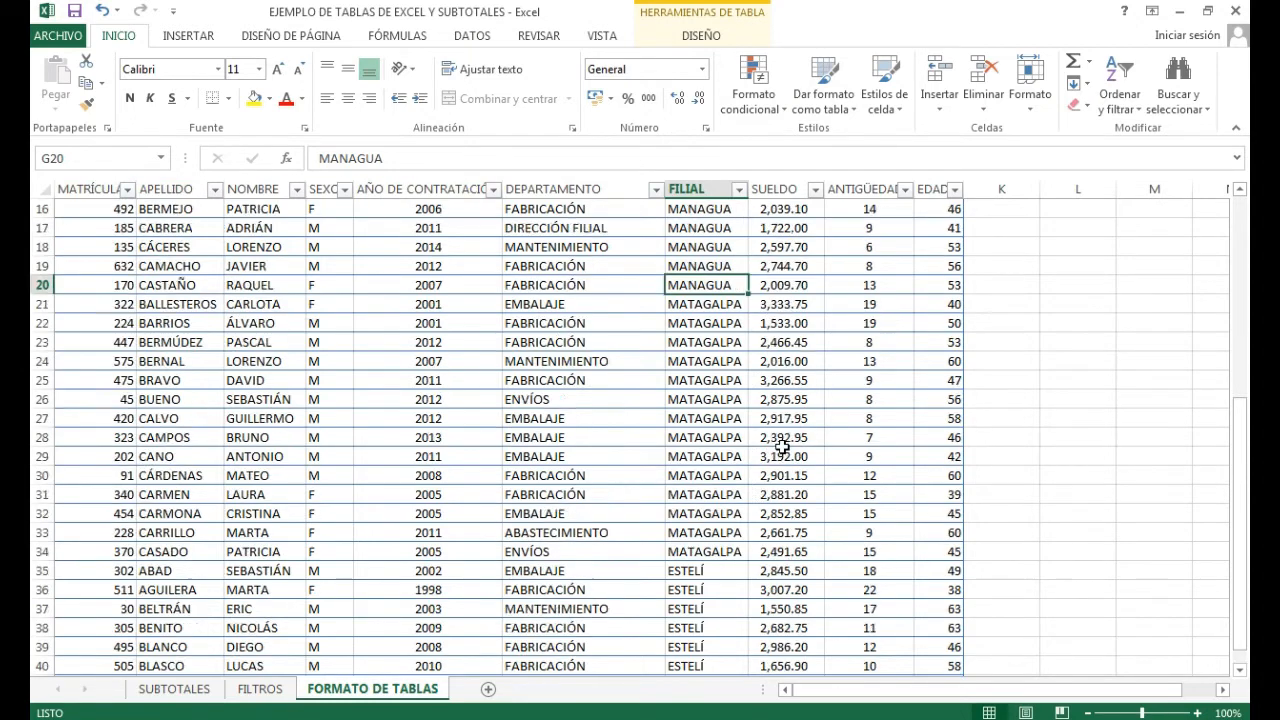
{"action": "left_click", "coordinate": [547, 394]}
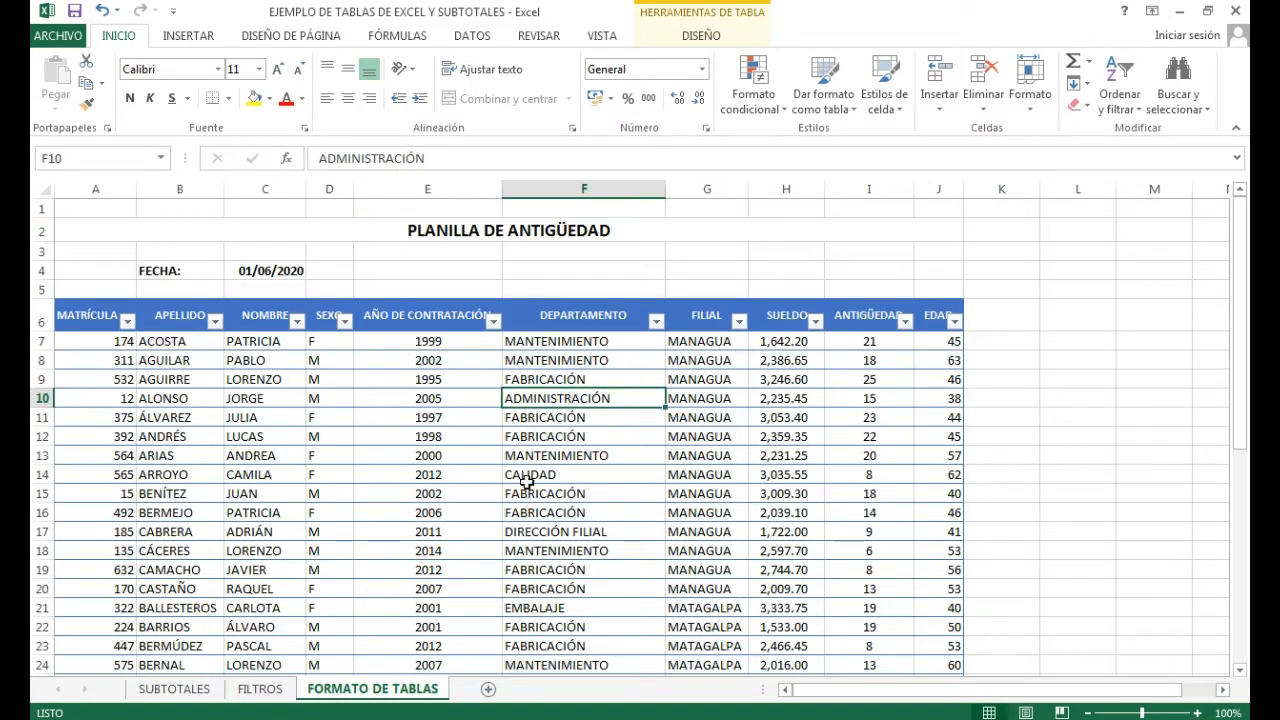
Add a totals row to the table and select its cell in the ANTIGÜEDAD column.
{"action": "left_click", "coordinate": [690, 36]}
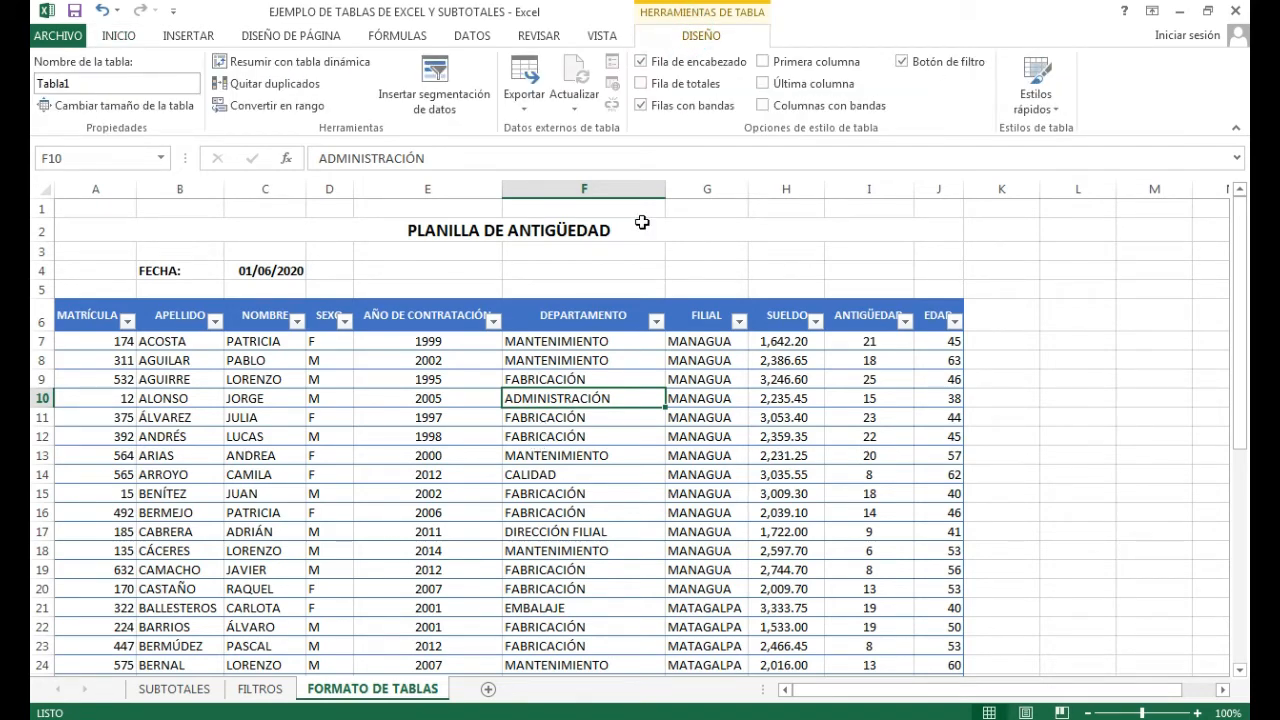
{"action": "left_click", "coordinate": [641, 83]}
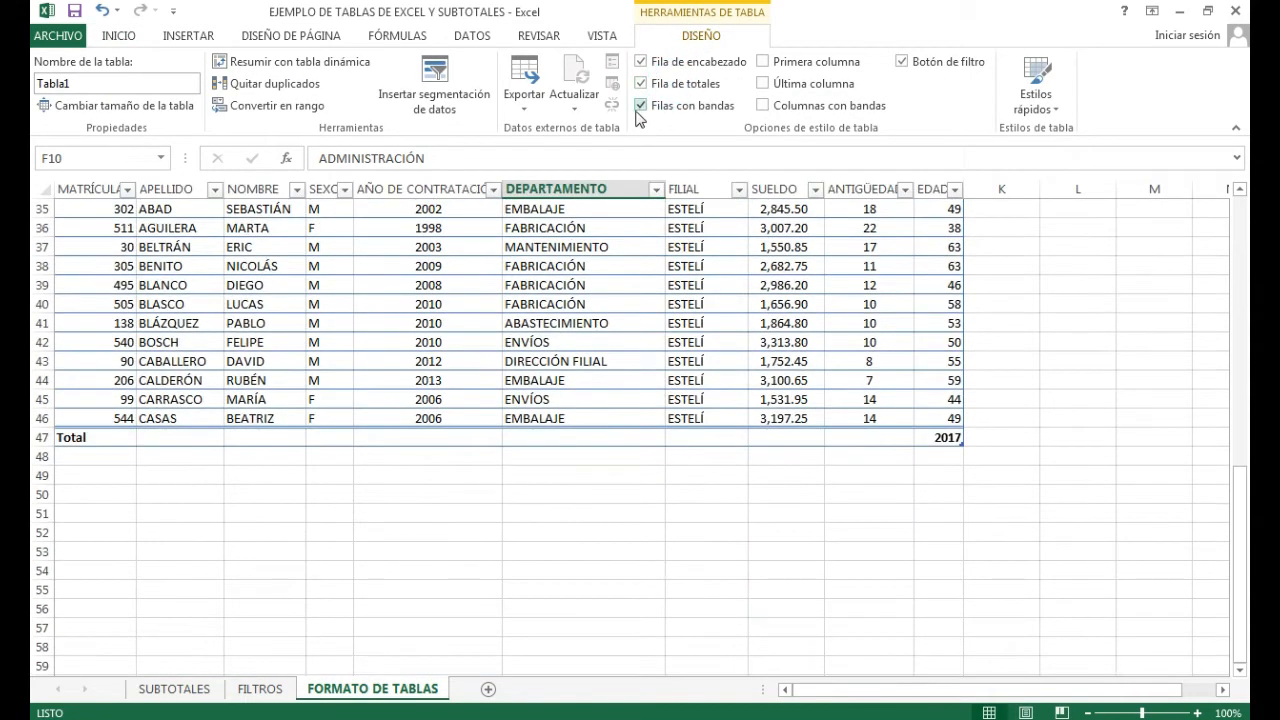
{"action": "left_click", "coordinate": [836, 357]}
{"action": "left_click", "coordinate": [686, 300]}
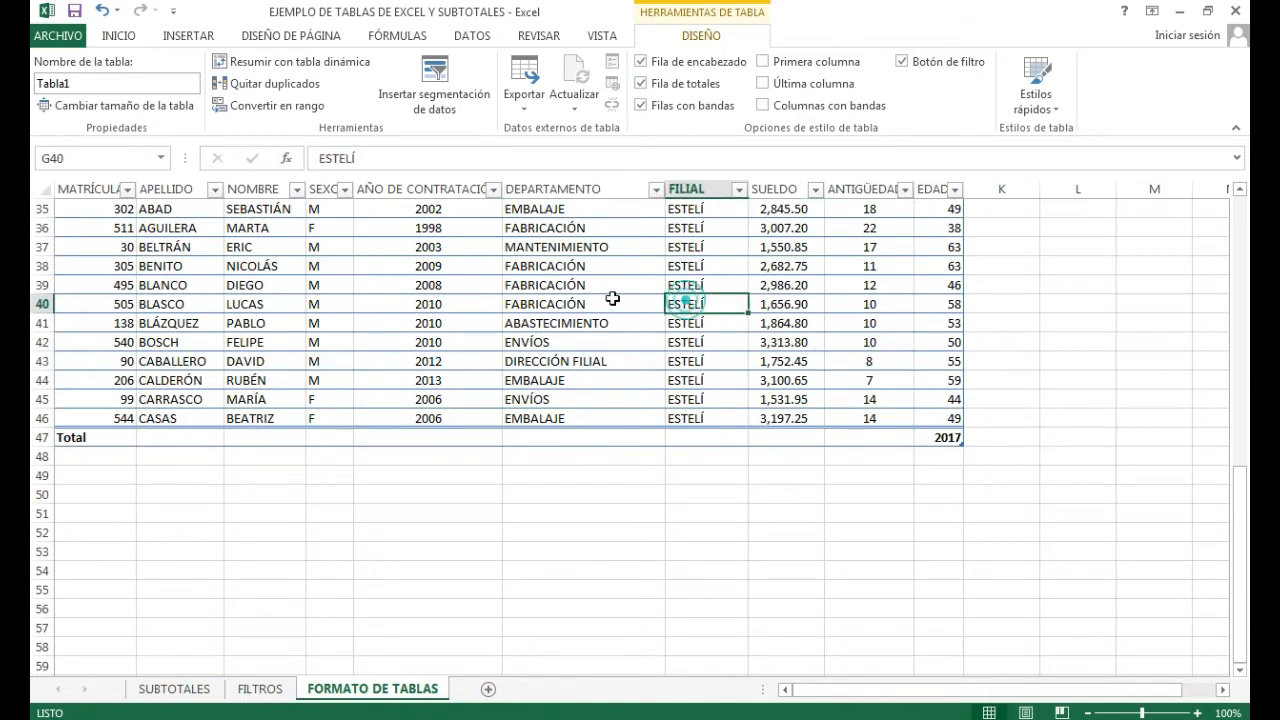
{"action": "left_click", "coordinate": [705, 286]}
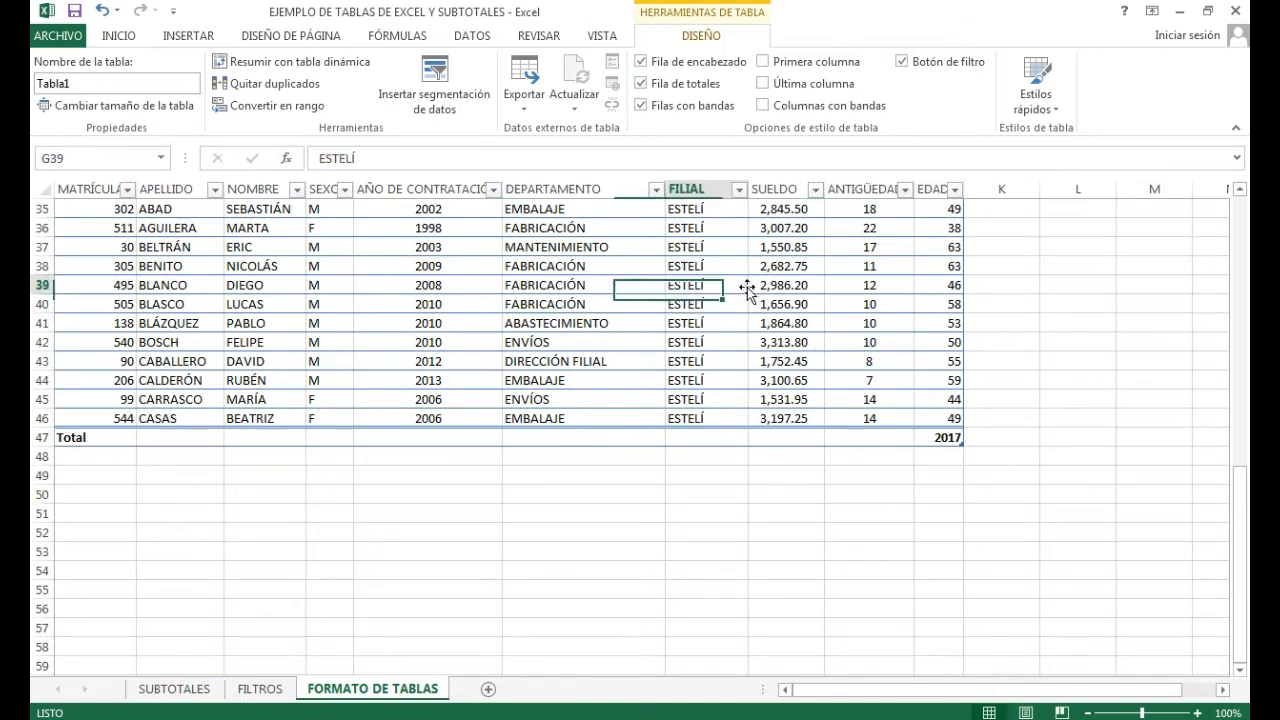
{"action": "left_click", "coordinate": [845, 438]}
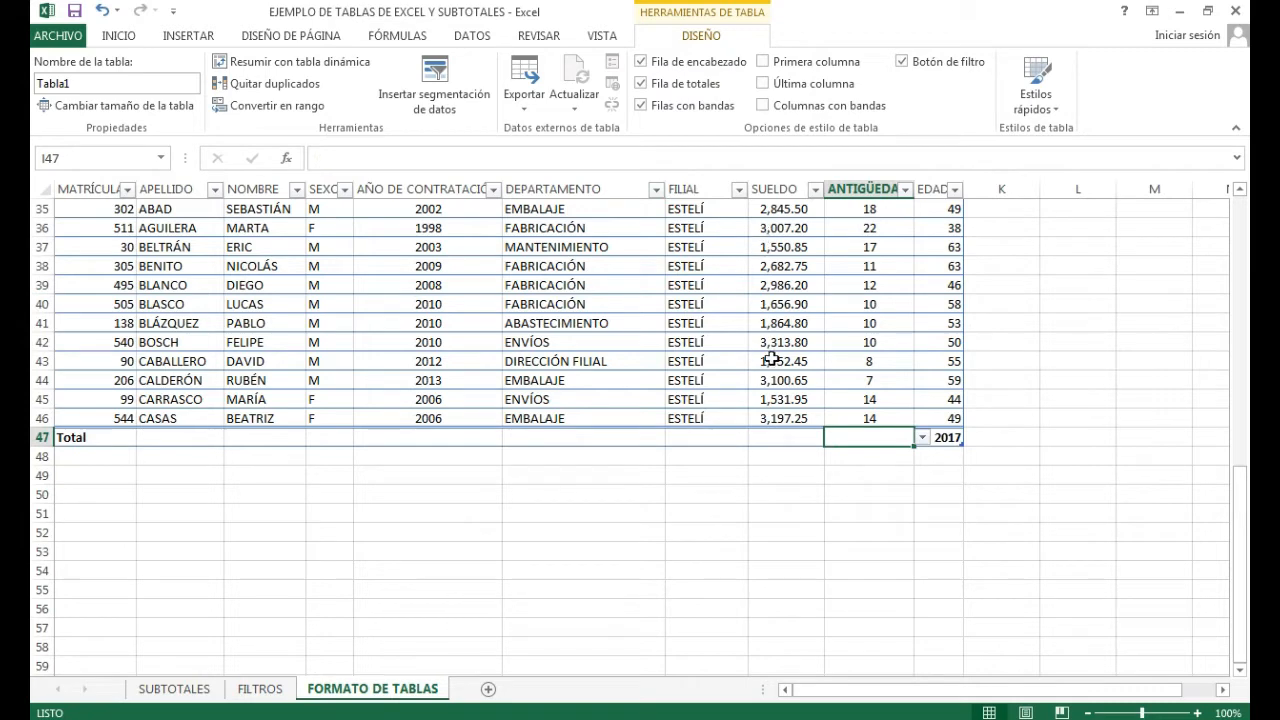
Set the totals row to show Promedio for the EDAD column and Máx. for the ANTIGÜEDAD column.
{"action": "left_click", "coordinate": [857, 230]}
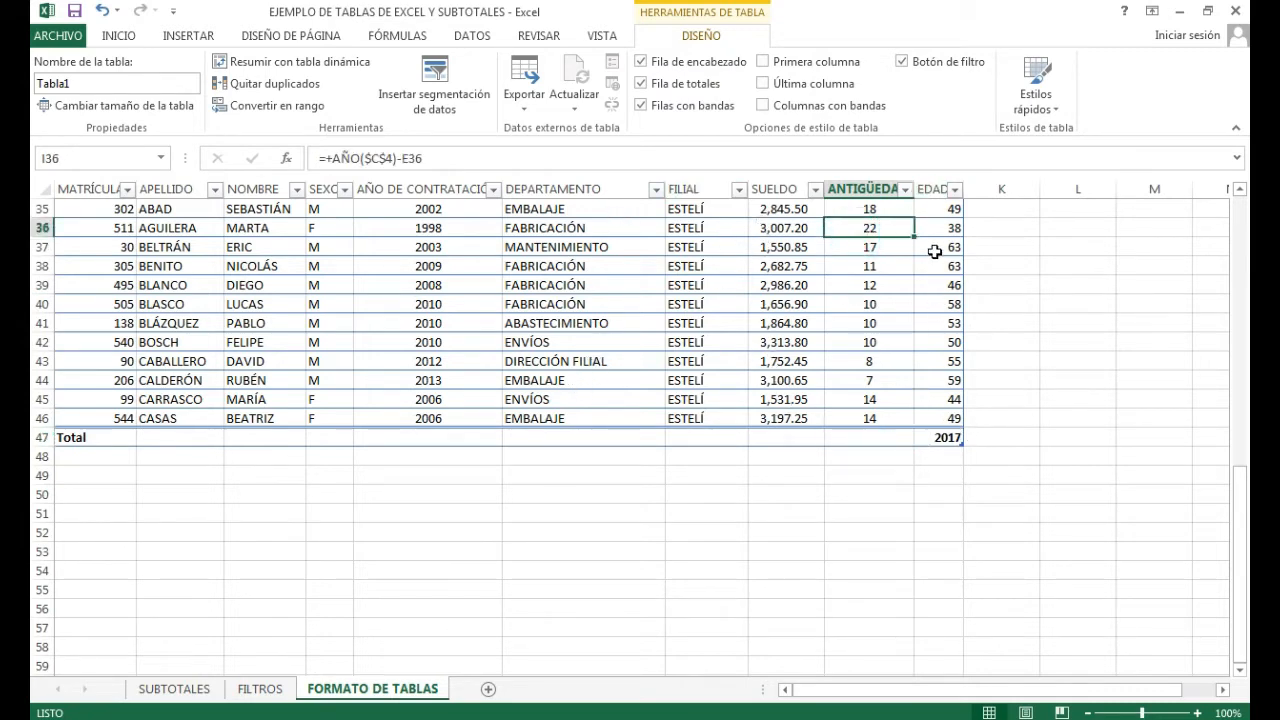
{"action": "left_click", "coordinate": [945, 438]}
{"action": "left_click", "coordinate": [972, 438]}
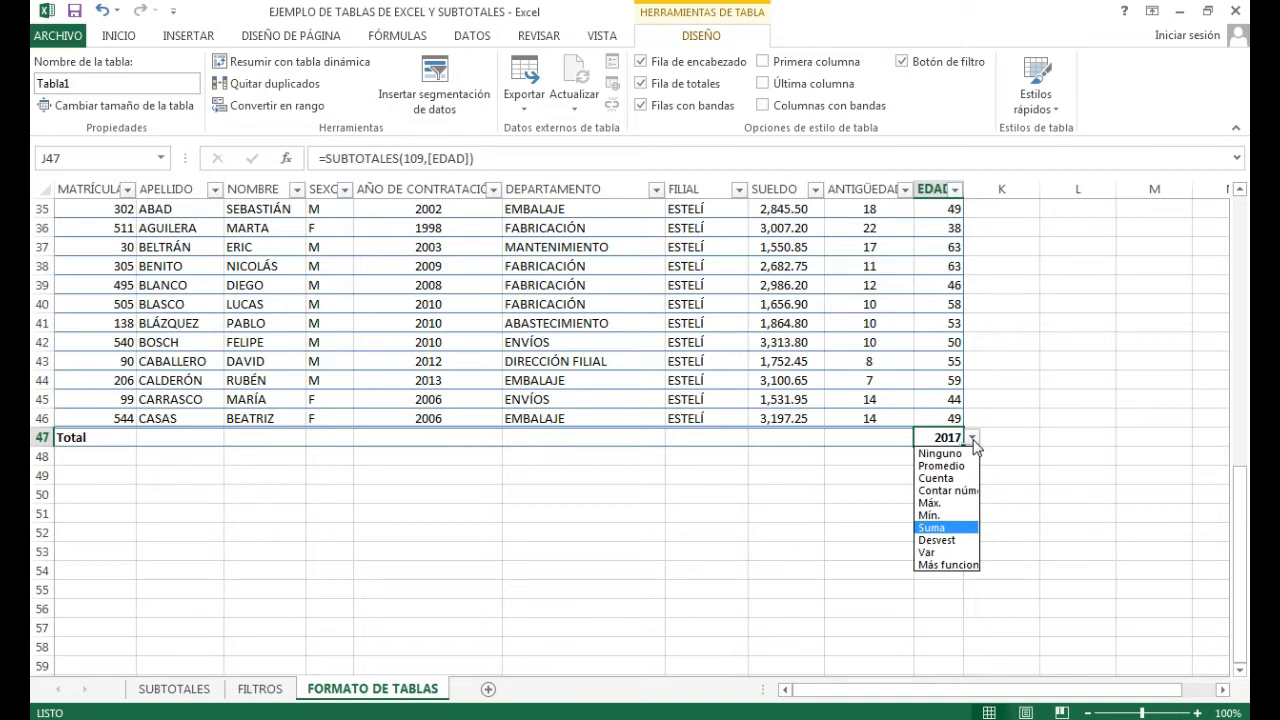
{"action": "left_click", "coordinate": [942, 467]}
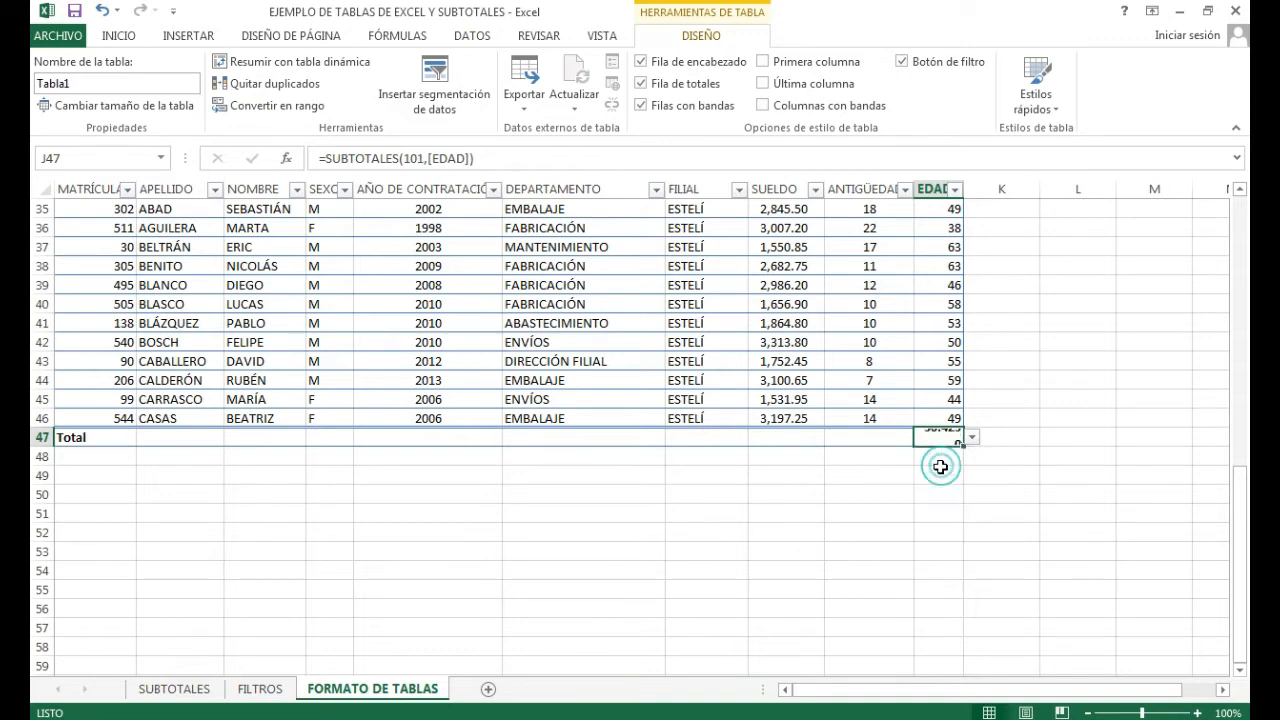
{"action": "left_click", "coordinate": [872, 431]}
{"action": "left_click", "coordinate": [922, 438]}
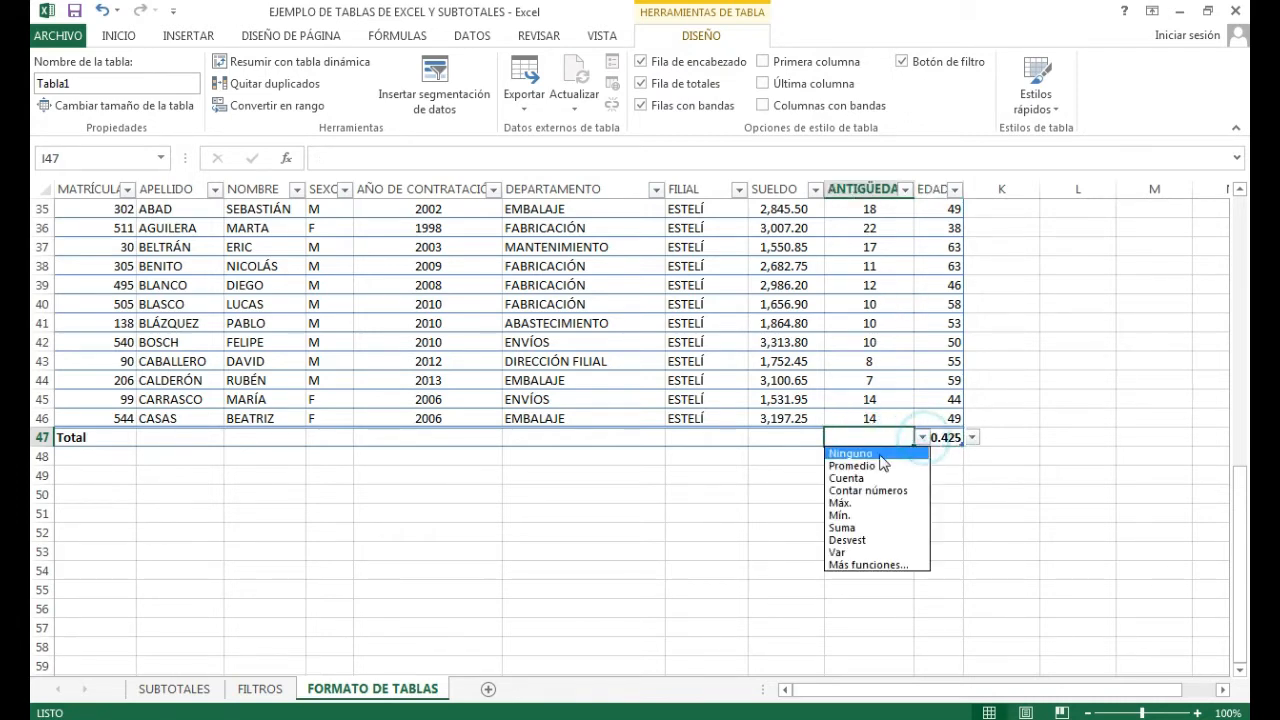
{"action": "left_click", "coordinate": [852, 504]}
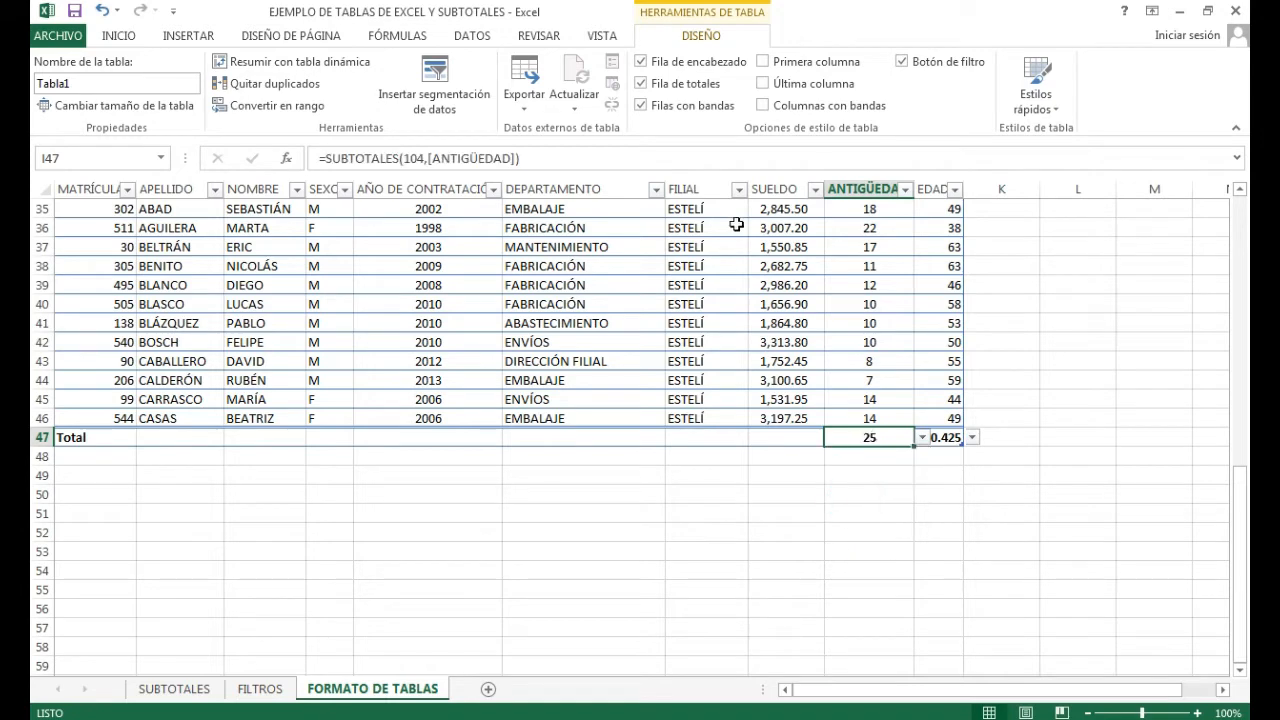
Set the SUELDO cell of the totals row to Suma and autofit the column width.
{"action": "left_click", "coordinate": [790, 434]}
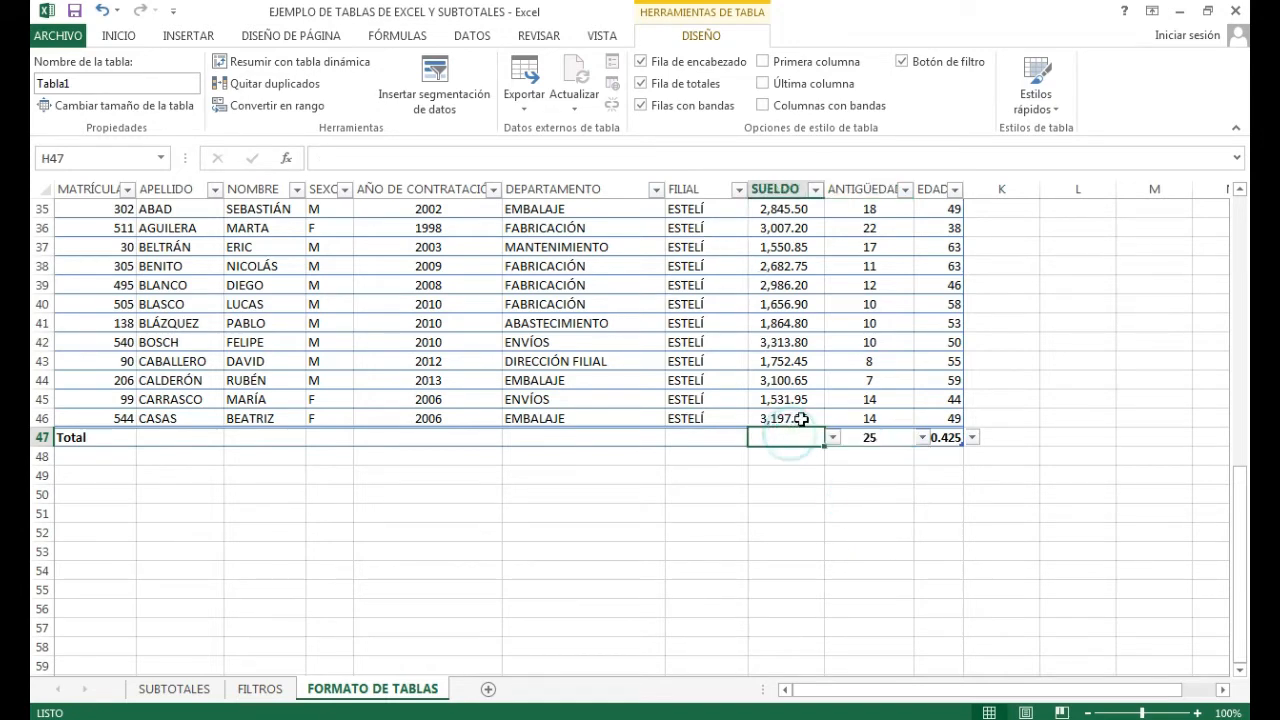
{"action": "left_click", "coordinate": [832, 437]}
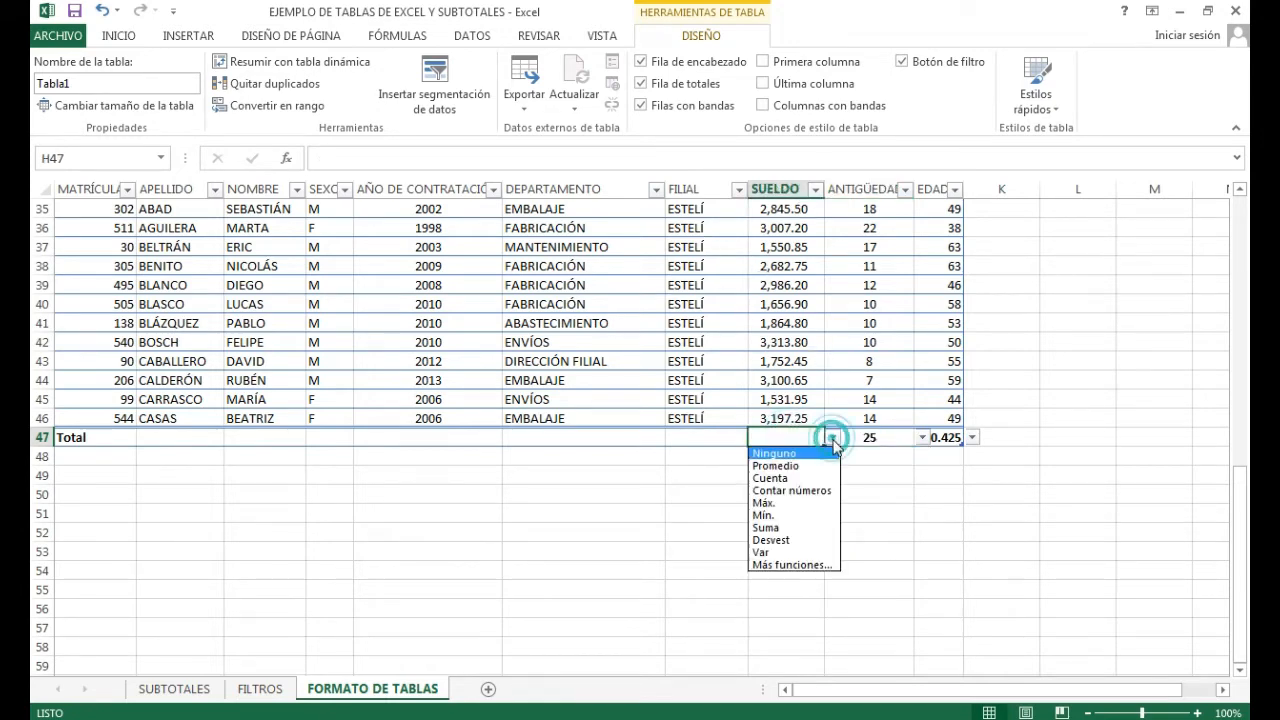
{"action": "left_click", "coordinate": [778, 527]}
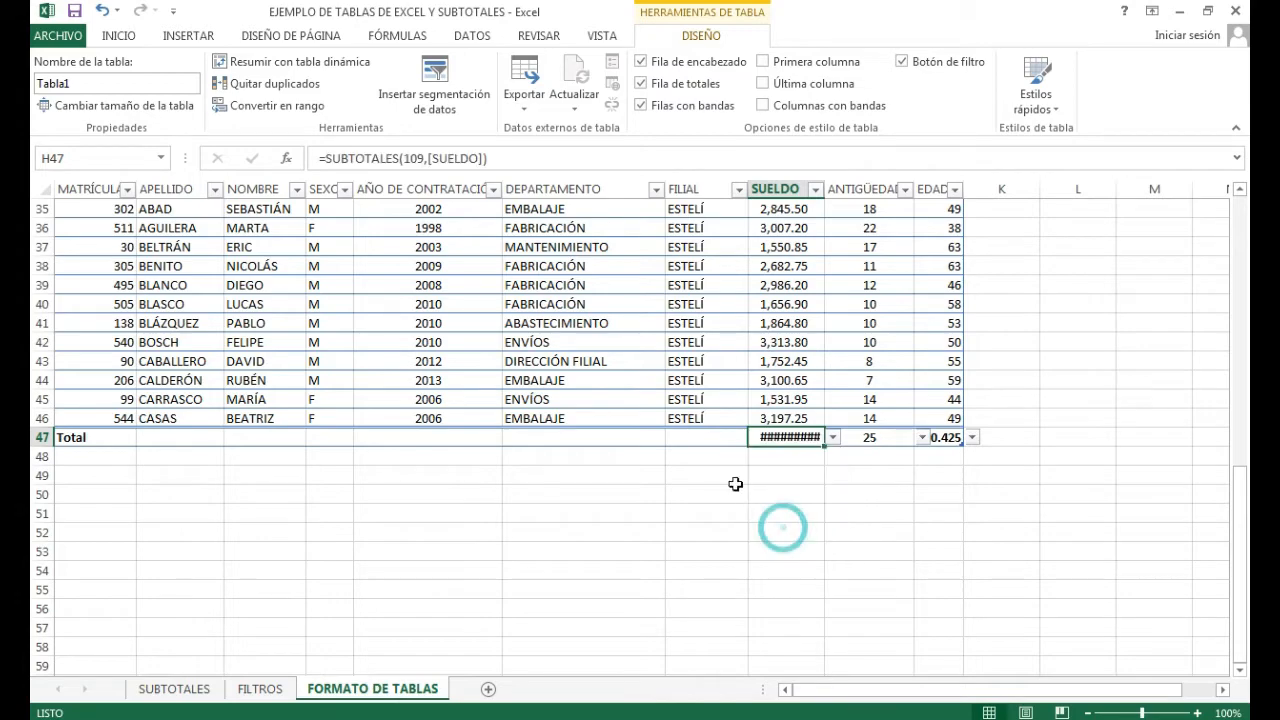
{"action": "double_click", "coordinate": [830, 184]}
Review the table from its headings down to the SUELDO and ANTIGÜEDAD cells of the totals row.
{"action": "left_click", "coordinate": [598, 380]}
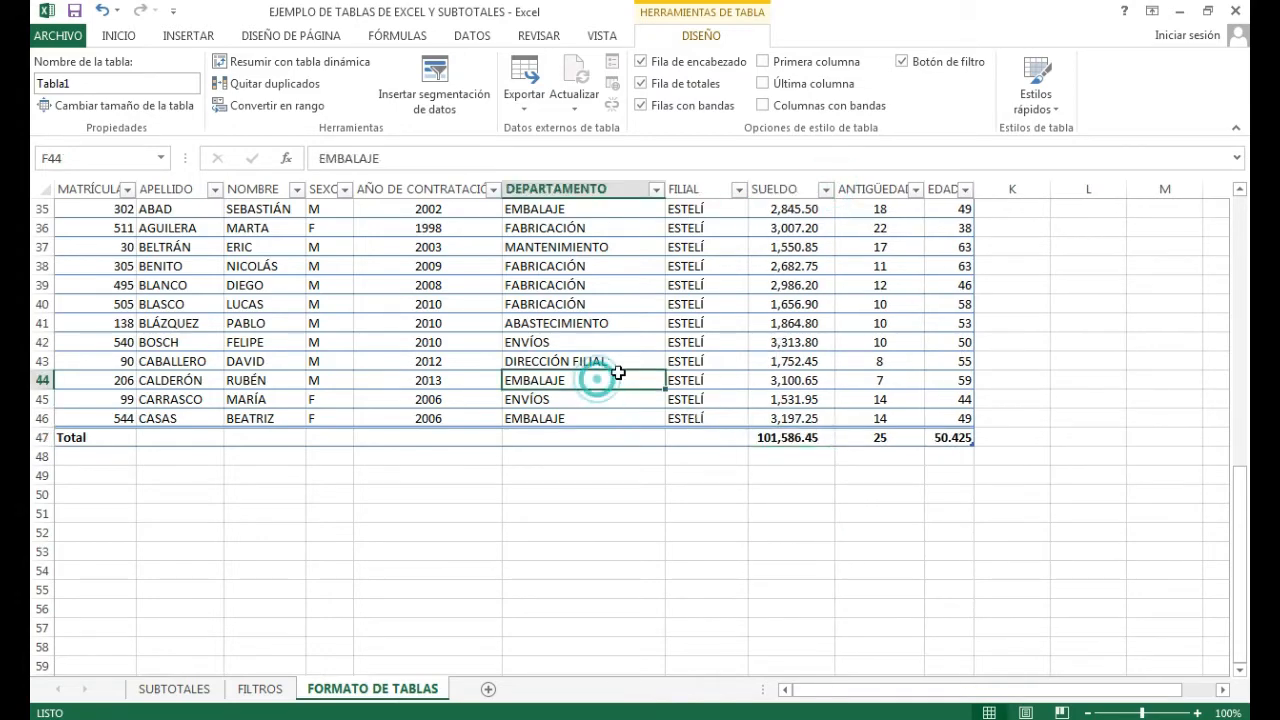
{"action": "scroll", "coordinate": [624, 350], "scroll_direction": "up", "scroll_amount": 4}
{"action": "scroll", "coordinate": [624, 350], "scroll_direction": "up", "scroll_amount": 7}
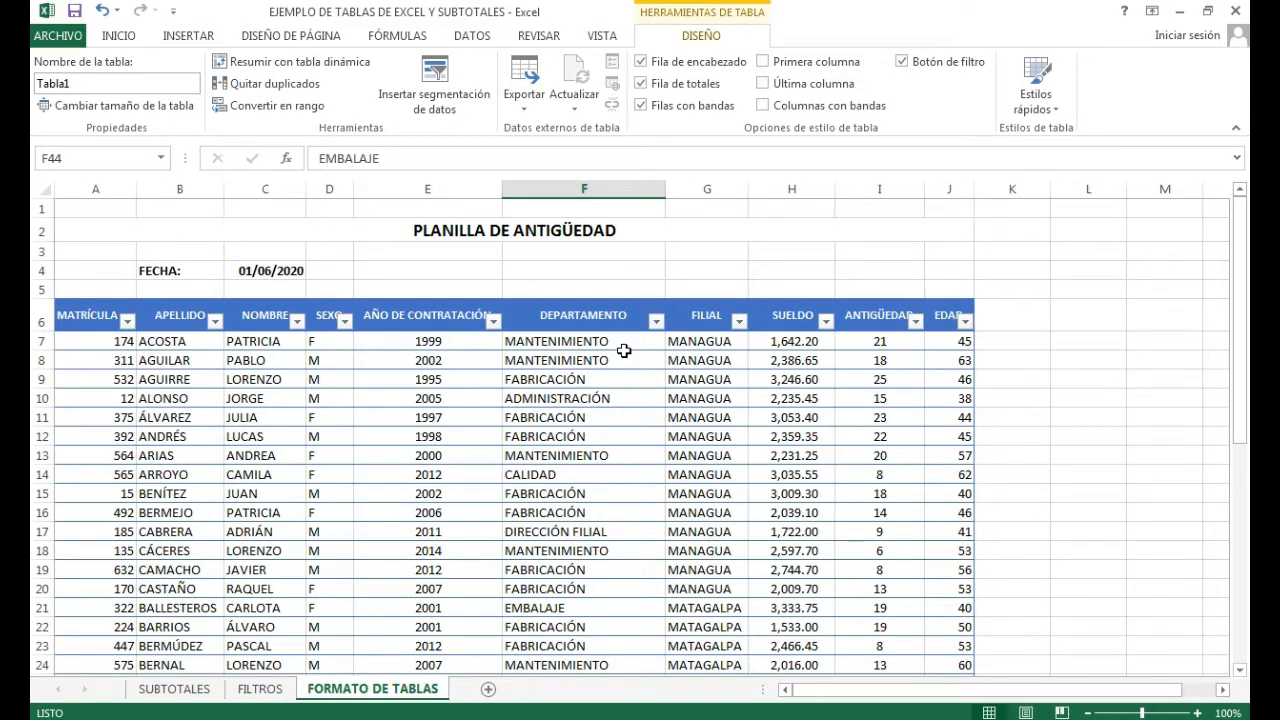
{"action": "scroll", "coordinate": [614, 390], "scroll_direction": "down", "scroll_amount": 12}
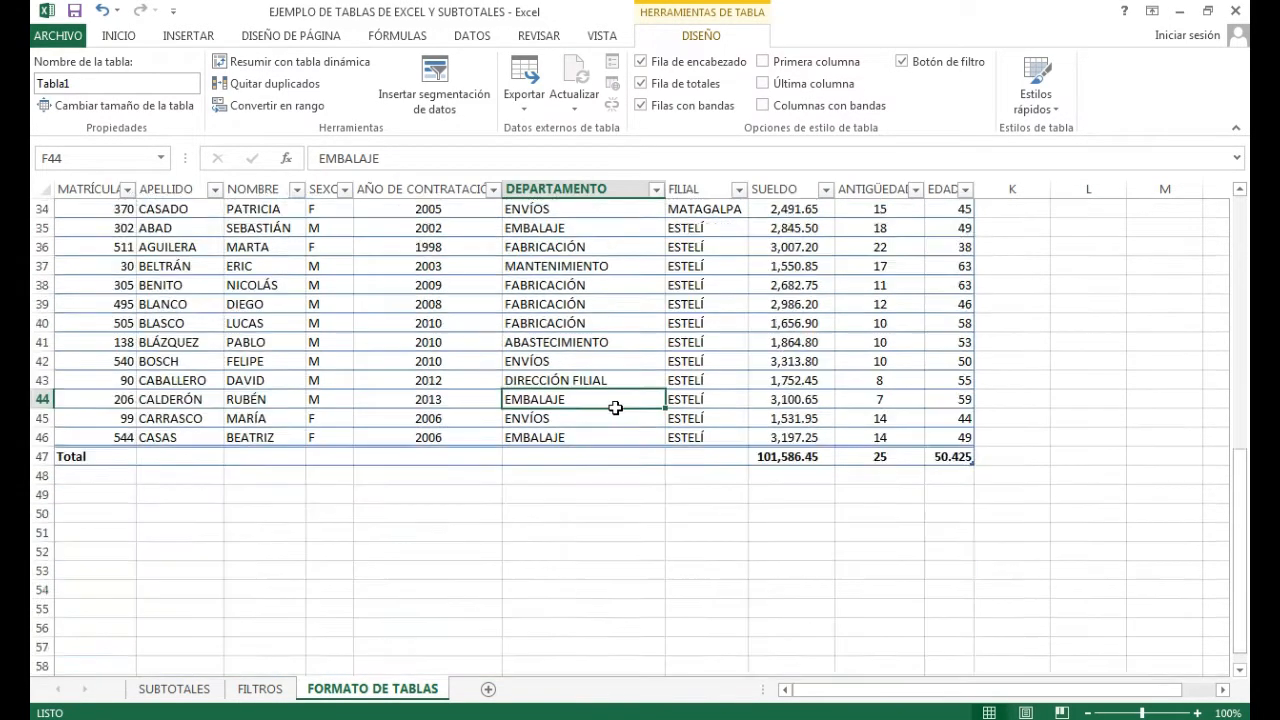
{"action": "left_click", "coordinate": [805, 398]}
{"action": "left_click", "coordinate": [850, 398]}
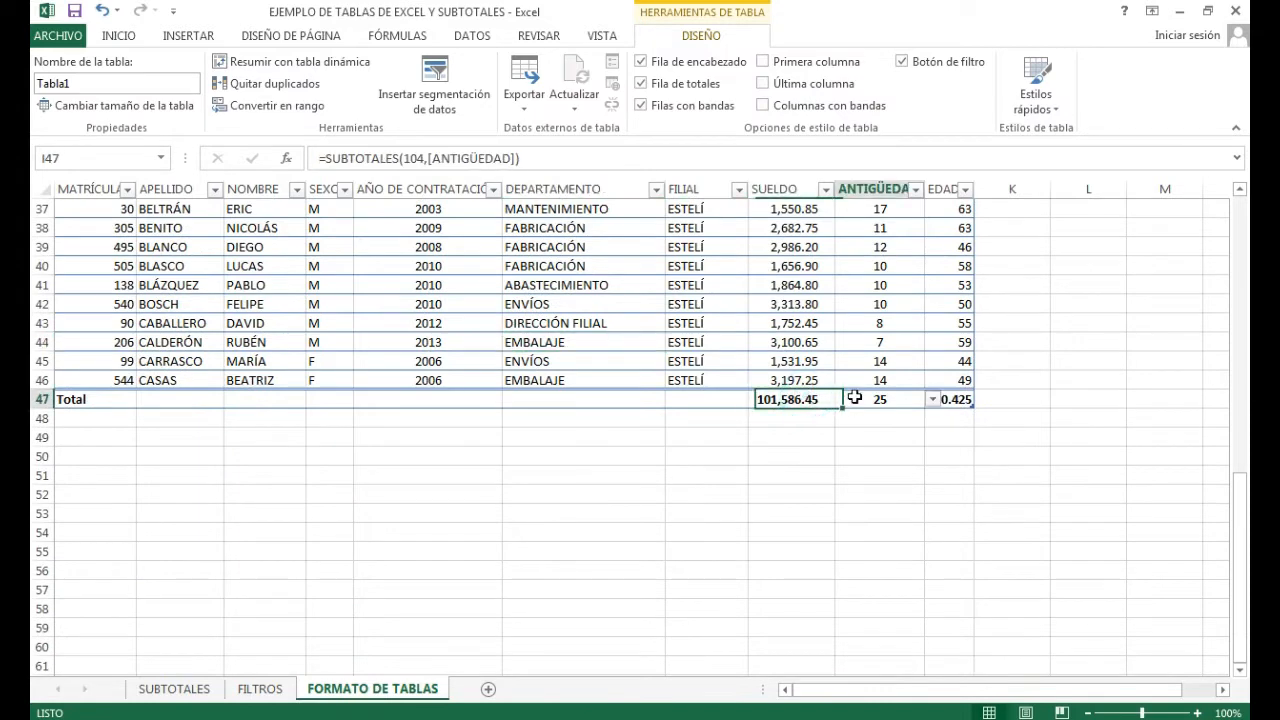
{"action": "left_click", "coordinate": [752, 362]}
{"action": "left_click", "coordinate": [656, 342]}
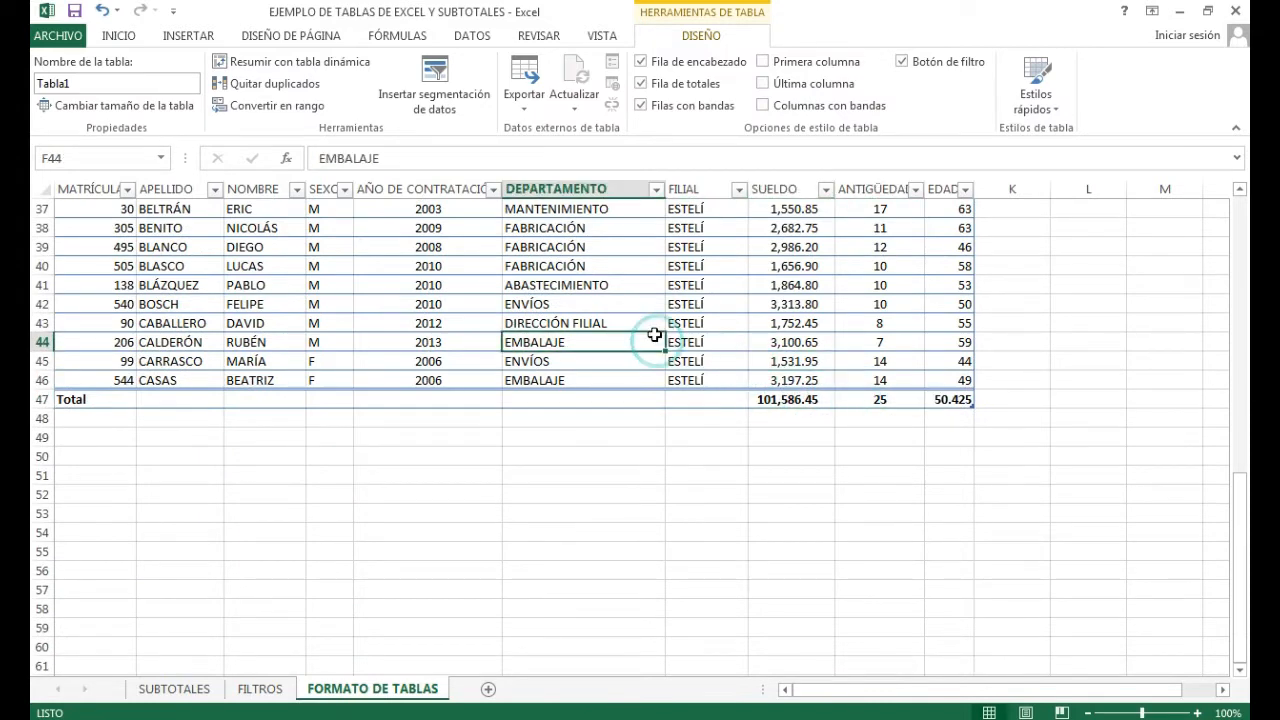
Filter the DEPARTAMENTO column to show only ADMINISTRACIÓN, CALIDAD and FABRICACIÓN.
{"action": "left_click", "coordinate": [657, 190]}
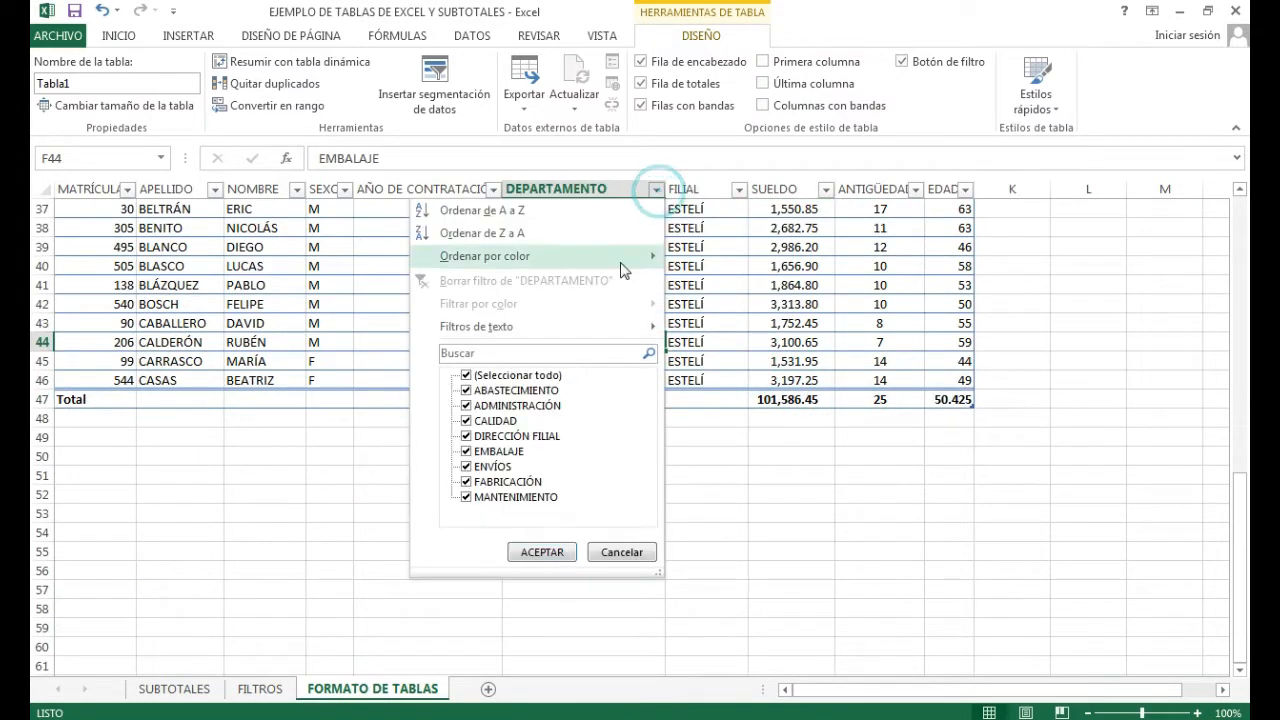
{"action": "left_click", "coordinate": [466, 376]}
{"action": "left_click", "coordinate": [466, 405]}
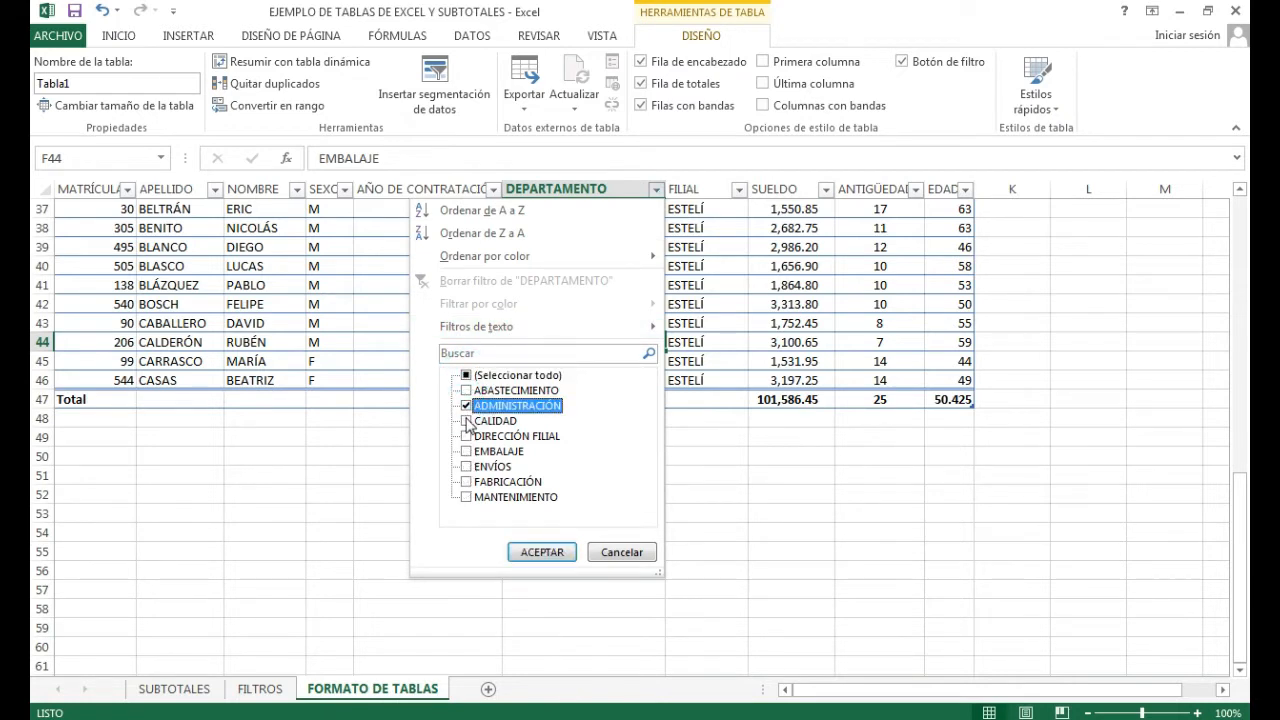
{"action": "left_click", "coordinate": [466, 421]}
{"action": "left_click", "coordinate": [466, 482]}
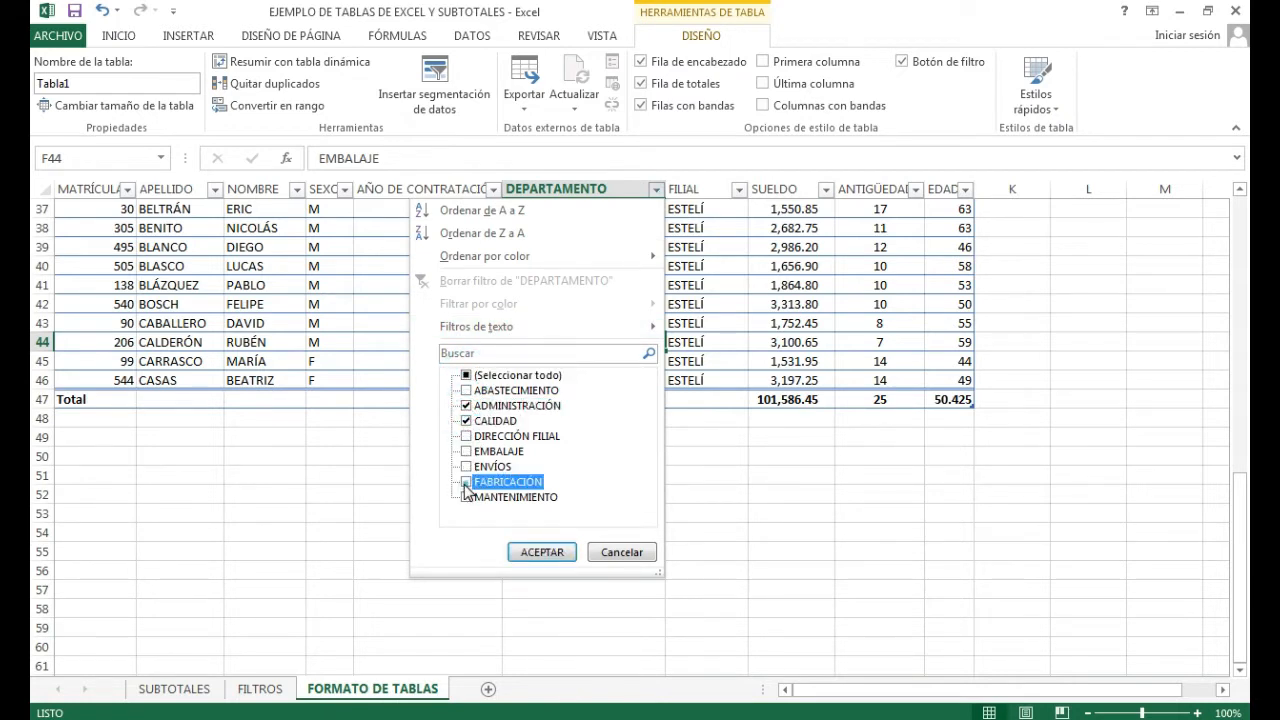
{"action": "left_click", "coordinate": [542, 553]}
Examine the SUELDO, ANTIGÜEDAD and EDAD results in the totals row of the filtered table.
{"action": "scroll", "coordinate": [685, 320], "scroll_direction": "up", "scroll_amount": 10}
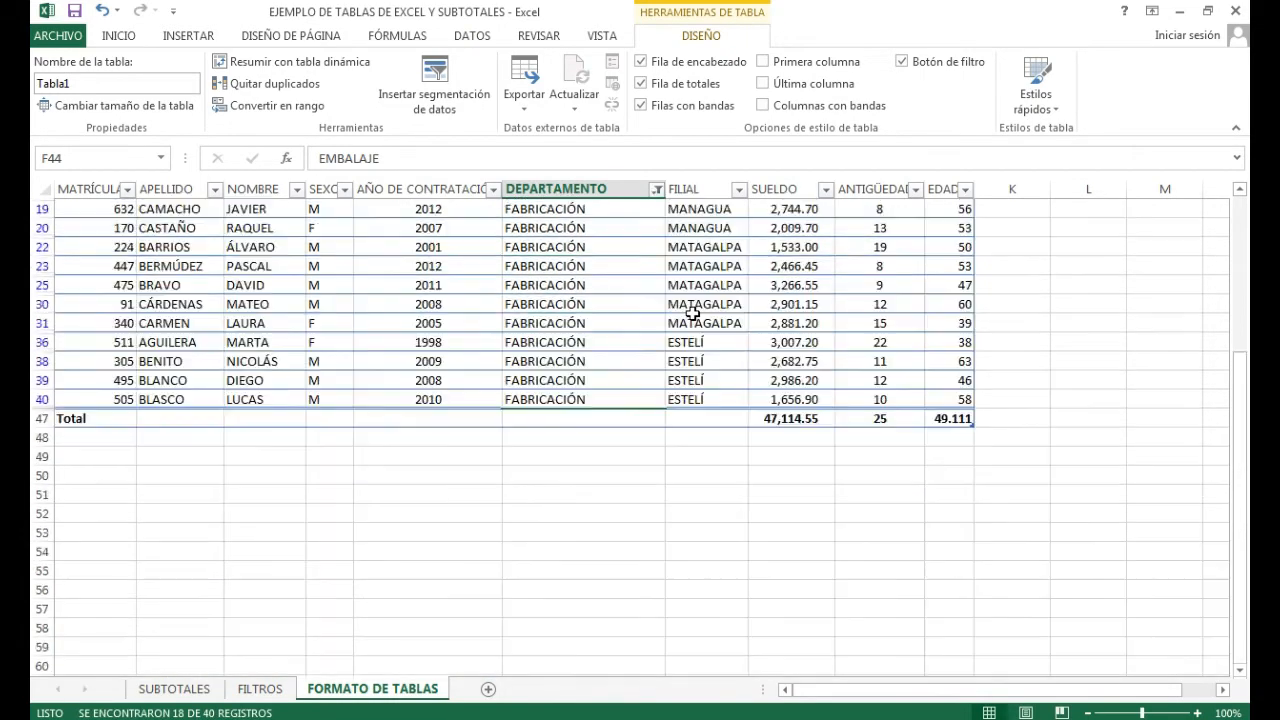
{"action": "scroll", "coordinate": [690, 315], "scroll_direction": "down", "scroll_amount": 2}
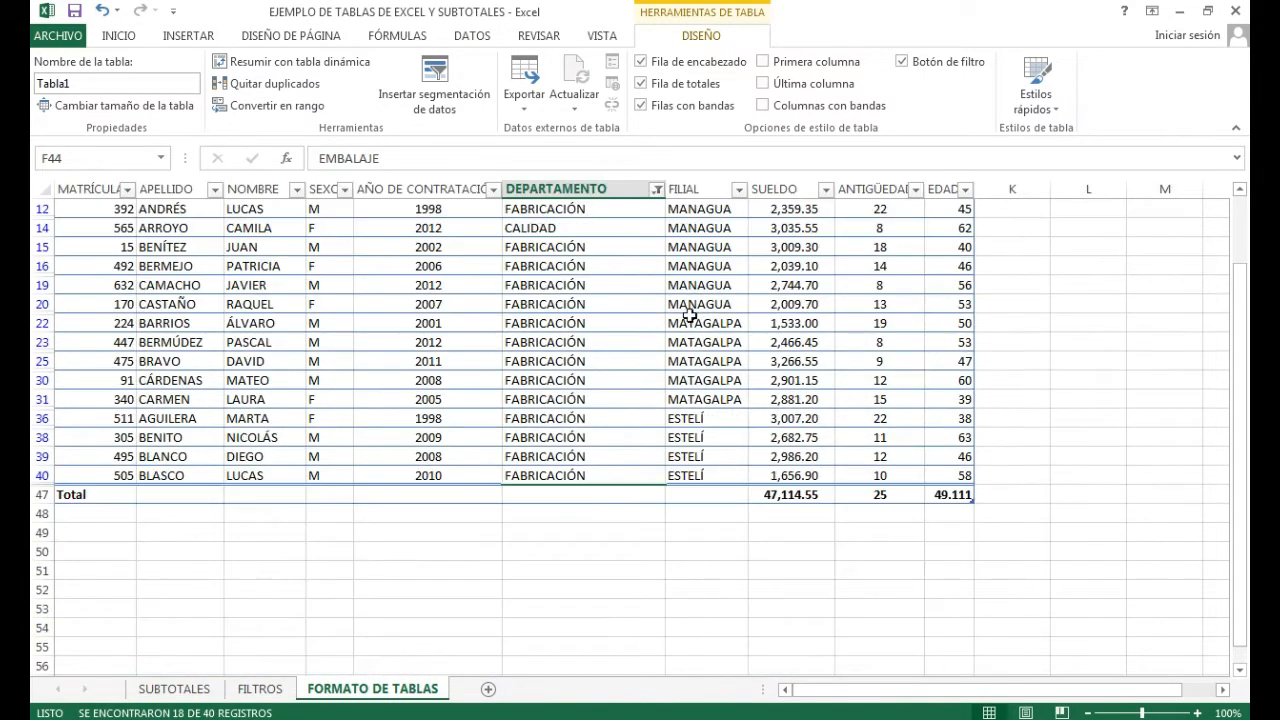
{"action": "left_click", "coordinate": [775, 495]}
{"action": "left_click", "coordinate": [880, 495]}
{"action": "left_click", "coordinate": [950, 495]}
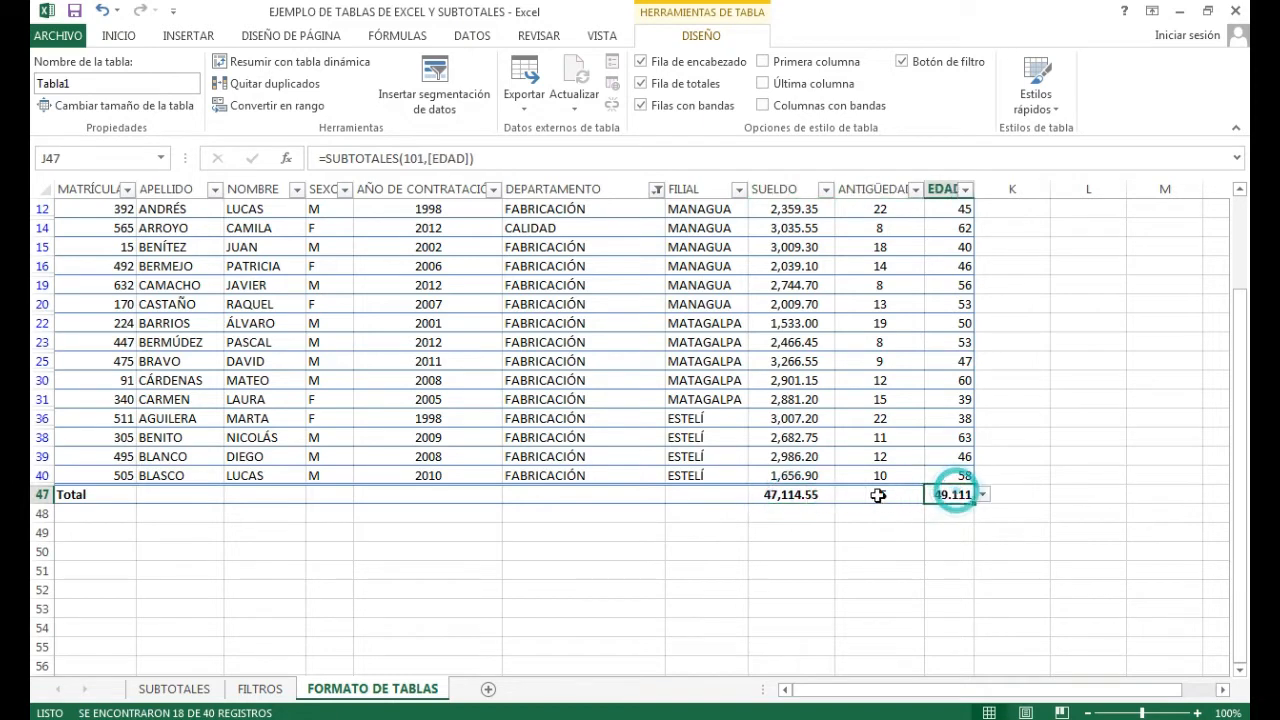
{"action": "left_click", "coordinate": [775, 495]}
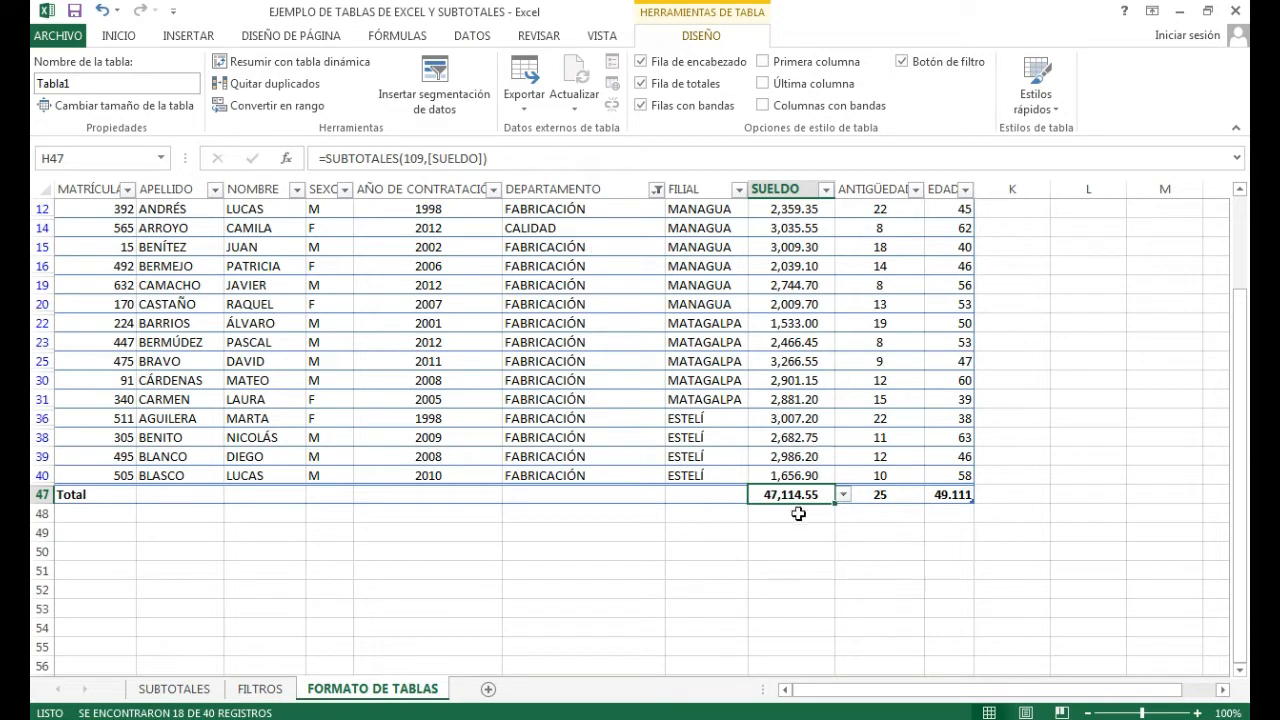
{"action": "left_click", "coordinate": [775, 492]}
{"action": "left_click", "coordinate": [648, 412]}
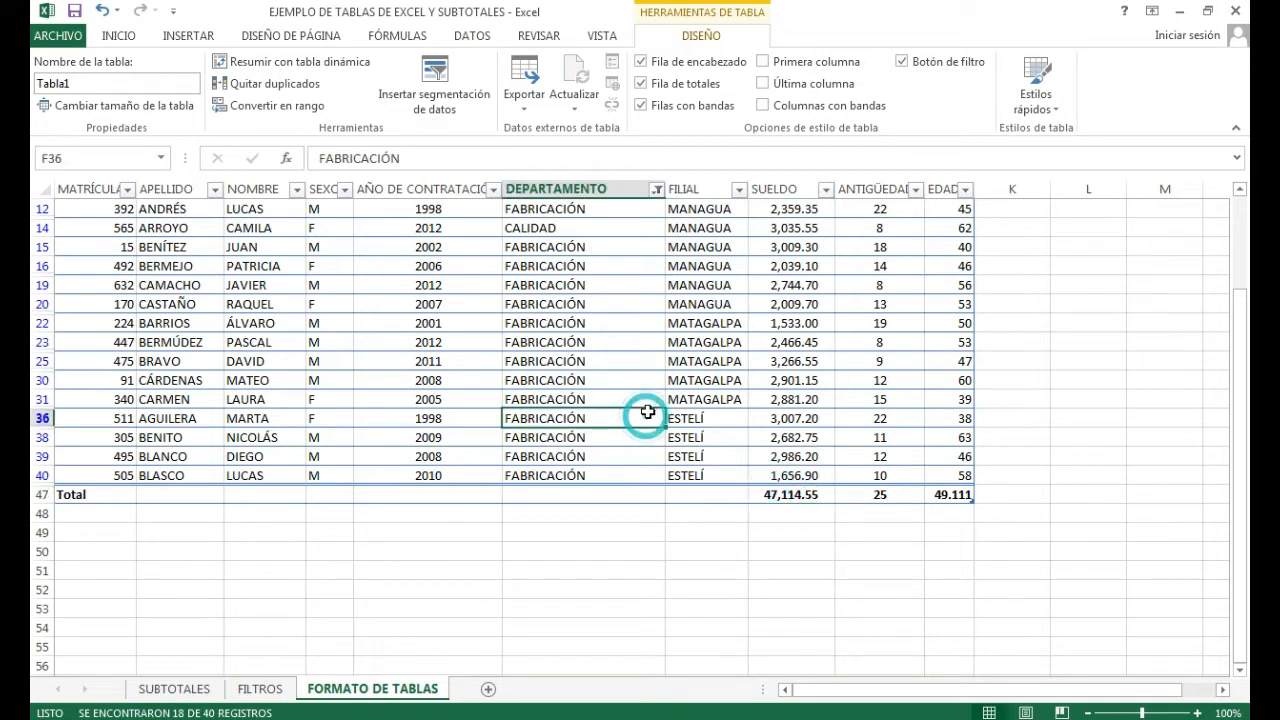
{"action": "scroll", "coordinate": [648, 412], "scroll_direction": "up", "scroll_amount": 2}
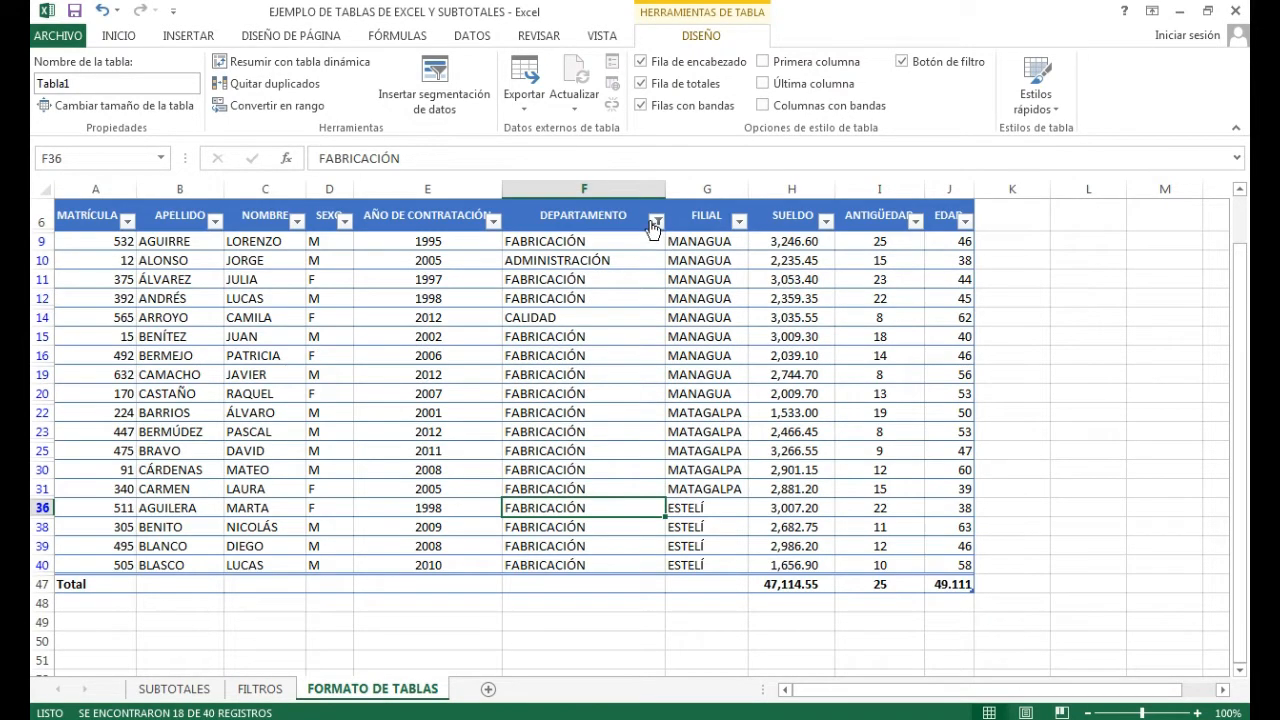
{"action": "left_click", "coordinate": [770, 487]}
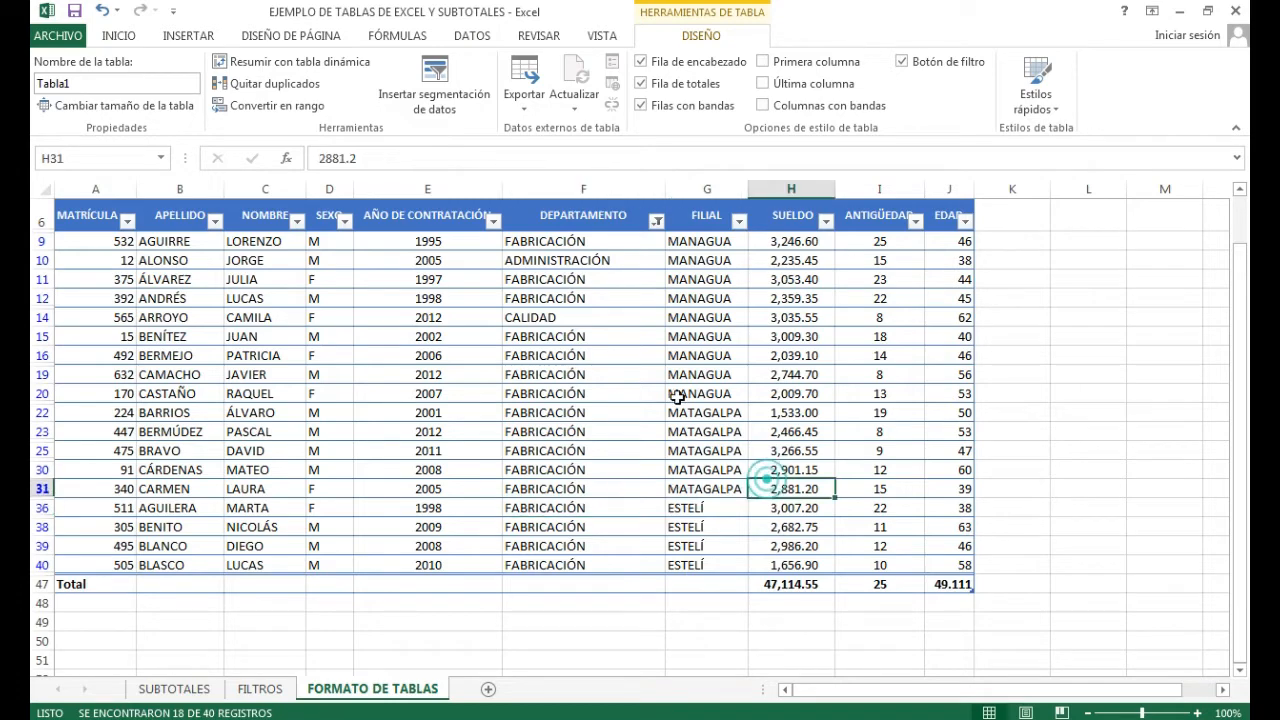
Clear the filter from the DEPARTAMENTO column and set the sheet zoom to 80%.
{"action": "left_click", "coordinate": [657, 222]}
{"action": "left_click", "coordinate": [495, 316]}
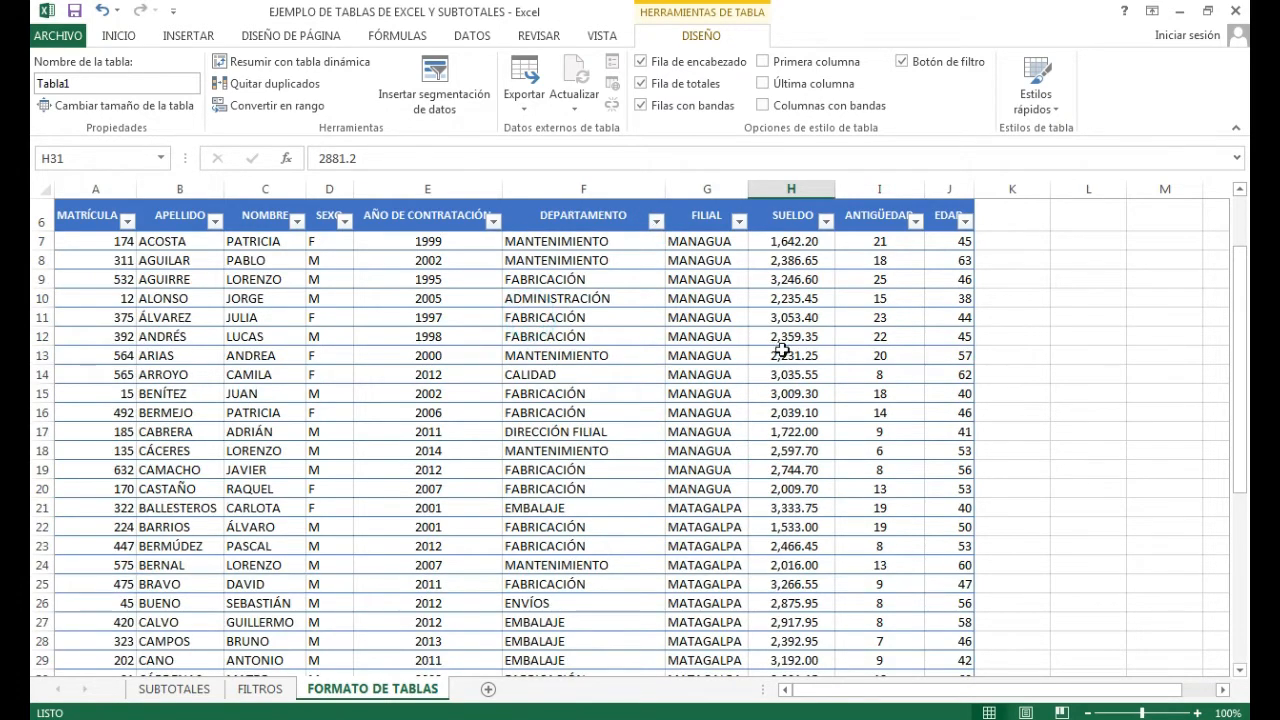
{"action": "scroll", "coordinate": [820, 323], "scroll_direction": "down", "scroll_amount": 2}
{"action": "scroll", "coordinate": [820, 323], "scroll_direction": "down", "scroll_amount": 7}
{"action": "scroll", "coordinate": [791, 474], "scroll_direction": "up", "scroll_amount": 10}
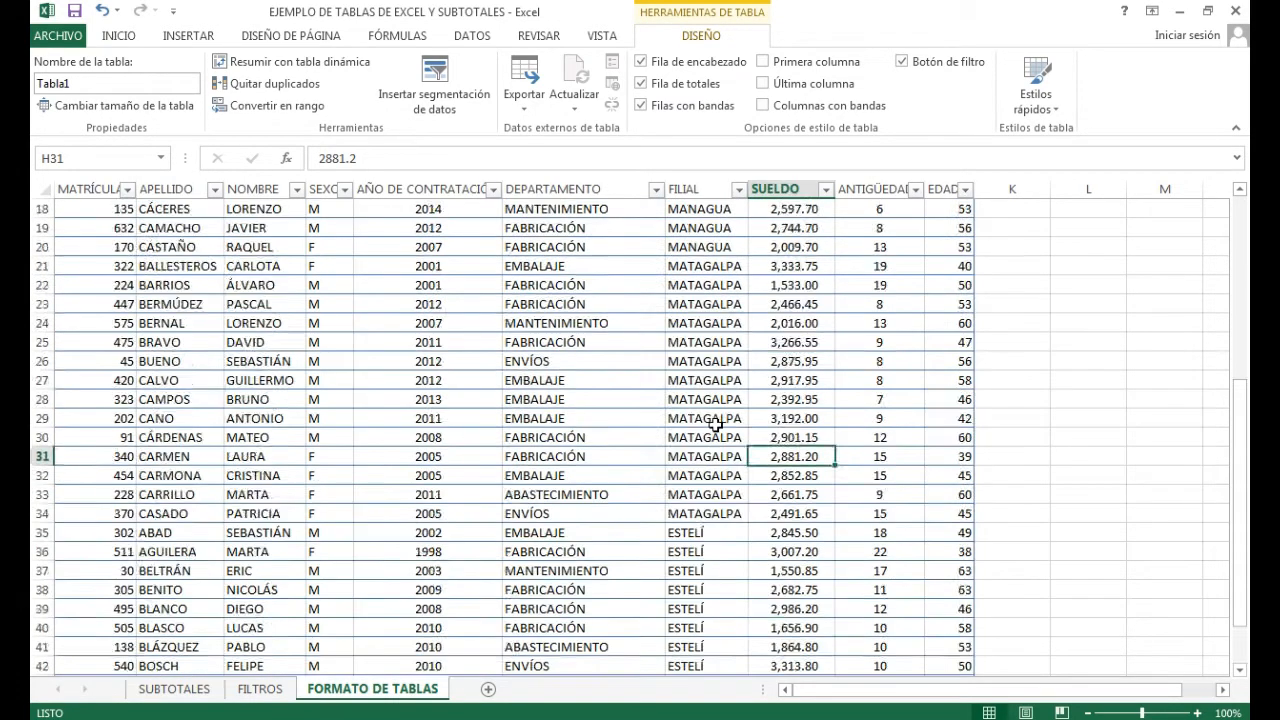
{"action": "scroll", "coordinate": [703, 425], "scroll_direction": "down", "scroll_amount": 1}
{"action": "scroll", "coordinate": [703, 425], "scroll_direction": "up", "scroll_amount": 1}
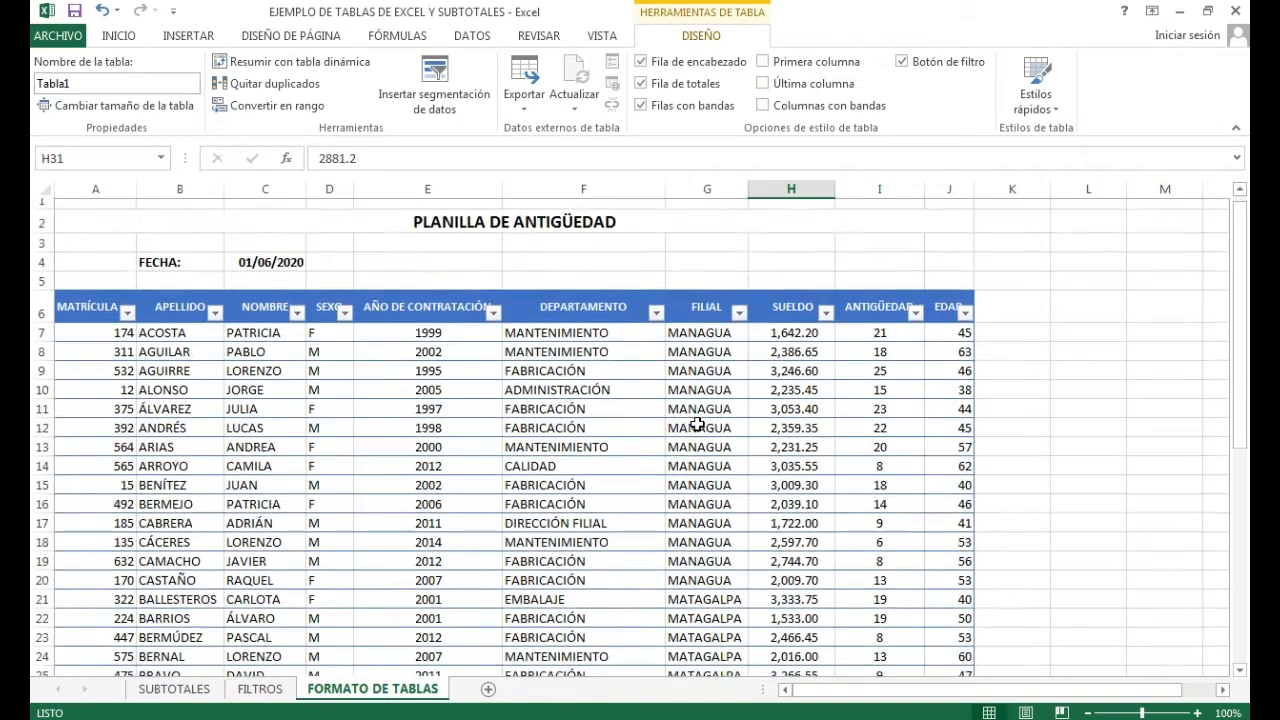
{"action": "left_click", "coordinate": [1089, 713]}
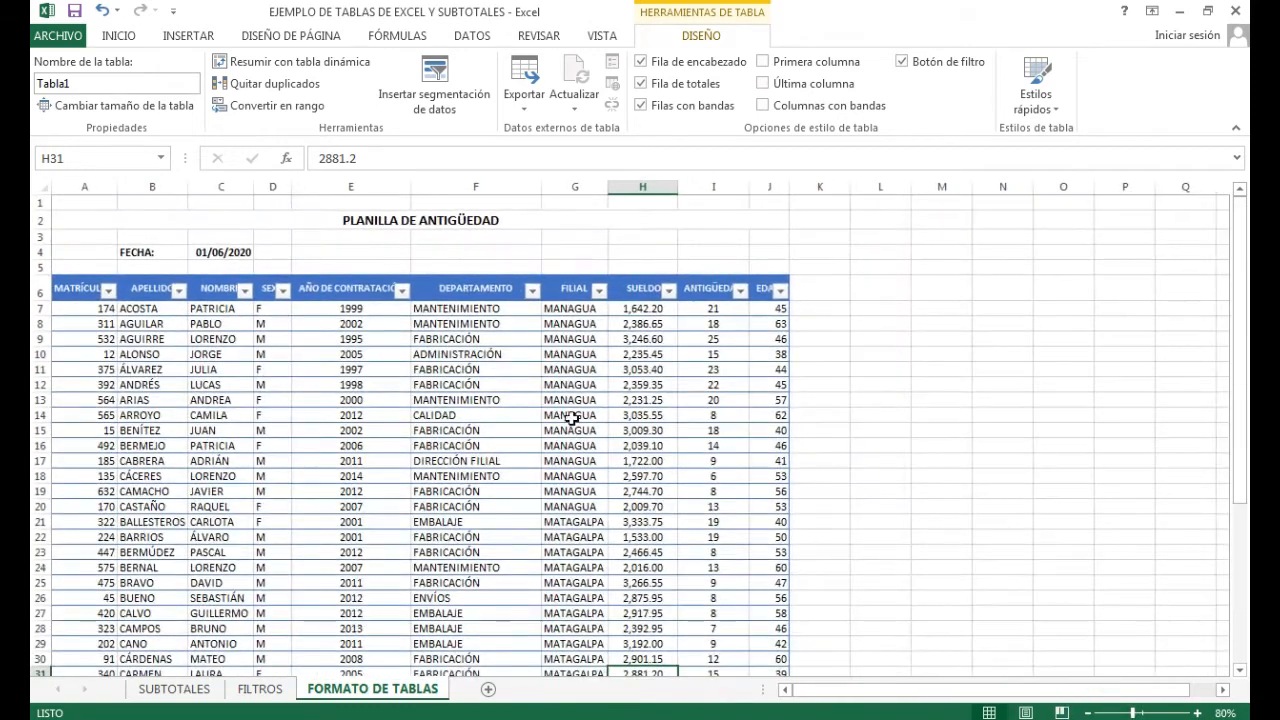
{"action": "left_click", "coordinate": [532, 427]}
{"action": "left_click", "coordinate": [349, 418]}
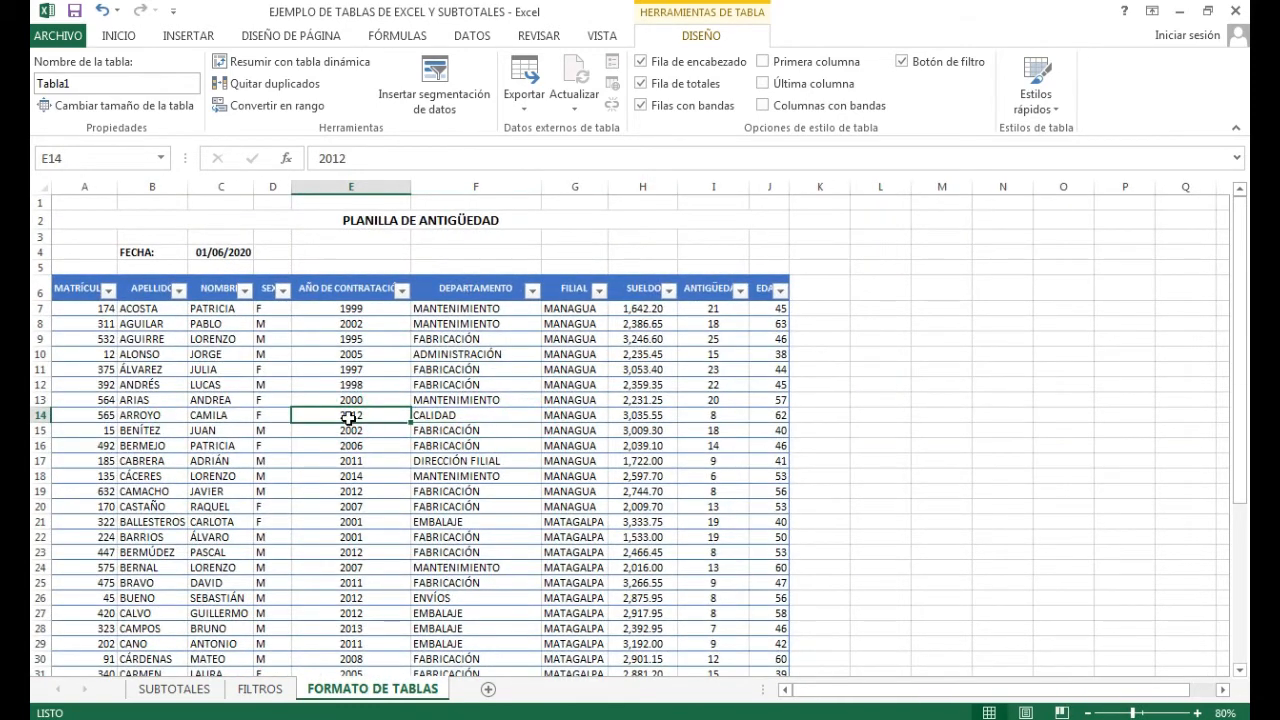
{"action": "left_click", "coordinate": [509, 339]}
{"action": "left_click", "coordinate": [528, 421]}
{"action": "left_click", "coordinate": [404, 340]}
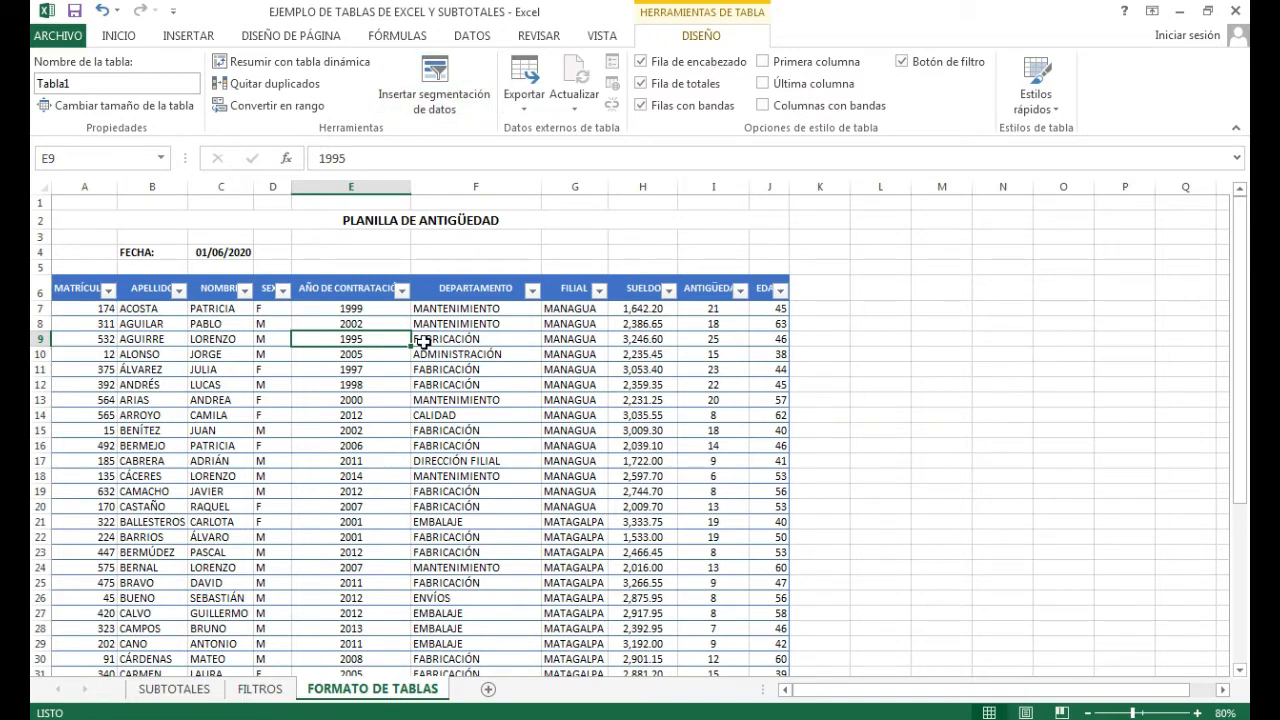
{"action": "left_click", "coordinate": [450, 452]}
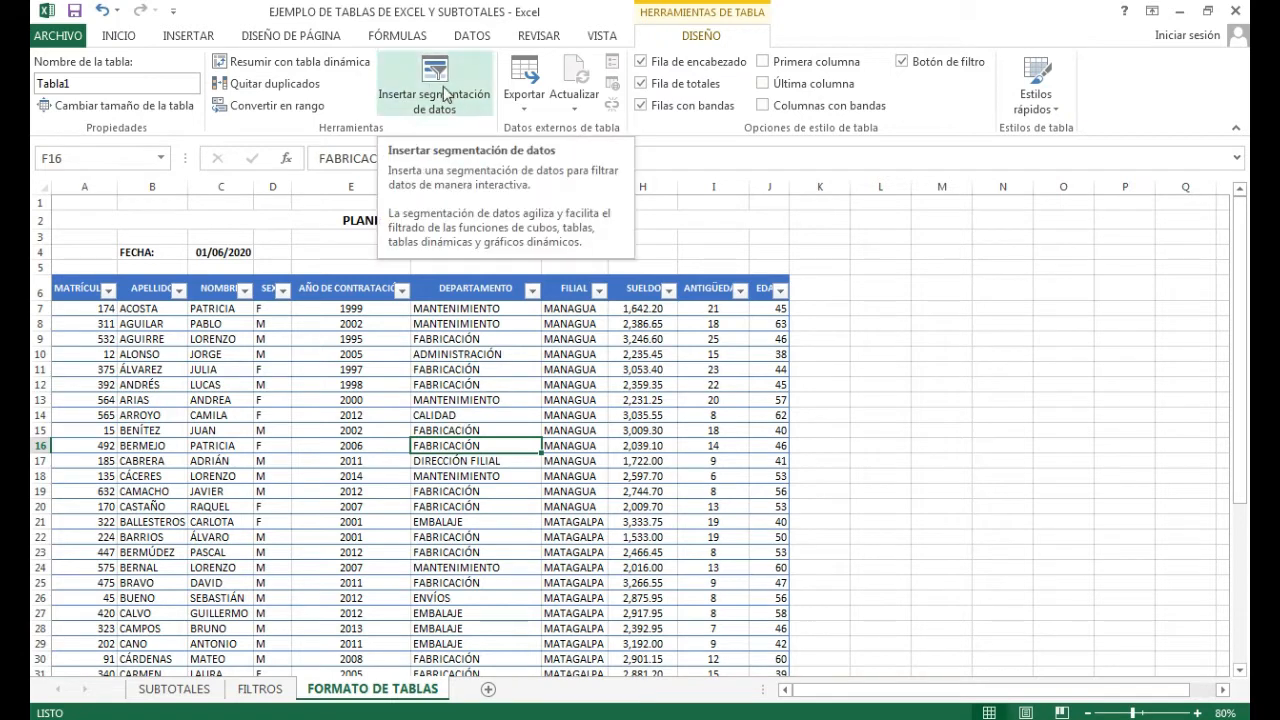
{"action": "left_click", "coordinate": [578, 372]}
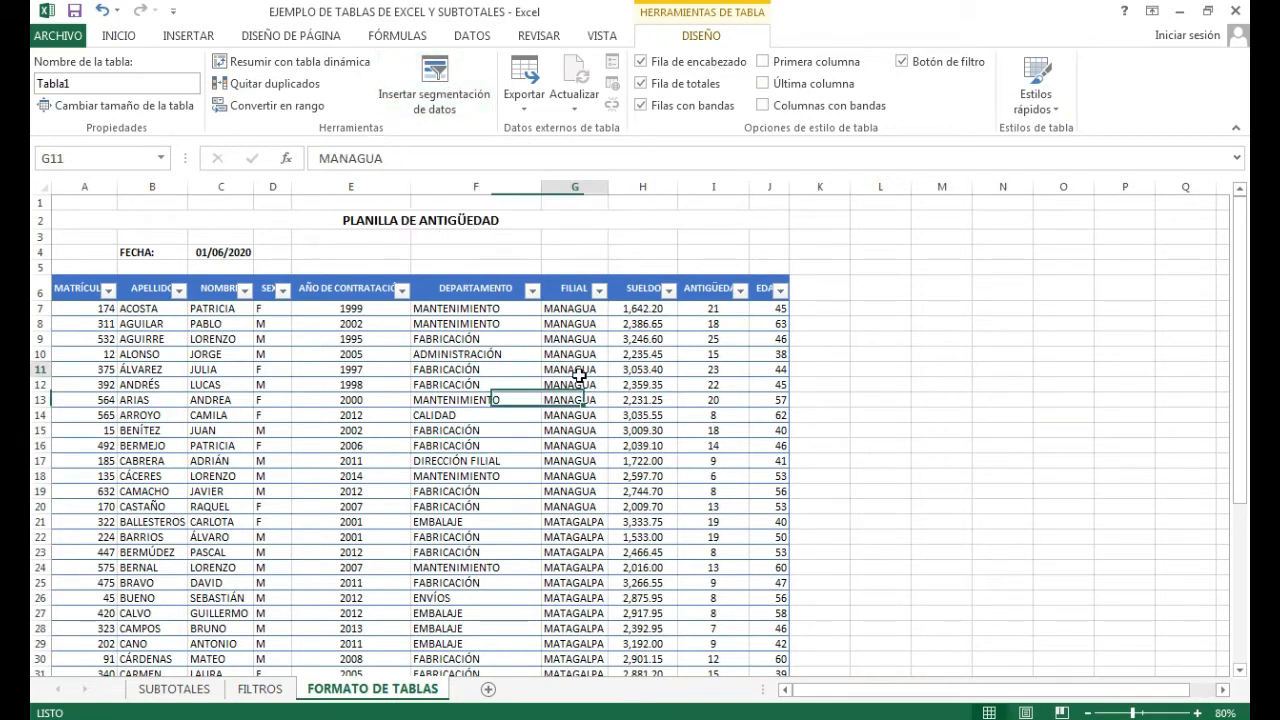
Insert slicers for the SEXO, DEPARTAMENTO, FILIAL and ANTIGÜEDAD fields of the table.
{"action": "left_click", "coordinate": [456, 77]}
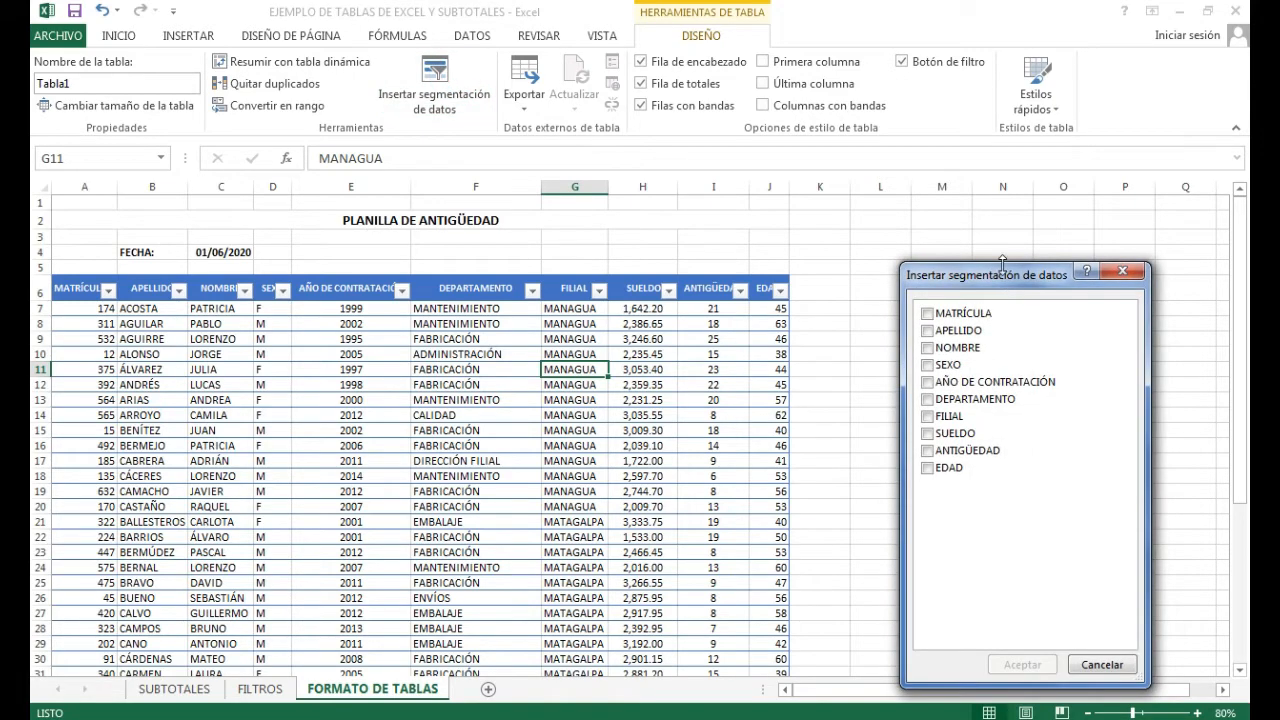
{"action": "left_click_drag", "start_coordinate": [1002, 263], "coordinate": [432, 347]}
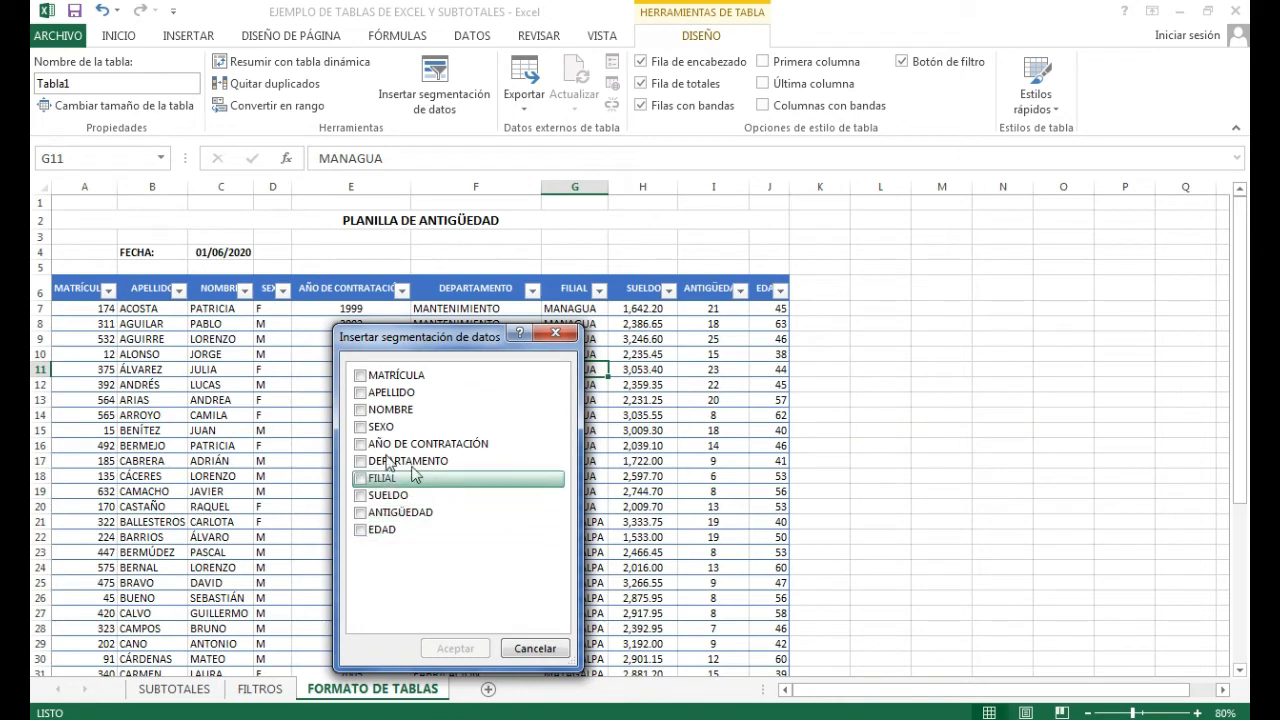
{"action": "left_click", "coordinate": [360, 432]}
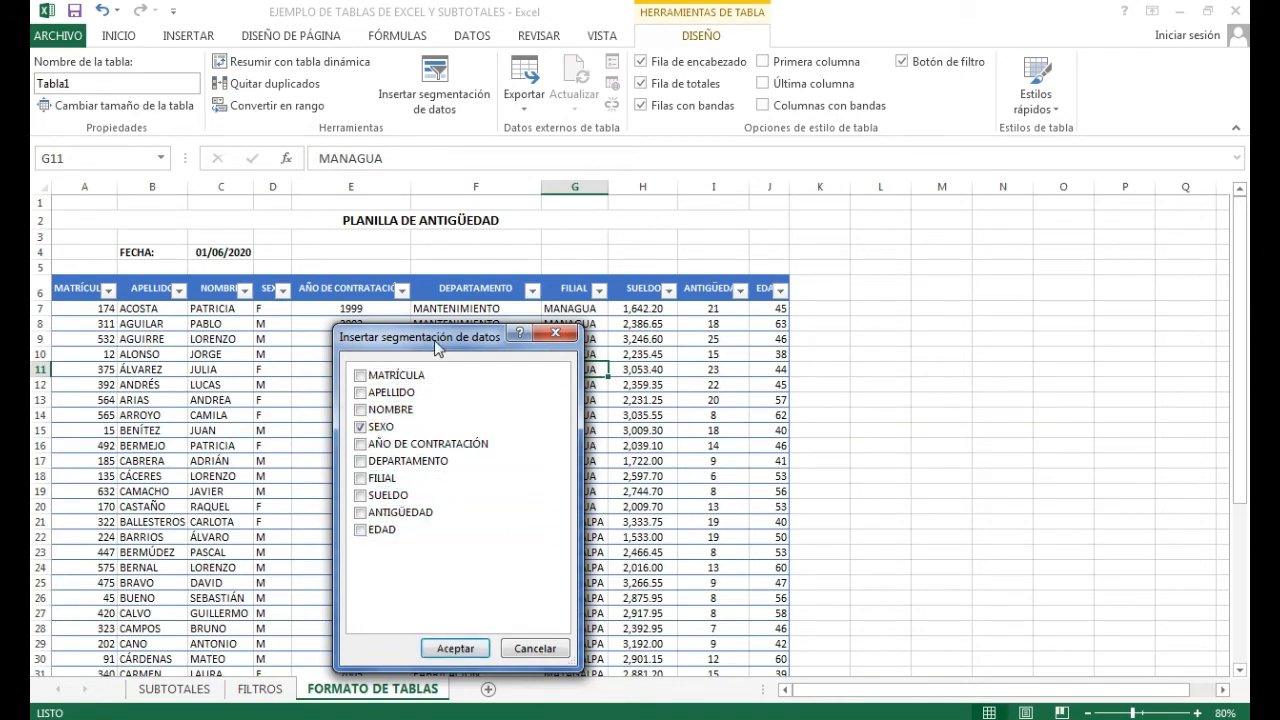
{"action": "mouse_move", "coordinate": [443, 346]}
{"action": "left_mouse_down"}
{"action": "mouse_move", "coordinate": [247, 355]}
{"action": "mouse_move", "coordinate": [432, 365]}
{"action": "mouse_move", "coordinate": [429, 350]}
{"action": "left_mouse_up"}
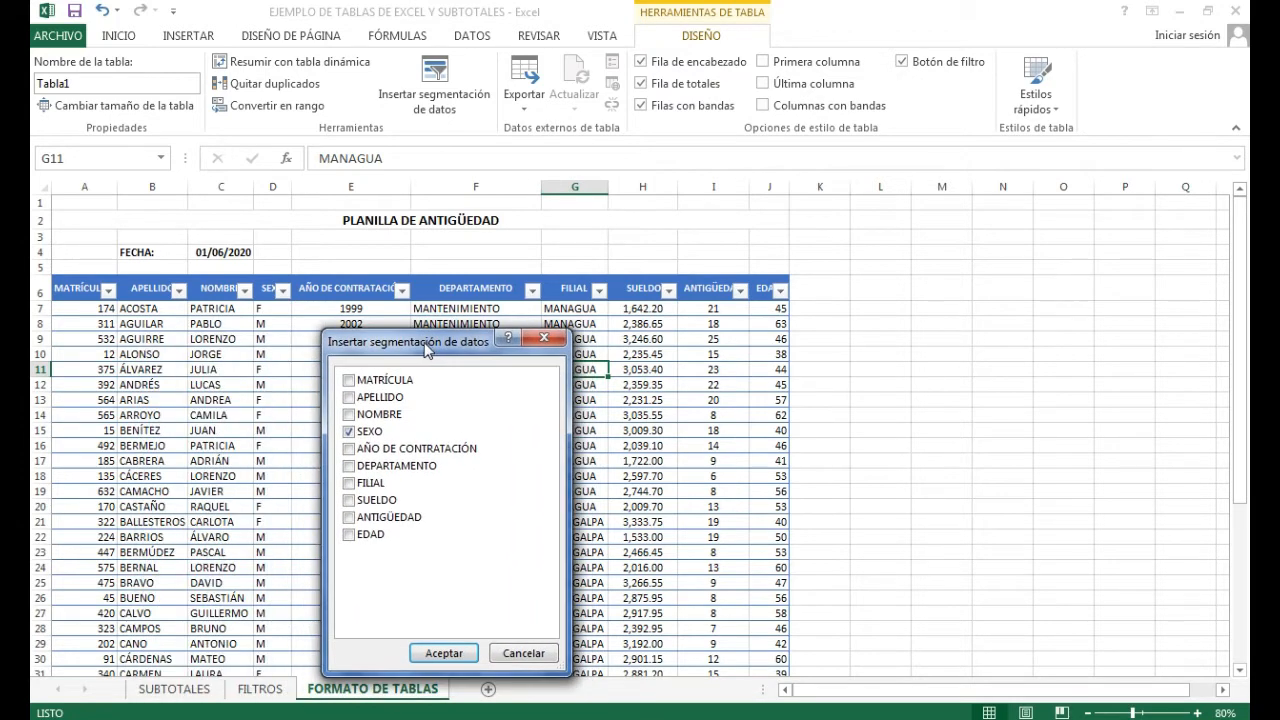
{"action": "left_click", "coordinate": [348, 468]}
{"action": "left_click", "coordinate": [348, 484]}
{"action": "left_click_drag", "start_coordinate": [437, 352], "coordinate": [349, 319]}
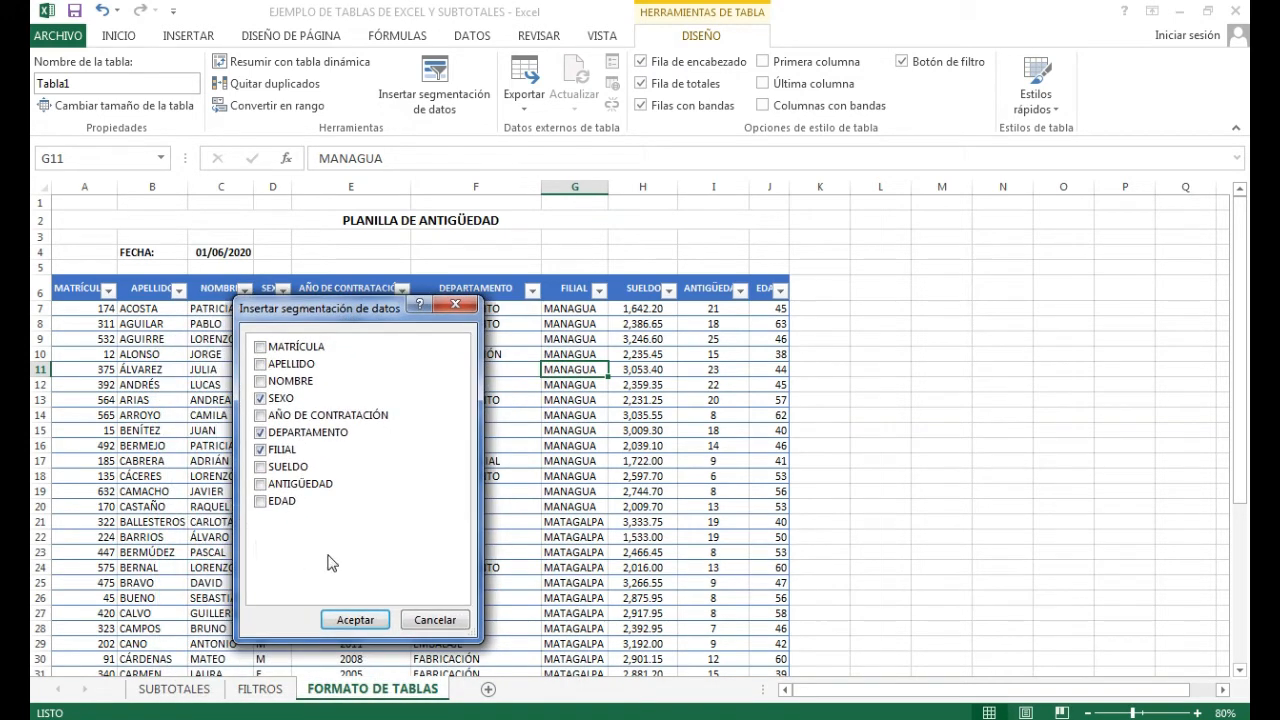
{"action": "left_click", "coordinate": [268, 487]}
{"action": "left_click", "coordinate": [379, 621]}
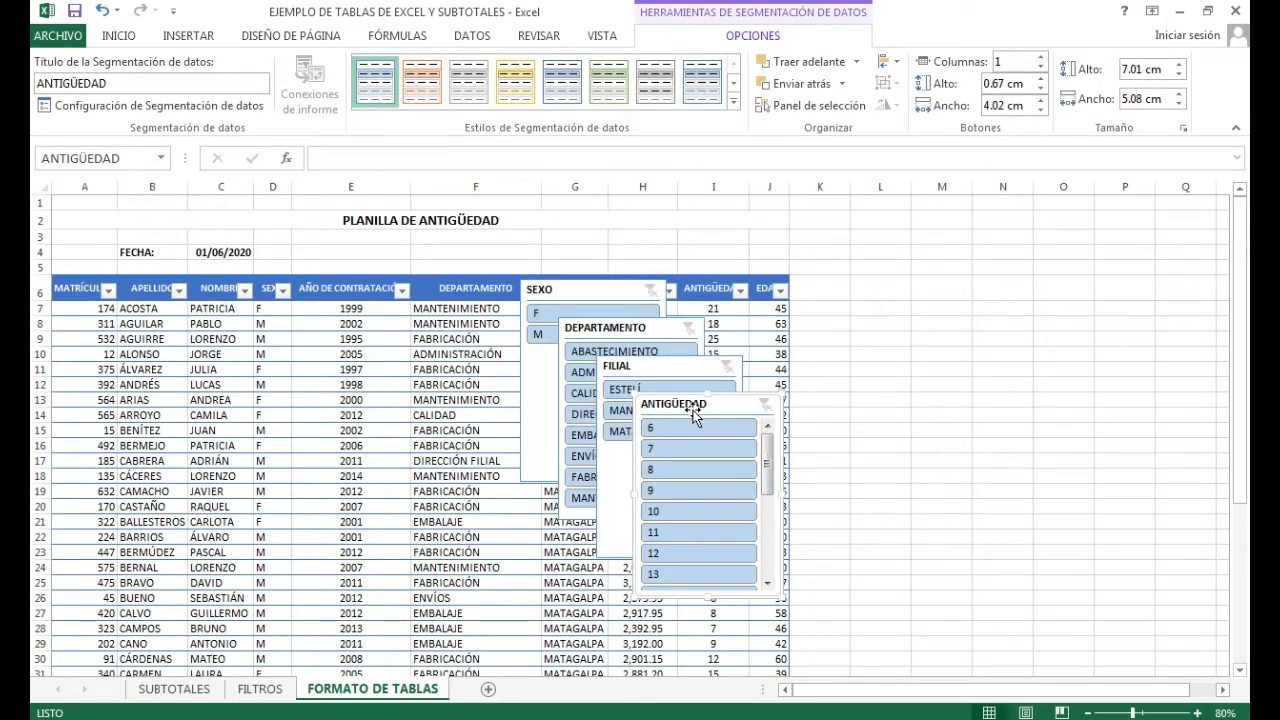
Spread the overlapping ANTIGÜEDAD, FILIAL and DEPARTAMENTO slicers apart beside the table.
{"action": "left_click_drag", "start_coordinate": [700, 405], "coordinate": [1156, 348]}
{"action": "left_click_drag", "start_coordinate": [626, 368], "coordinate": [943, 421]}
{"action": "left_click_drag", "start_coordinate": [584, 326], "coordinate": [779, 430]}
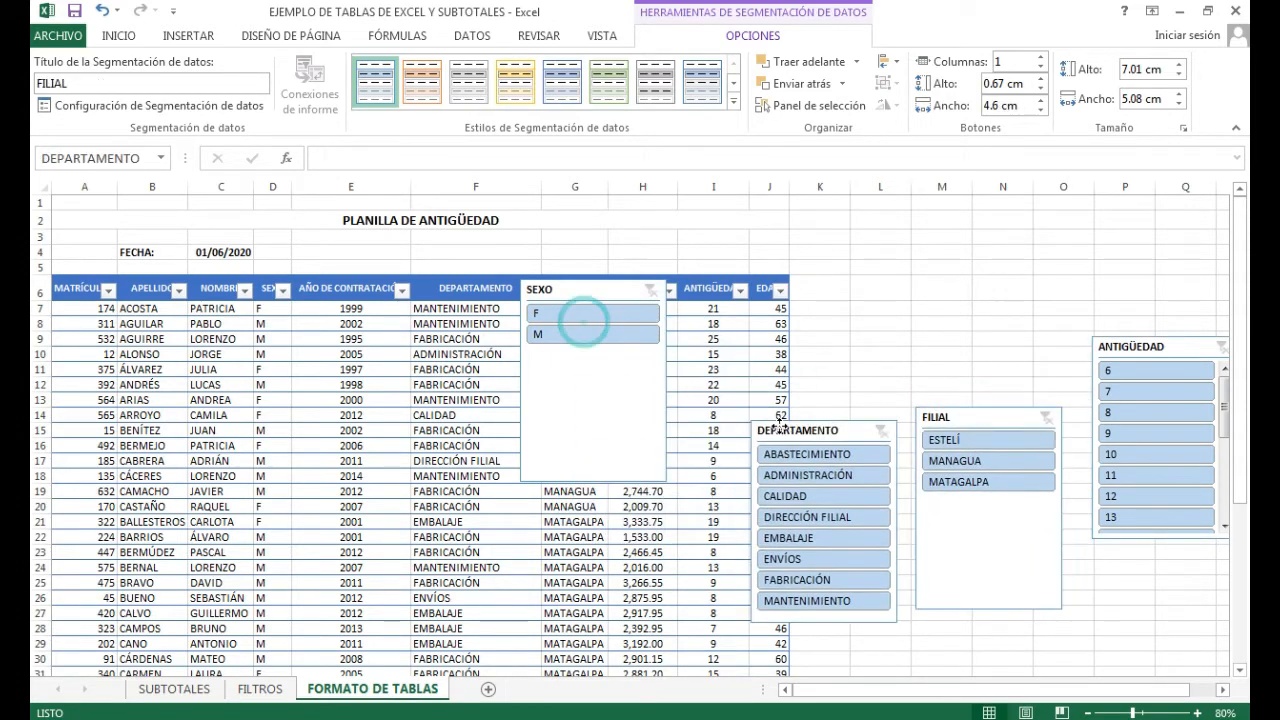
Shrink the SEXO slicer to about 2.56 cm high by 3.51 cm wide and place it above the FILIAL and SUELDO headings.
{"action": "left_click_drag", "start_coordinate": [586, 289], "coordinate": [877, 223]}
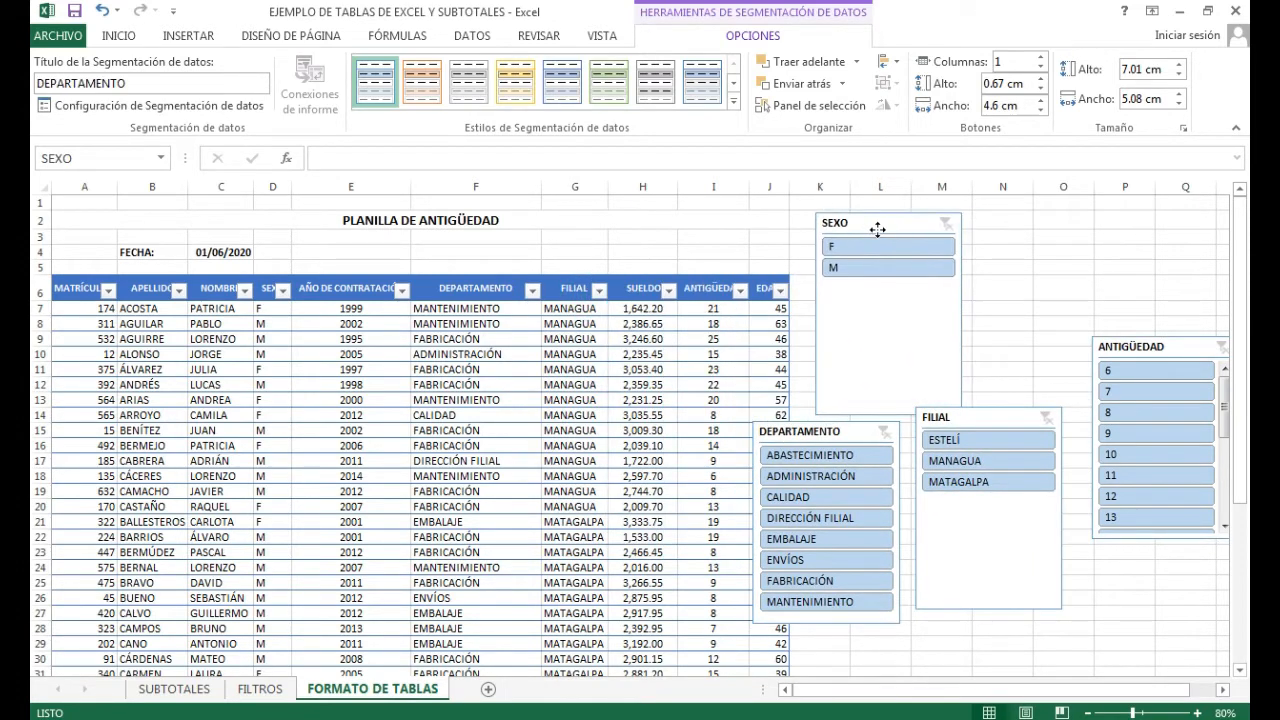
{"action": "left_click_drag", "start_coordinate": [890, 414], "coordinate": [890, 290]}
{"action": "left_click_drag", "start_coordinate": [962, 247], "coordinate": [622, 212]}
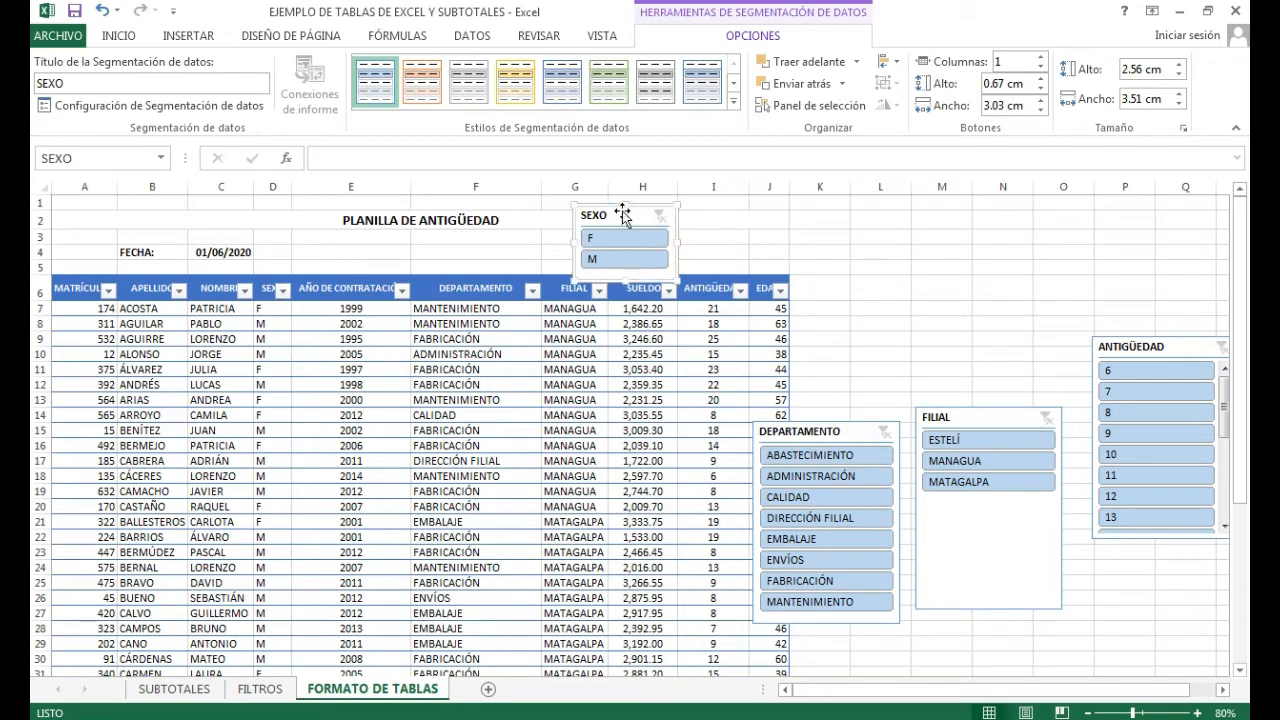
Insert a blank row at row 5 to leave more room above the table headings.
{"action": "left_click", "coordinate": [312, 336]}
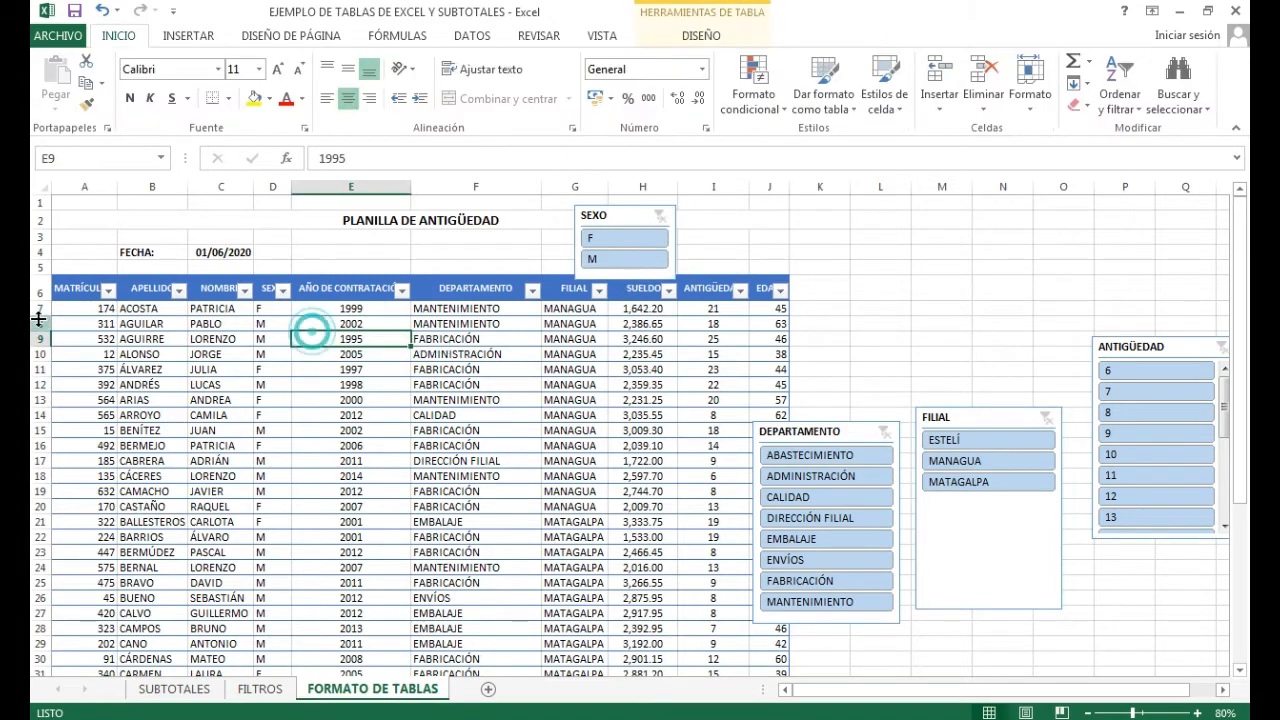
{"action": "left_click", "coordinate": [40, 266]}
{"action": "key", "text": "ctrl+plus"}
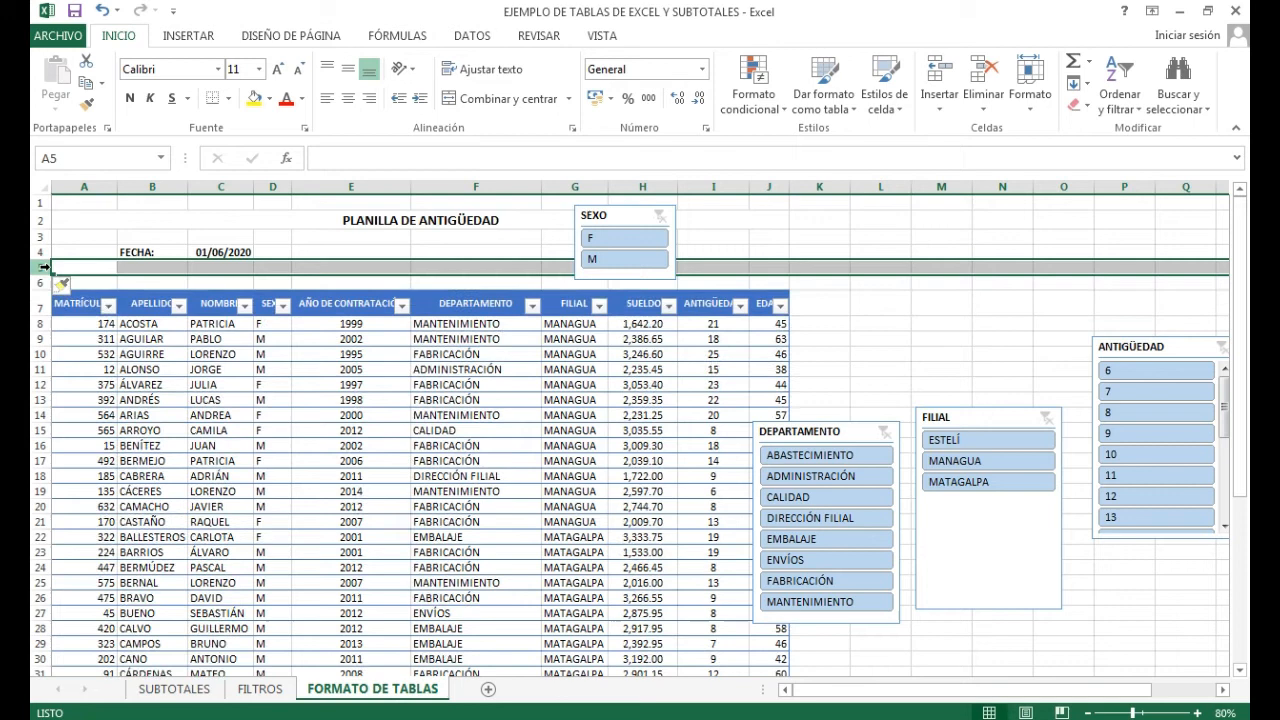
{"action": "left_click", "coordinate": [797, 236]}
Place the FILIAL slicer beside SEXO with a height of about 3.49 cm, moving the DEPARTAMENTO slicer up and aside.
{"action": "left_click", "coordinate": [613, 213]}
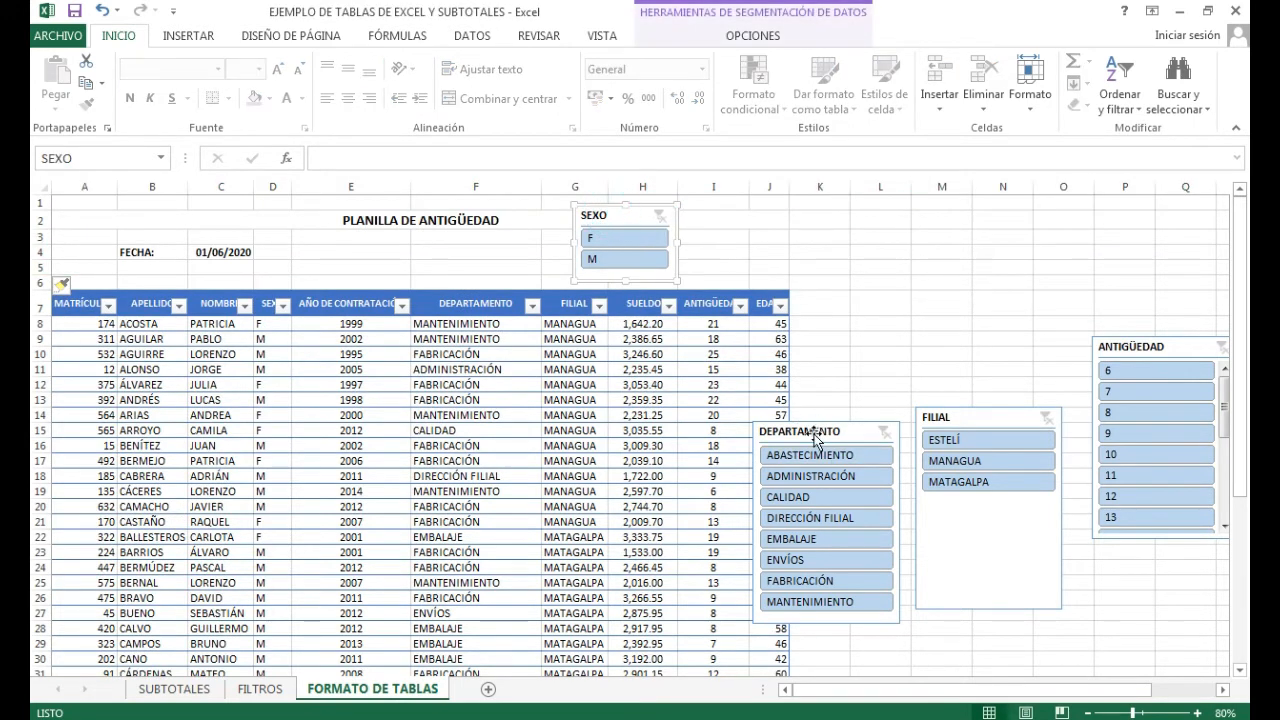
{"action": "left_click_drag", "start_coordinate": [813, 432], "coordinate": [975, 265]}
{"action": "left_click_drag", "start_coordinate": [960, 418], "coordinate": [706, 208]}
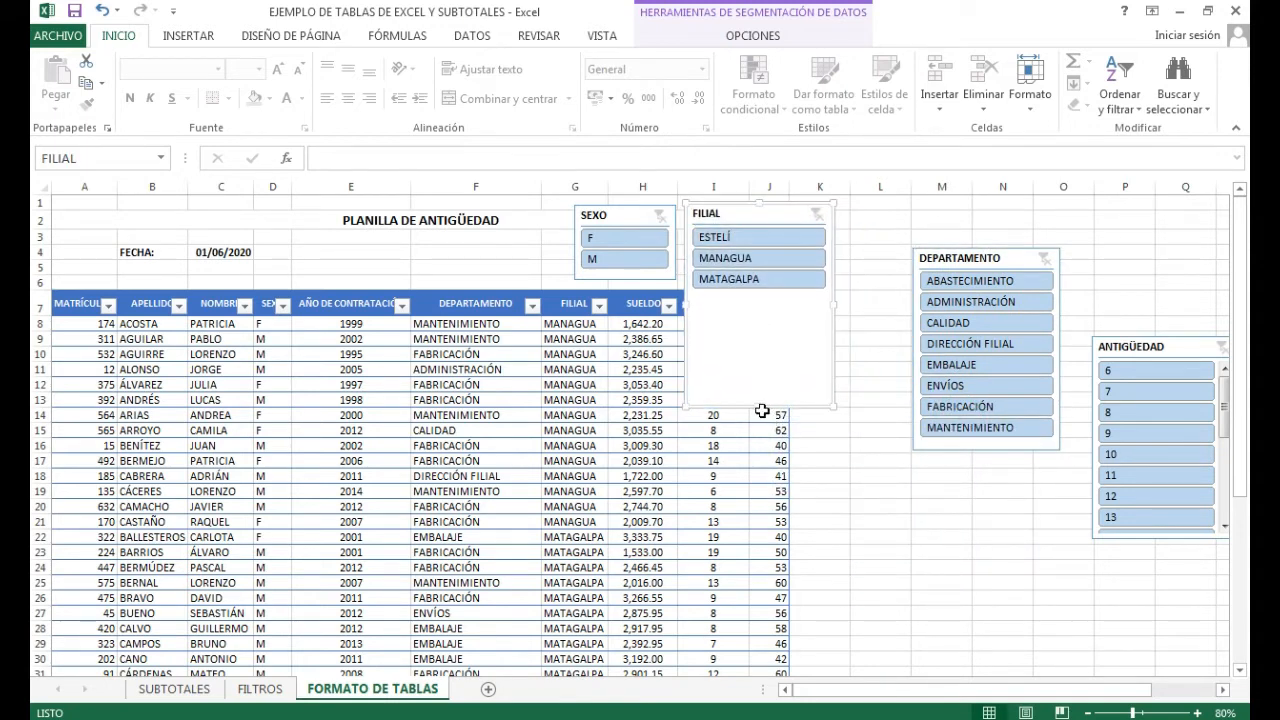
{"action": "left_click_drag", "start_coordinate": [757, 408], "coordinate": [766, 303]}
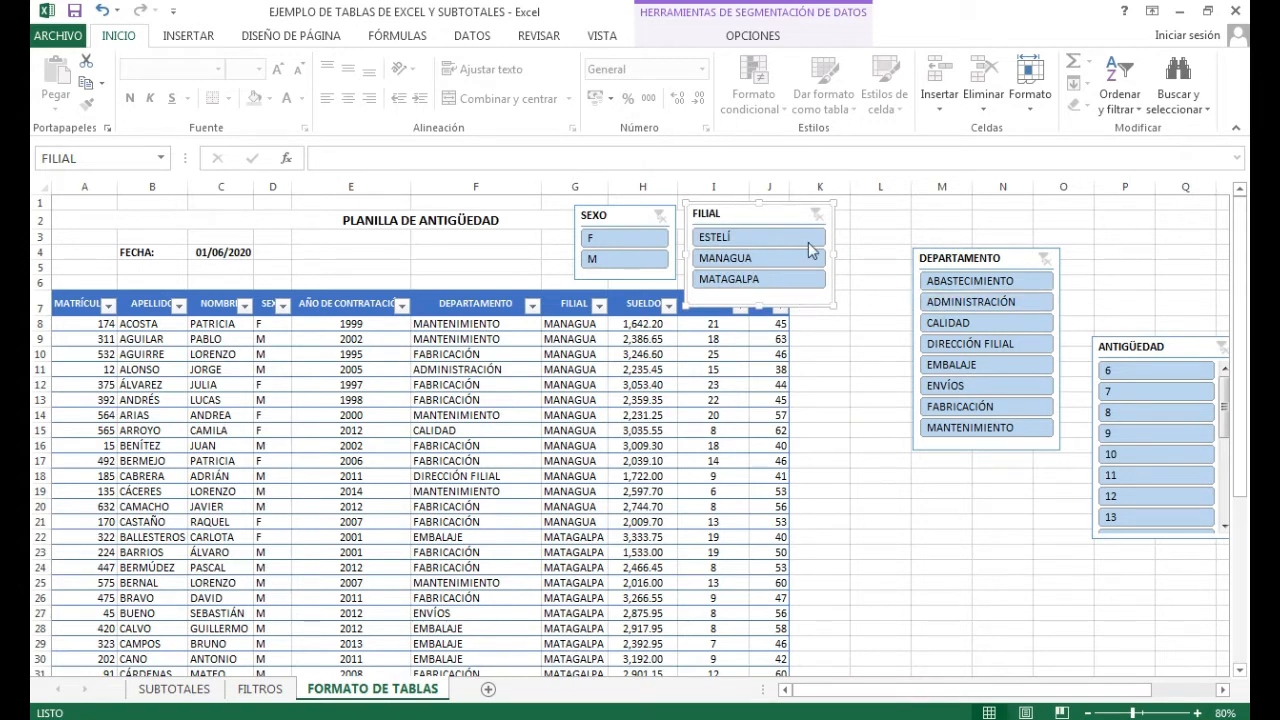
Lay out the FILIAL slicer in 3 columns and resize it to about 2.82 cm high by 6.62 cm wide.
{"action": "left_click", "coordinate": [776, 37]}
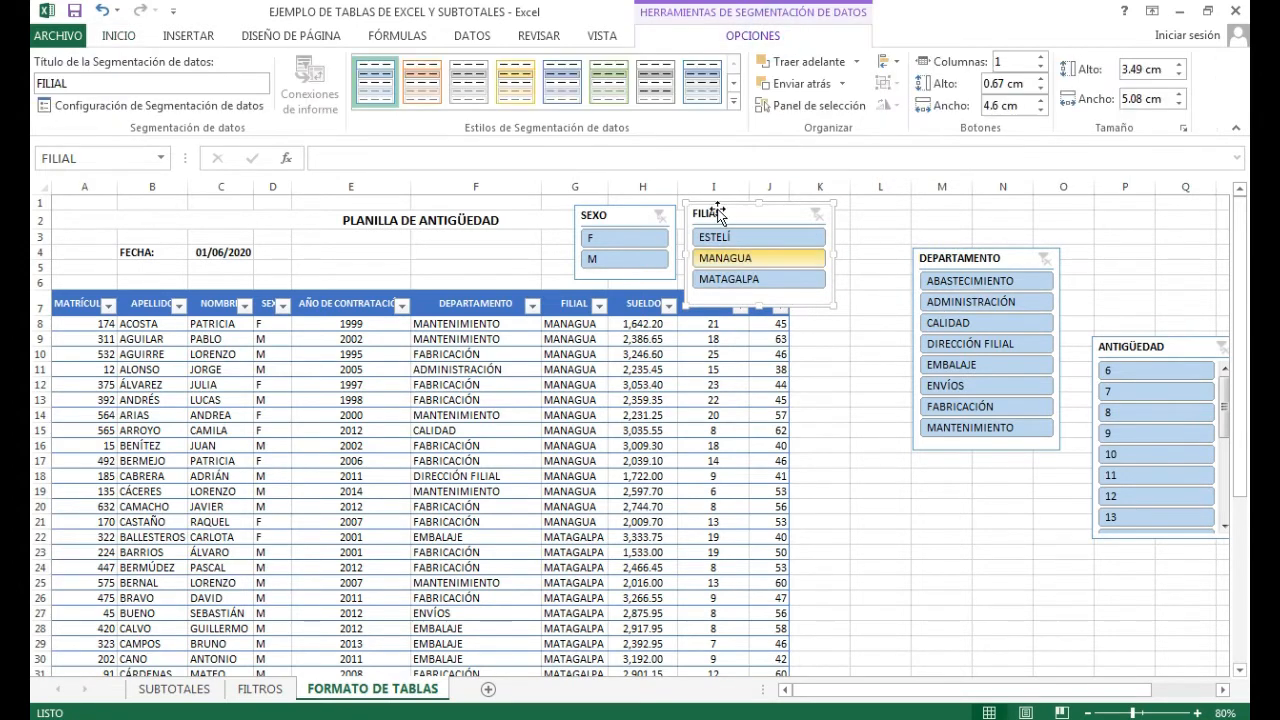
{"action": "left_click", "coordinate": [636, 221]}
{"action": "left_click", "coordinate": [726, 212]}
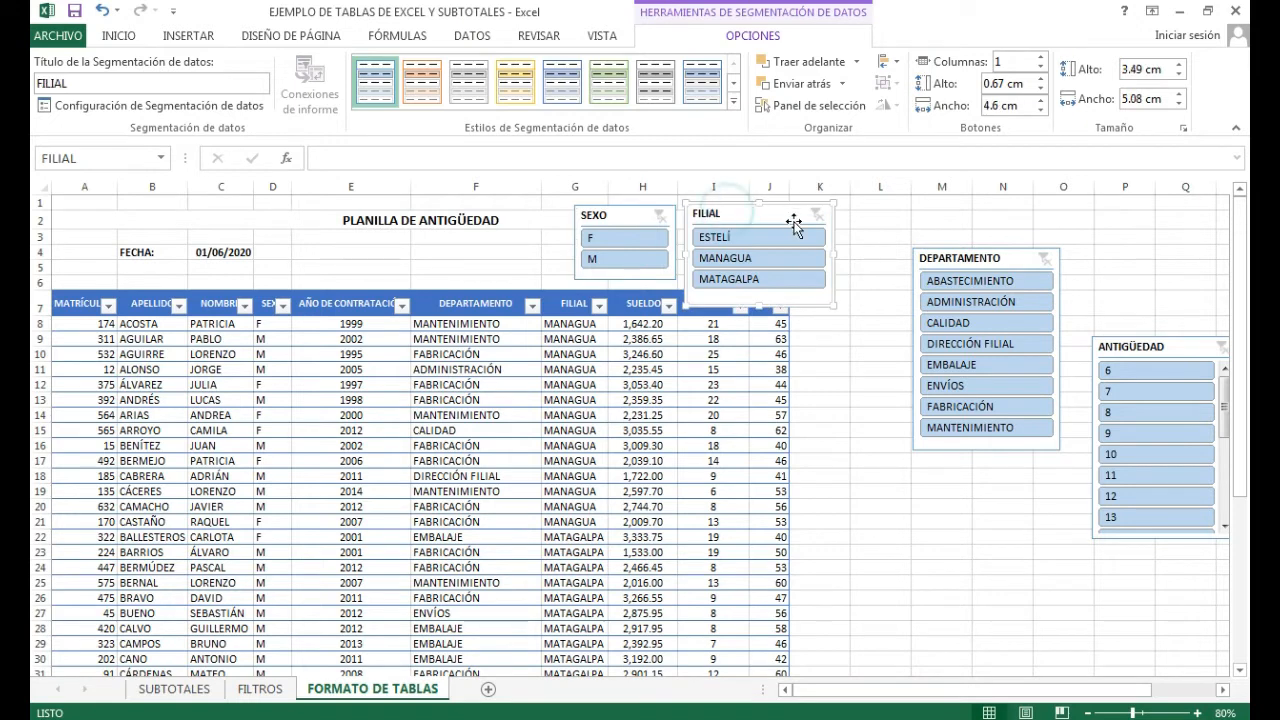
{"action": "left_click", "coordinate": [1040, 58]}
{"action": "left_click", "coordinate": [1040, 58]}
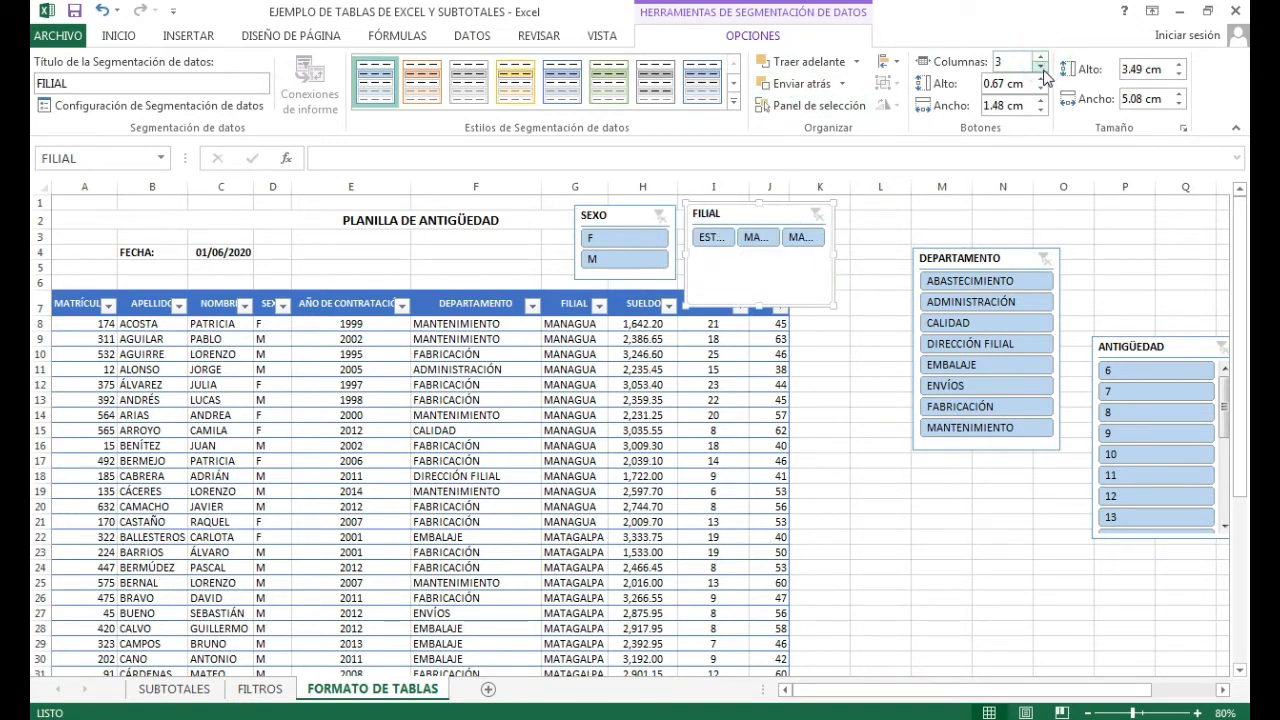
{"action": "left_click", "coordinate": [1040, 67]}
{"action": "left_click", "coordinate": [1040, 67]}
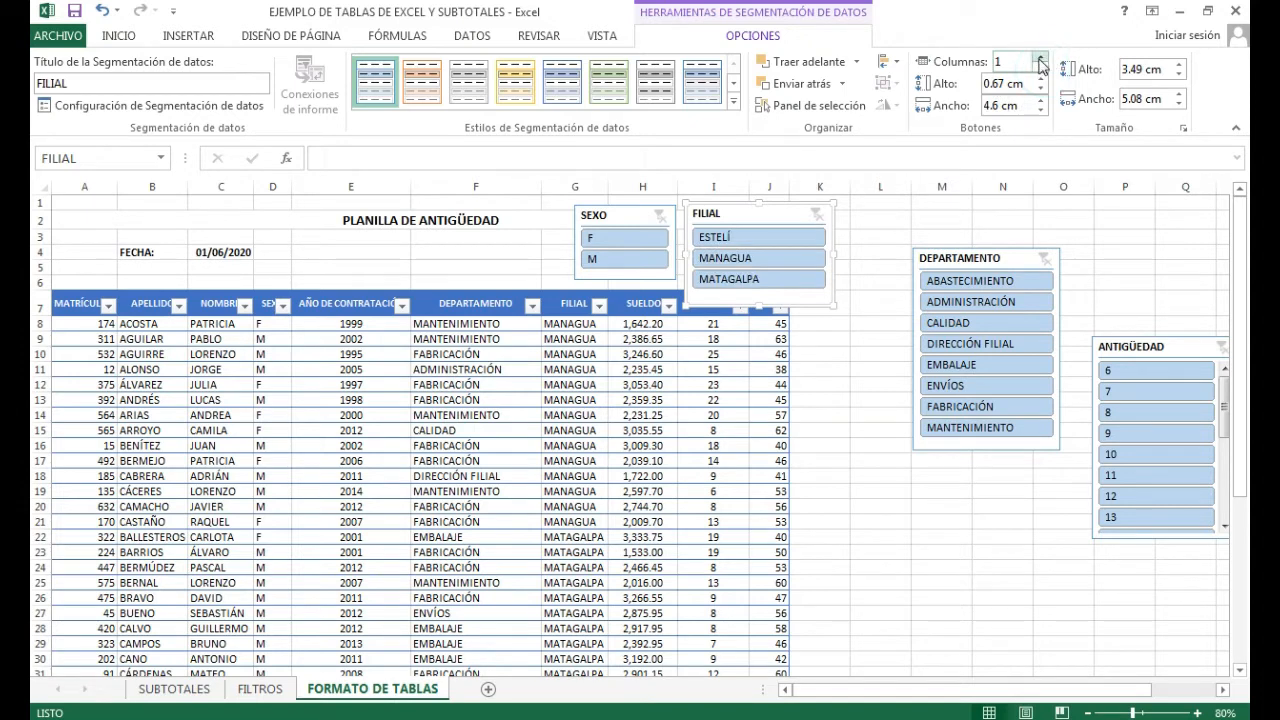
{"action": "left_click", "coordinate": [1040, 58]}
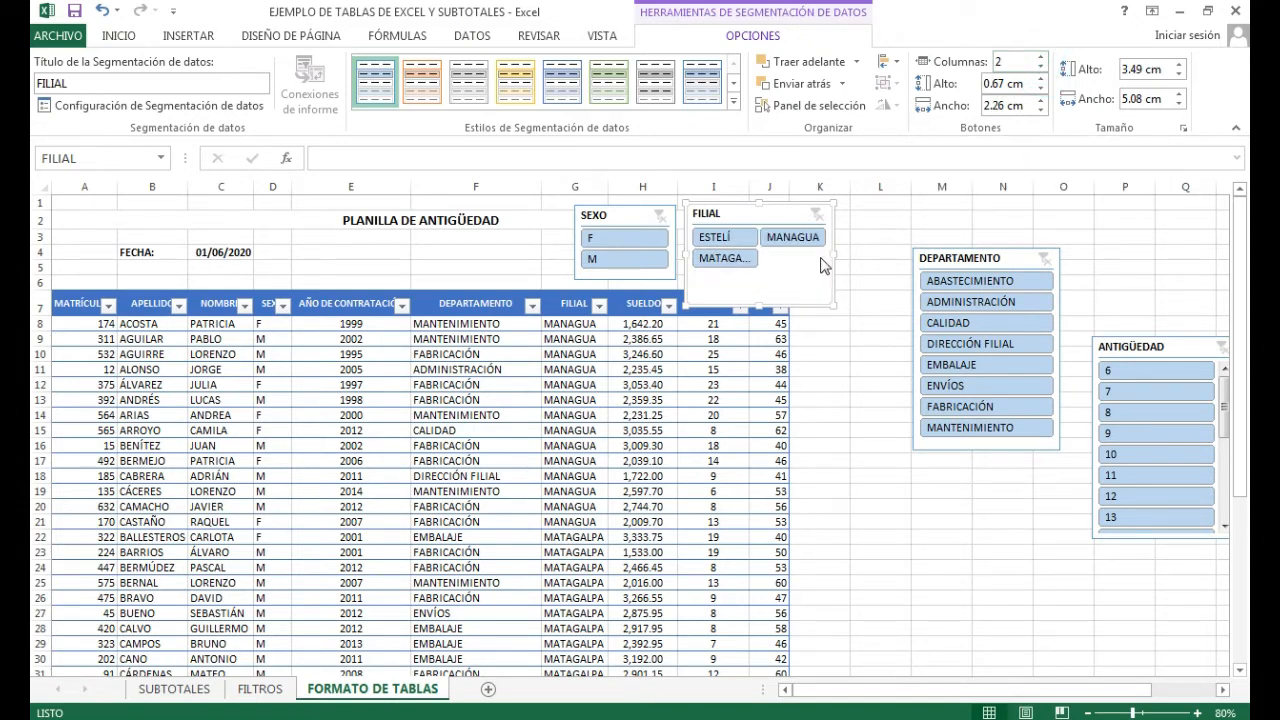
{"action": "left_click_drag", "start_coordinate": [833, 254], "coordinate": [879, 254]}
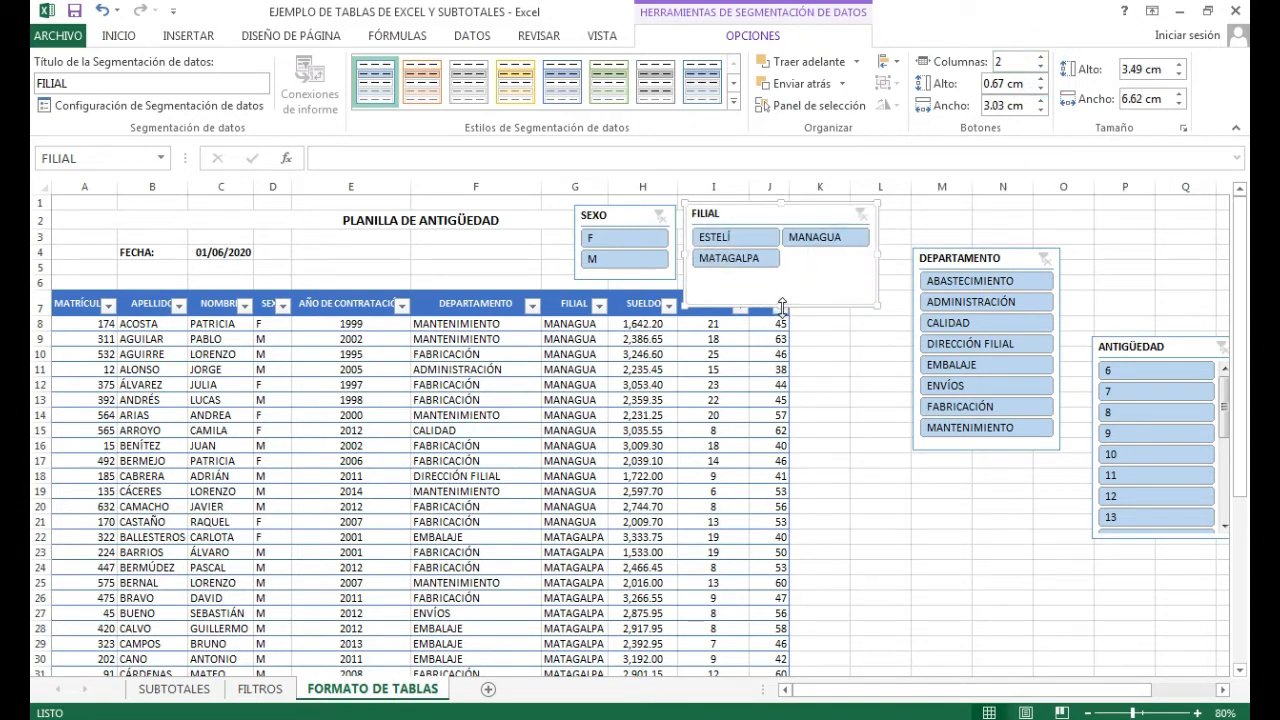
{"action": "left_click_drag", "start_coordinate": [782, 306], "coordinate": [780, 286]}
{"action": "left_click", "coordinate": [1040, 57]}
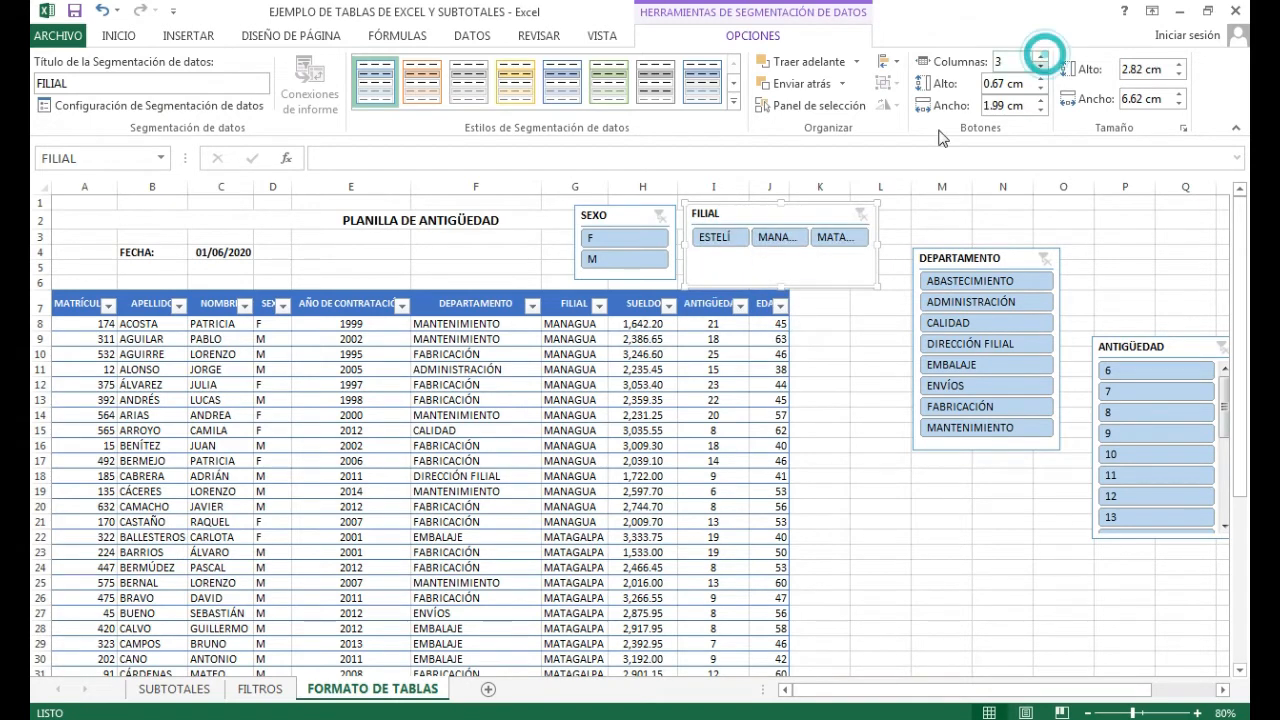
Shift the SEXO and FILIAL slicers closer to the sheet title and resize FILIAL to about 2.45 cm high by 7.28 cm wide.
{"action": "left_click_drag", "start_coordinate": [610, 215], "coordinate": [558, 215]}
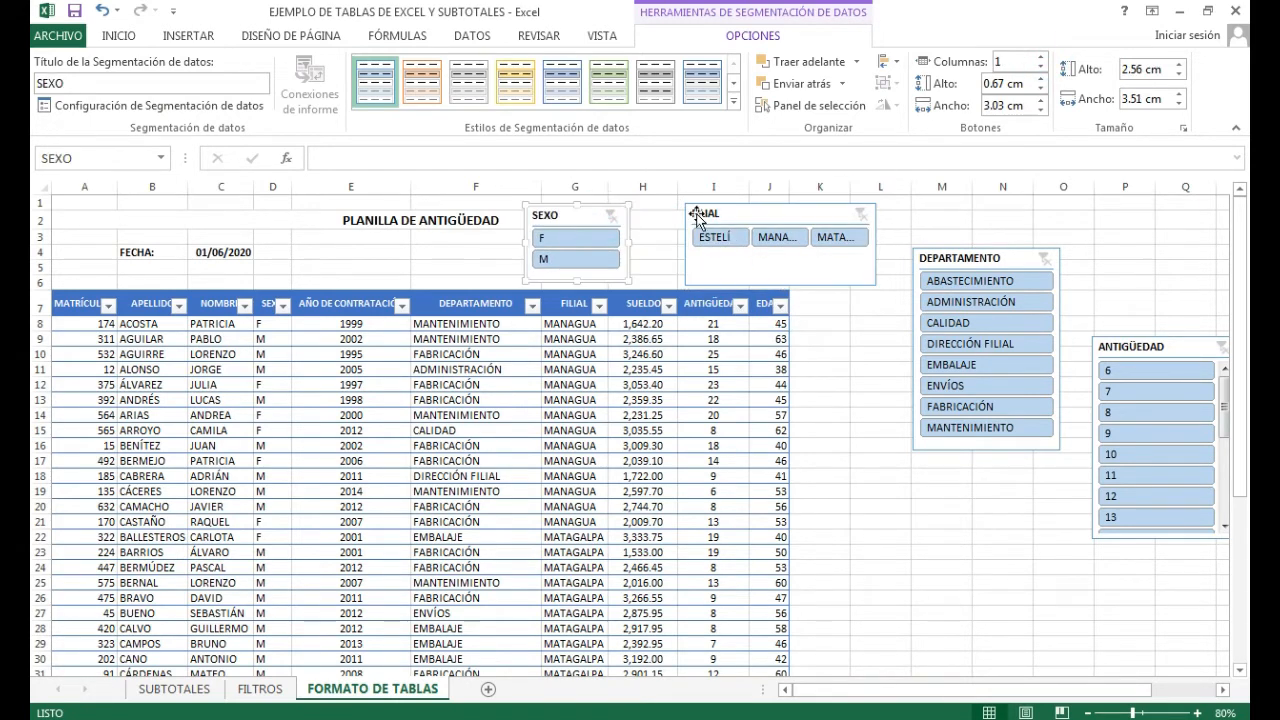
{"action": "left_click_drag", "start_coordinate": [733, 210], "coordinate": [681, 210]}
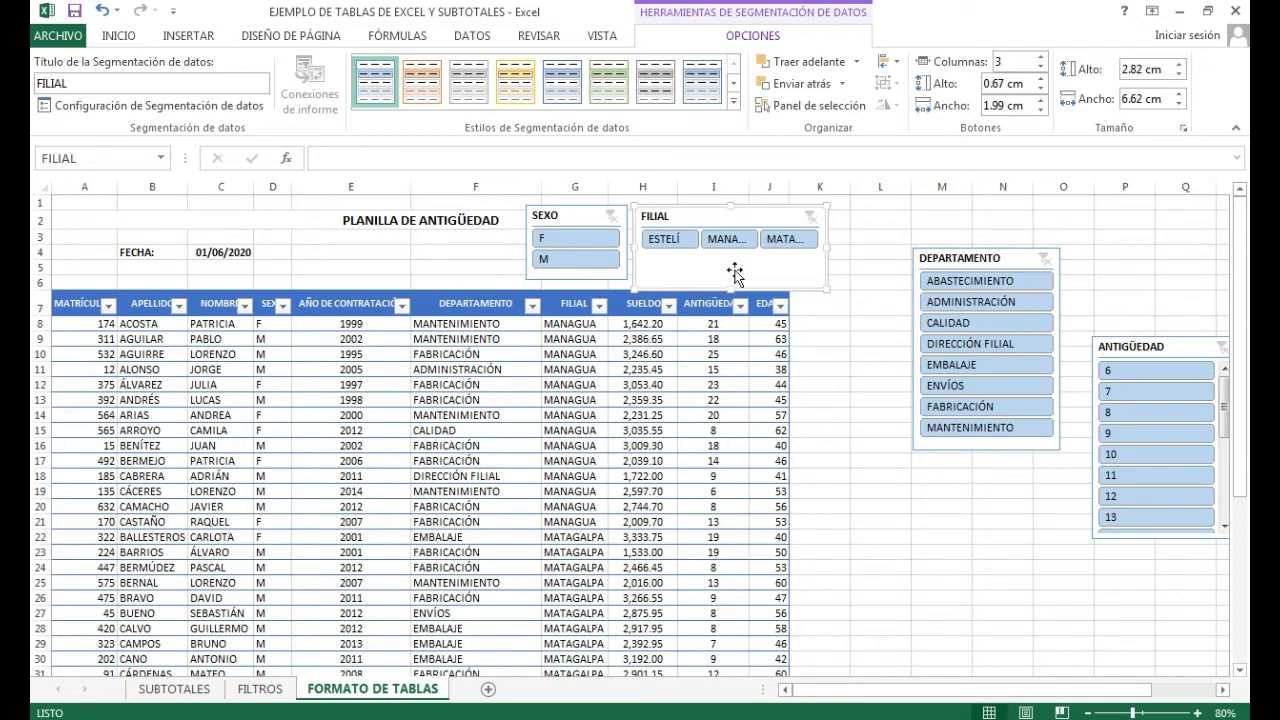
{"action": "left_click_drag", "start_coordinate": [726, 221], "coordinate": [736, 217]}
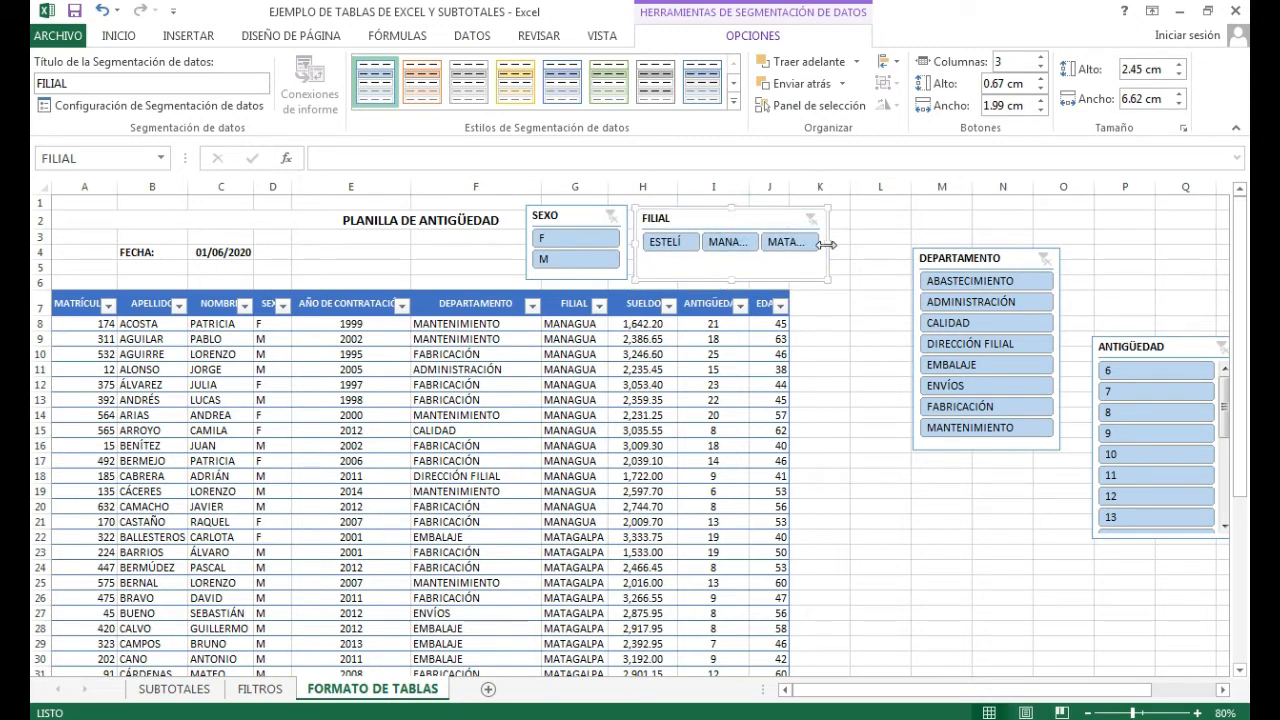
{"action": "left_click_drag", "start_coordinate": [826, 244], "coordinate": [846, 244]}
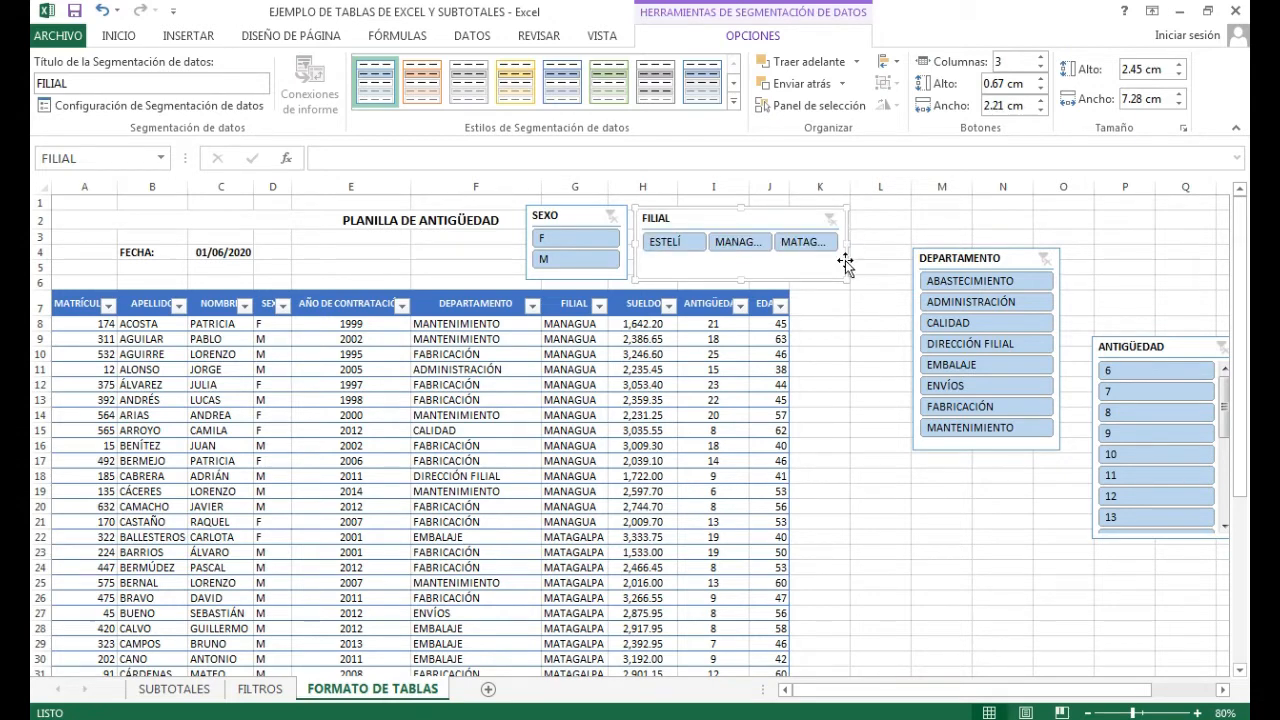
Lay out the DEPARTAMENTO slicer in 2 columns, about 4.18 cm high by 7.28 cm wide, and align it beside the FILIAL slicer.
{"action": "left_click", "coordinate": [965, 262]}
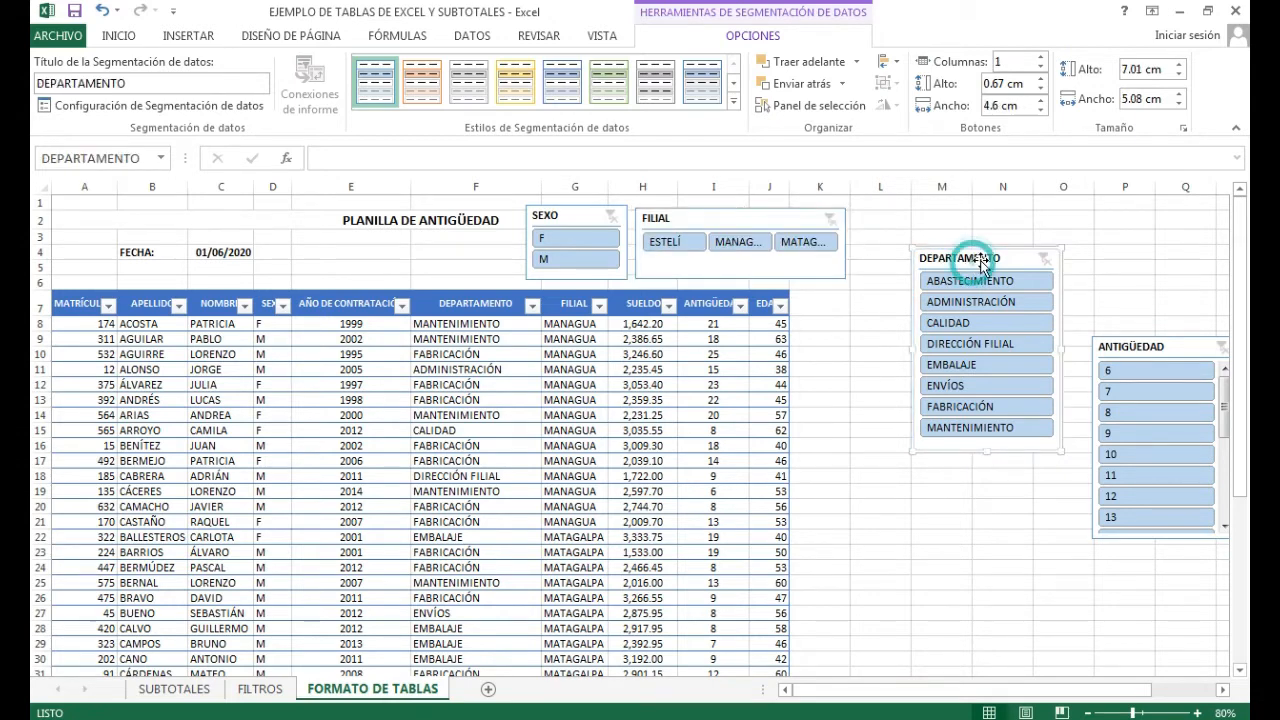
{"action": "left_click", "coordinate": [1041, 57]}
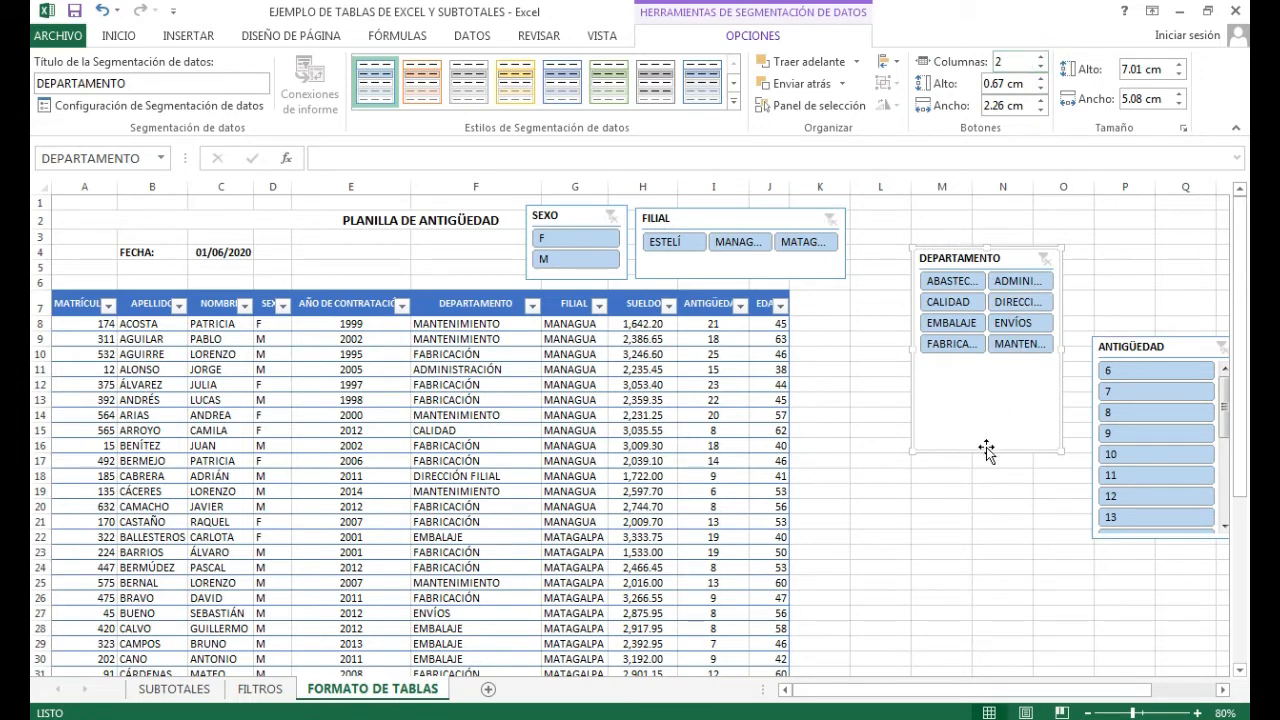
{"action": "left_click_drag", "start_coordinate": [986, 448], "coordinate": [984, 360]}
{"action": "left_click_drag", "start_coordinate": [994, 263], "coordinate": [959, 224]}
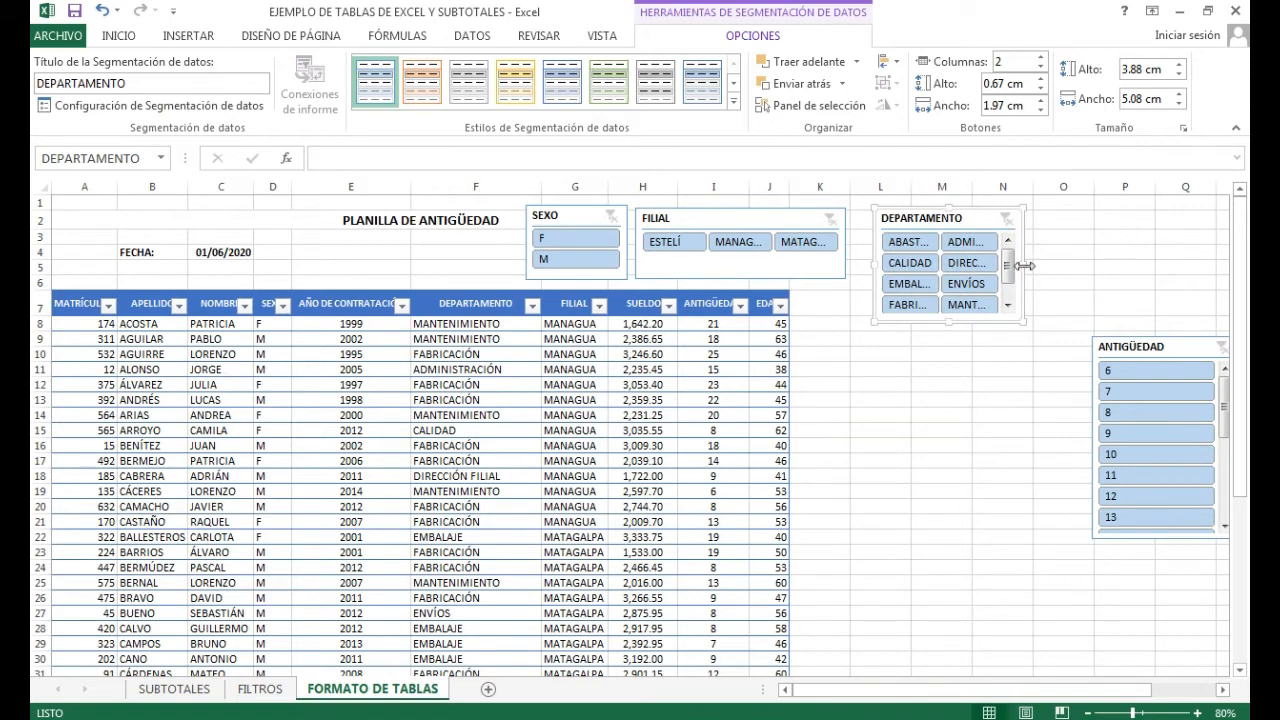
{"action": "left_click_drag", "start_coordinate": [1025, 266], "coordinate": [1087, 264]}
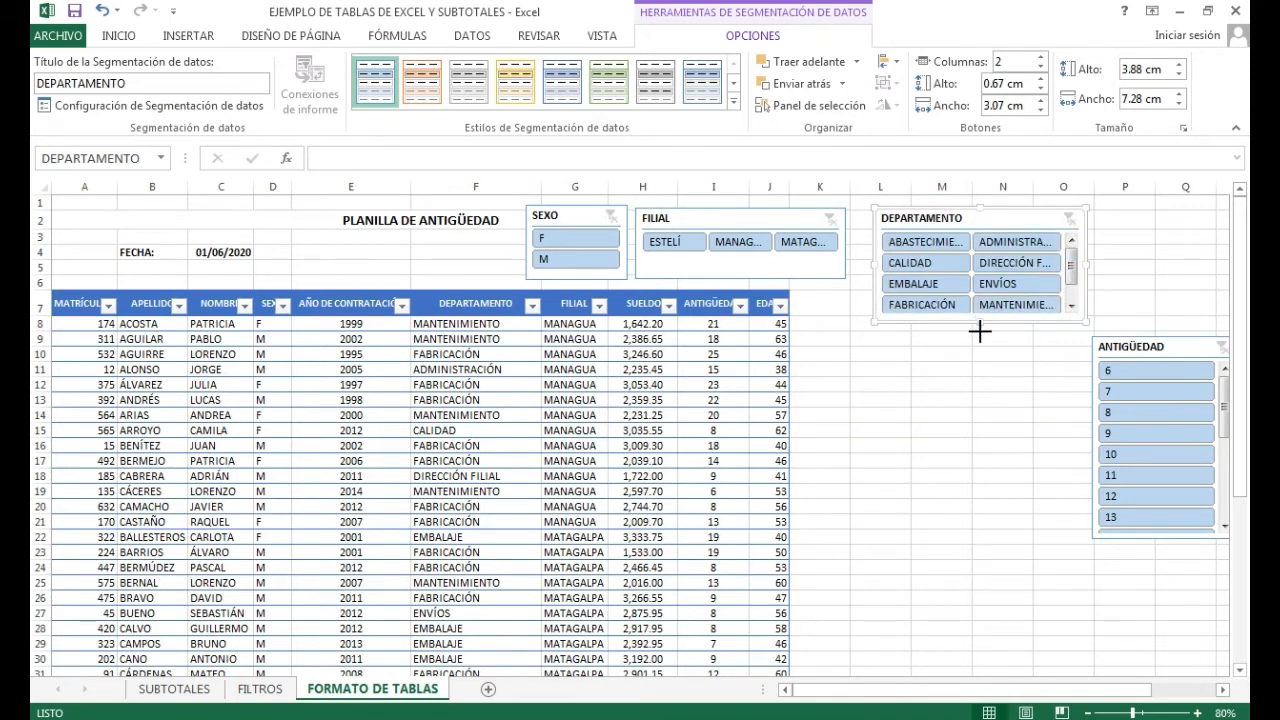
{"action": "mouse_move", "coordinate": [979, 331]}
{"action": "left_mouse_down"}
{"action": "mouse_move", "coordinate": [997, 400]}
{"action": "mouse_move", "coordinate": [980, 330]}
{"action": "left_mouse_up"}
Place the ANTIGÜEDAD slicer below DEPARTAMENTO and lay it out in 4 columns, about 4.71 cm high by 6.55 cm wide.
{"action": "left_click_drag", "start_coordinate": [1156, 344], "coordinate": [916, 338]}
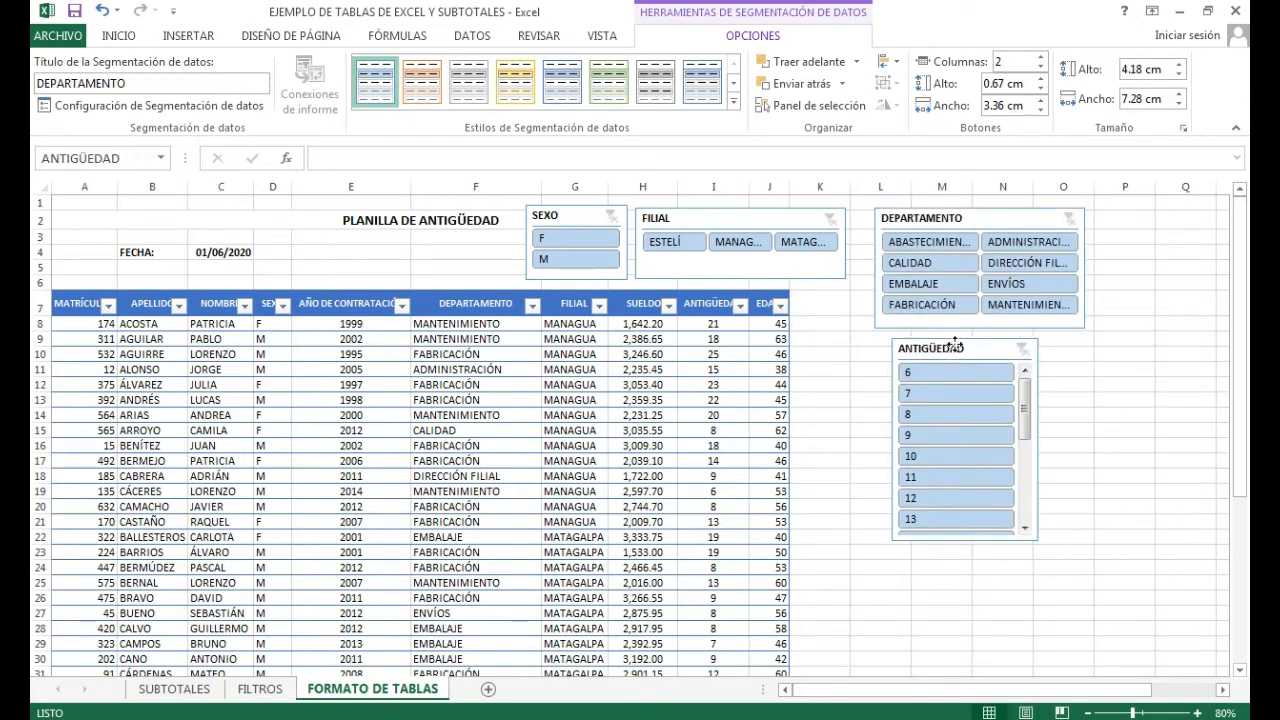
{"action": "left_click", "coordinate": [1041, 58]}
{"action": "left_click", "coordinate": [1041, 58]}
{"action": "left_click", "coordinate": [1040, 62]}
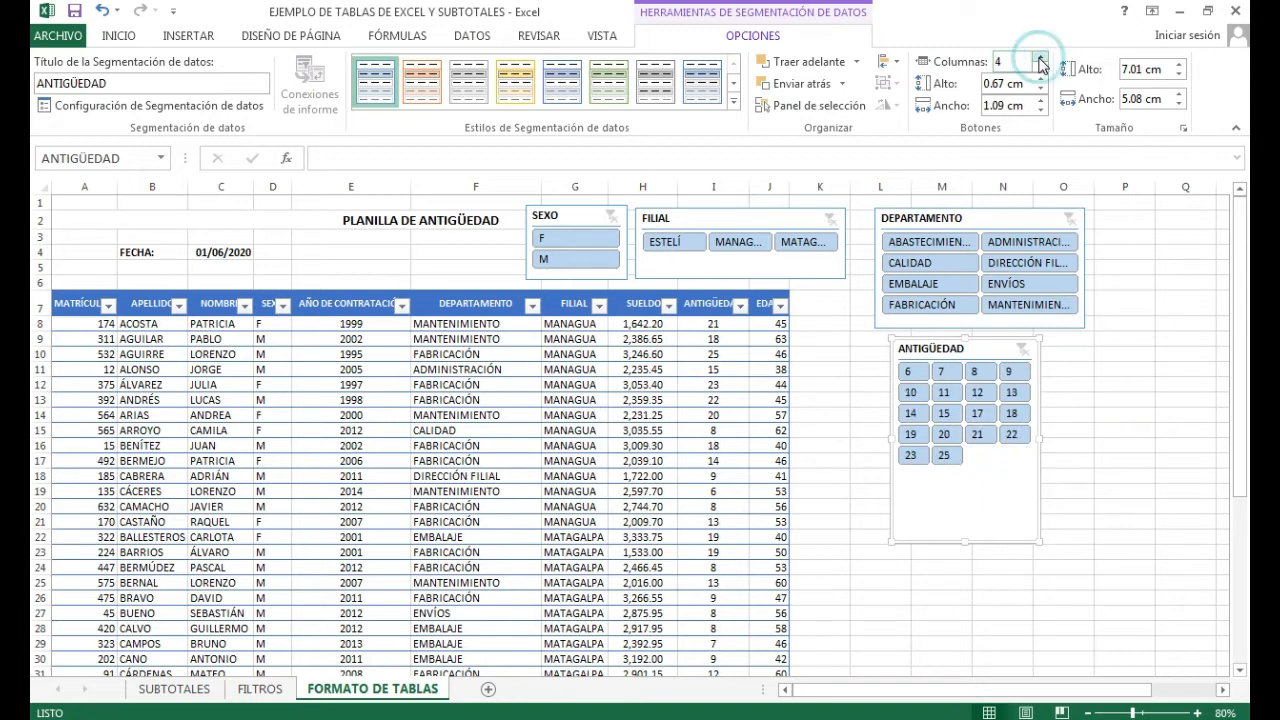
{"action": "left_click", "coordinate": [992, 525]}
{"action": "left_click_drag", "start_coordinate": [962, 539], "coordinate": [970, 476]}
{"action": "left_click_drag", "start_coordinate": [1036, 410], "coordinate": [1082, 411]}
Apply the dark green style to the ANTIGÜEDAD slicer and the dark blue style to the DEPARTAMENTO slicer.
{"action": "left_click", "coordinate": [997, 356]}
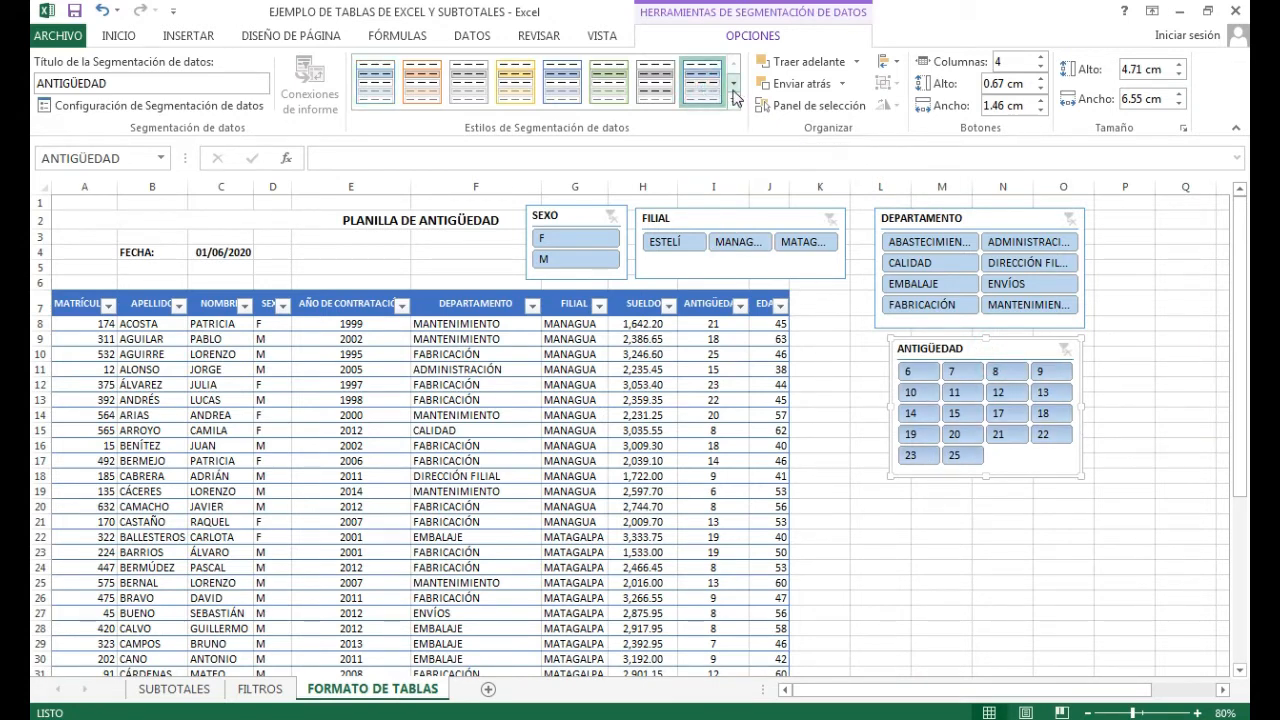
{"action": "left_click", "coordinate": [733, 84]}
{"action": "left_click", "coordinate": [614, 84]}
{"action": "left_click", "coordinate": [914, 220]}
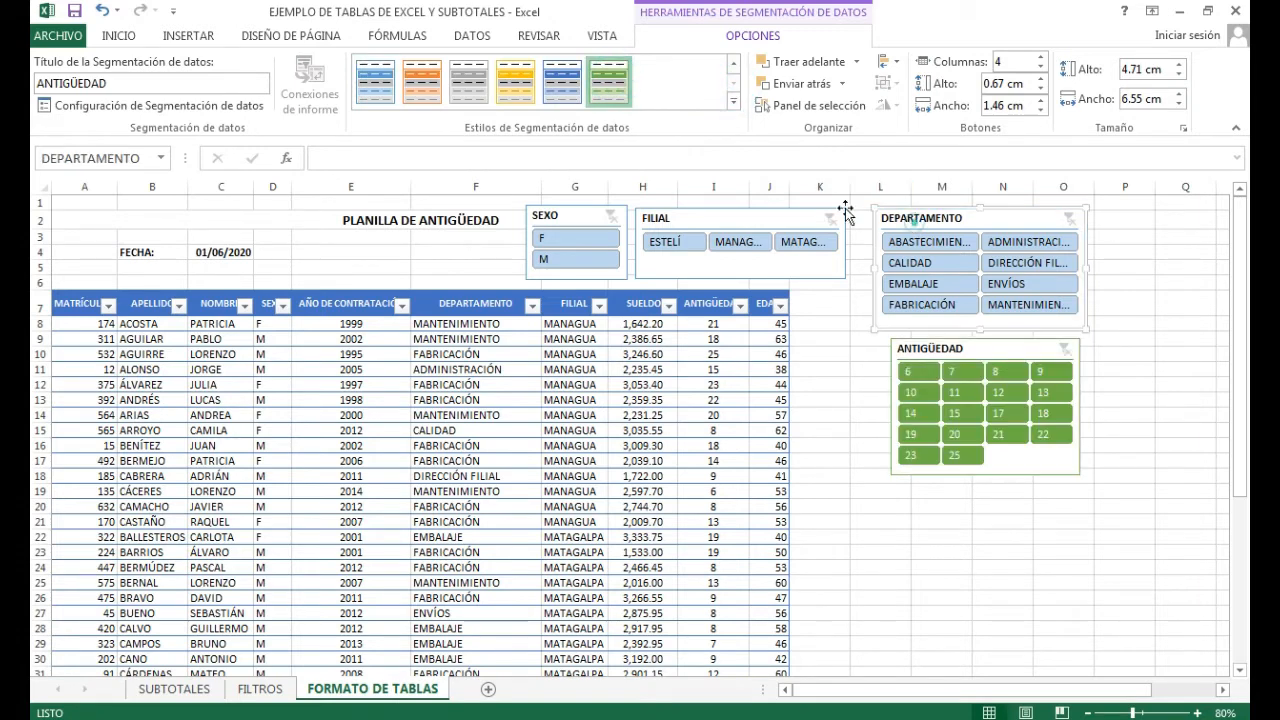
{"action": "left_click", "coordinate": [562, 84]}
Apply the dark orange style to the FILIAL slicer and the dark light-blue style to the SEXO slicer.
{"action": "left_click", "coordinate": [706, 230]}
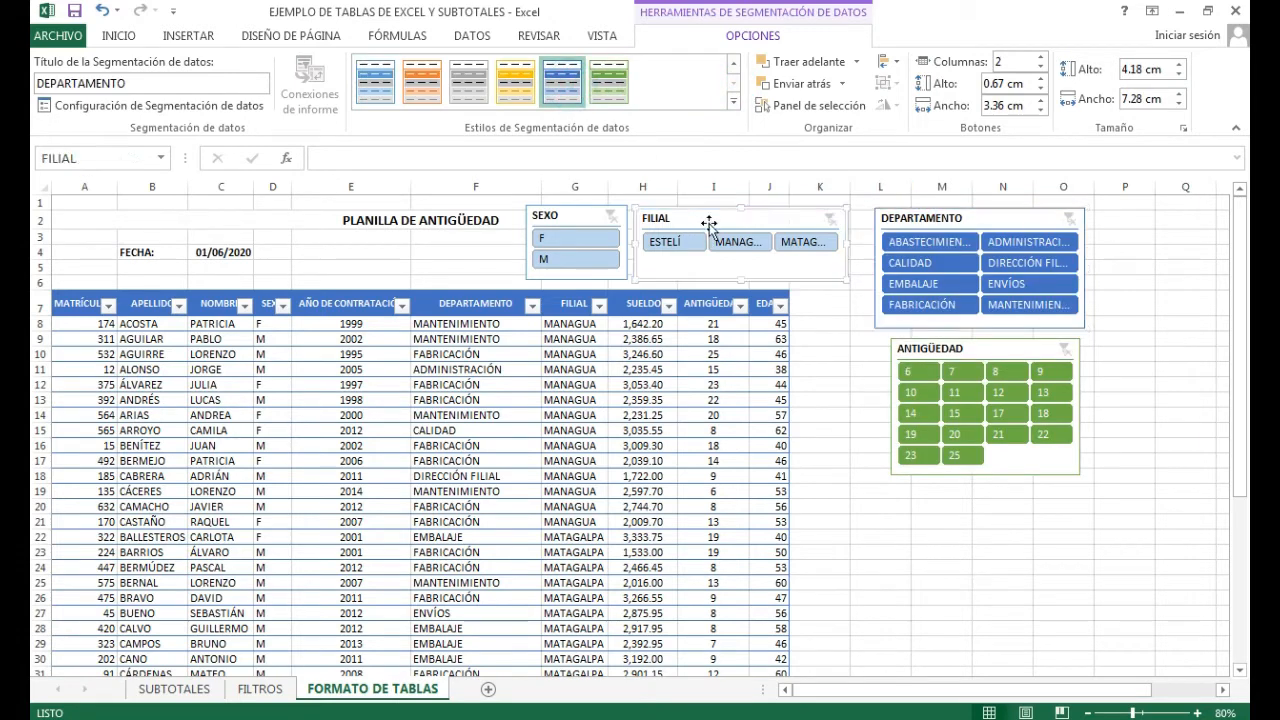
{"action": "left_click", "coordinate": [422, 84]}
{"action": "left_click", "coordinate": [567, 216]}
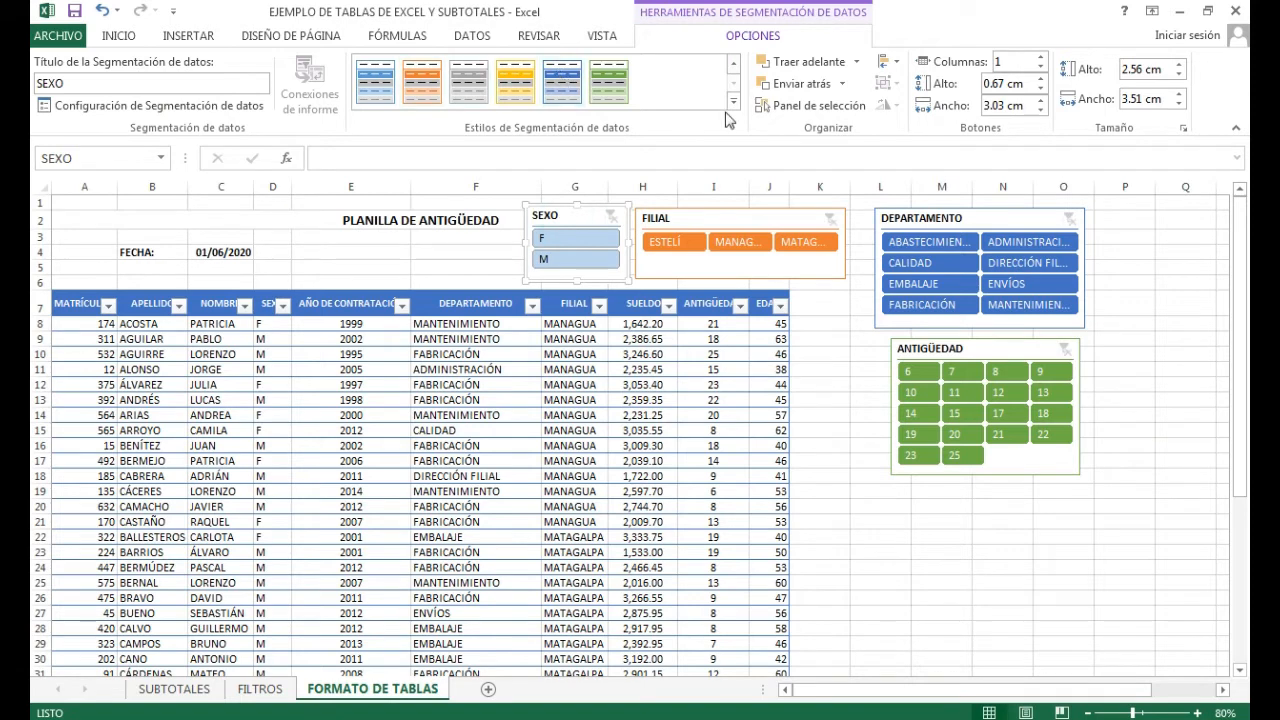
{"action": "left_click", "coordinate": [734, 66]}
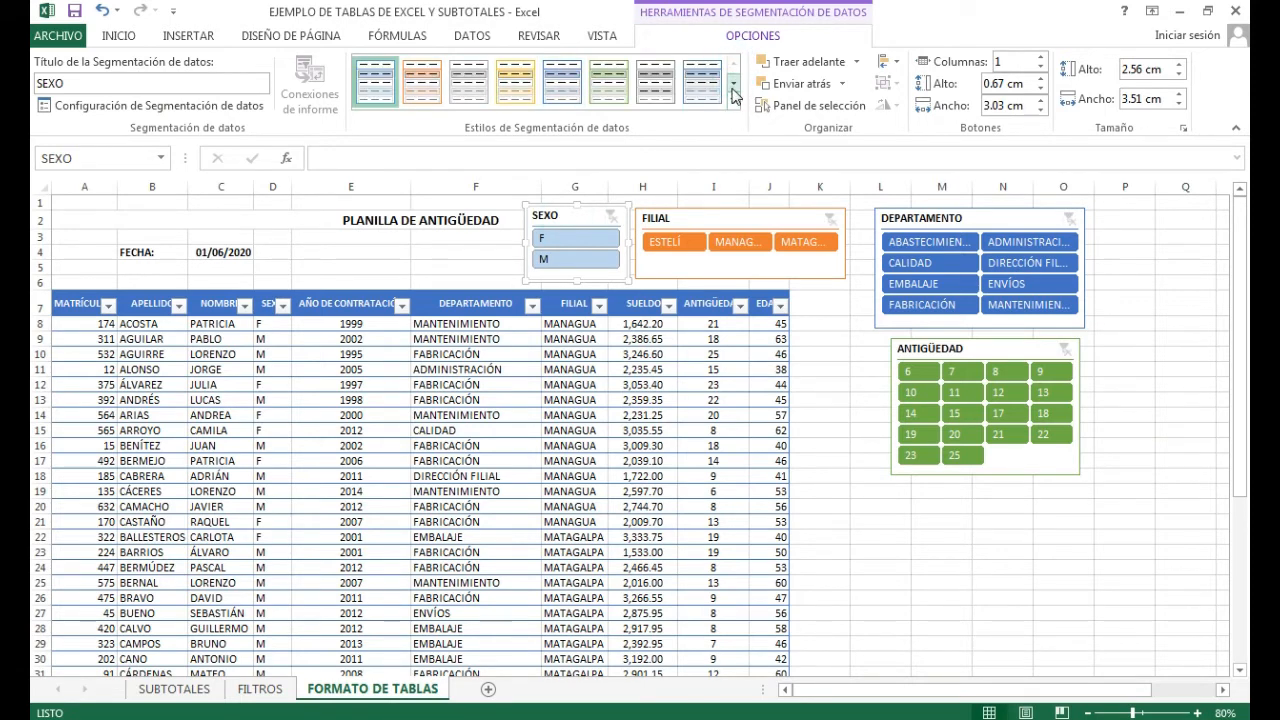
{"action": "left_click", "coordinate": [734, 84]}
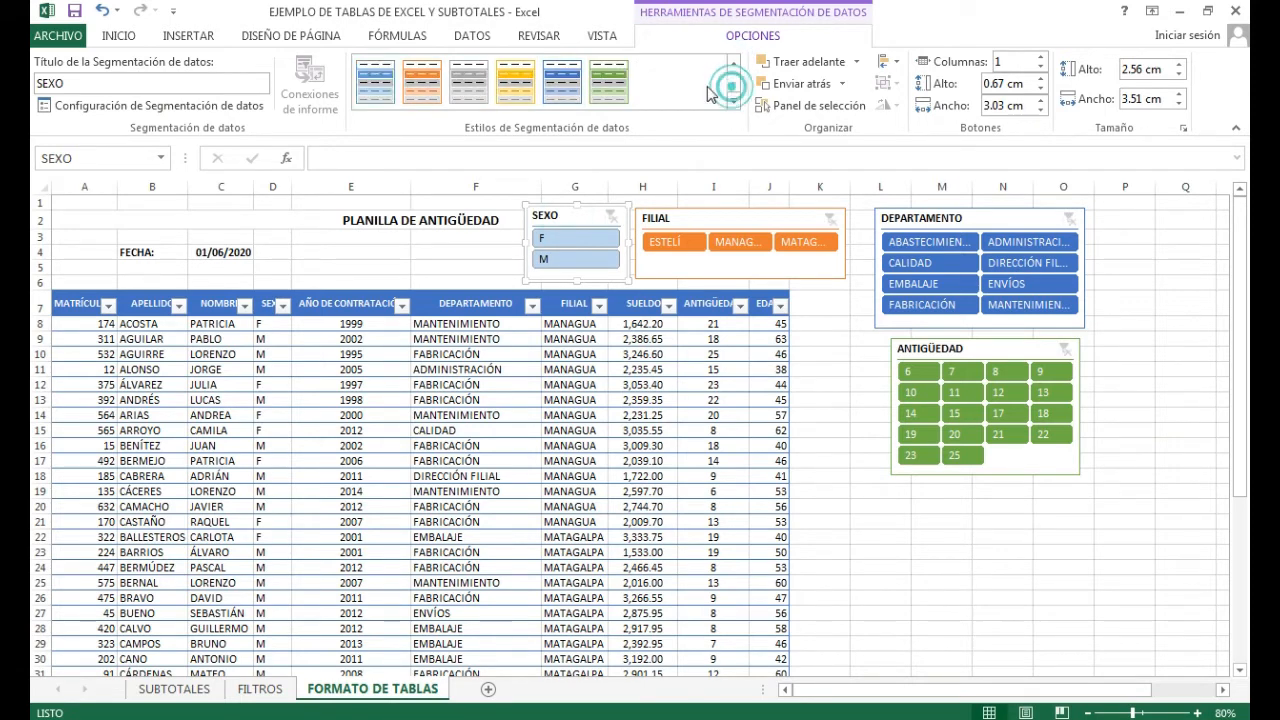
{"action": "left_click", "coordinate": [516, 74]}
{"action": "left_click", "coordinate": [612, 72]}
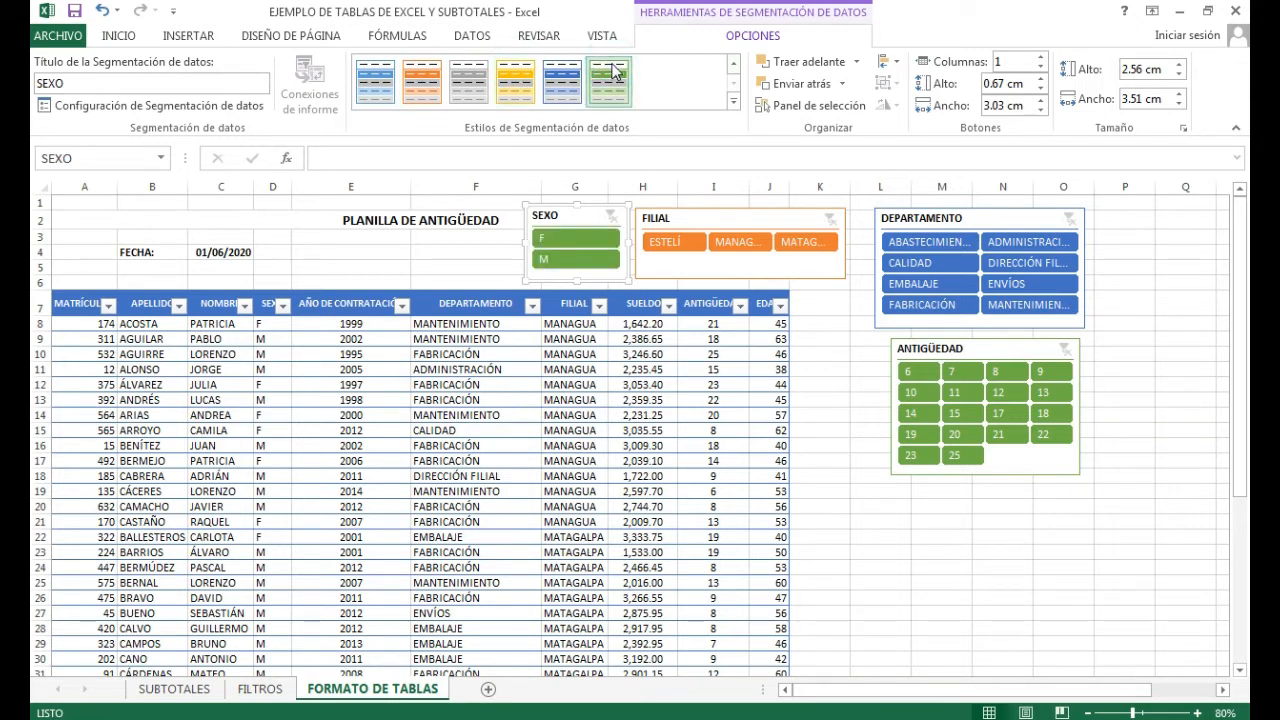
{"action": "left_click", "coordinate": [375, 72]}
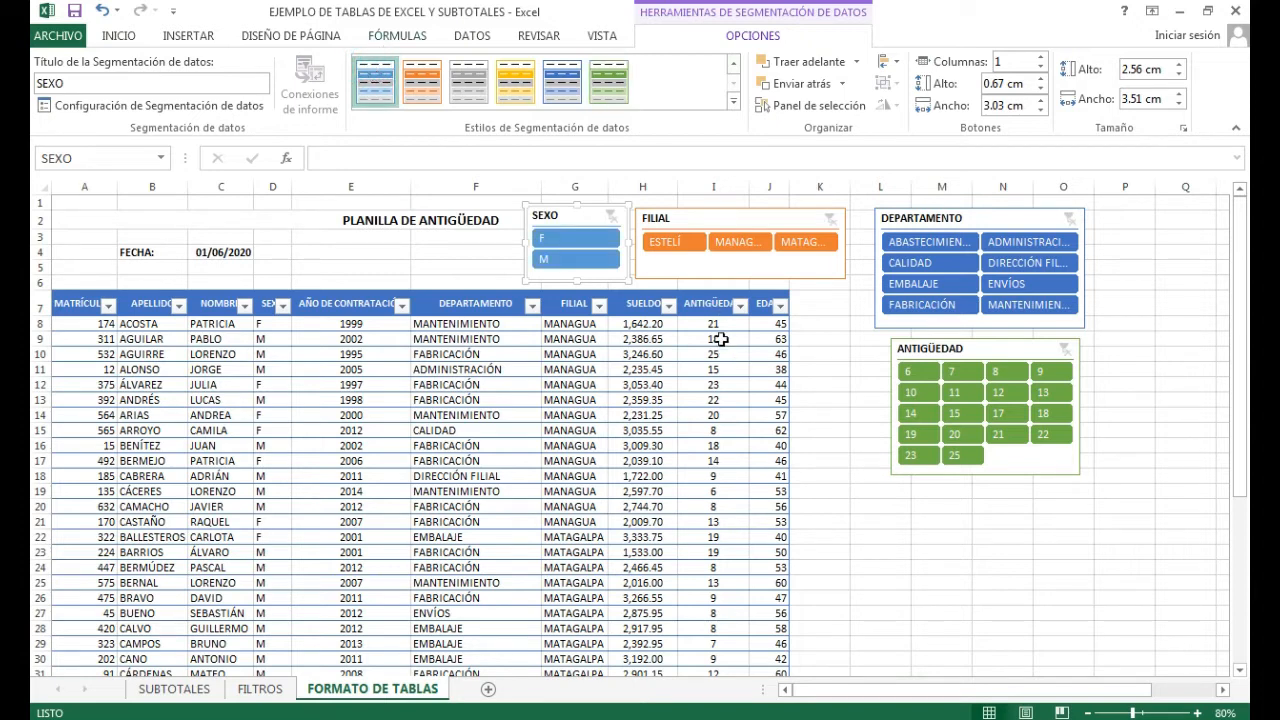
Move the slicers clear of the table, stacking DEPARTAMENTO, ANTIGÜEDAD and FILIAL in a column with SEXO between them and the table.
{"action": "left_click_drag", "start_coordinate": [737, 220], "coordinate": [976, 500]}
{"action": "left_click_drag", "start_coordinate": [551, 218], "coordinate": [789, 216]}
{"action": "left_click_drag", "start_coordinate": [1025, 226], "coordinate": [1108, 220]}
{"action": "left_click_drag", "start_coordinate": [808, 214], "coordinate": [882, 216]}
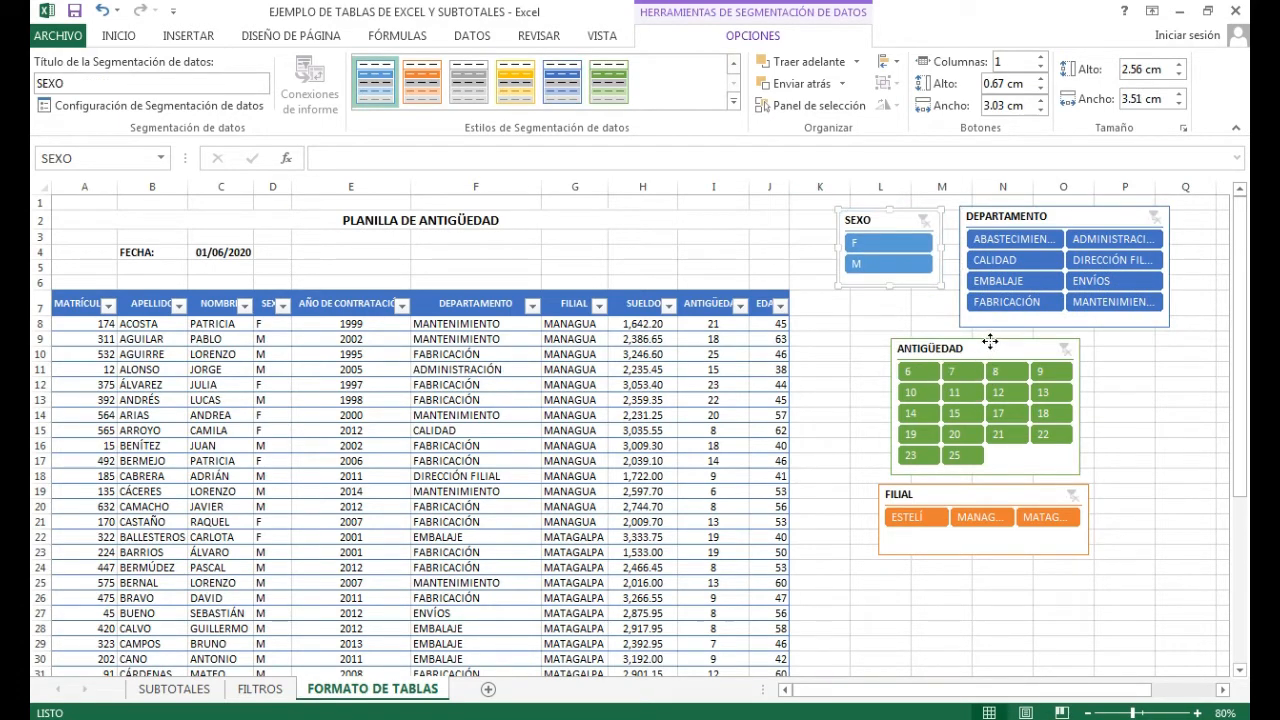
{"action": "left_click_drag", "start_coordinate": [989, 342], "coordinate": [1056, 340]}
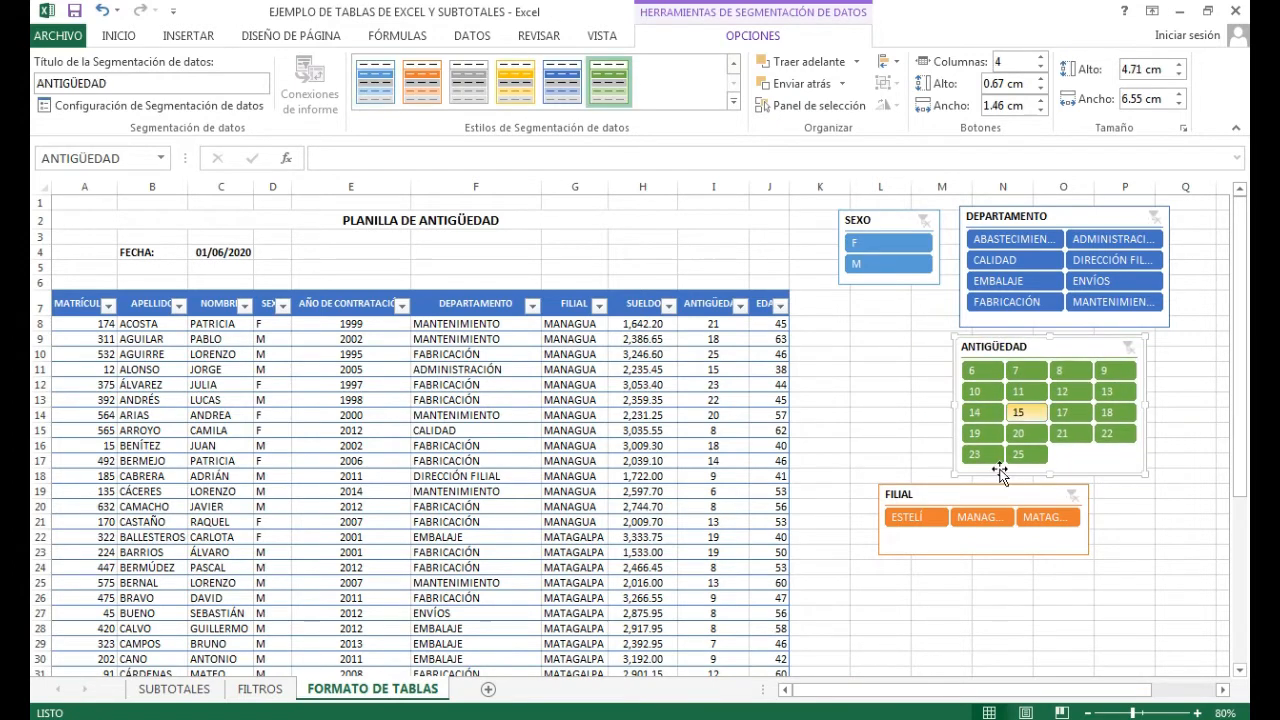
{"action": "left_click_drag", "start_coordinate": [987, 500], "coordinate": [1065, 493]}
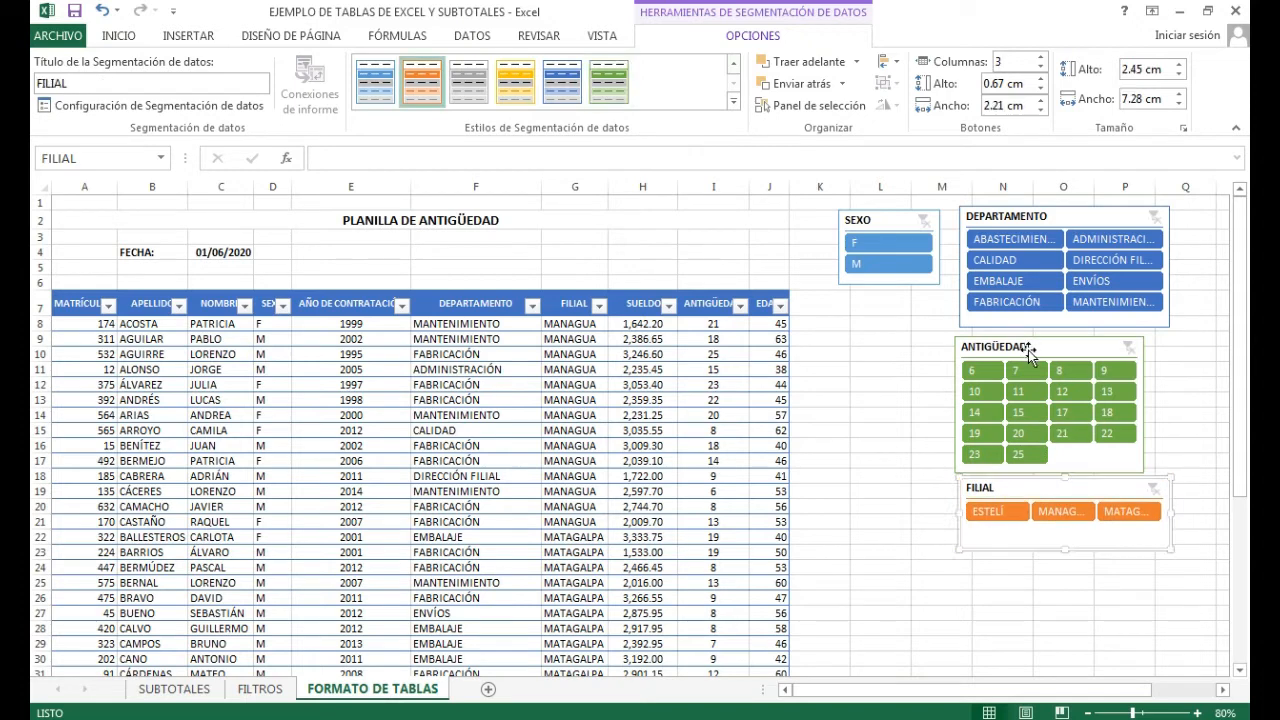
{"action": "left_click_drag", "start_coordinate": [1025, 351], "coordinate": [1032, 350]}
{"action": "left_click_drag", "start_coordinate": [894, 220], "coordinate": [892, 367]}
Collapse the ribbon to gain more room for the table and its slicers.
{"action": "left_click", "coordinate": [357, 417]}
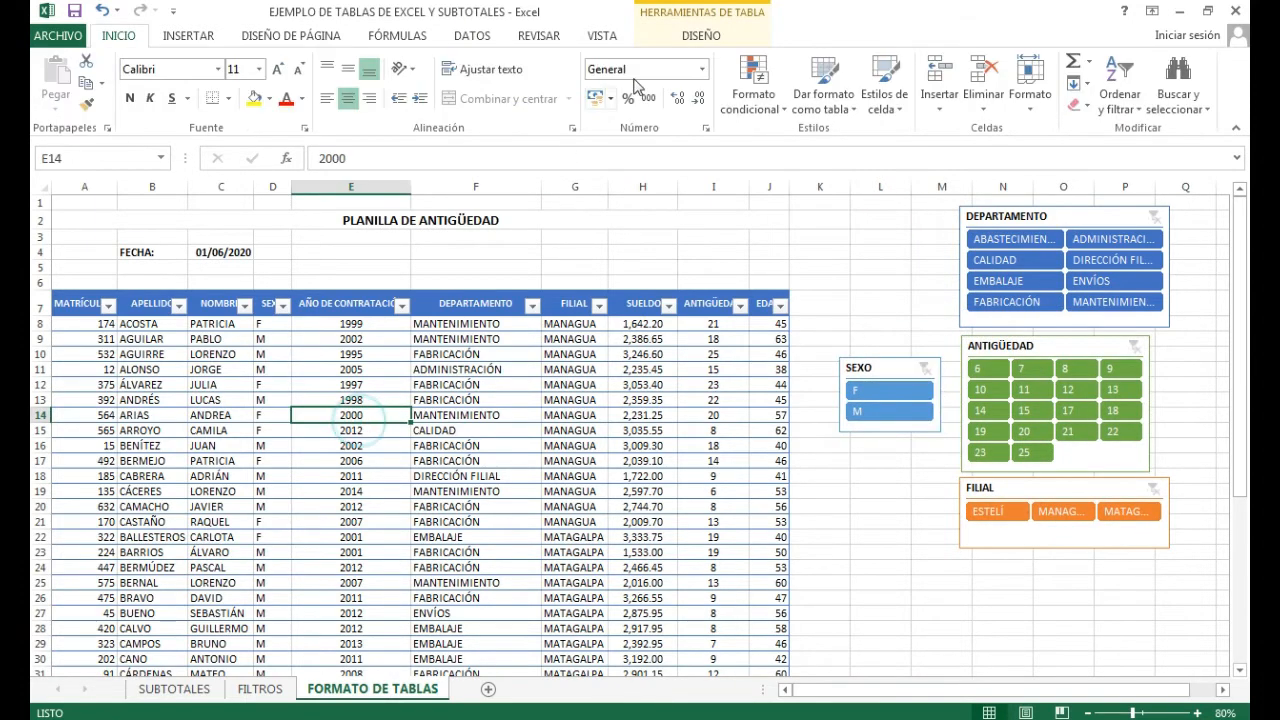
{"action": "left_click", "coordinate": [700, 35]}
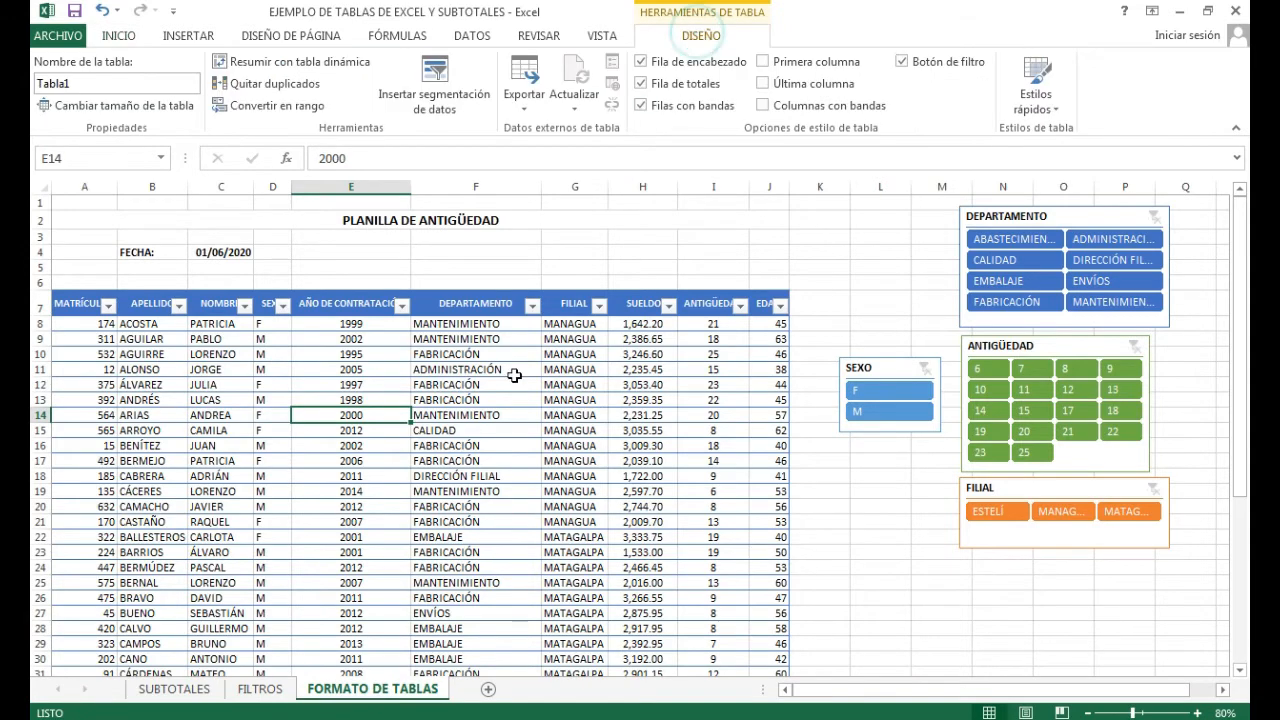
{"action": "double_click", "coordinate": [703, 36]}
{"action": "left_click", "coordinate": [485, 360]}
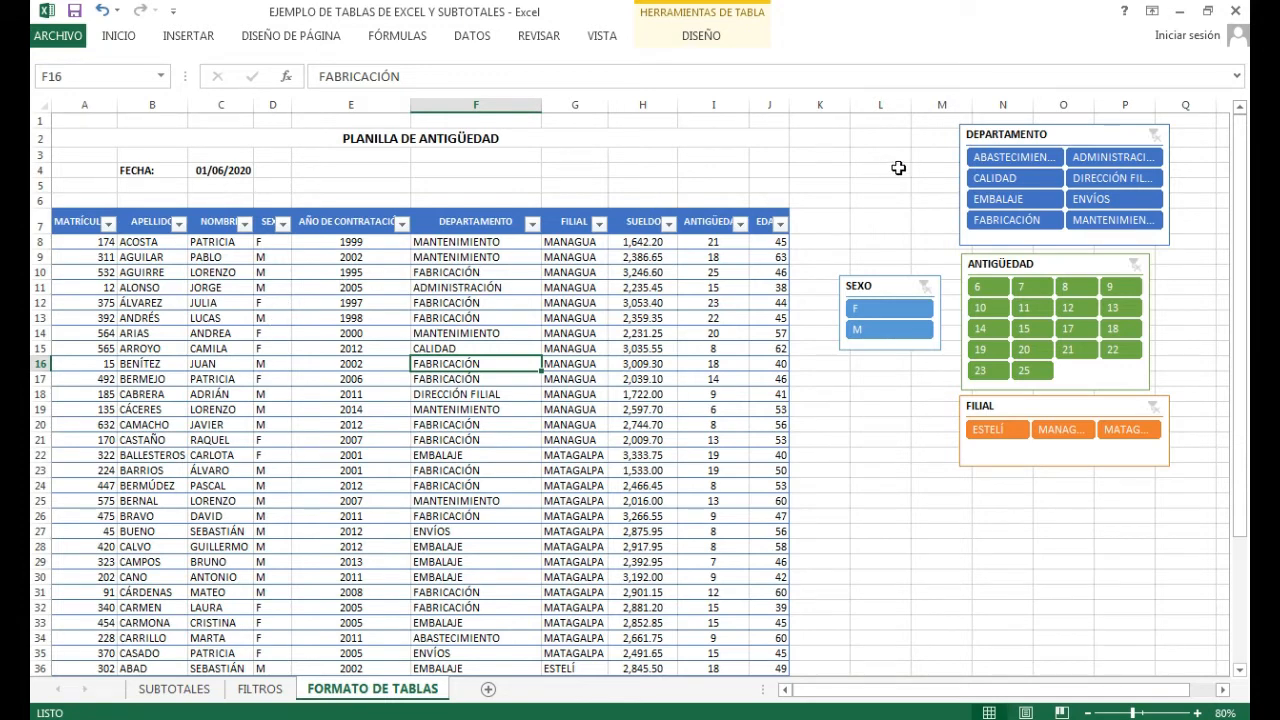
Widen the DEPARTAMENTO slicer toward the table until its department names fit in full.
{"action": "left_click", "coordinate": [1000, 138]}
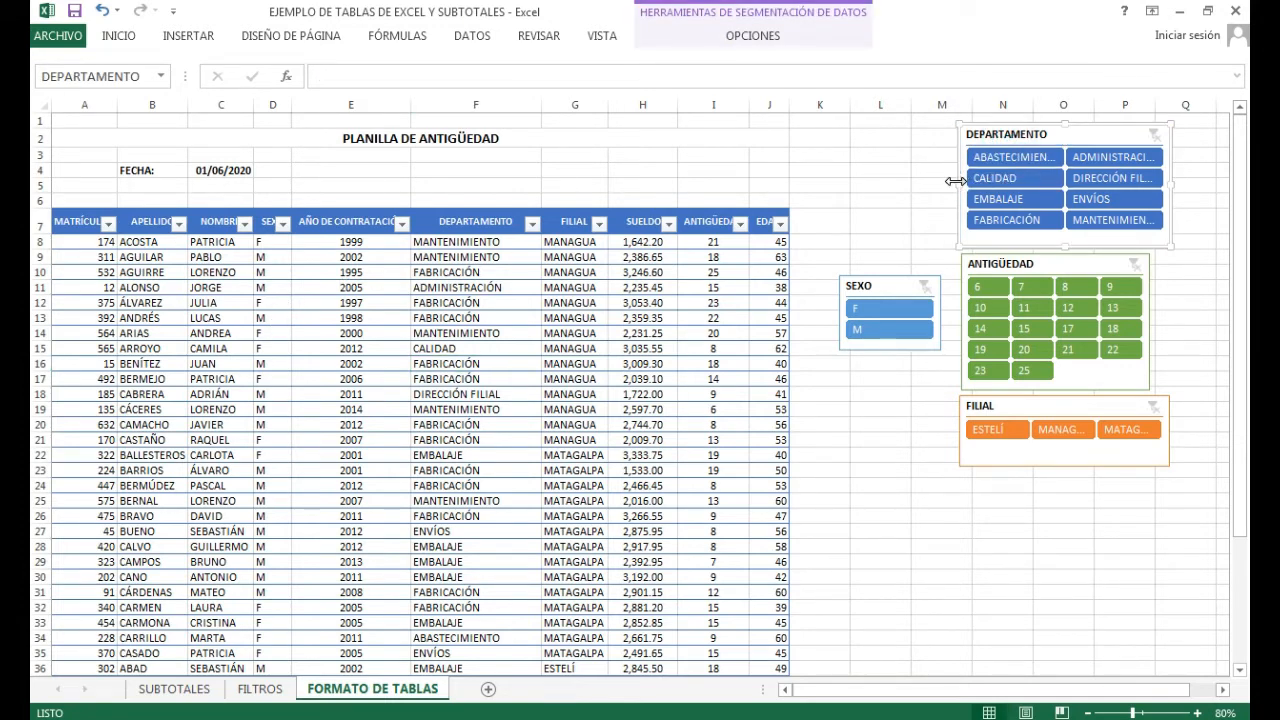
{"action": "left_click_drag", "start_coordinate": [958, 184], "coordinate": [925, 188]}
{"action": "left_click", "coordinate": [309, 373]}
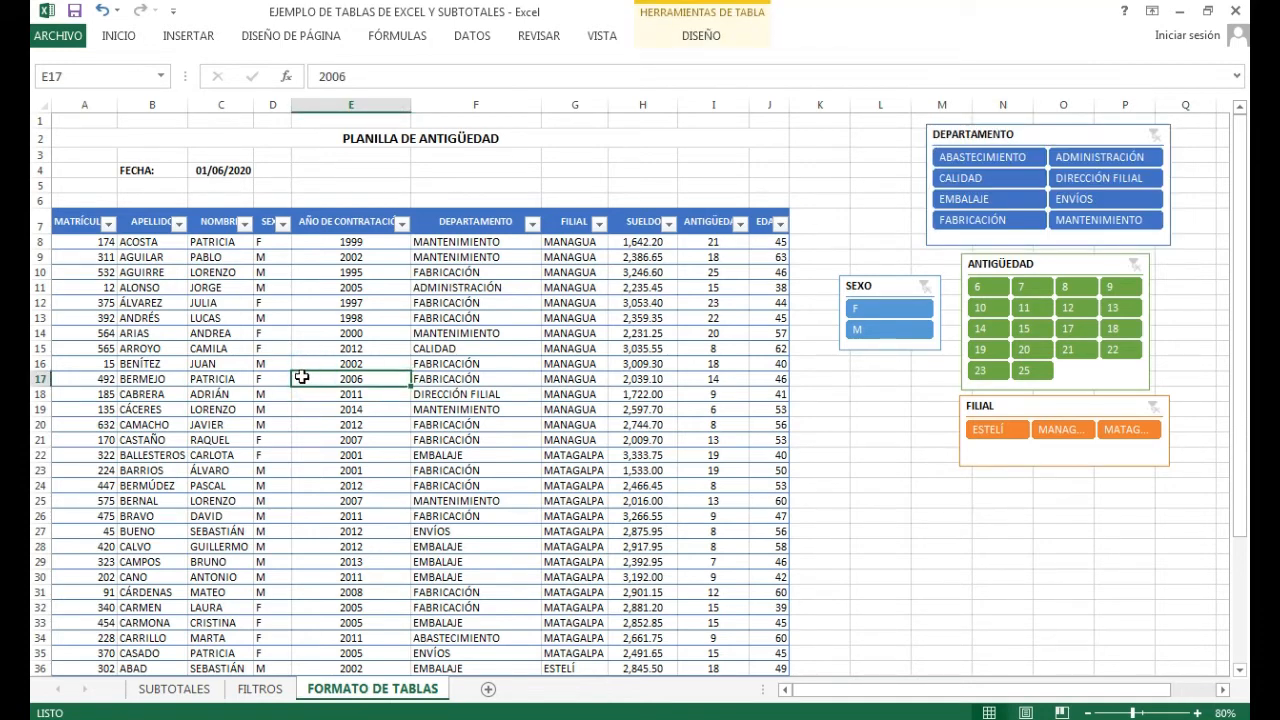
Filter the table by DEPARTAMENTO with the slicer, first CALIDAD alone, then ENVÍOS combined with ADMINISTRACIÓN, CALIDAD and FABRICACIÓN.
{"action": "left_click", "coordinate": [989, 178]}
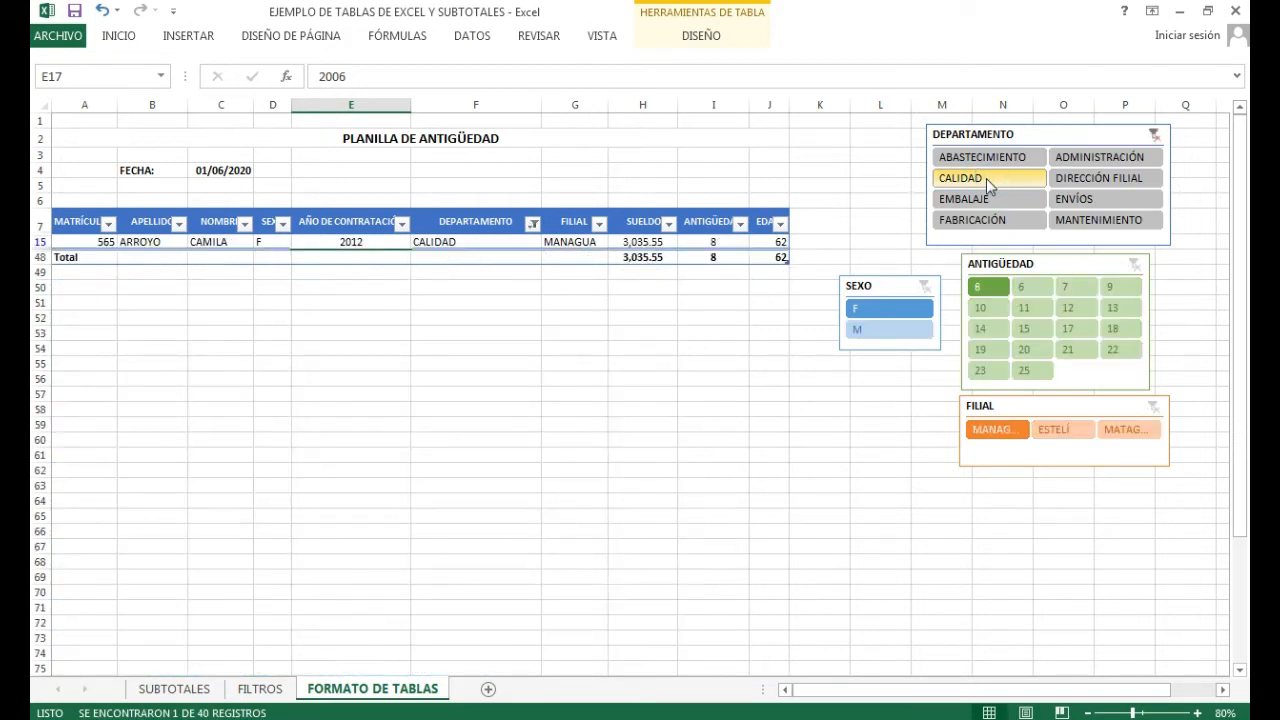
{"action": "left_click", "coordinate": [1109, 204]}
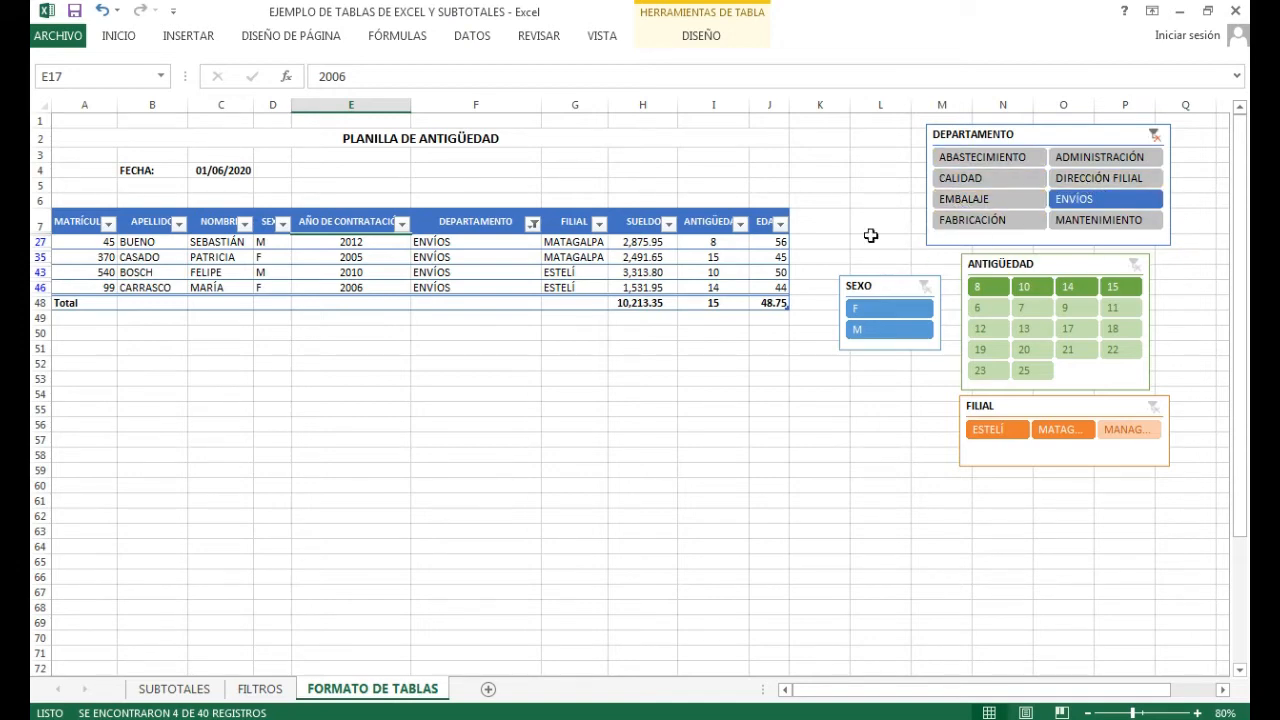
{"action": "left_click", "coordinate": [1097, 160], "text": "ctrl"}
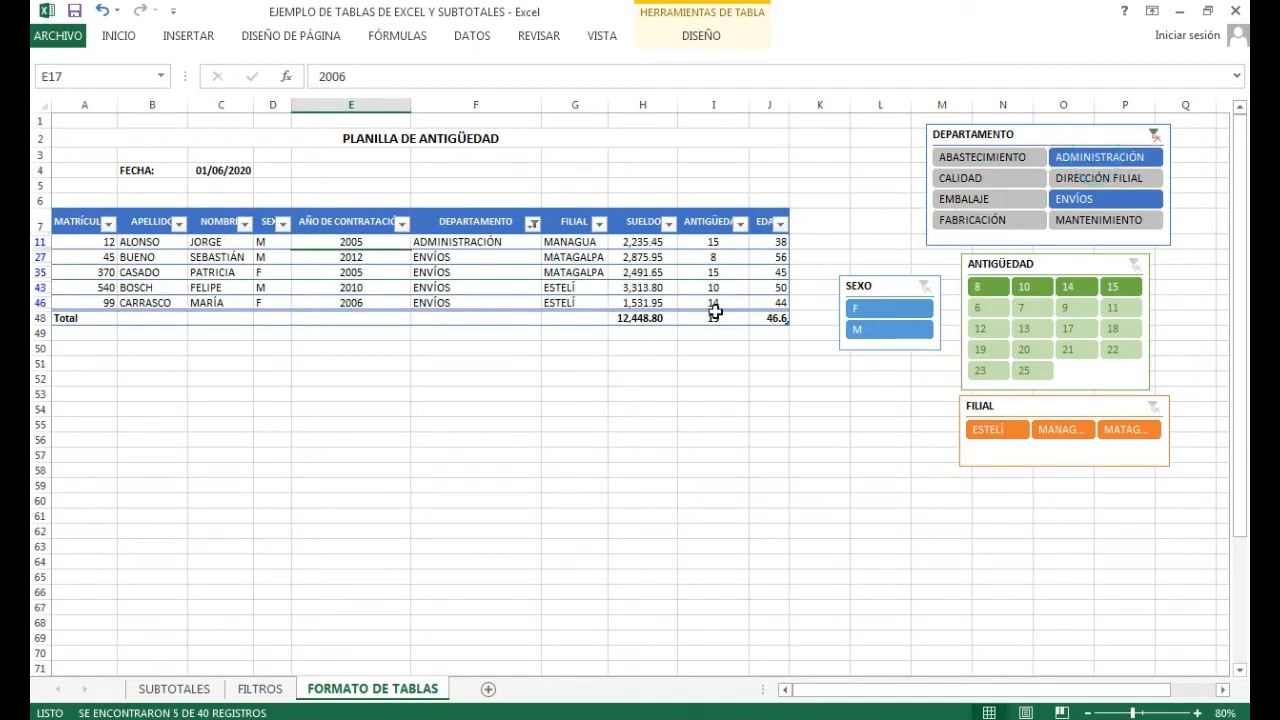
{"action": "left_click", "coordinate": [990, 180], "text": "ctrl"}
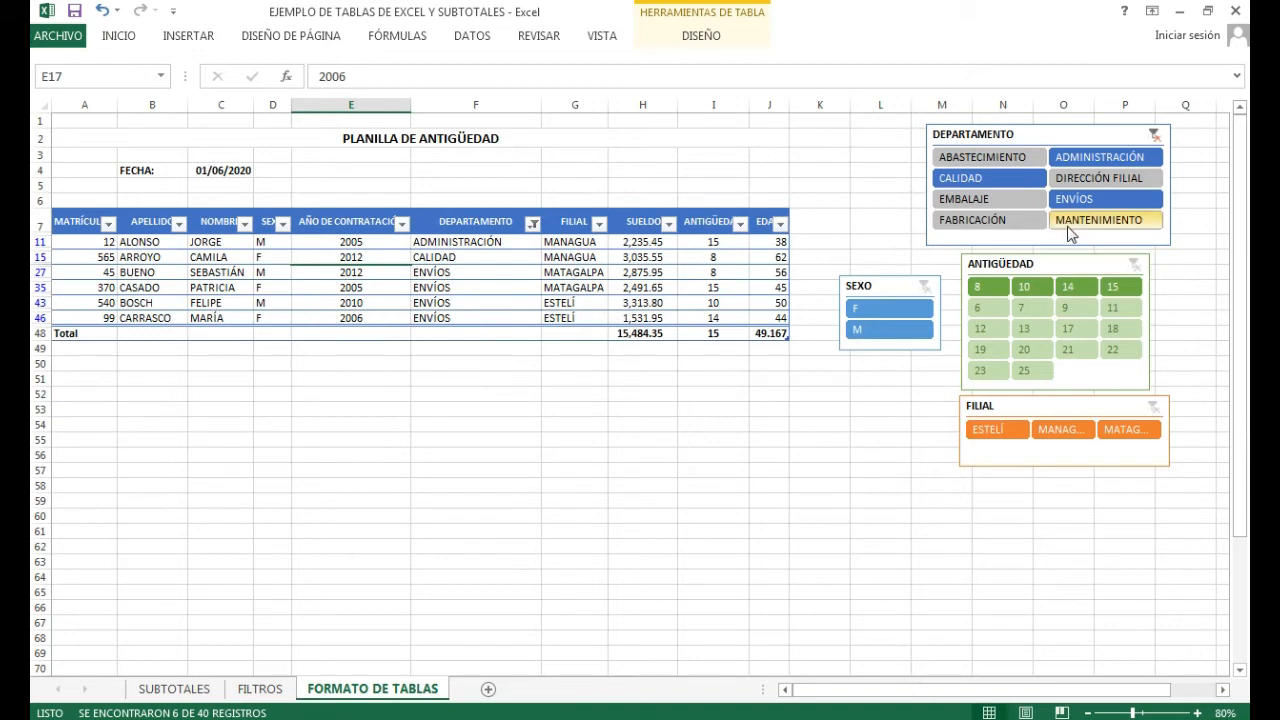
{"action": "left_click", "coordinate": [988, 222], "text": "ctrl"}
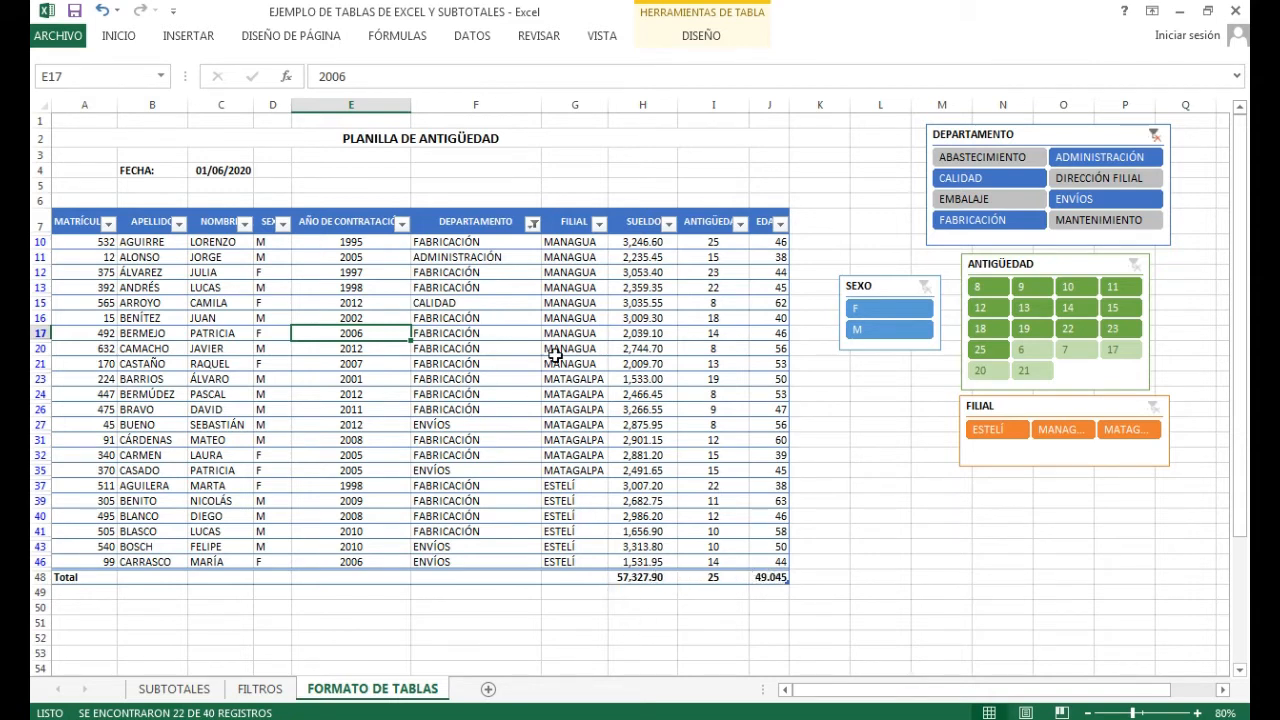
Filter the records by SEXO with the slicer, alternating between F and M, and clear that filter.
{"action": "left_click", "coordinate": [870, 309]}
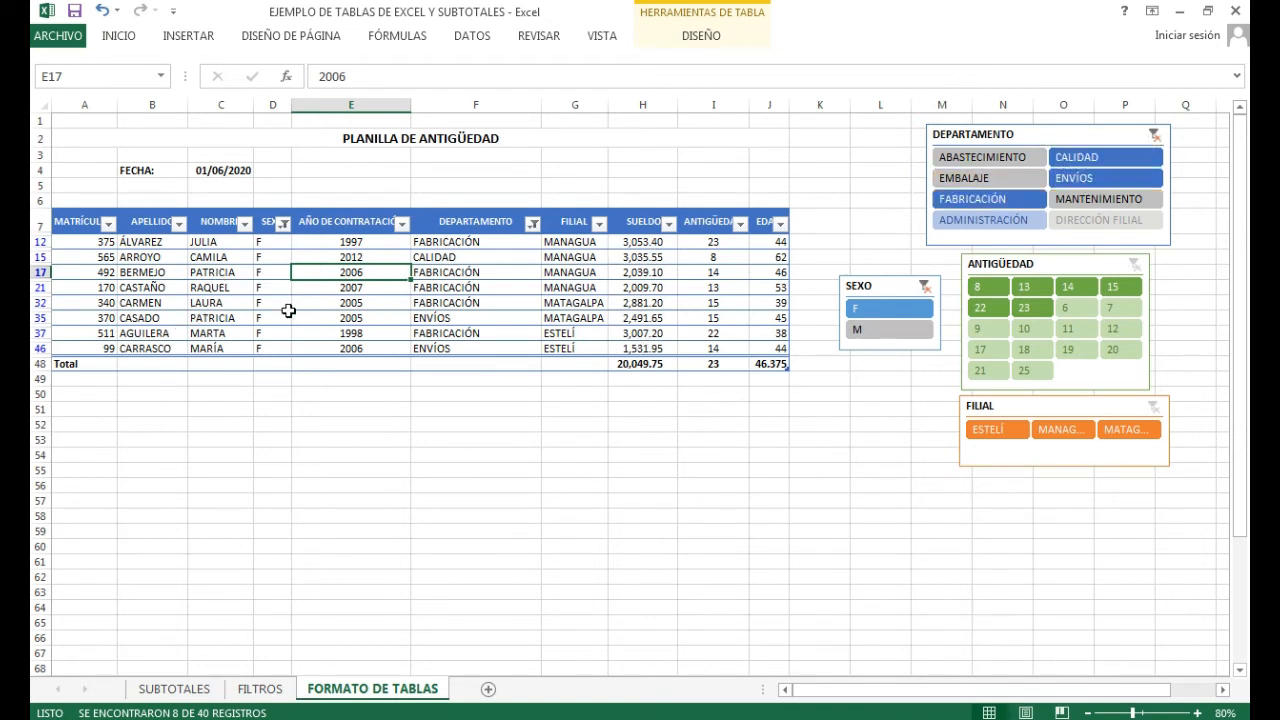
{"action": "left_click", "coordinate": [896, 340]}
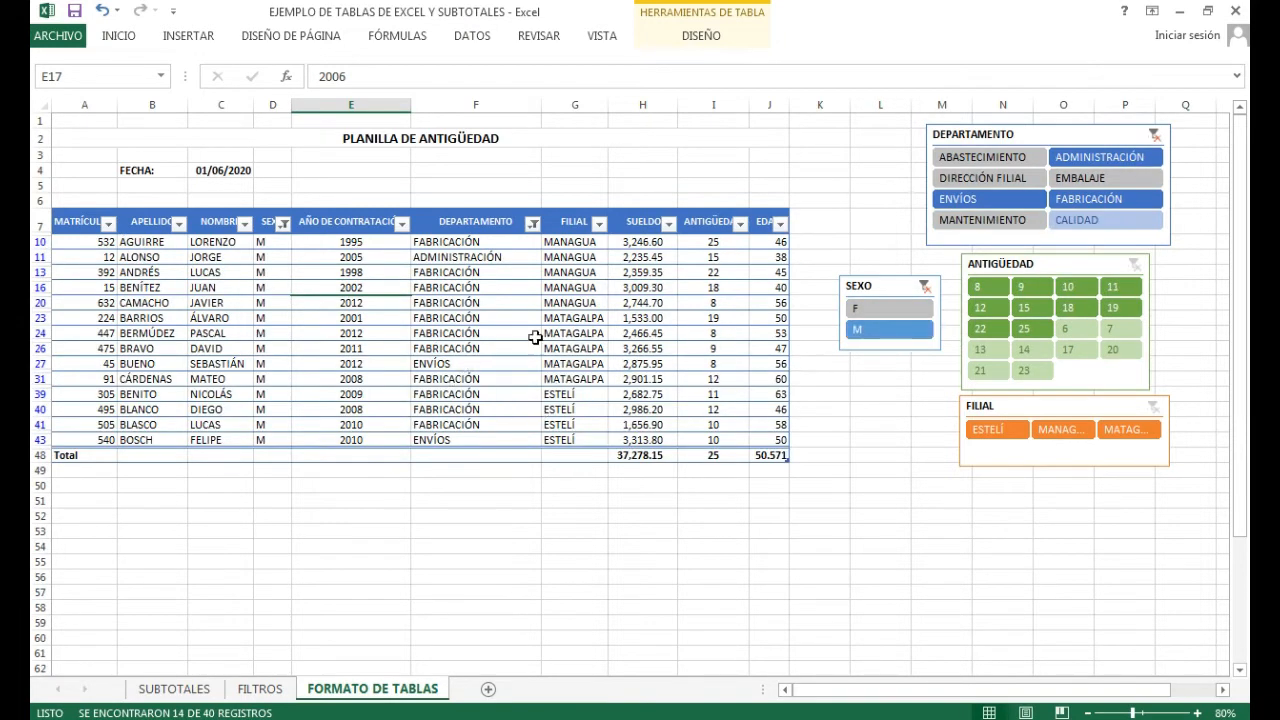
{"action": "left_click", "coordinate": [886, 318]}
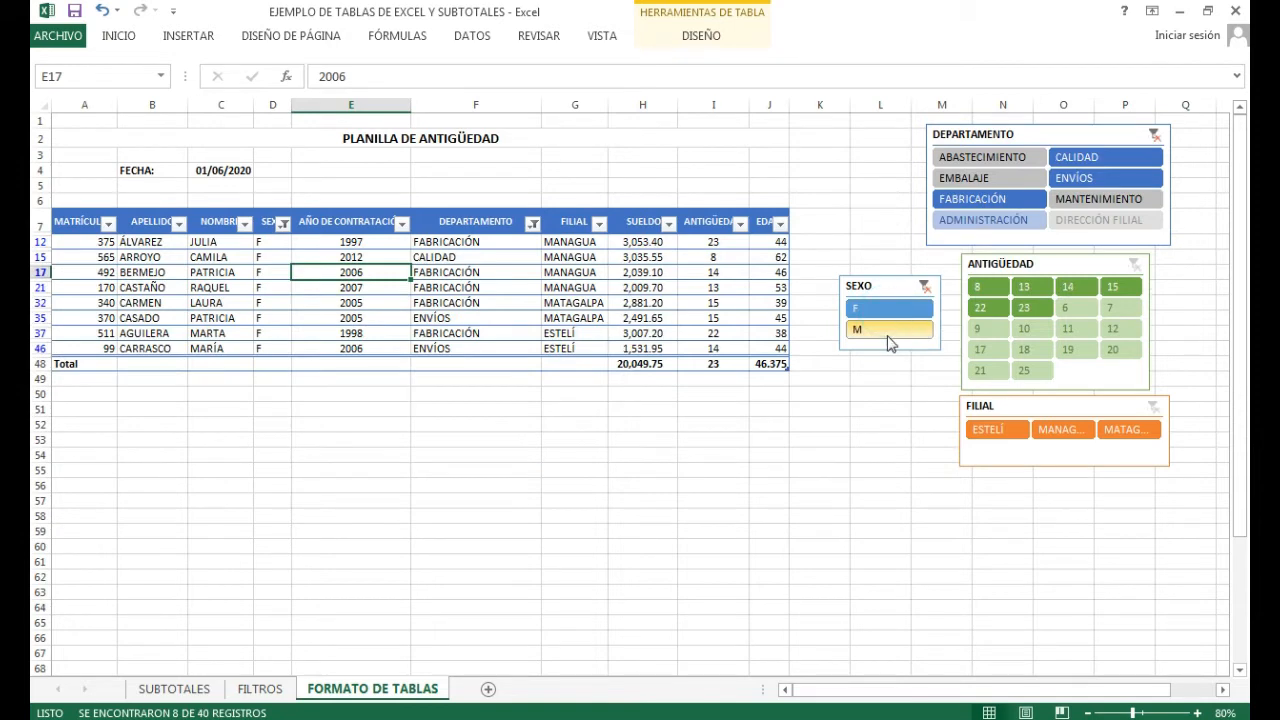
{"action": "left_click", "coordinate": [889, 332]}
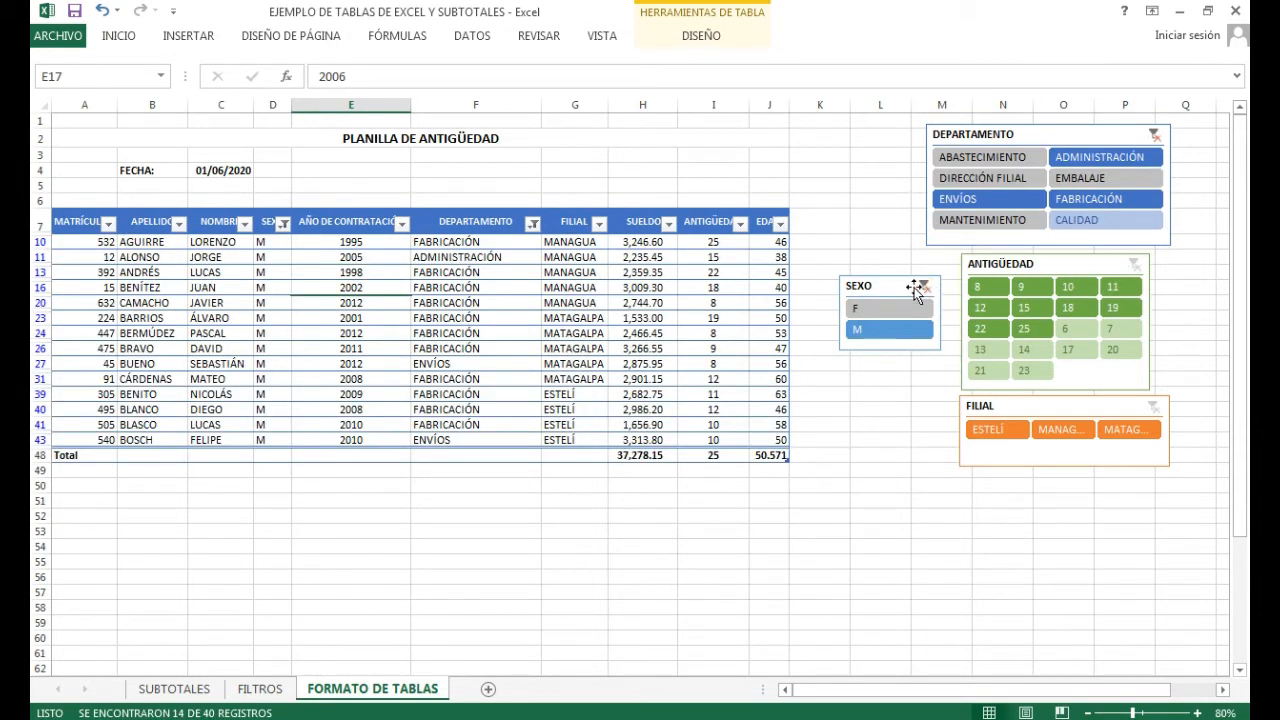
{"action": "left_click", "coordinate": [923, 287]}
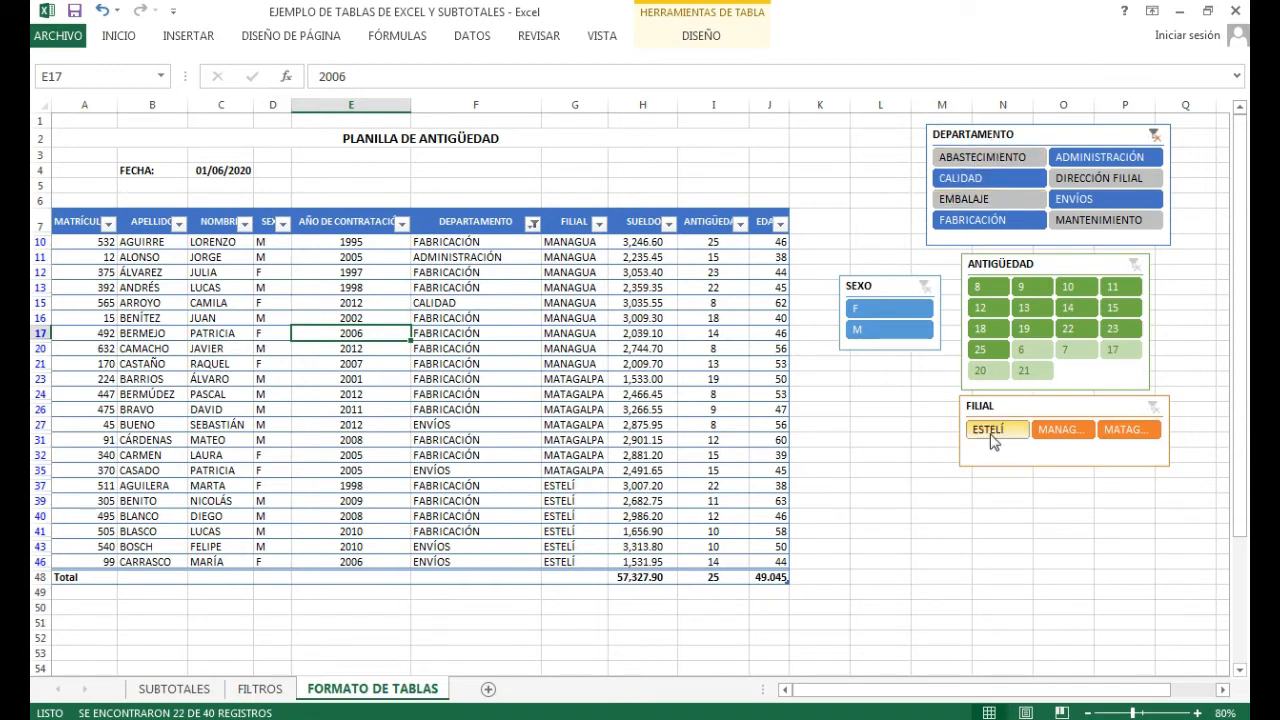
Filter the records by each FILIAL in turn, ESTELÍ, MANAGUA and MATAGALPA, and clear the slicer's filter.
{"action": "left_click", "coordinate": [988, 430]}
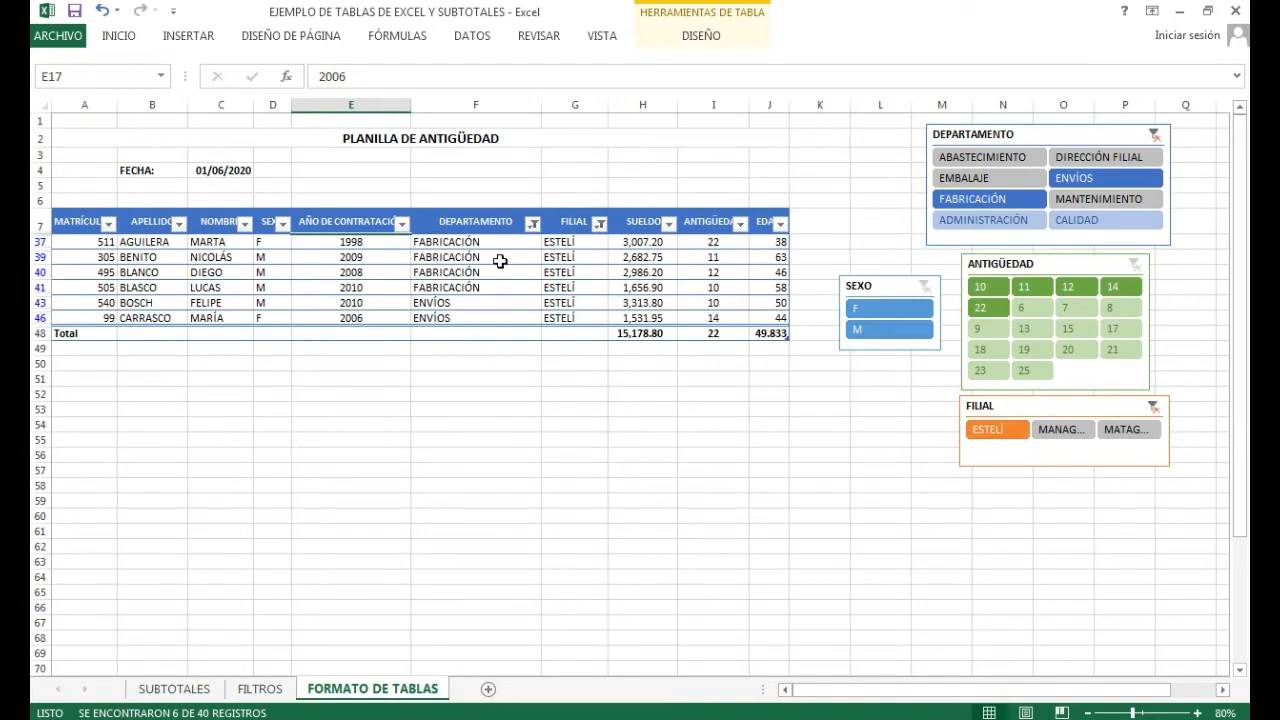
{"action": "left_click", "coordinate": [1058, 431]}
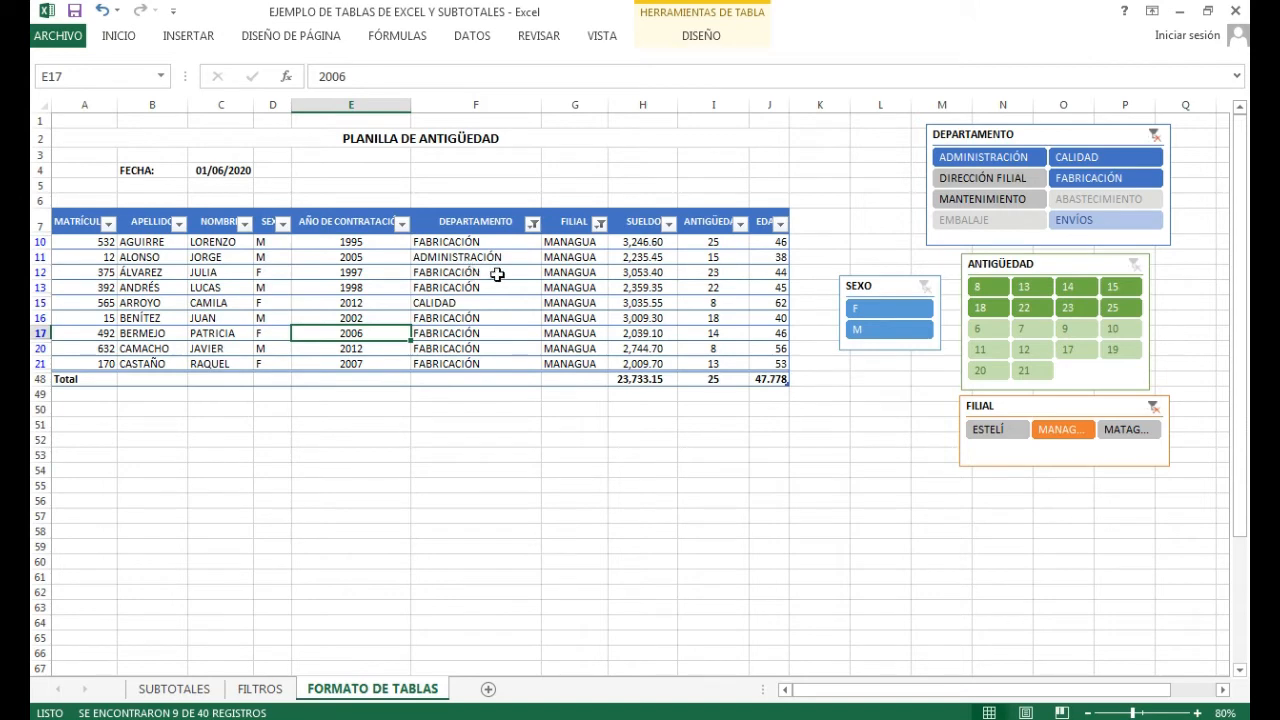
{"action": "left_click", "coordinate": [1130, 431]}
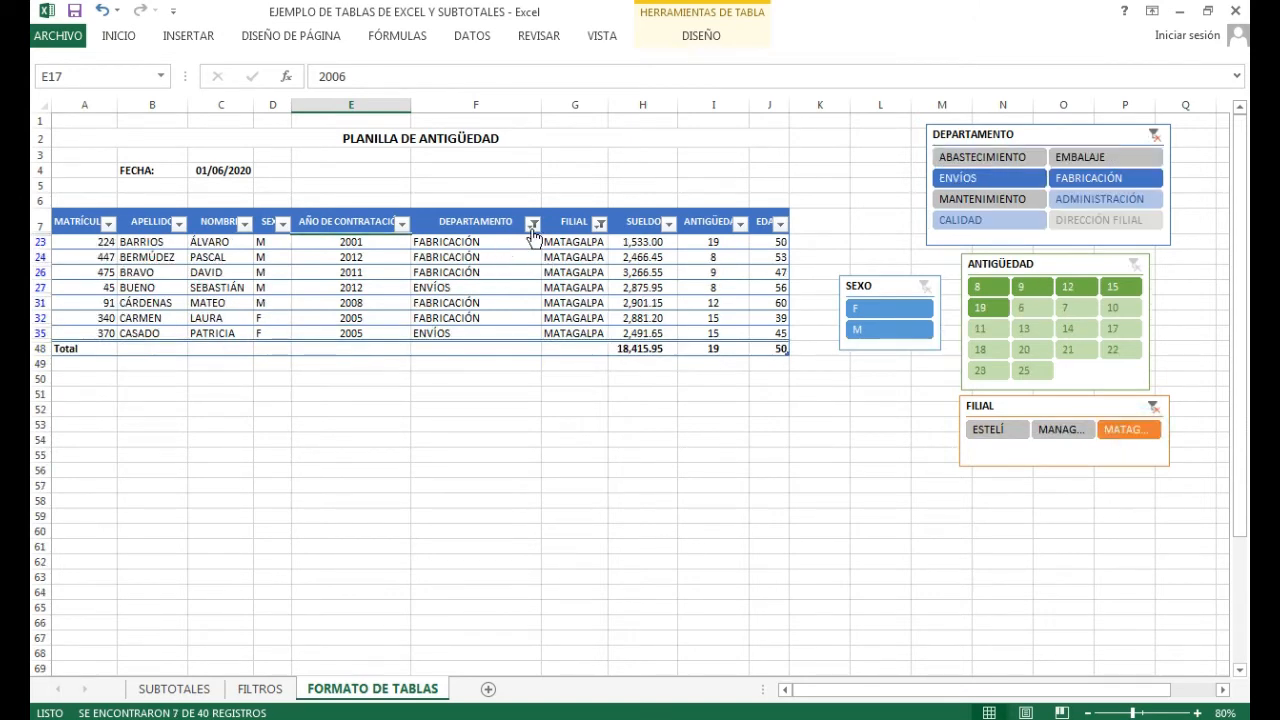
{"action": "left_click", "coordinate": [1058, 429]}
{"action": "left_click", "coordinate": [990, 429]}
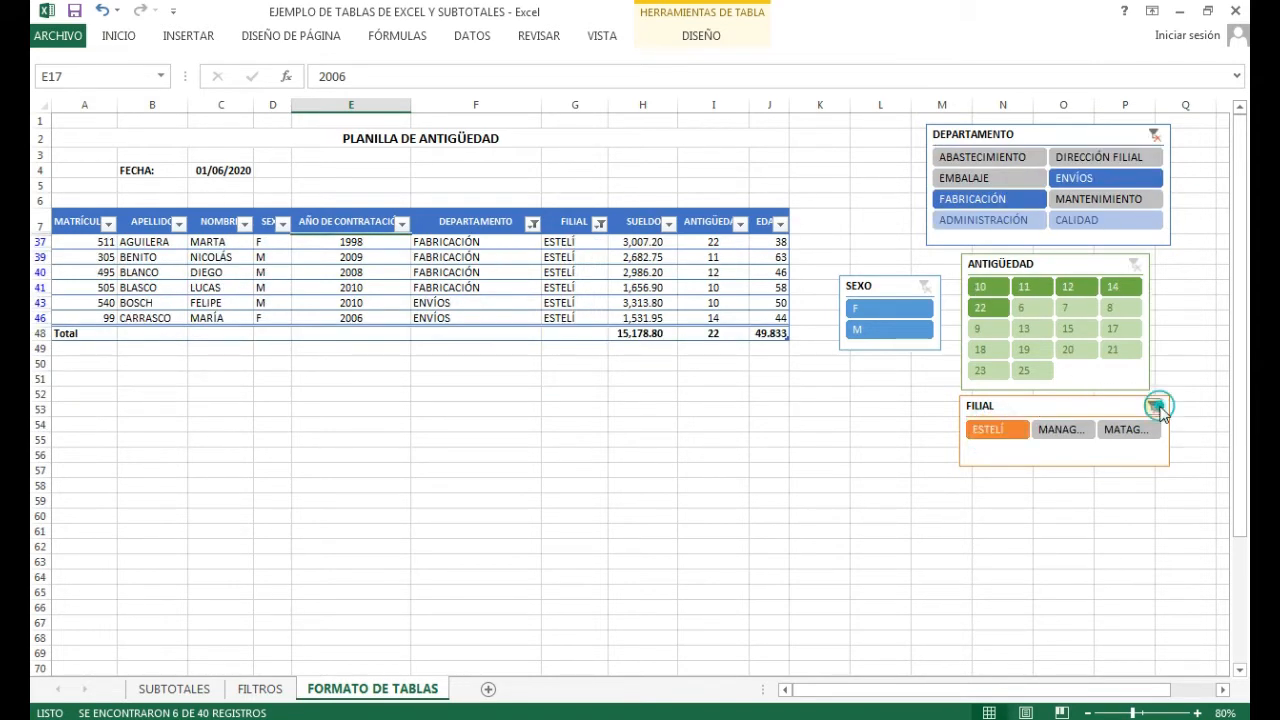
{"action": "left_click", "coordinate": [1155, 408]}
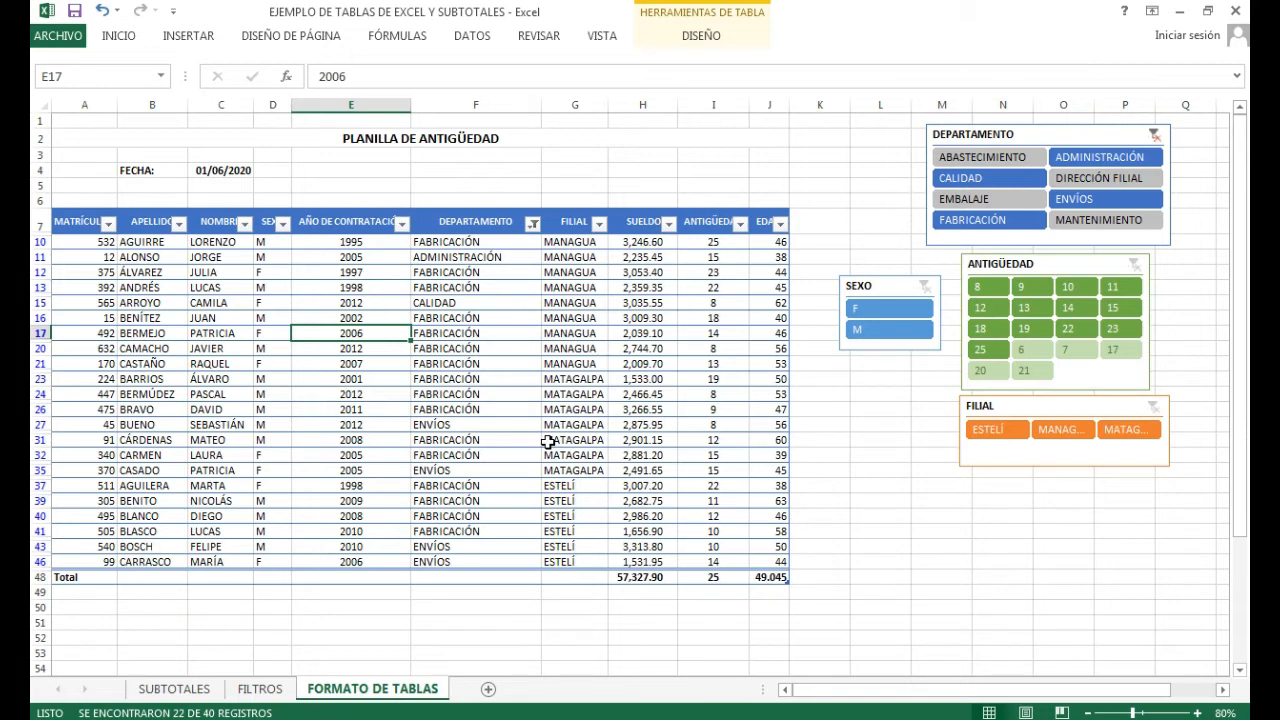
Filter the records to ANTIGÜEDAD values 10 through 15 with the slicer and clear that filter.
{"action": "left_click", "coordinate": [1076, 288]}
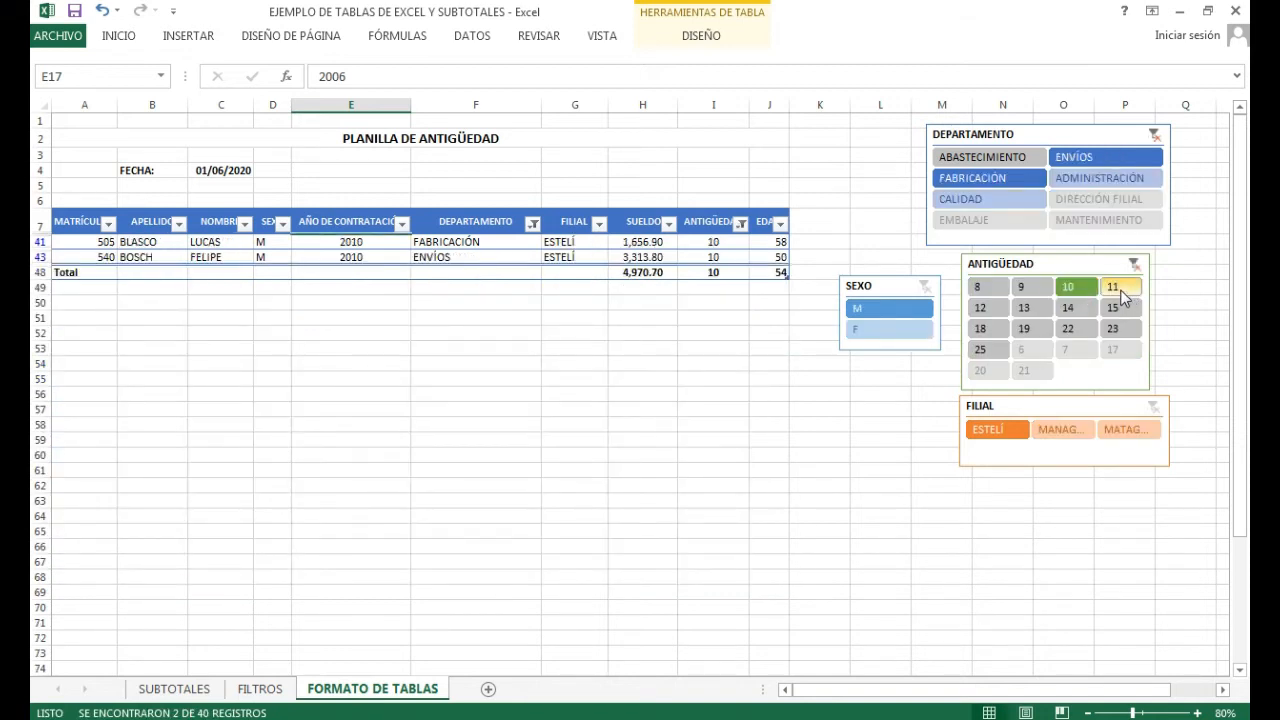
{"action": "left_click", "coordinate": [1120, 290], "text": "ctrl"}
{"action": "left_click", "coordinate": [982, 308], "text": "ctrl"}
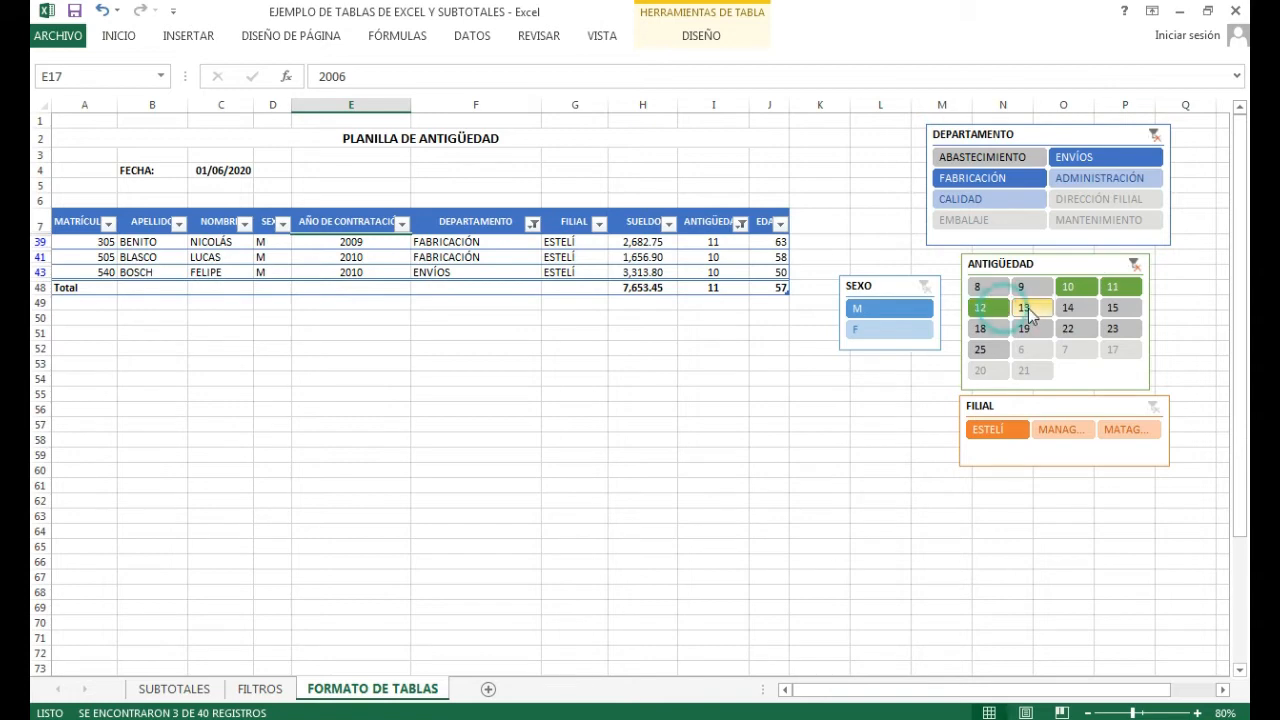
{"action": "left_click", "coordinate": [1032, 312], "text": "ctrl"}
{"action": "left_click", "coordinate": [1084, 312], "text": "ctrl"}
{"action": "left_click", "coordinate": [1117, 312], "text": "ctrl"}
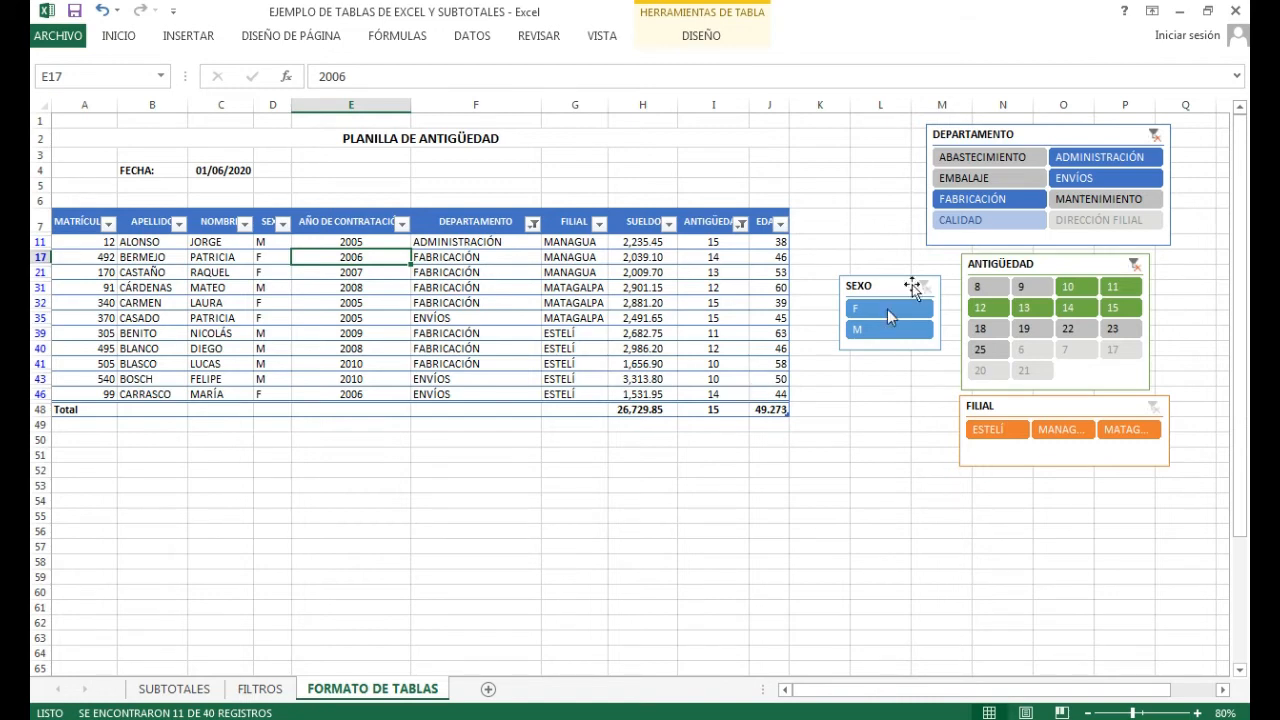
{"action": "left_click", "coordinate": [1134, 264]}
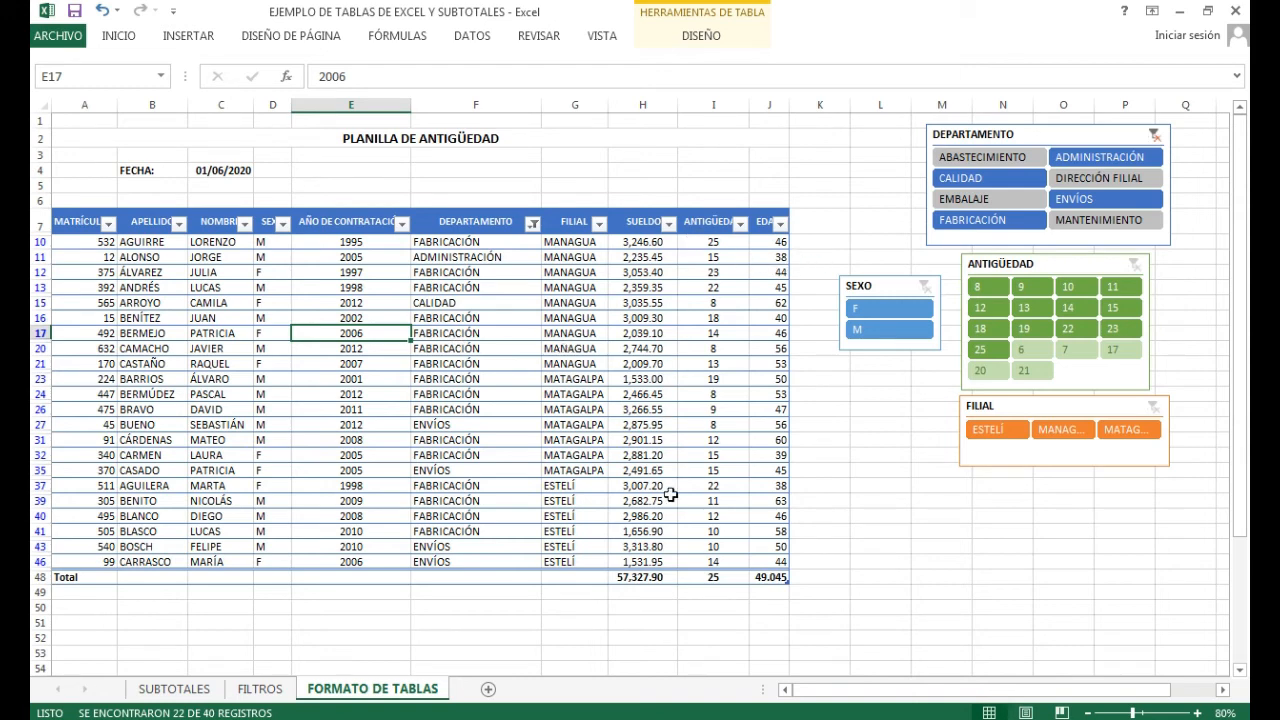
Show the number filter options available for the SUELDO column and close them without applying a filter.
{"action": "left_click", "coordinate": [668, 226]}
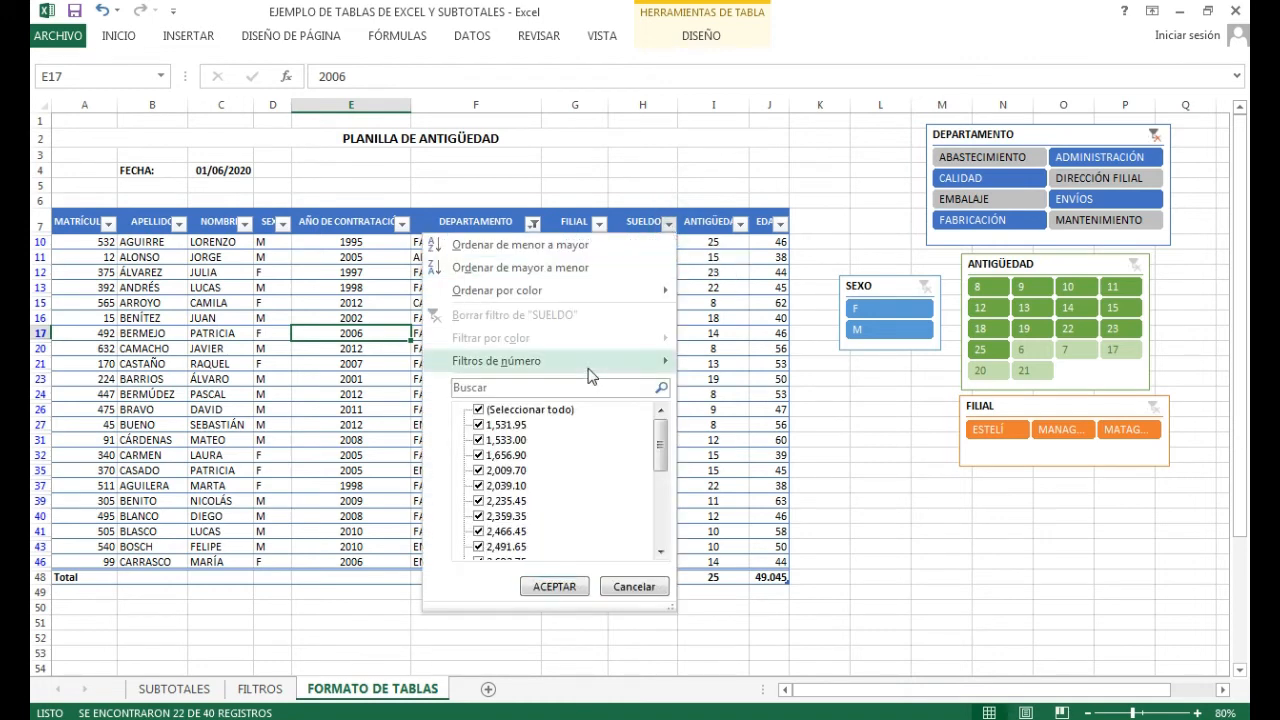
{"action": "mouse_move", "coordinate": [590, 368]}
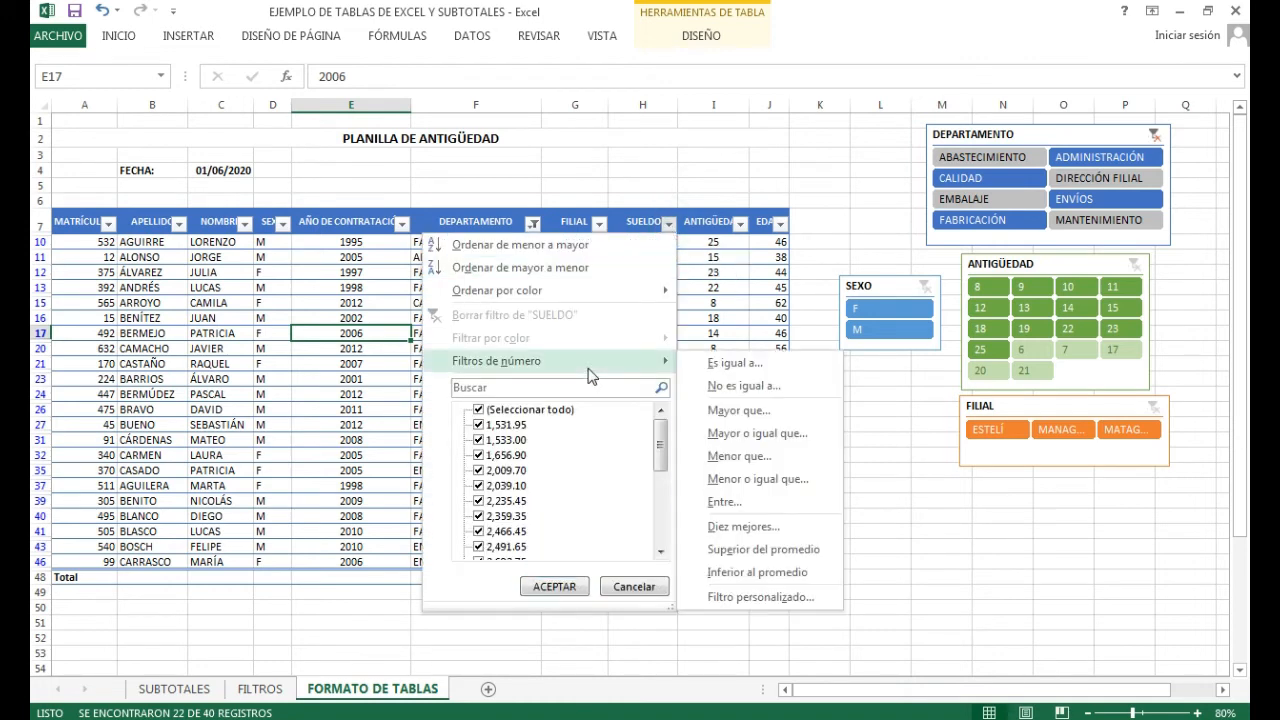
{"action": "left_click", "coordinate": [768, 578]}
{"action": "left_click", "coordinate": [697, 362]}
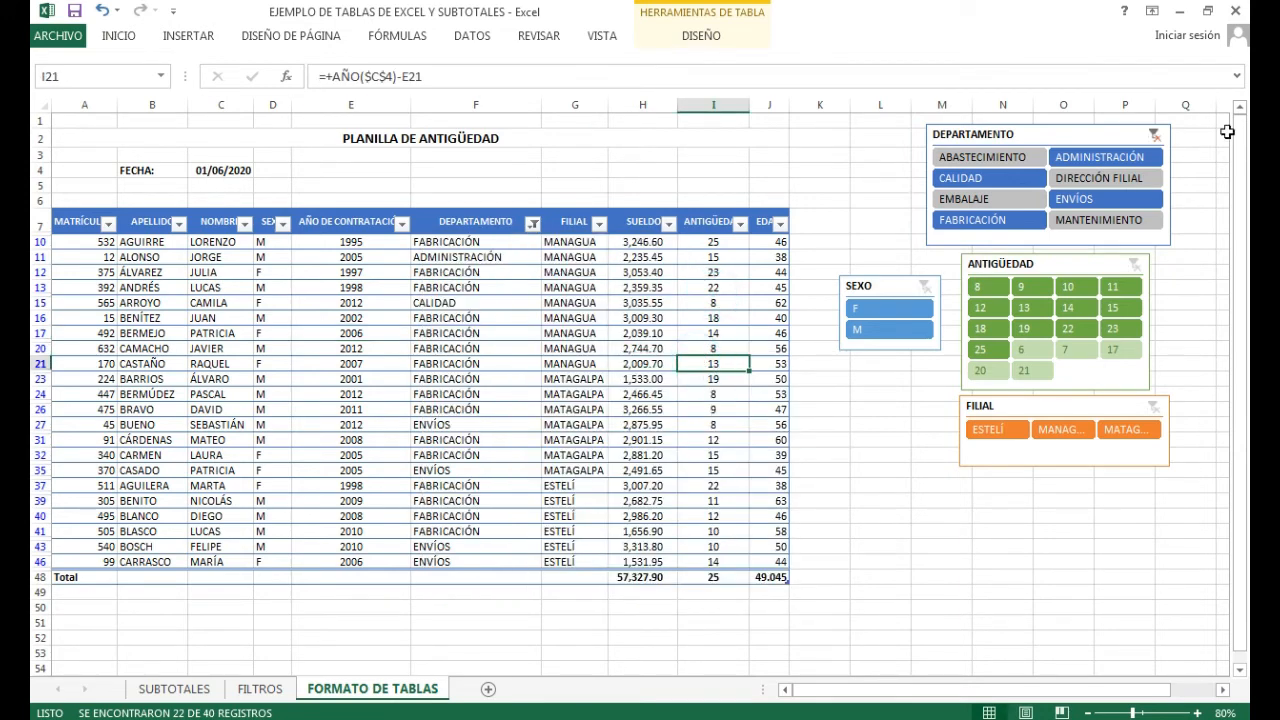
Clear the DEPARTAMENTO slicer's filter and check the full table down to its totals row.
{"action": "left_click", "coordinate": [1155, 134]}
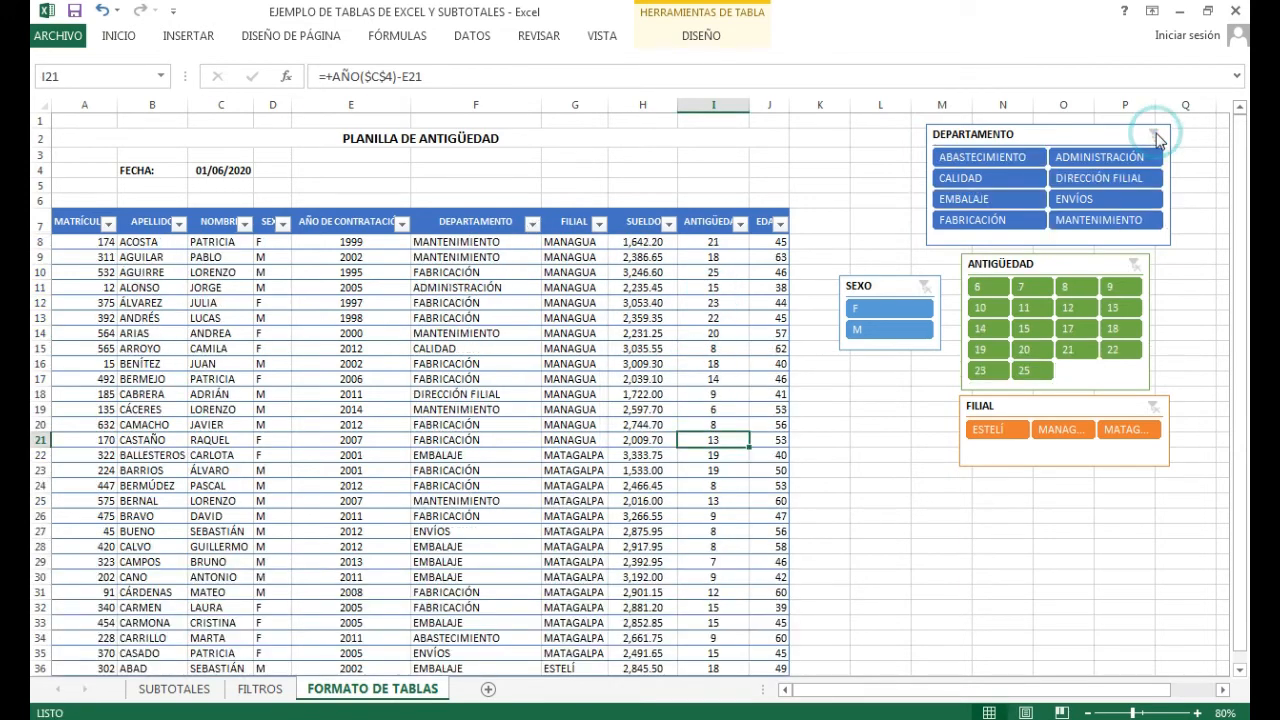
{"action": "left_click", "coordinate": [532, 378]}
{"action": "scroll", "coordinate": [543, 360], "scroll_direction": "down", "scroll_amount": 6}
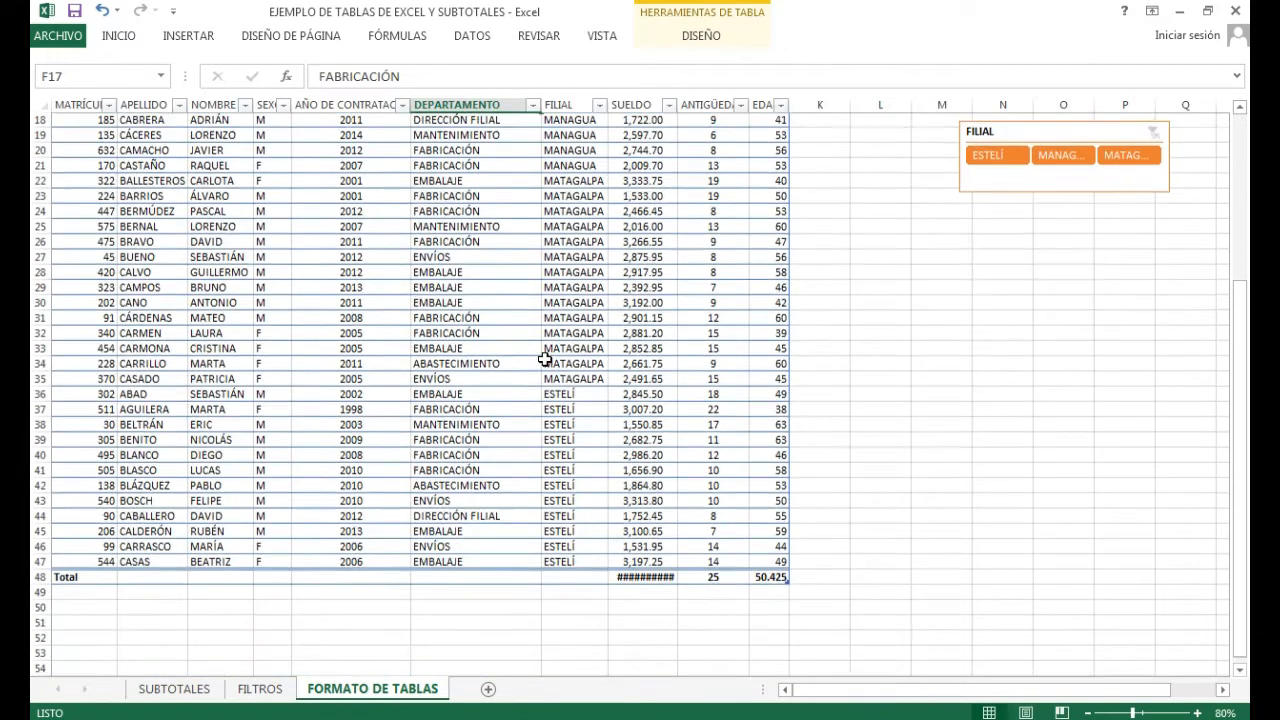
{"action": "scroll", "coordinate": [543, 360], "scroll_direction": "up", "scroll_amount": 6}
{"action": "left_click", "coordinate": [610, 424]}
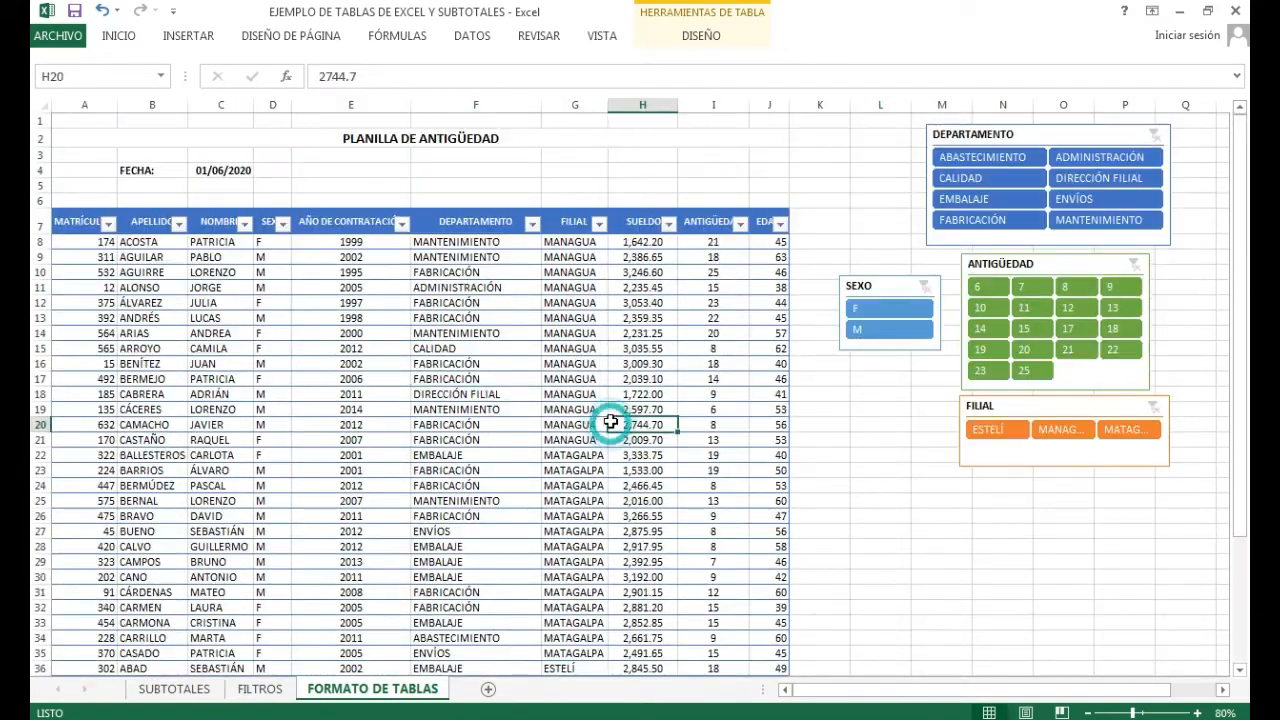
Show the table's design options and compare the table with the plain filtered list on the FILTROS sheet.
{"action": "left_click", "coordinate": [698, 37]}
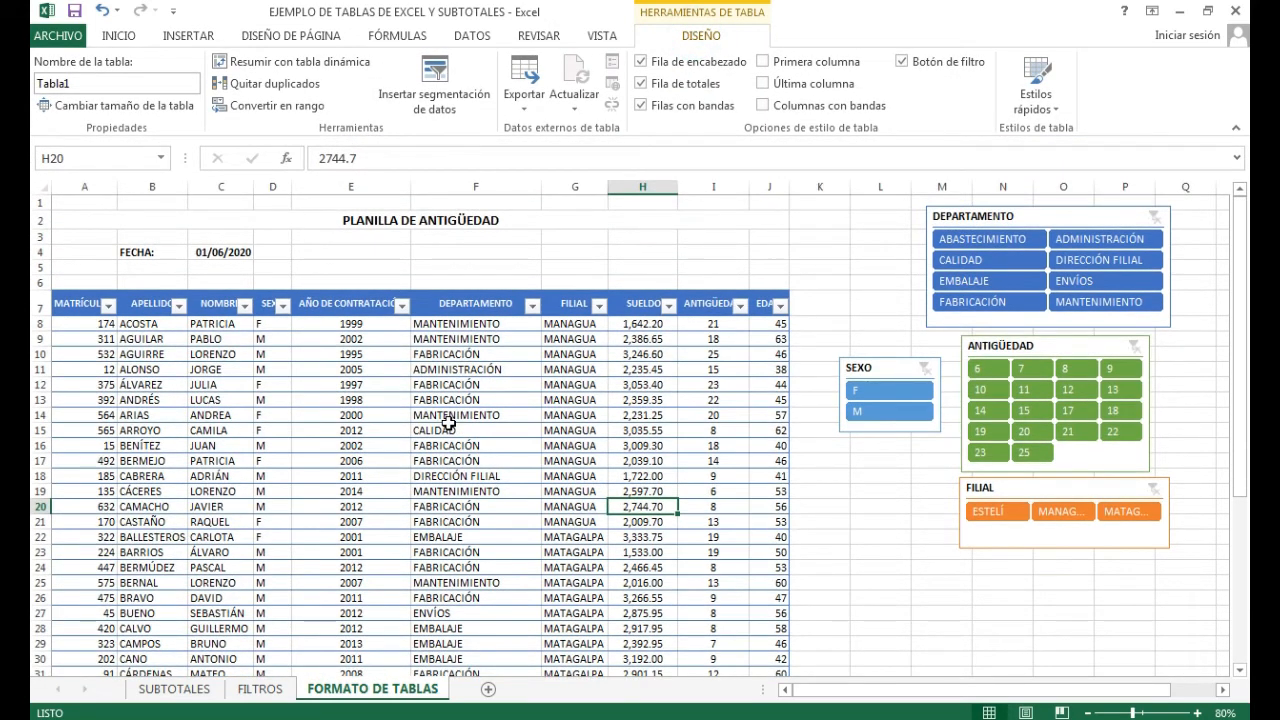
{"action": "left_click", "coordinate": [258, 689]}
{"action": "left_click", "coordinate": [458, 357]}
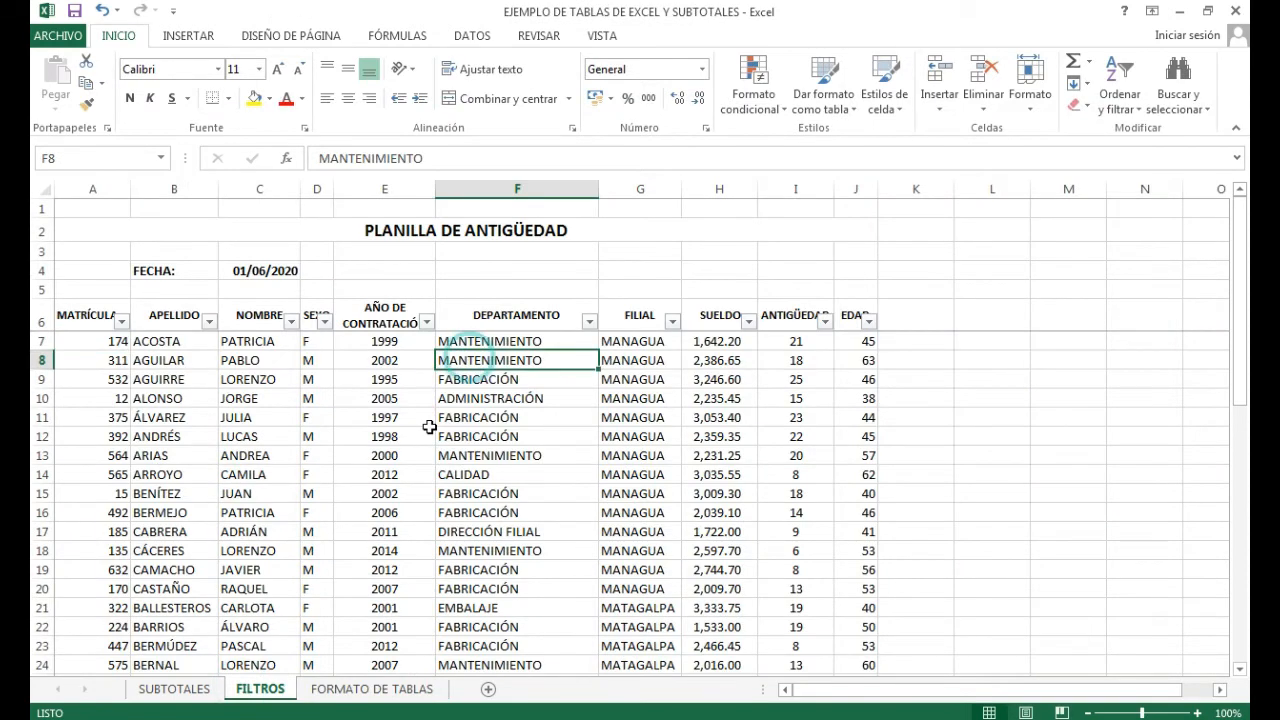
Return to the FORMATO DE TABLAS sheet and nudge the SEXO slicer slightly upwards beside the table.
{"action": "left_click", "coordinate": [371, 689]}
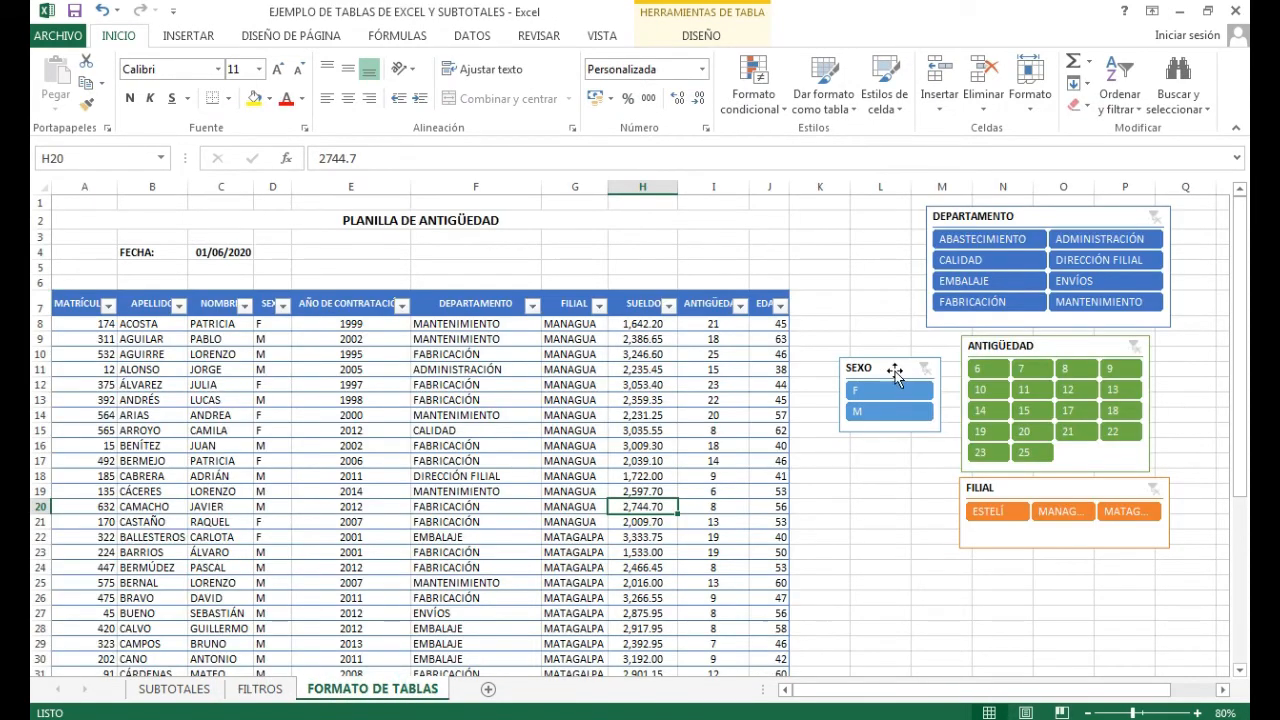
{"action": "mouse_move", "coordinate": [891, 372]}
{"action": "left_mouse_down"}
{"action": "mouse_move", "coordinate": [889, 360]}
{"action": "mouse_move", "coordinate": [895, 369]}
{"action": "left_mouse_up"}
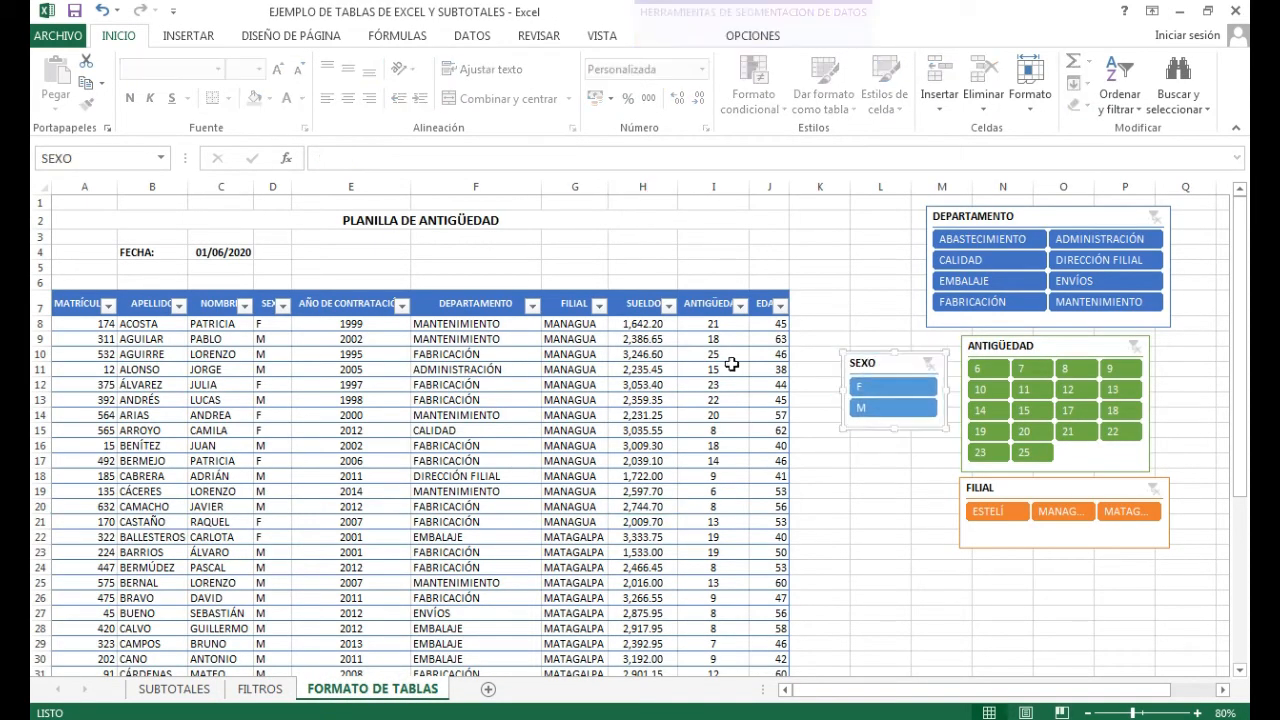
{"action": "left_click", "coordinate": [537, 403]}
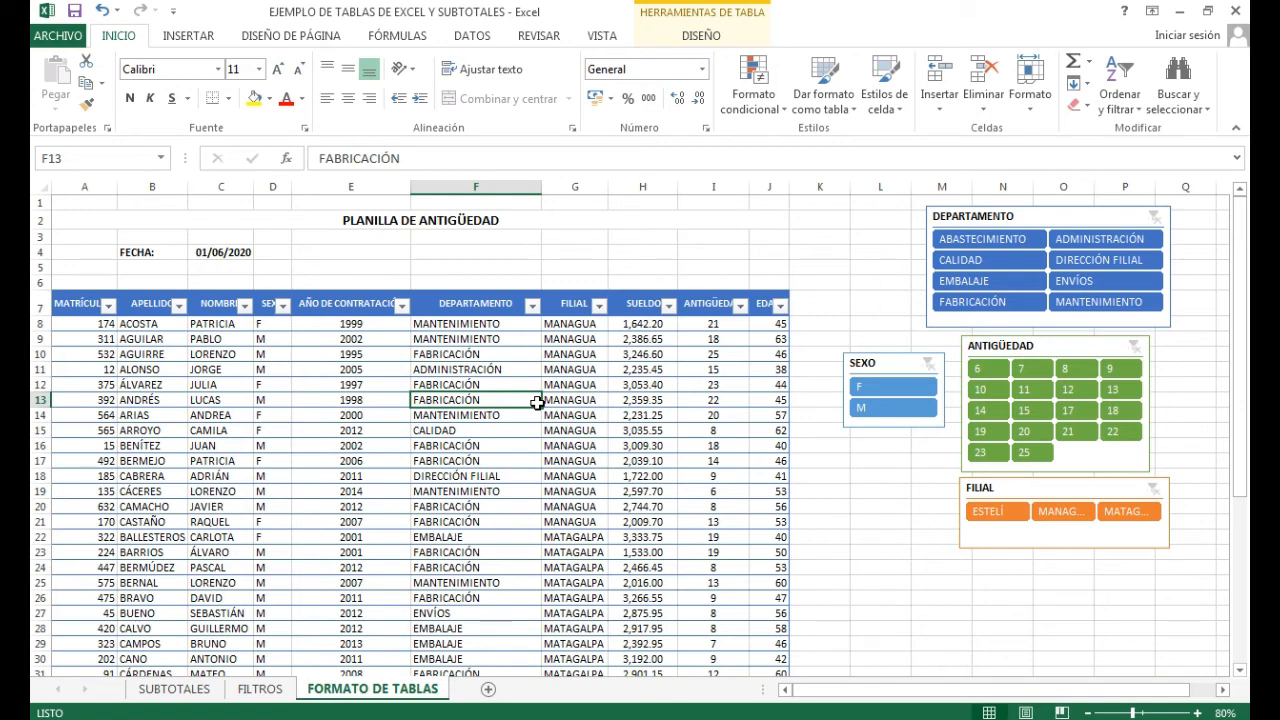
Examine the commands available for the DEPARTAMENTO slicer, including its report connections and settings, and close them.
{"action": "left_click", "coordinate": [1021, 216]}
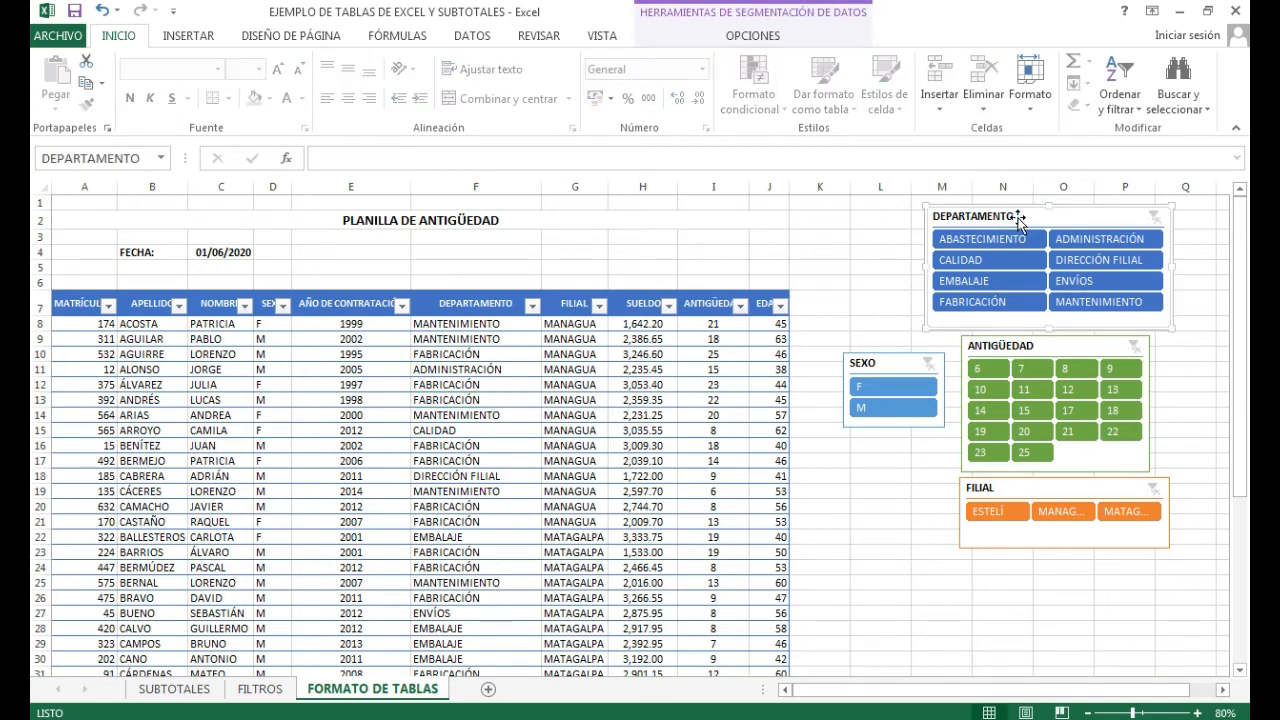
{"action": "right_click", "coordinate": [1021, 222]}
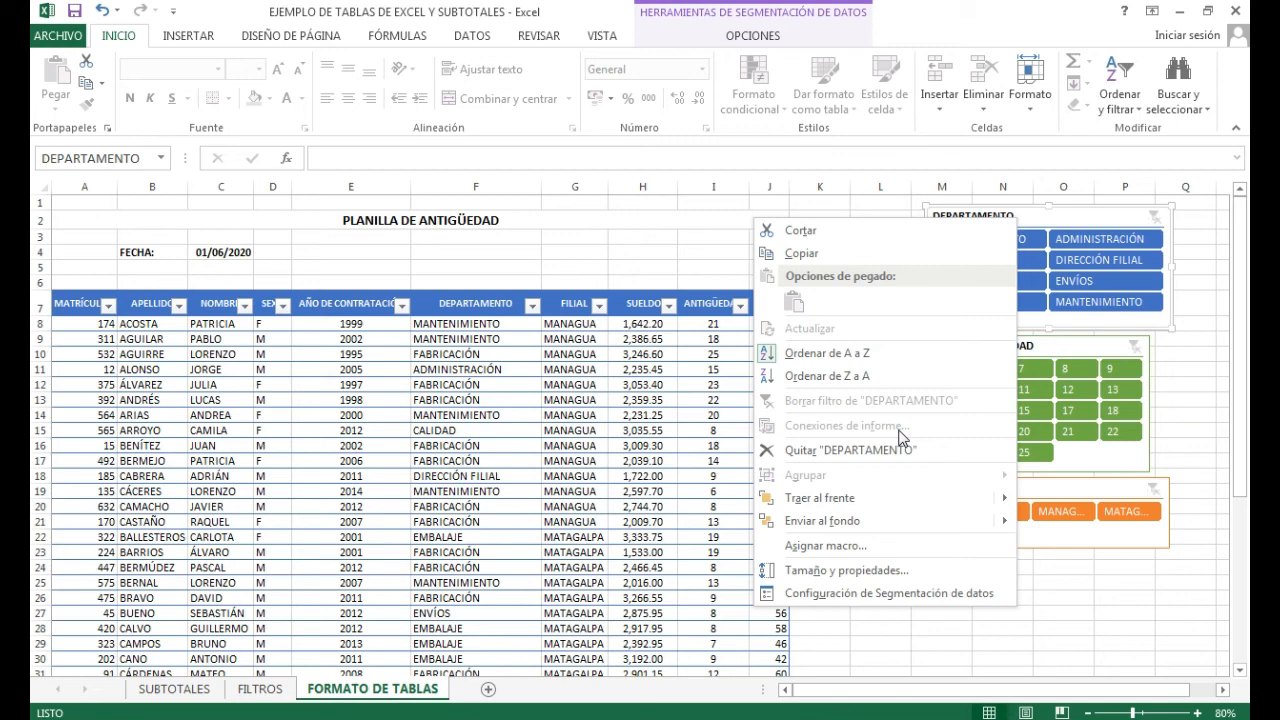
{"action": "left_click", "coordinate": [1077, 220]}
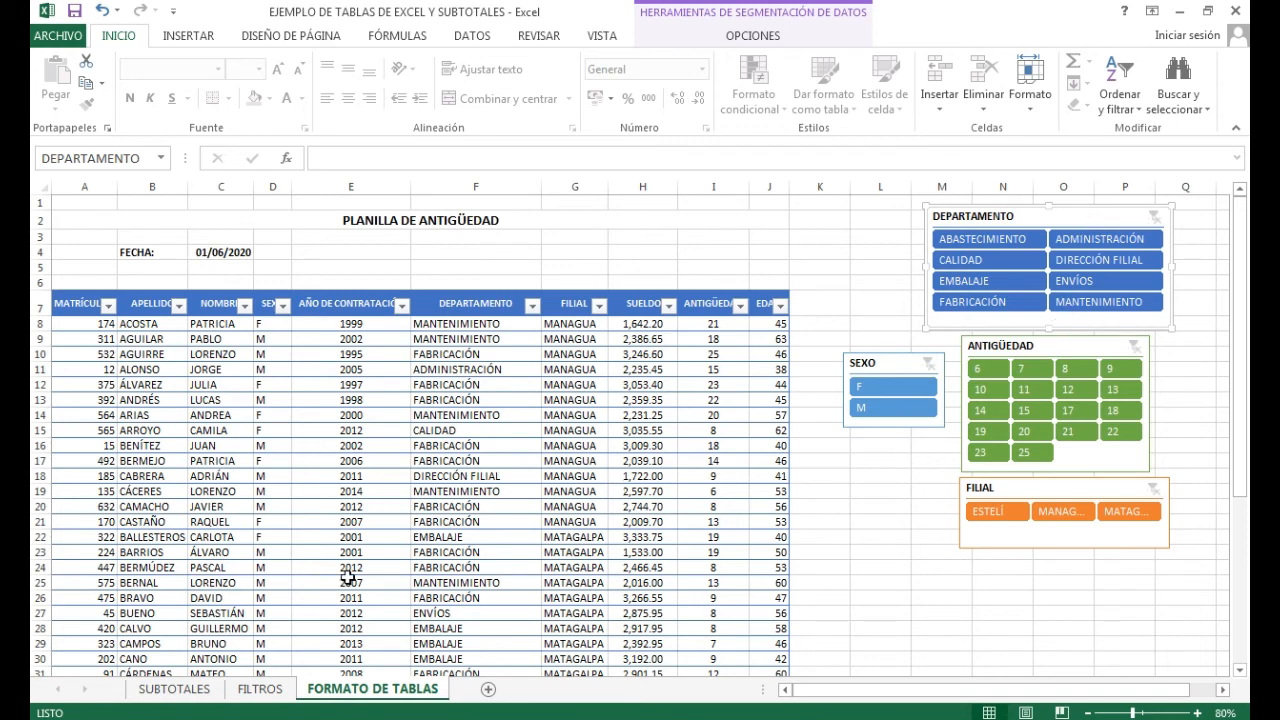
{"action": "left_click", "coordinate": [402, 447]}
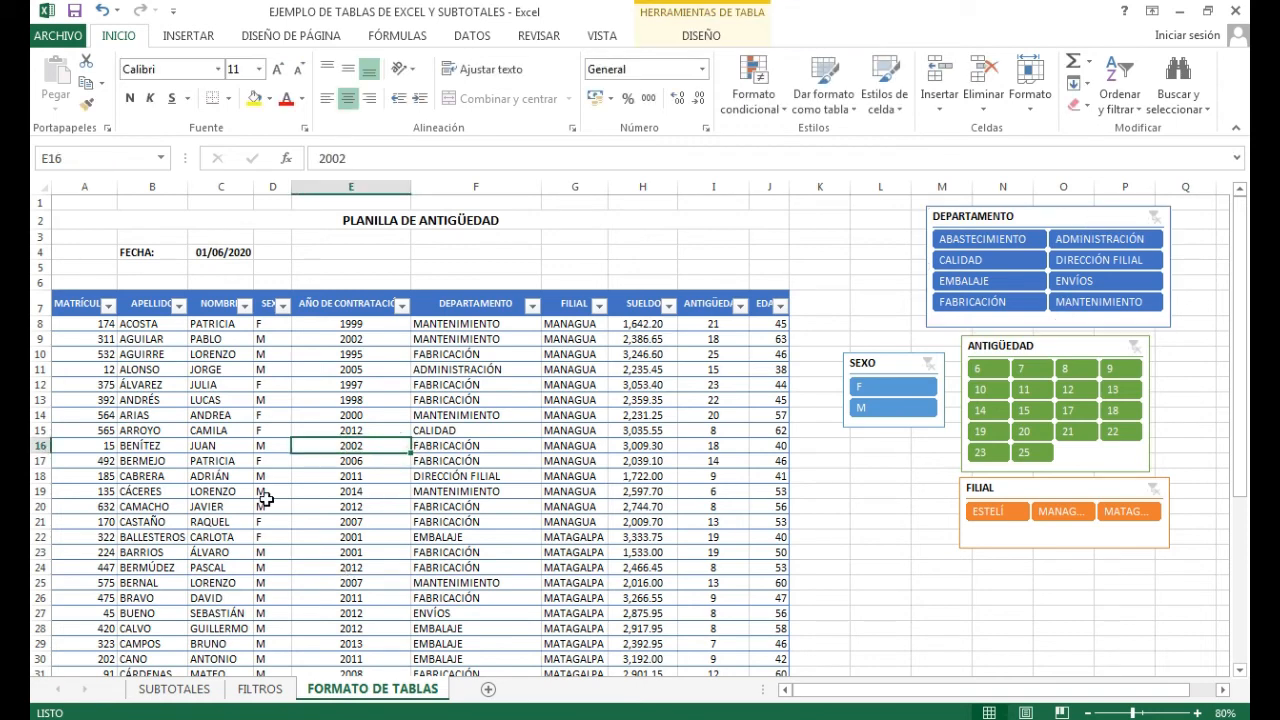
Review the SUBTOTALES, FILTROS and FORMATO DE TABLAS sheets, finishing on the FORMATO DE TABLAS sheet.
{"action": "left_click", "coordinate": [260, 689]}
{"action": "left_click", "coordinate": [345, 682]}
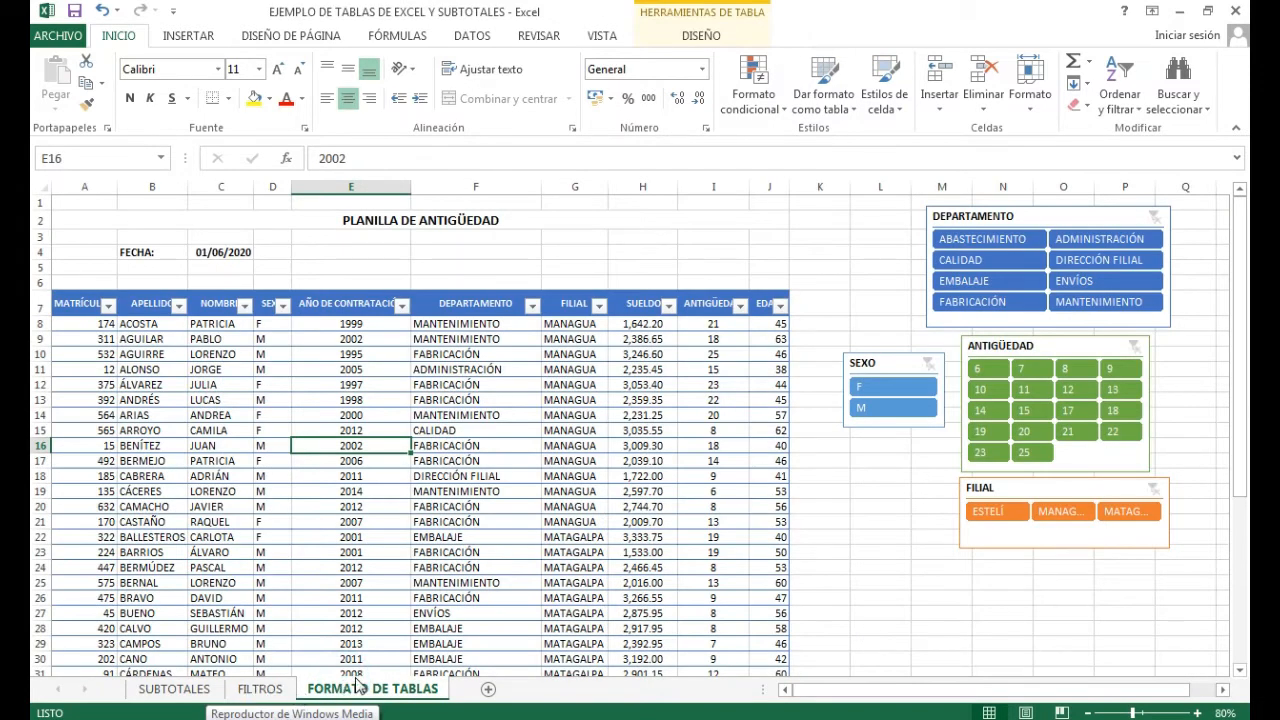
{"action": "left_click", "coordinate": [258, 690]}
{"action": "left_click", "coordinate": [216, 692]}
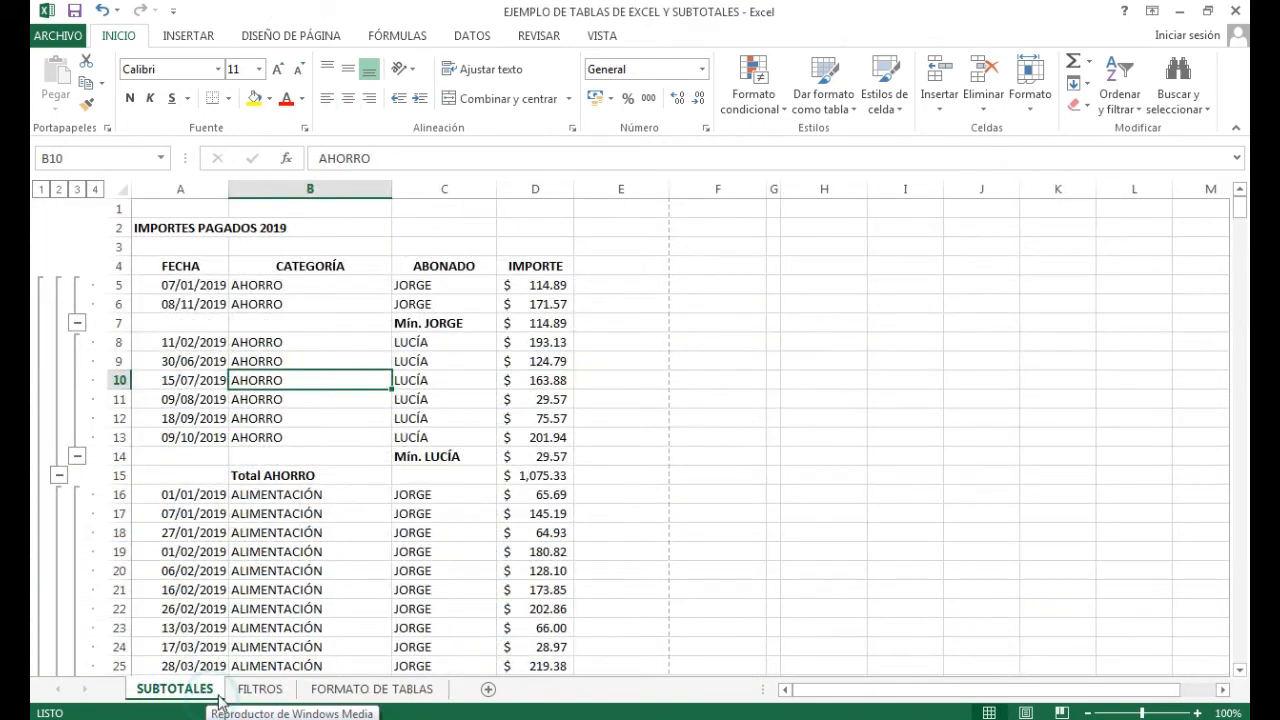
{"action": "left_click", "coordinate": [272, 698]}
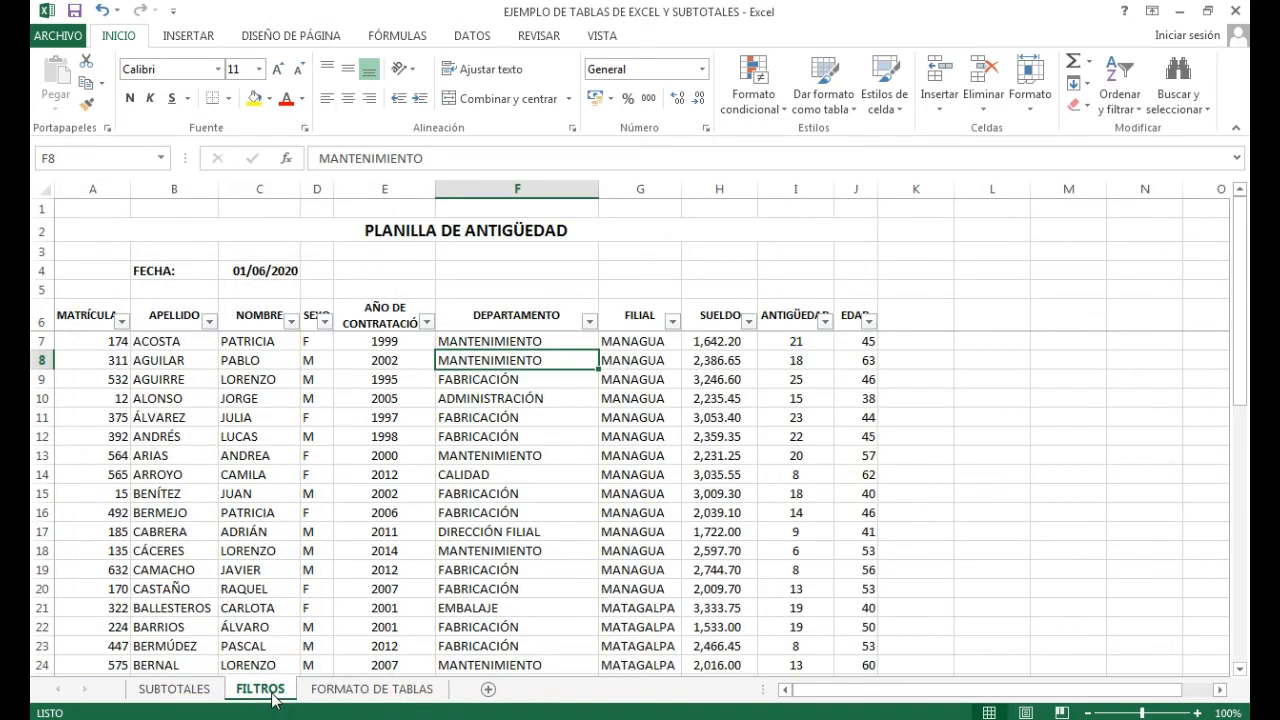
{"action": "left_click", "coordinate": [370, 696]}
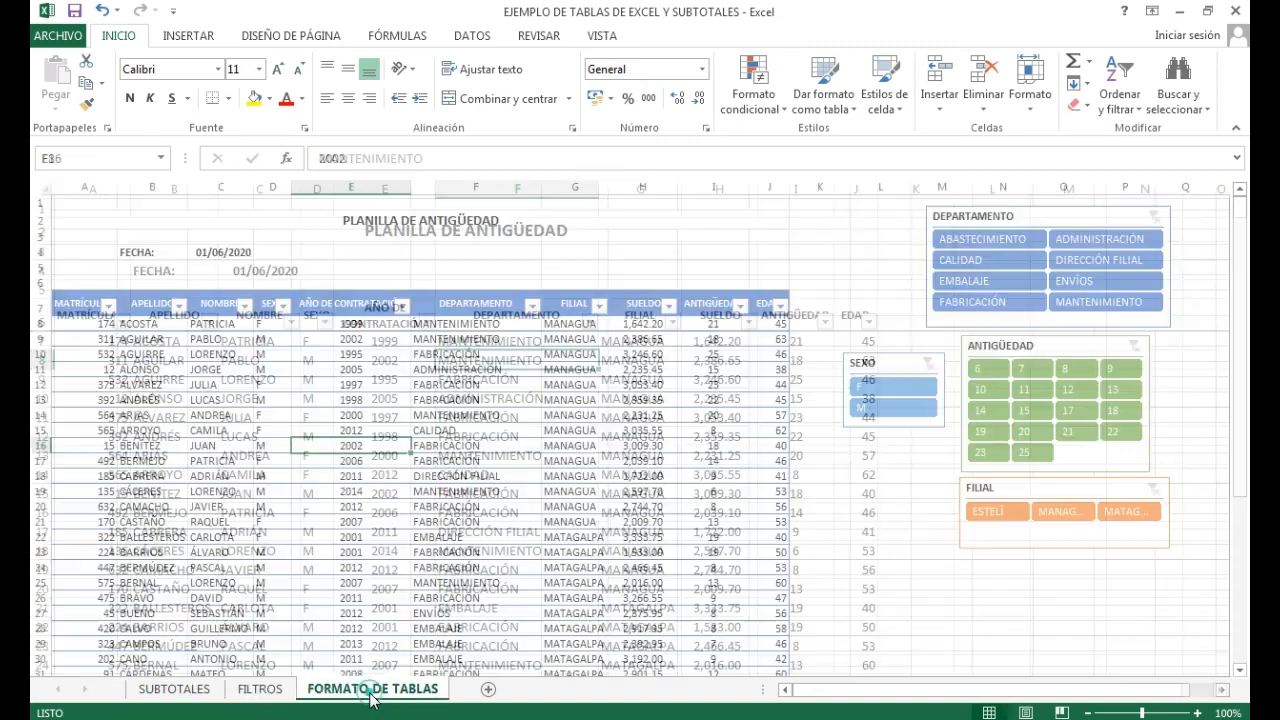
{"action": "left_click", "coordinate": [475, 460]}
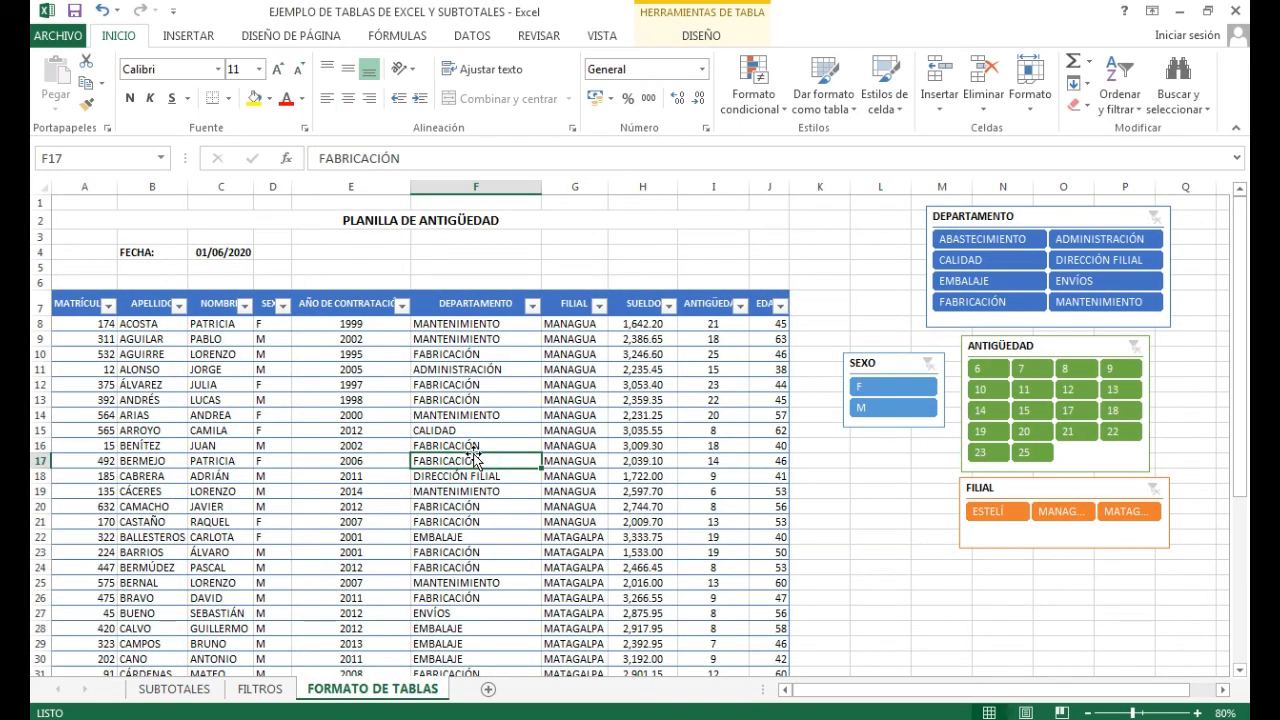